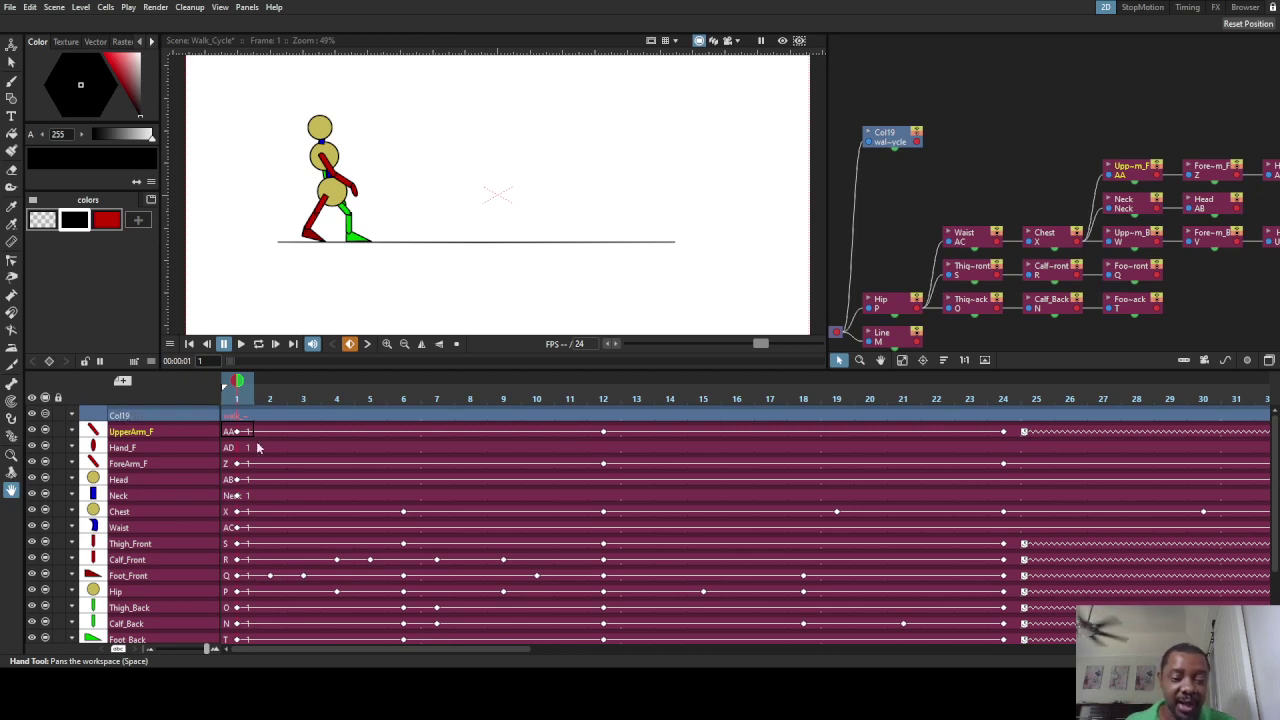
Step: Hide the UpperArm_F column in the viewer and show it again
click(45, 431)
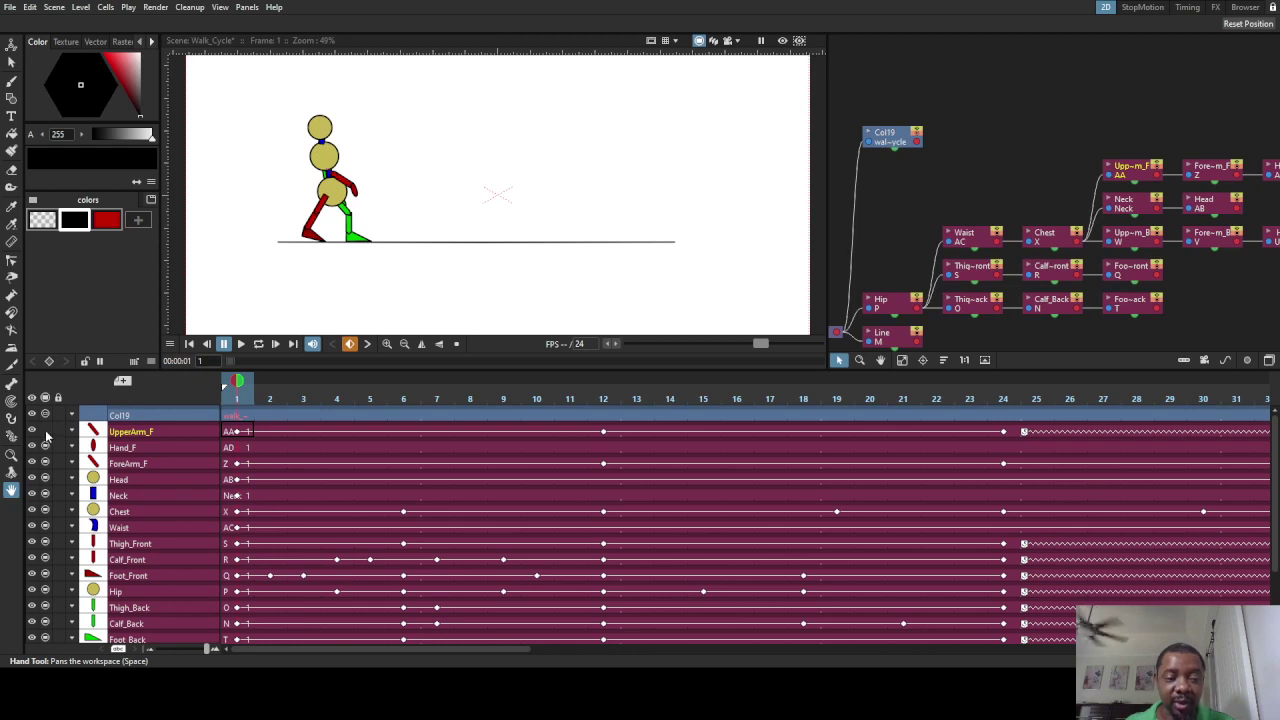
click(45, 431)
click(45, 431)
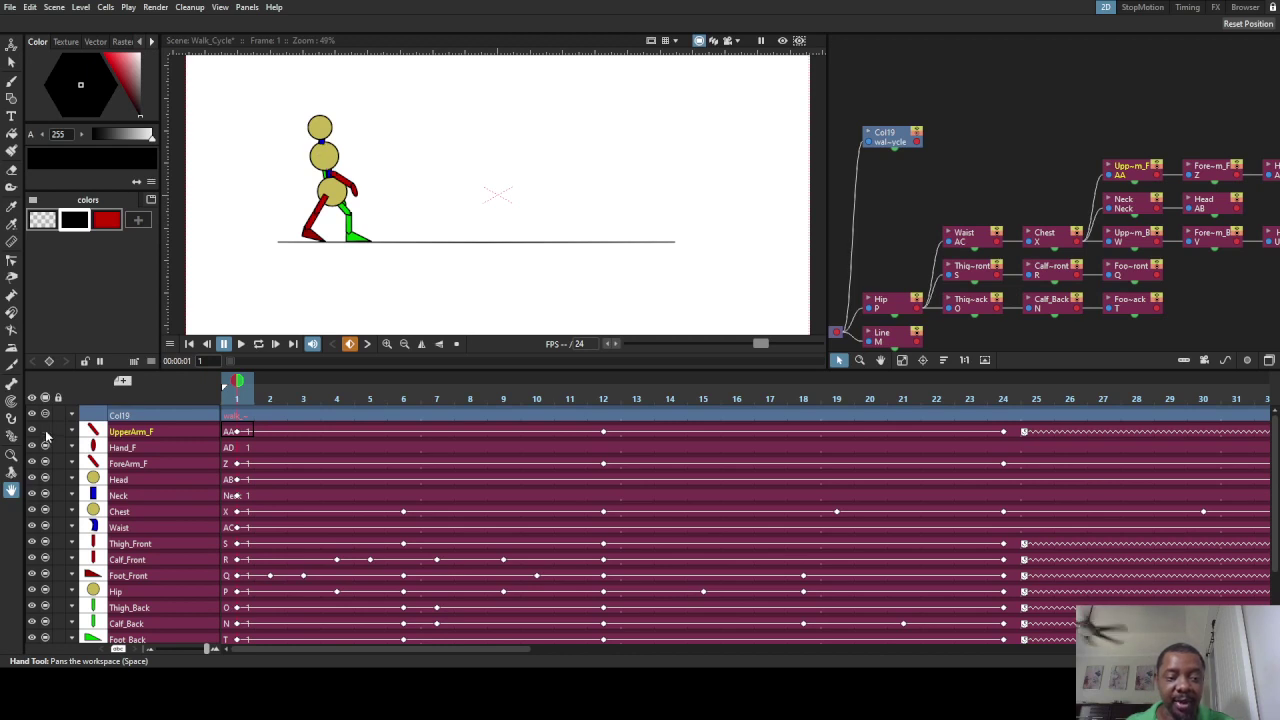
click(45, 431)
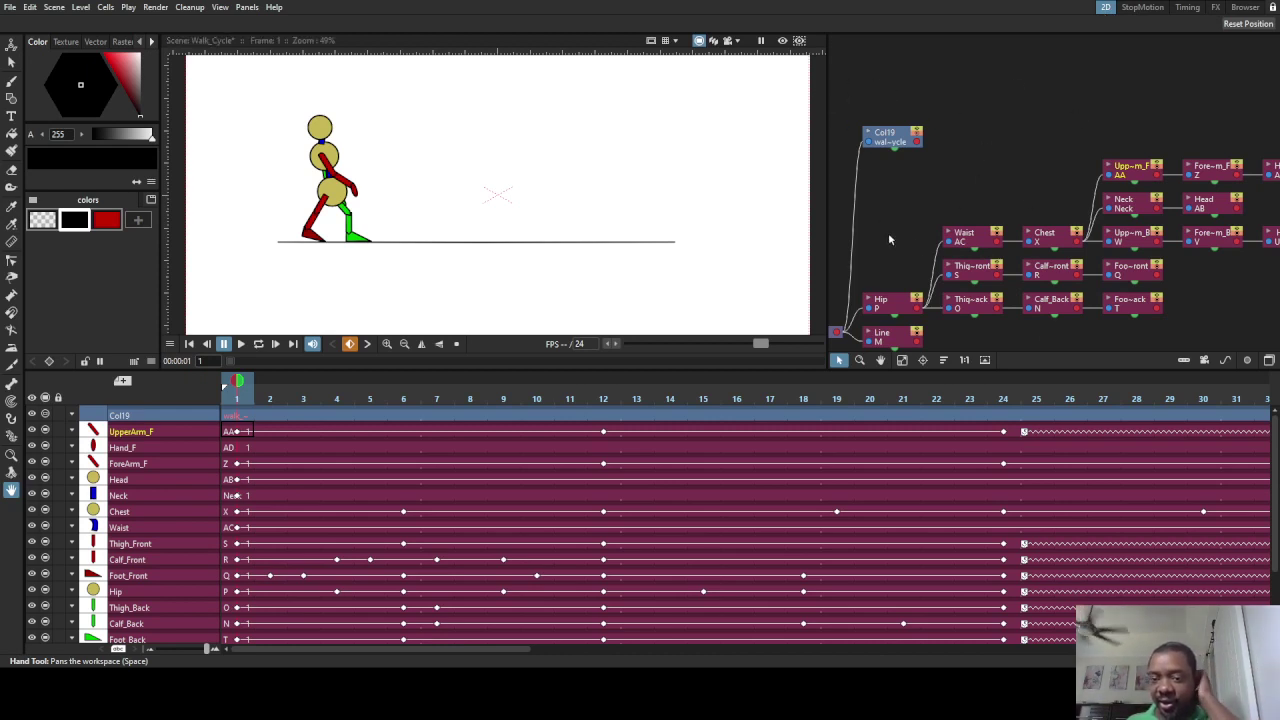
Step: Widen the viewer by shifting its divider with the schematic until the whole canvas width fits
drag(821, 177, 697, 160)
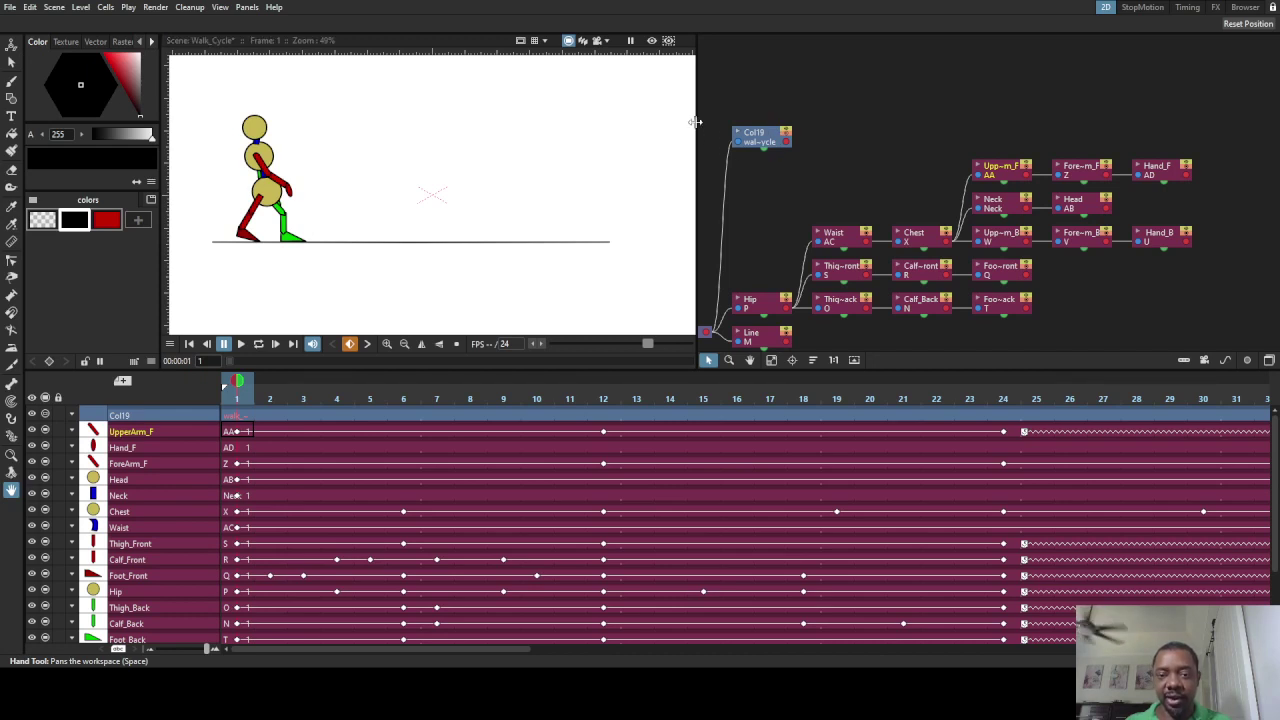
drag(693, 121, 925, 118)
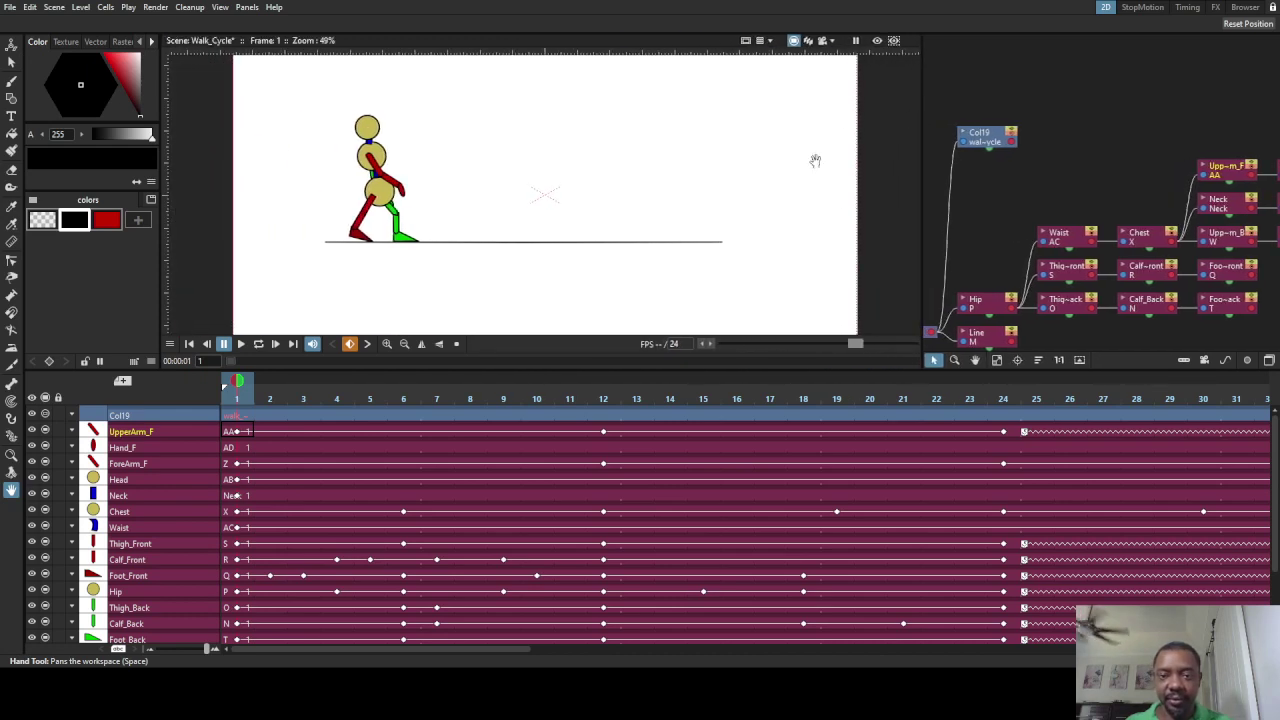
click(11, 8)
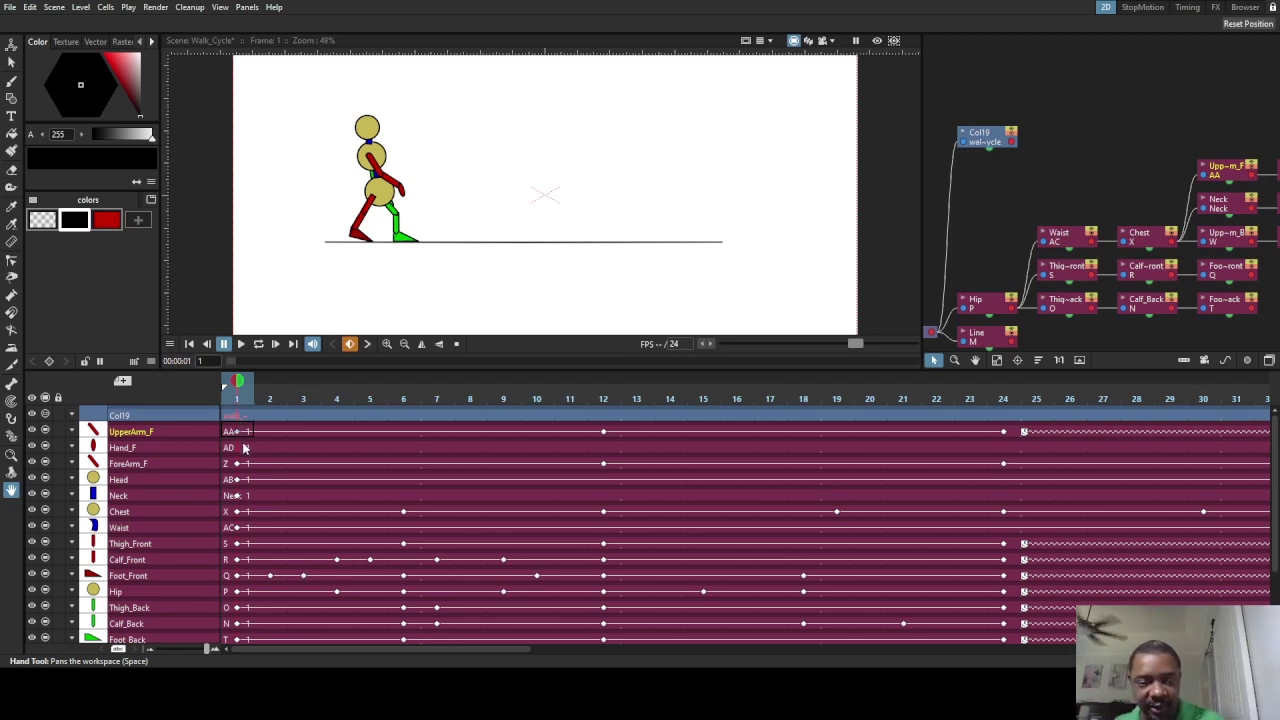
Step: Examine the keyframes at frames 1 and 2 across the walk-cycle columns
scroll(244, 460, down, 2)
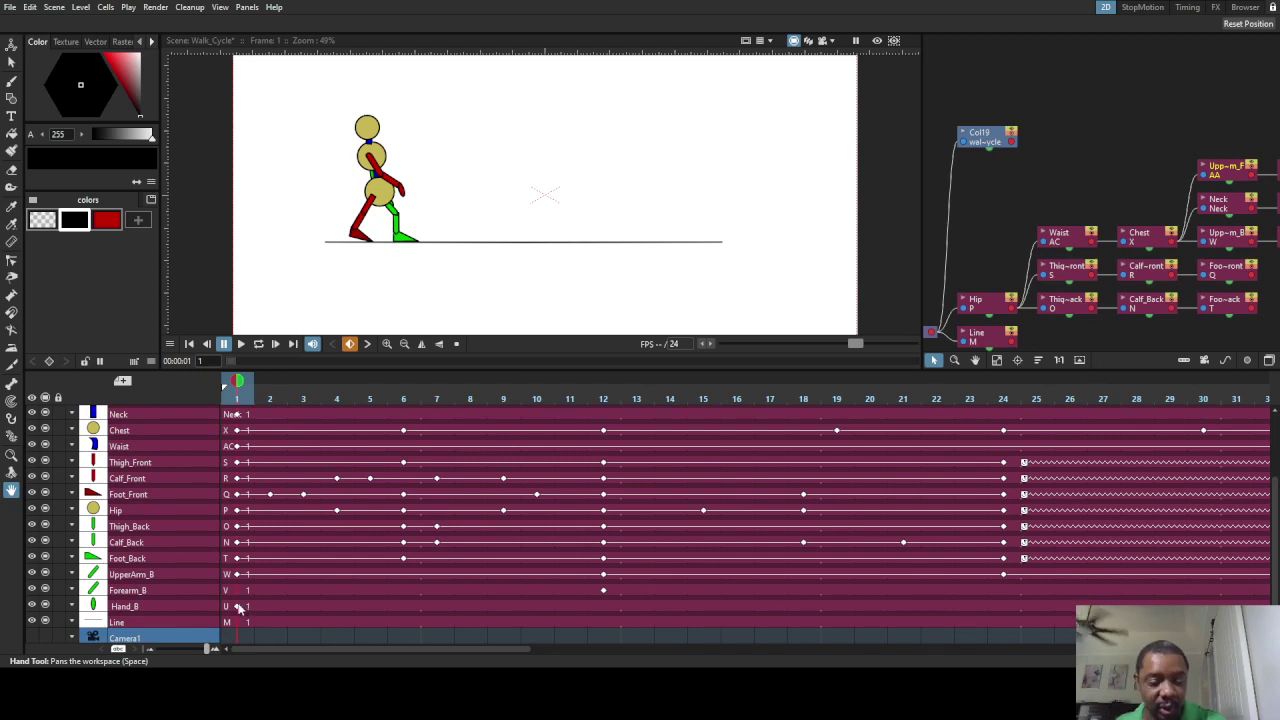
scroll(252, 582, up, 2)
scroll(263, 578, down, 3)
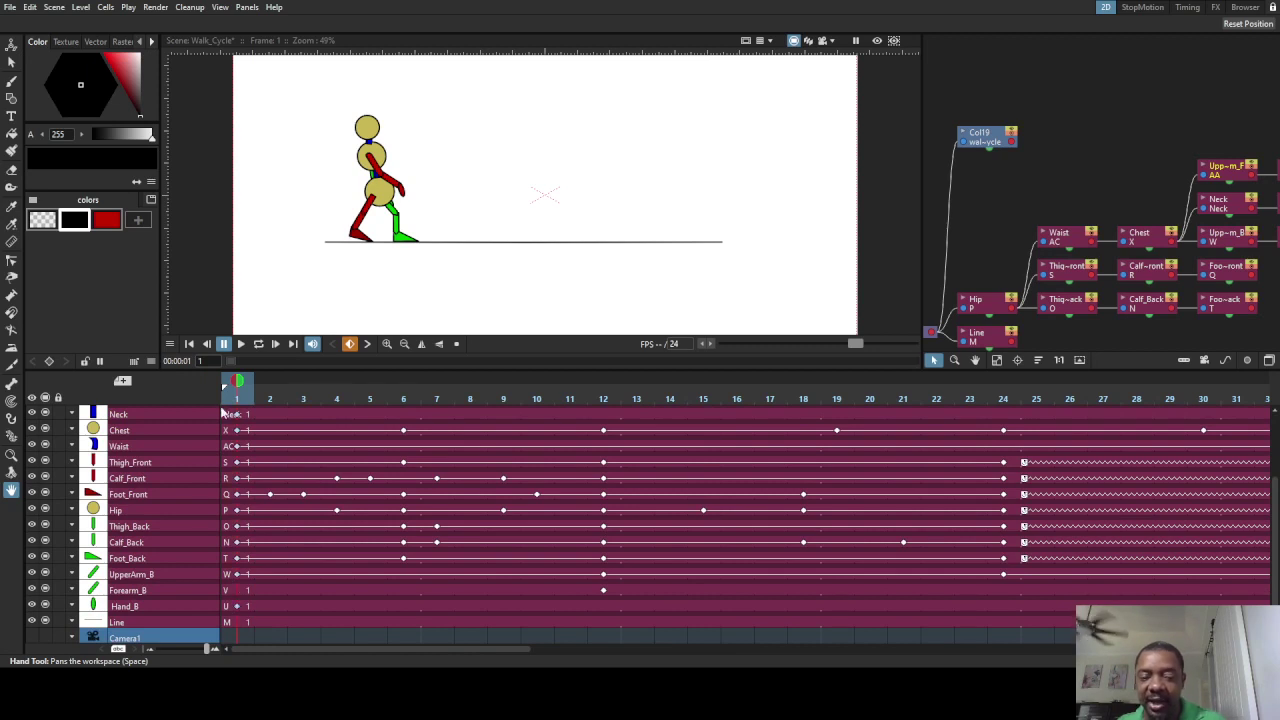
scroll(238, 484, up, 3)
scroll(245, 478, down, 3)
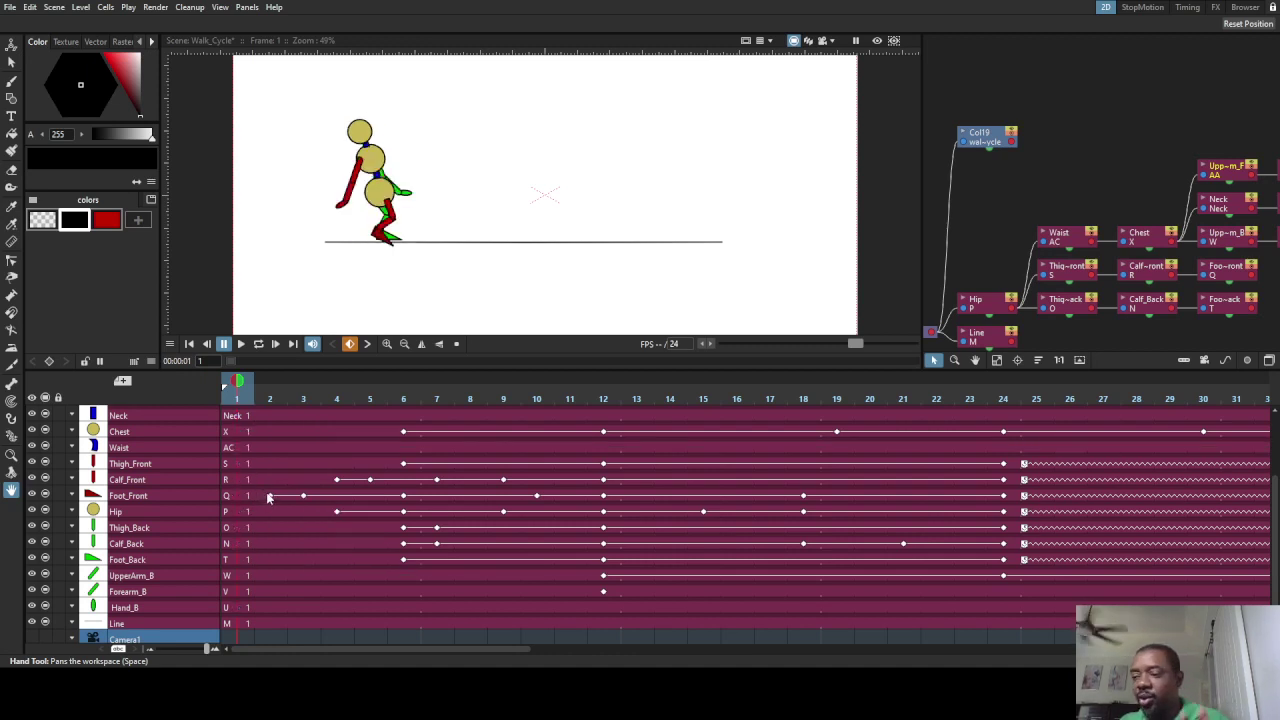
click(270, 500)
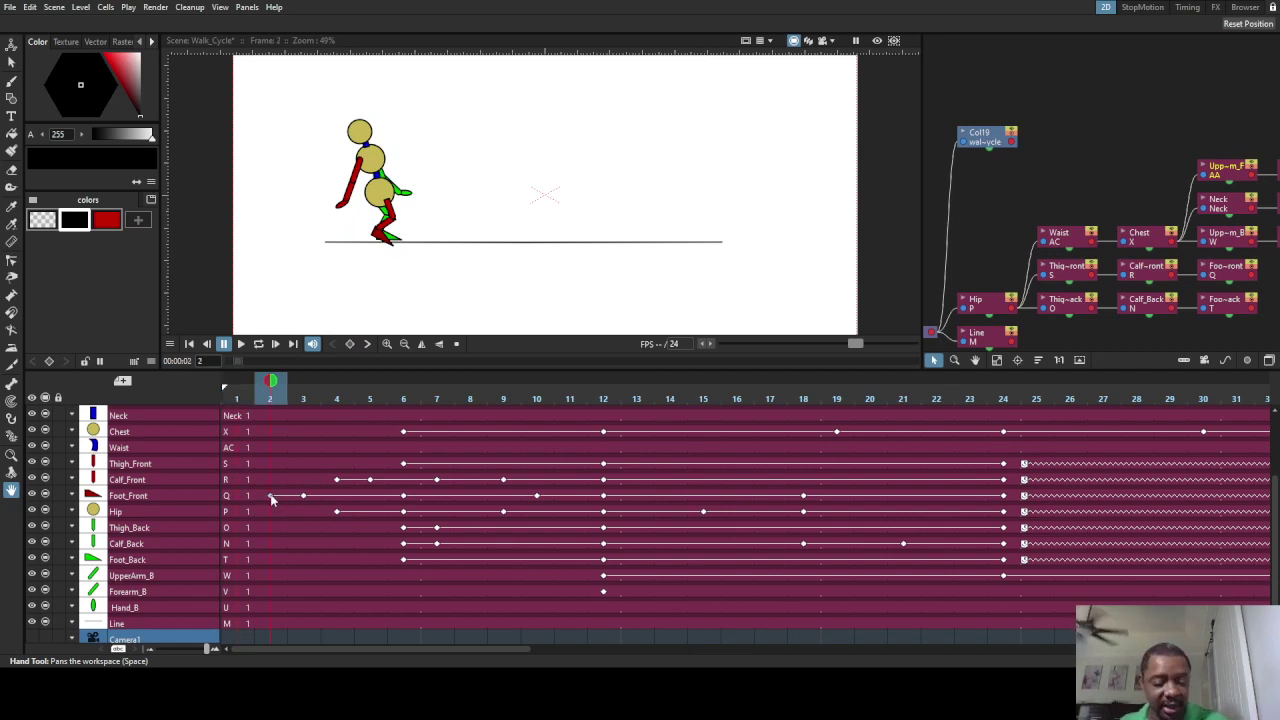
scroll(251, 452, up, 3)
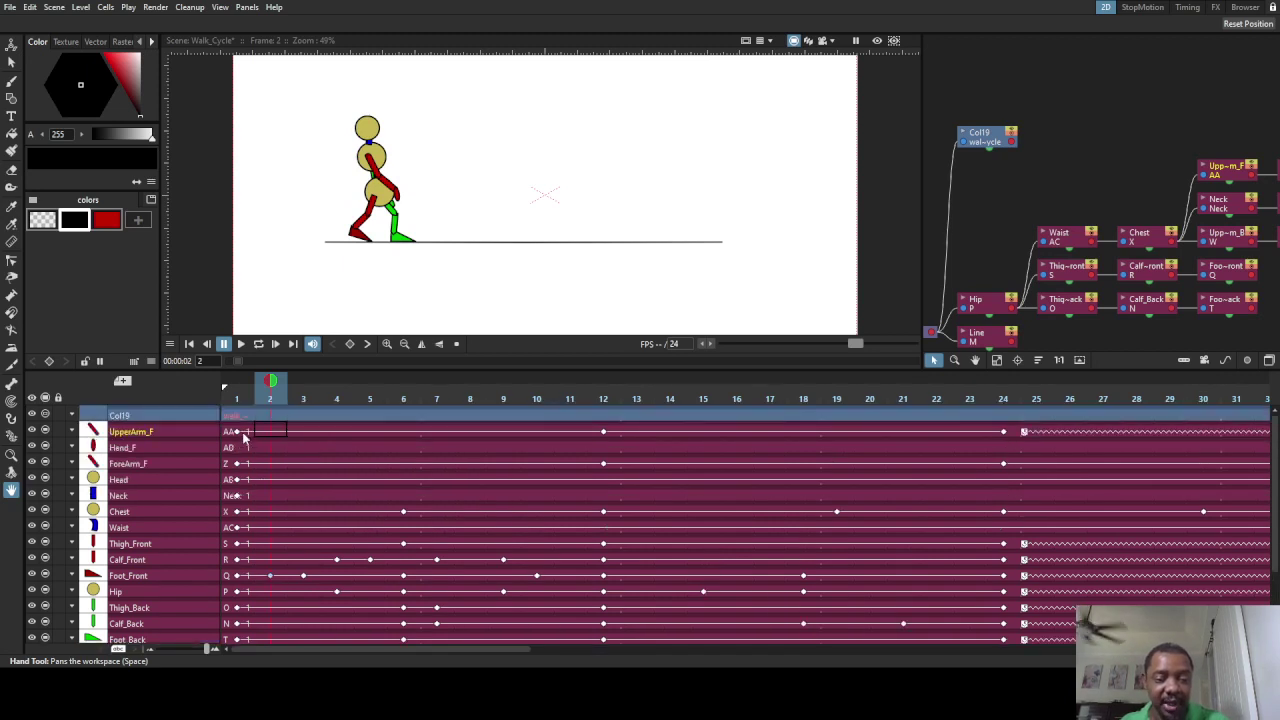
Step: Return to frame 1 and clear all keyframes from the character's columns
click(238, 433)
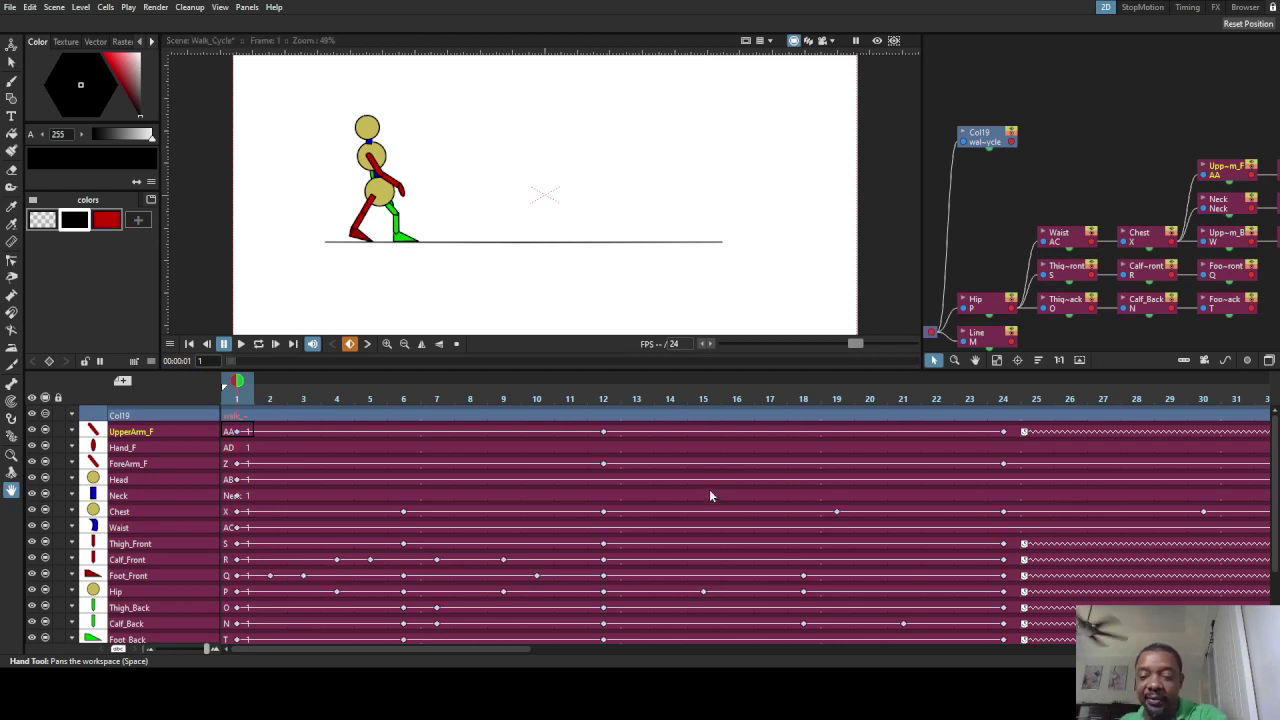
key(ctrl+z)
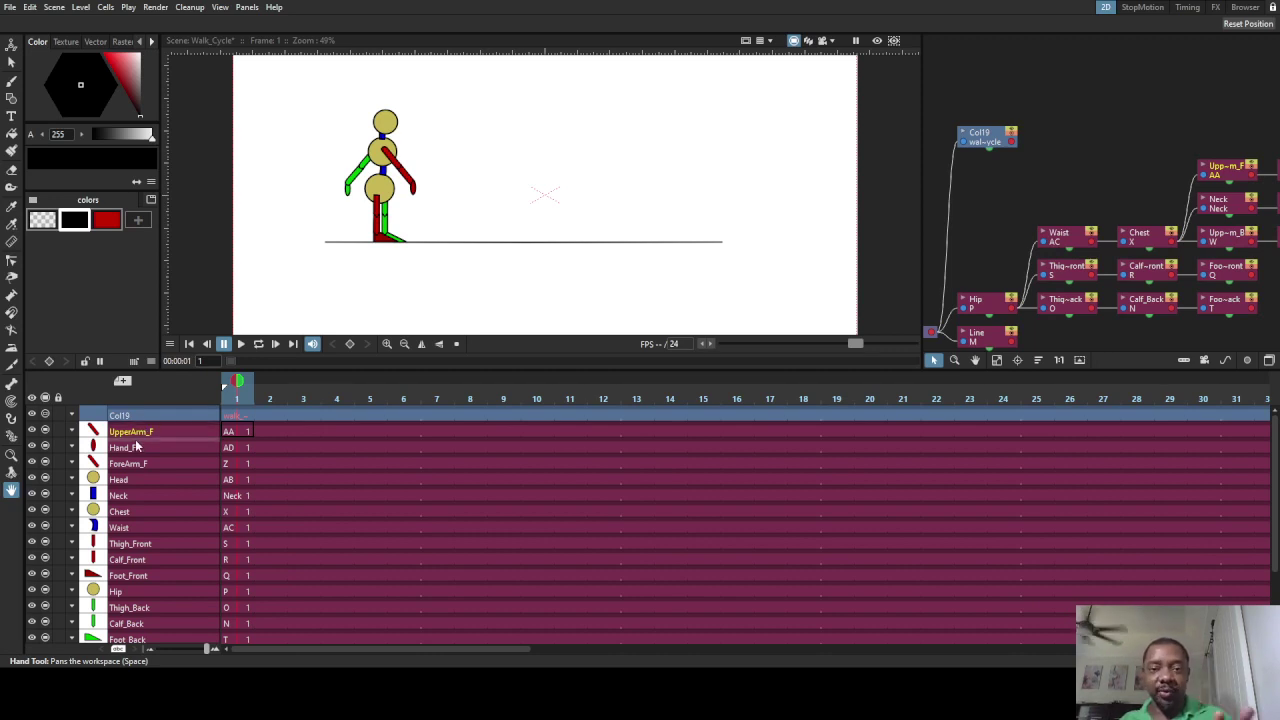
Step: Hide the UpperArm_F, Hand_F, ForeArm_F, Head, Neck, Chest and Waist columns in the viewer
click(43, 418)
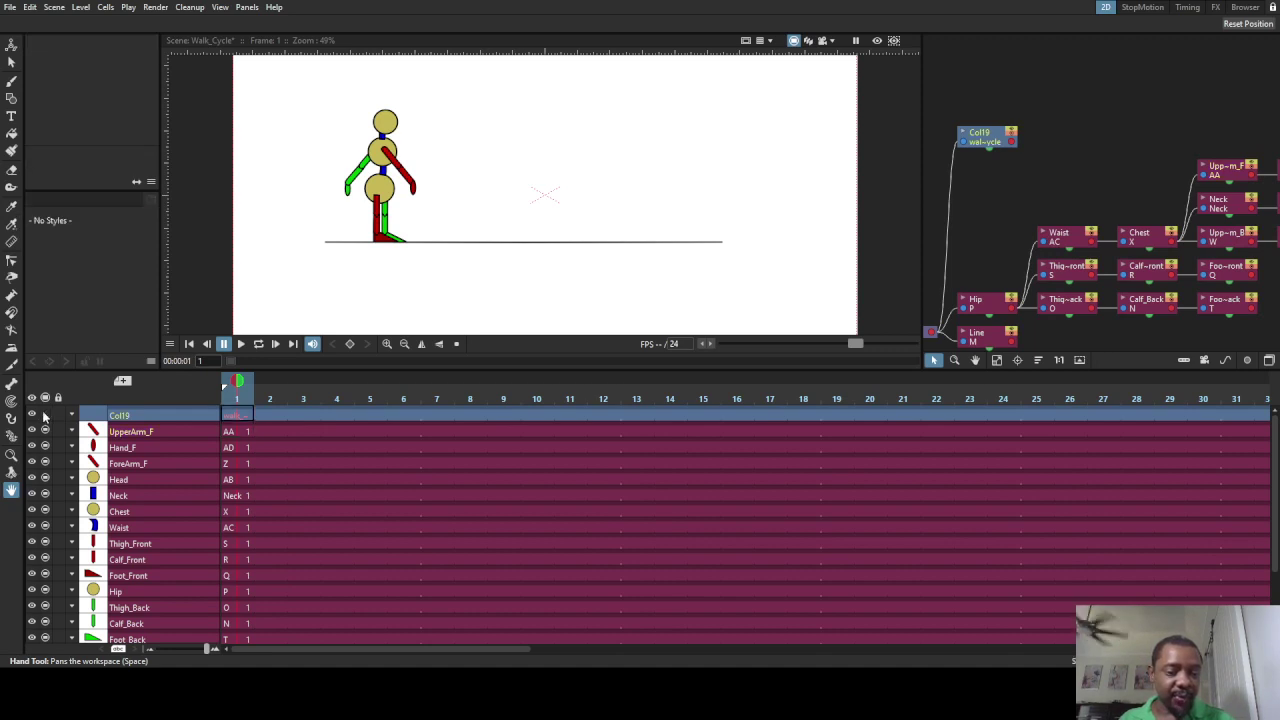
click(45, 431)
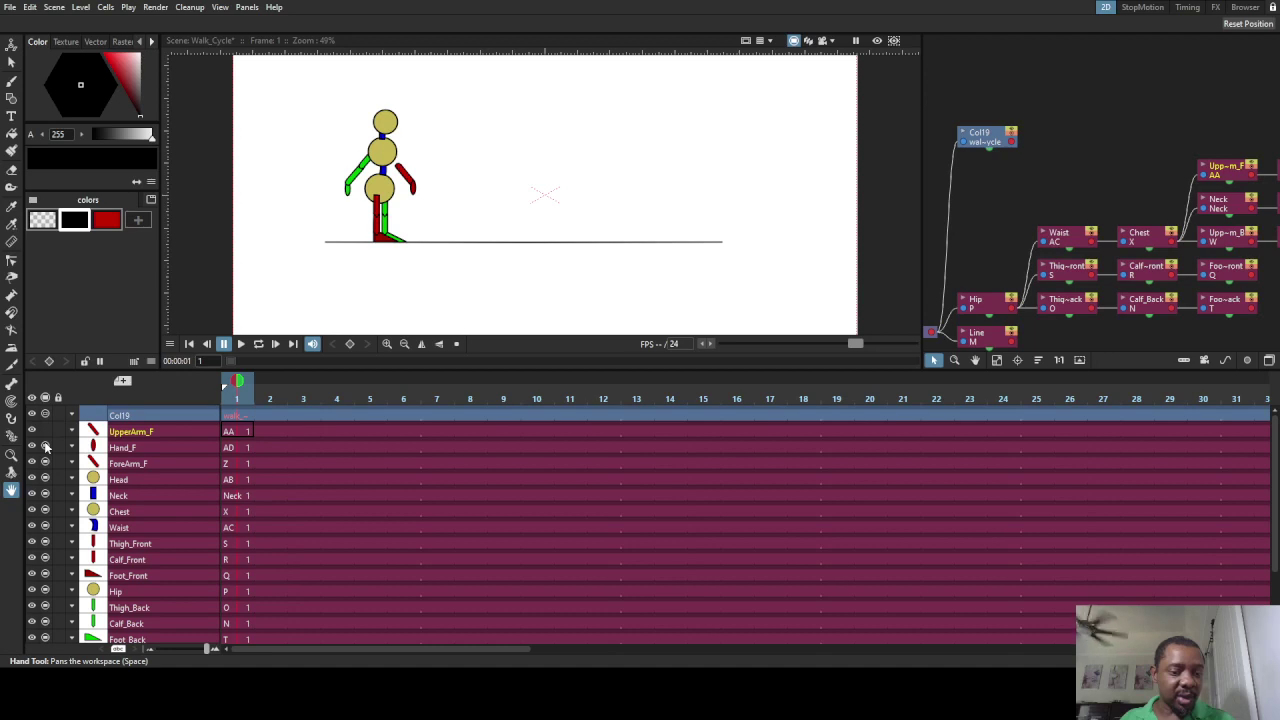
click(45, 447)
click(45, 463)
click(45, 479)
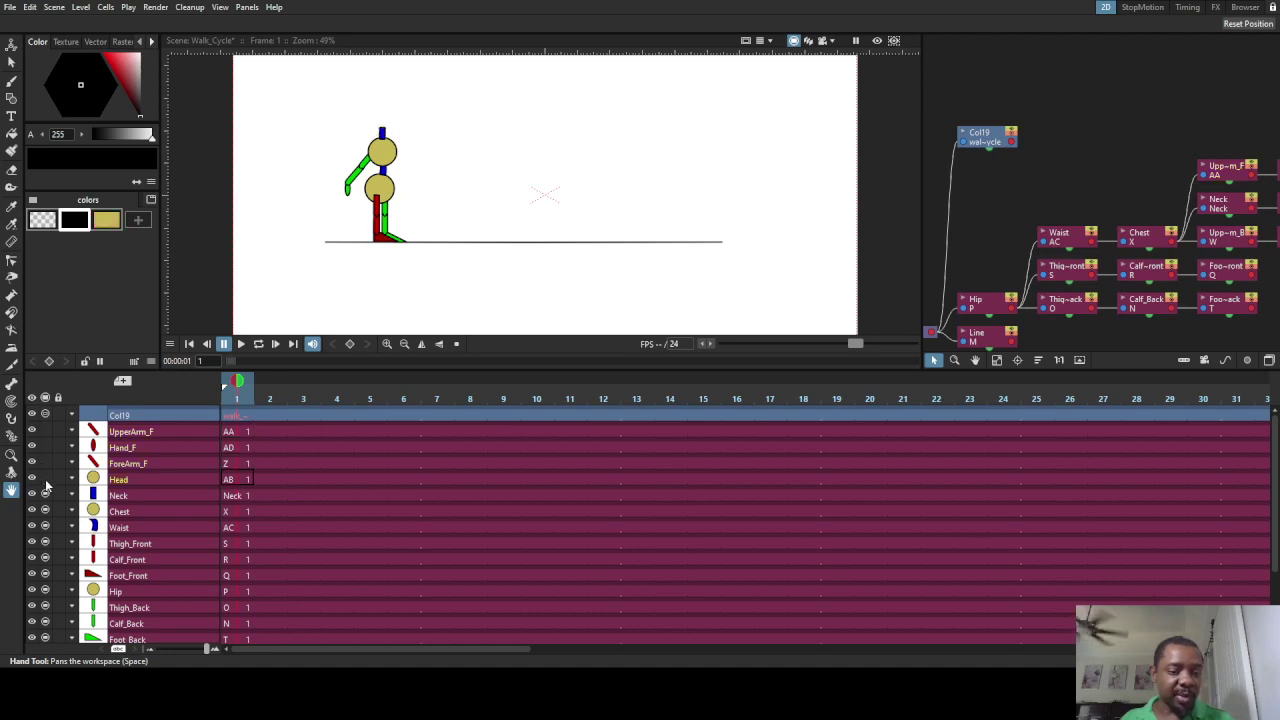
click(45, 495)
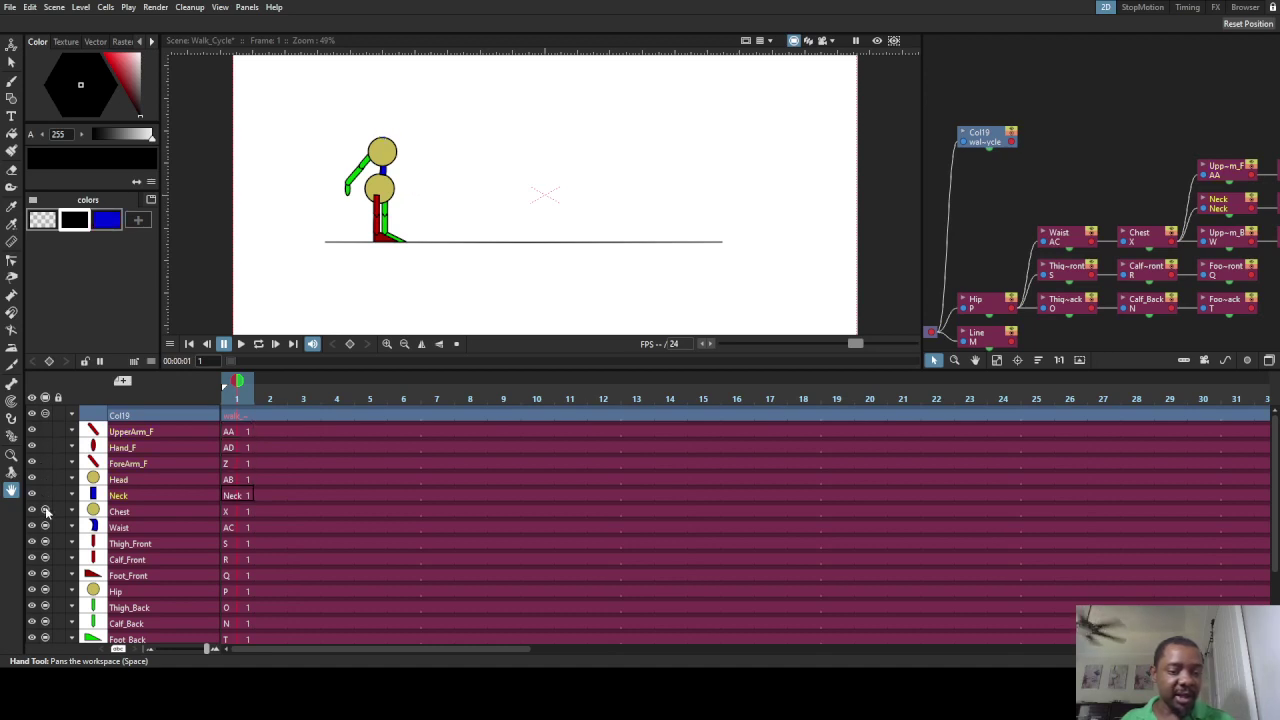
click(45, 511)
click(45, 527)
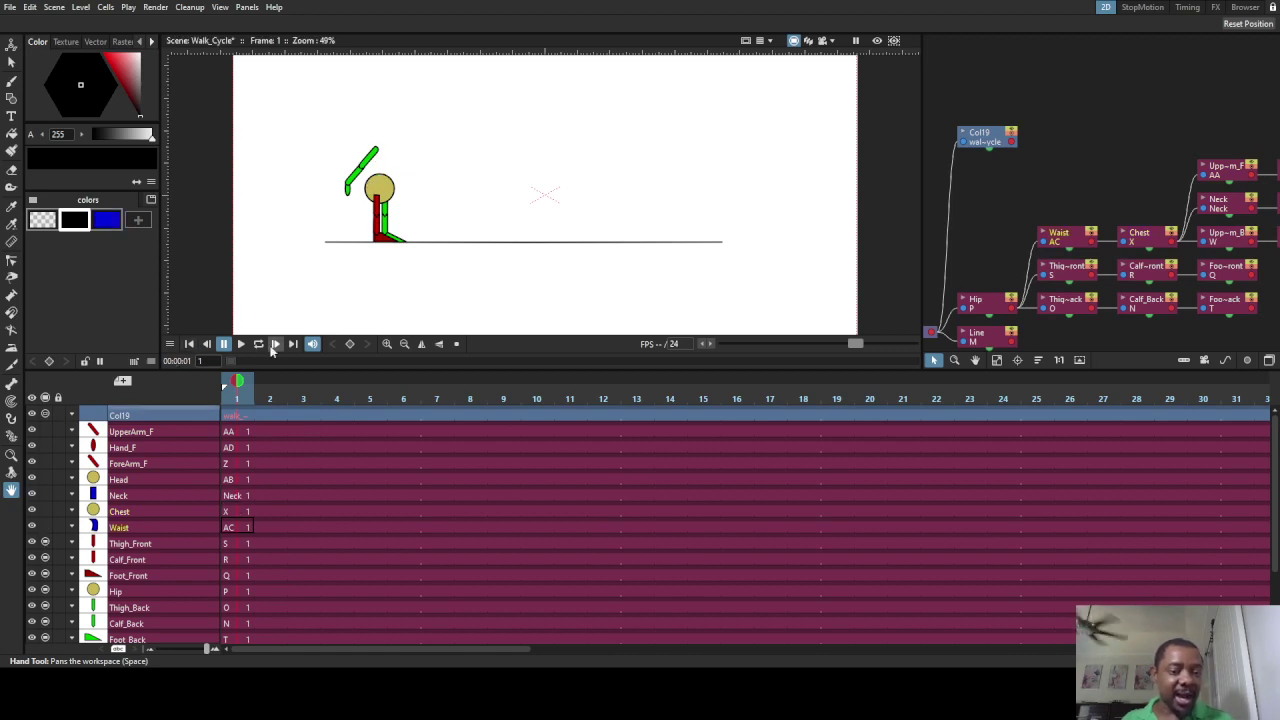
Step: Hide the back arm columns Hand_B, Forearm_B and UpperArm_B in the viewer
scroll(113, 512, down, 1)
scroll(113, 512, down, 1)
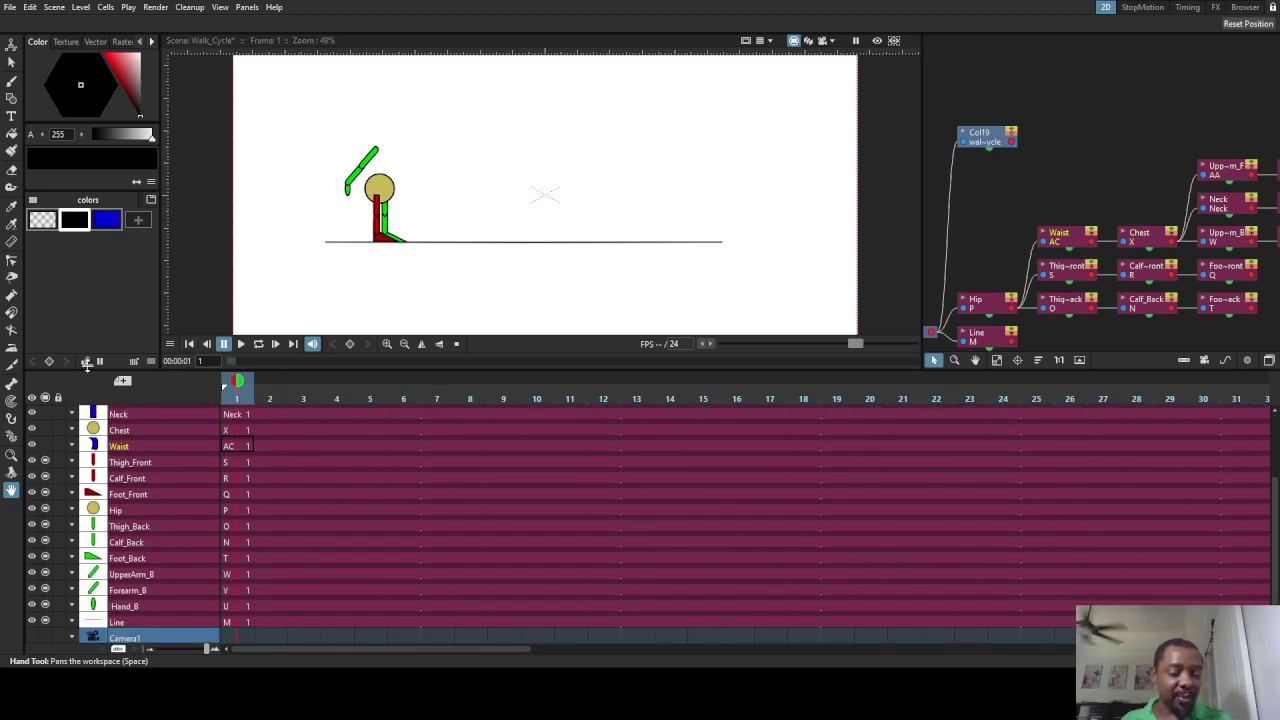
click(45, 601)
click(46, 591)
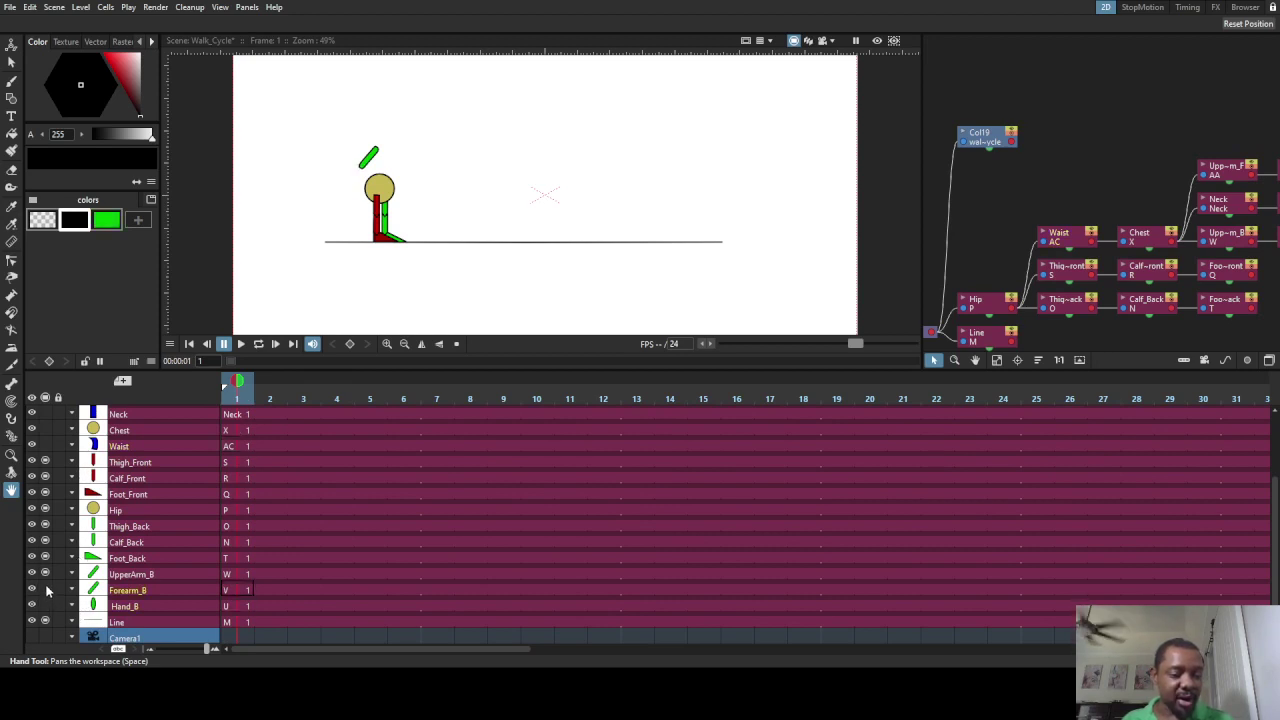
click(45, 574)
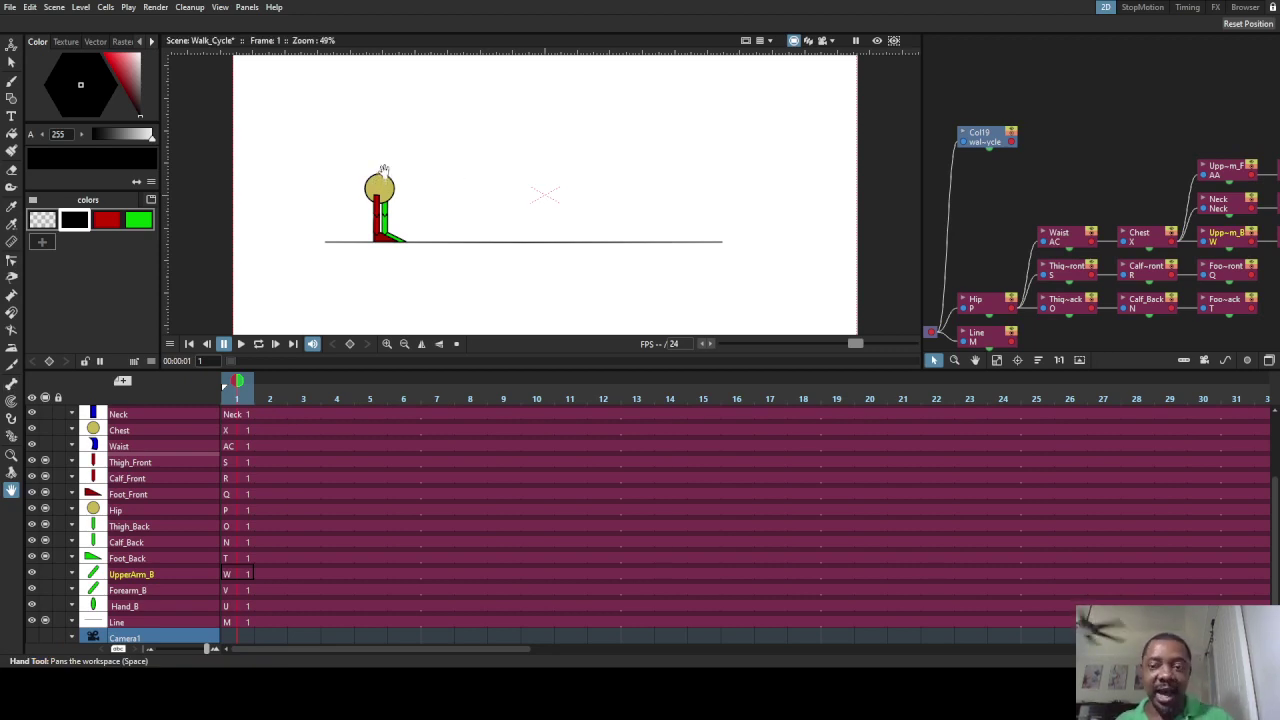
Step: Select the Hip column and activate the Animate tool in Position mode
key(c)
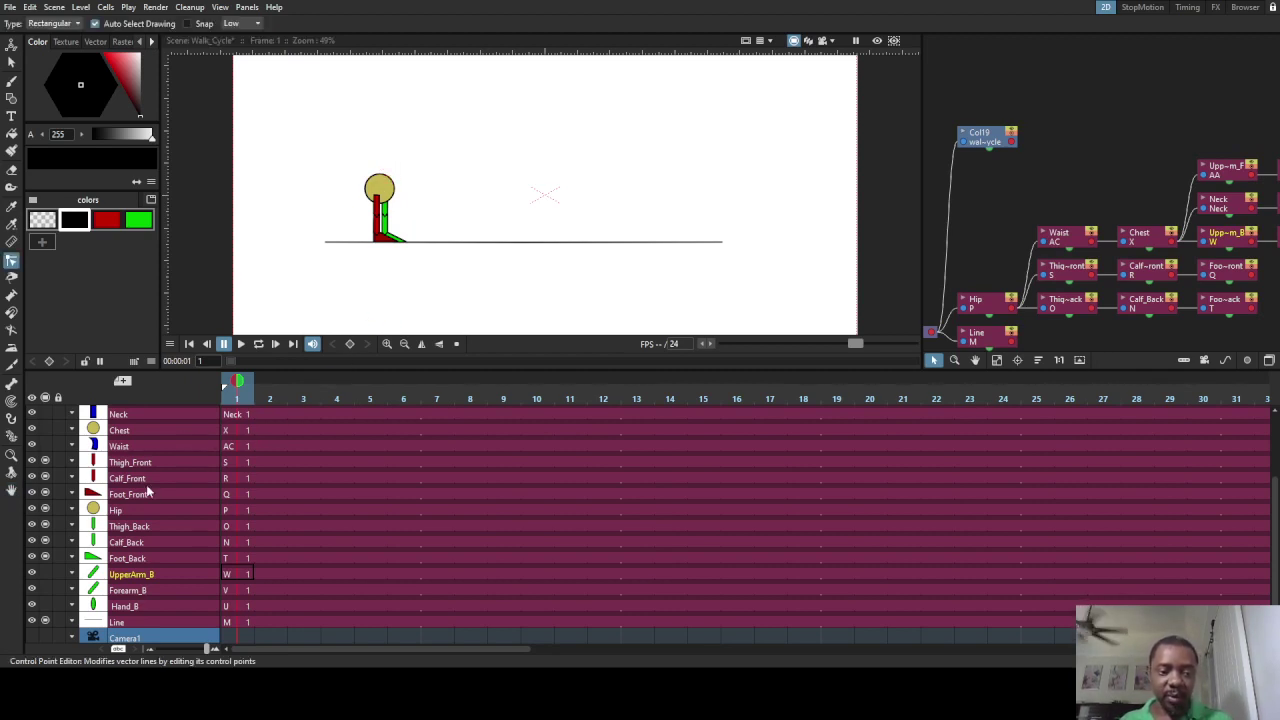
scroll(159, 444, up, 2)
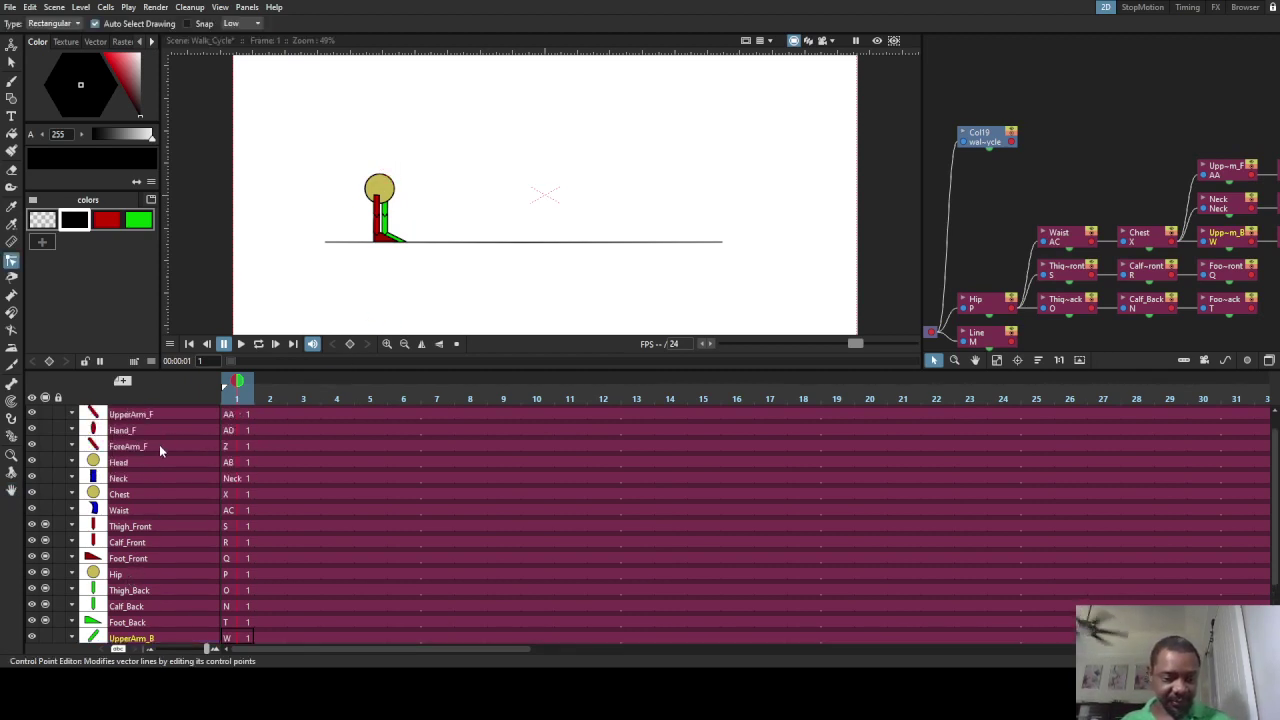
scroll(158, 448, down, 2)
scroll(155, 450, up, 2)
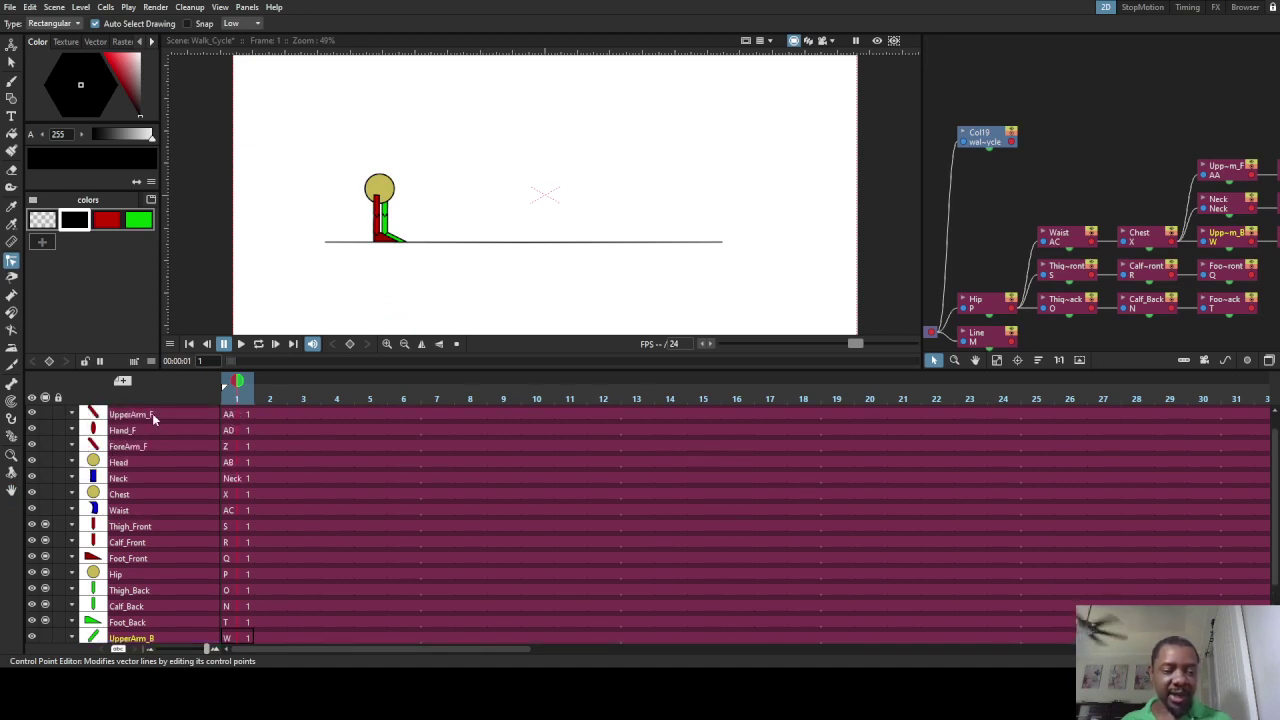
scroll(148, 456, down, 2)
click(151, 510)
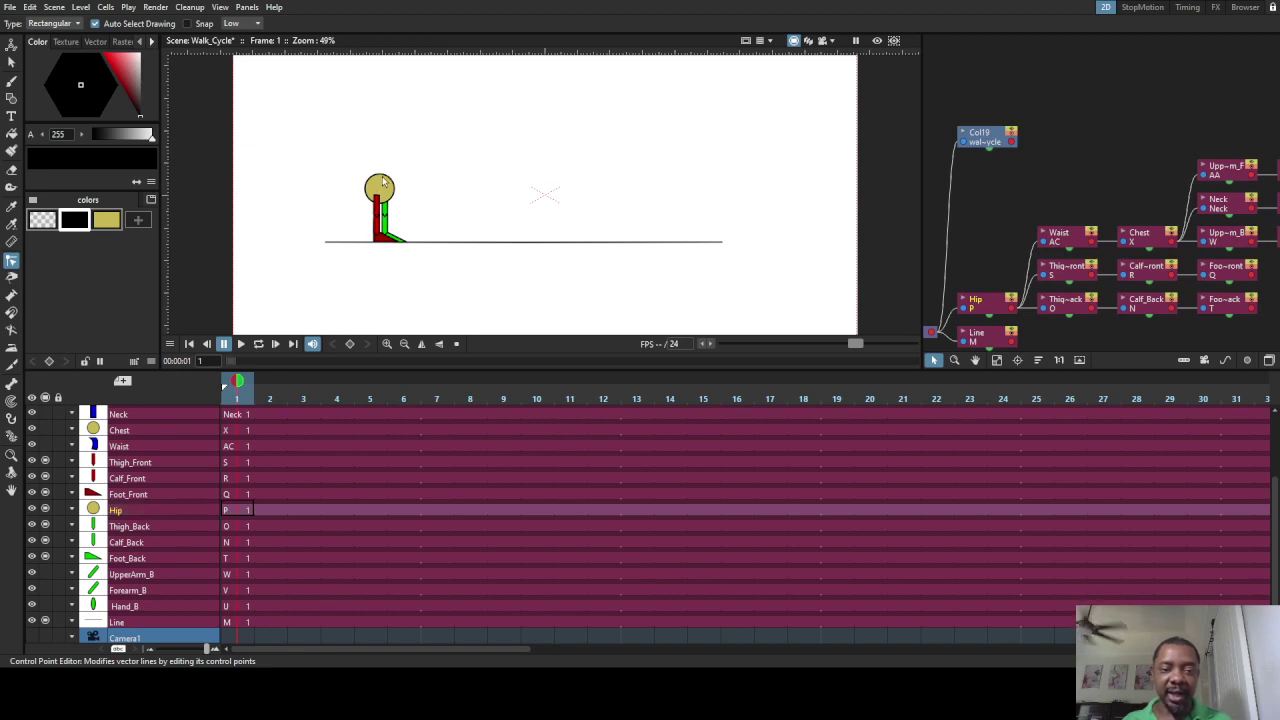
scroll(388, 186, up, 5)
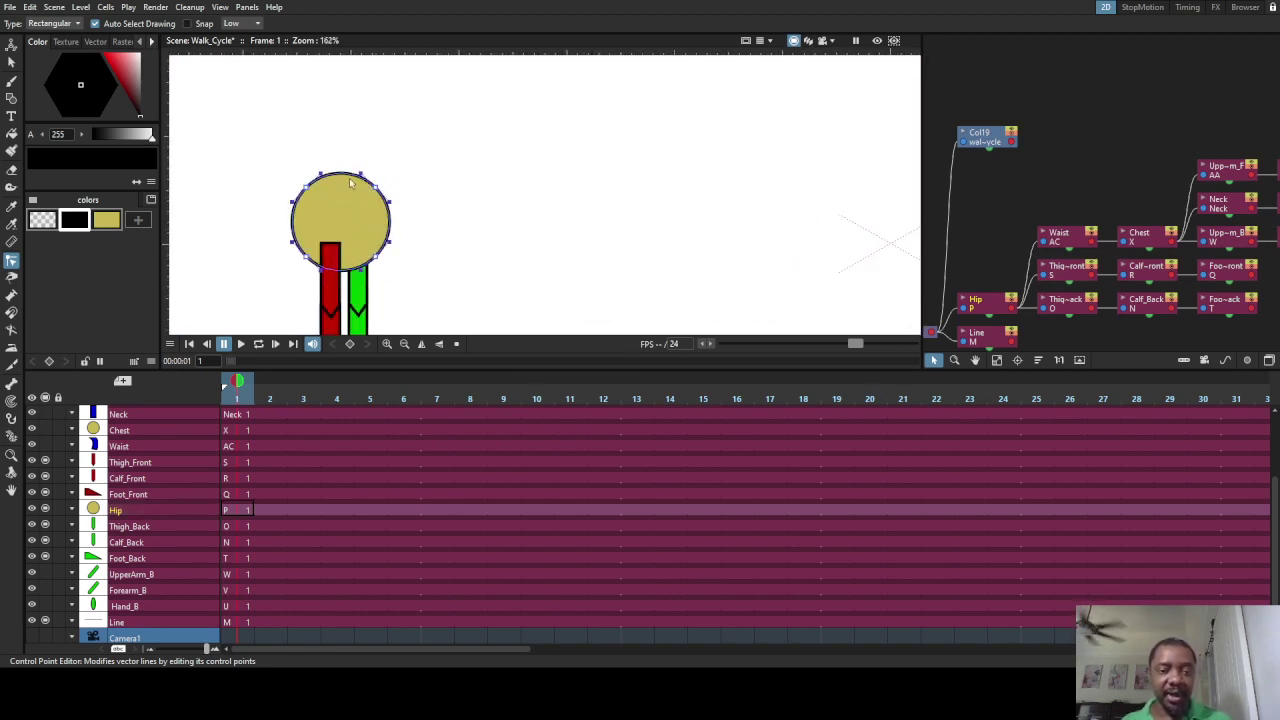
key(a)
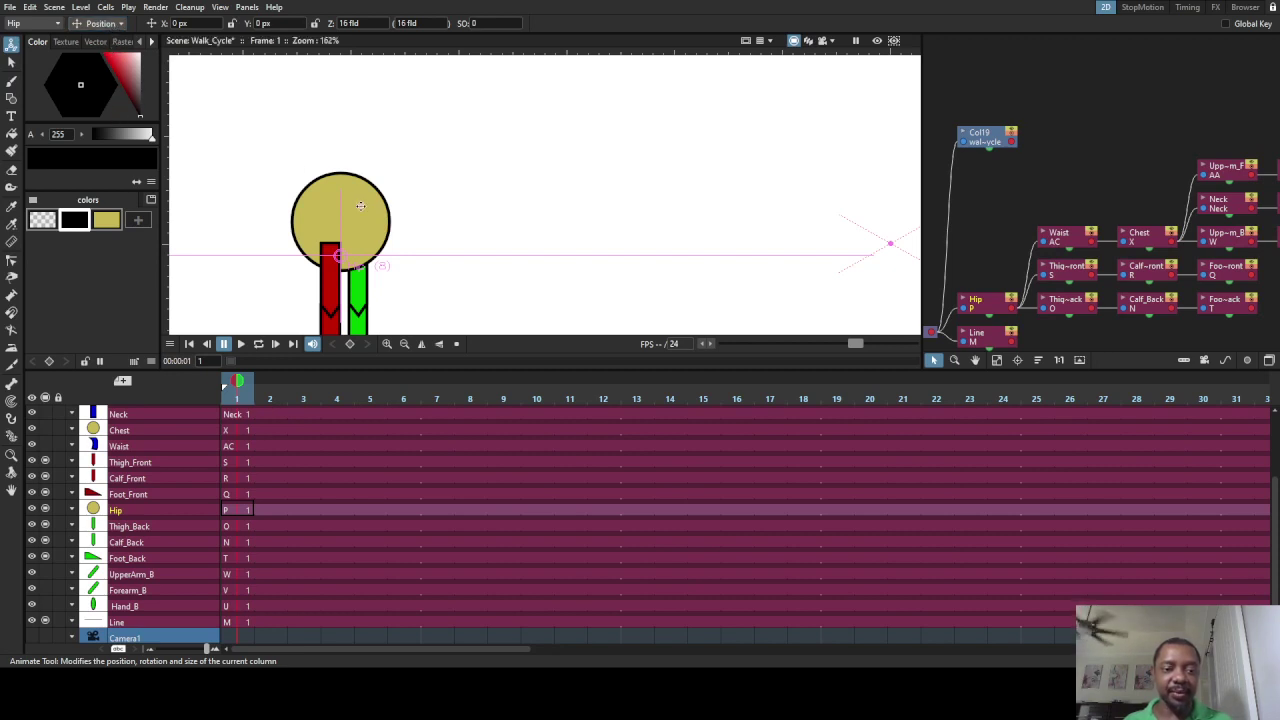
Step: Try moving the hip about 85 px across and 51 px up, then rotating it about 105°, undoing each change
drag(356, 206, 420, 157)
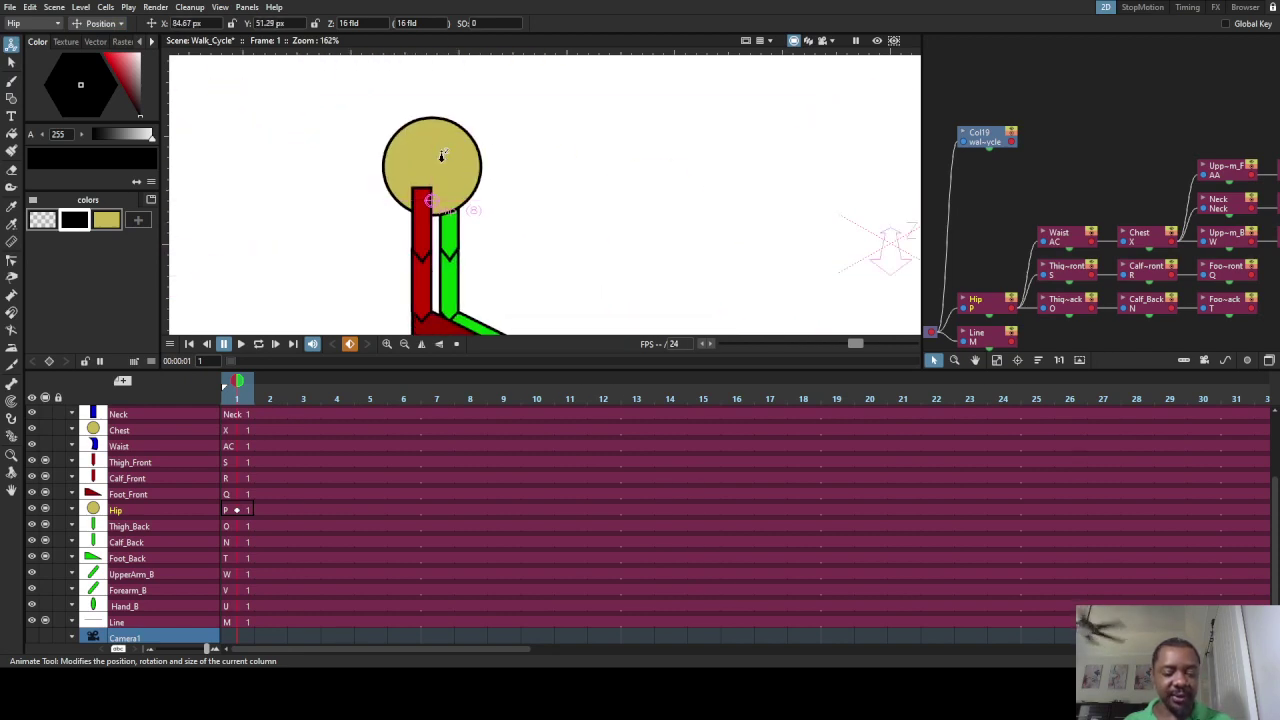
key(ctrl+z)
click(101, 23)
click(102, 60)
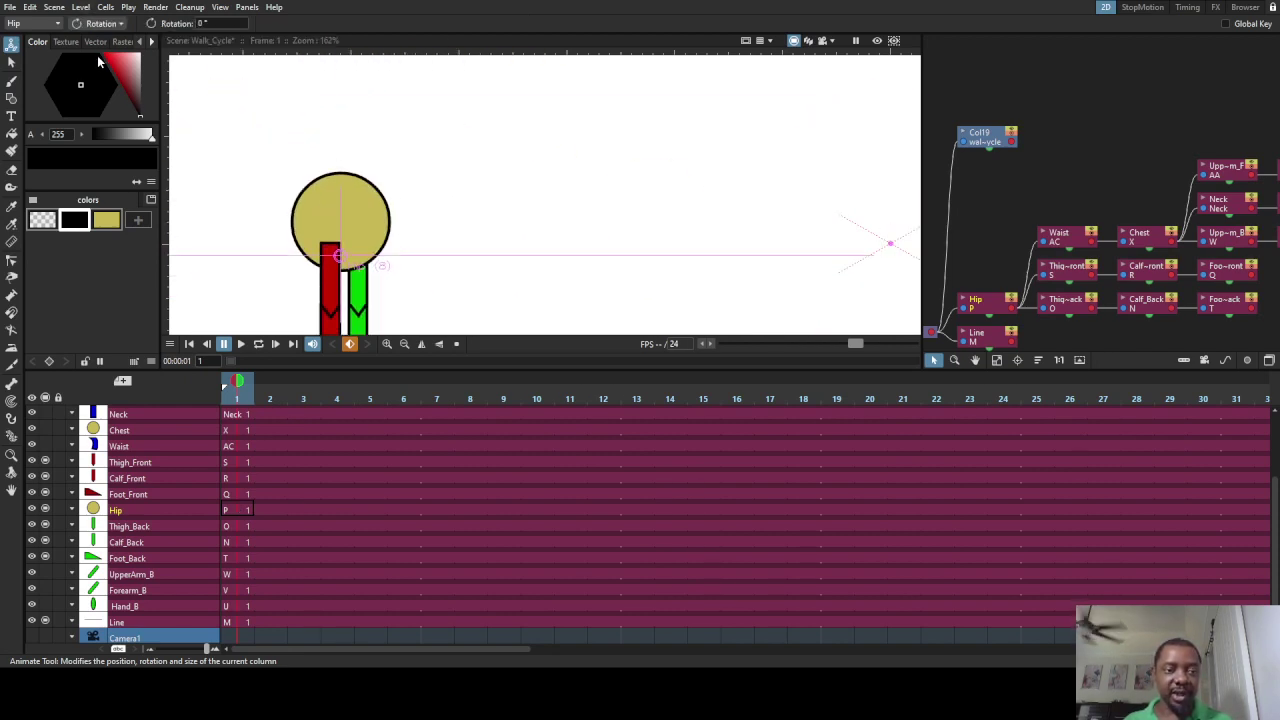
drag(361, 228, 180, 209)
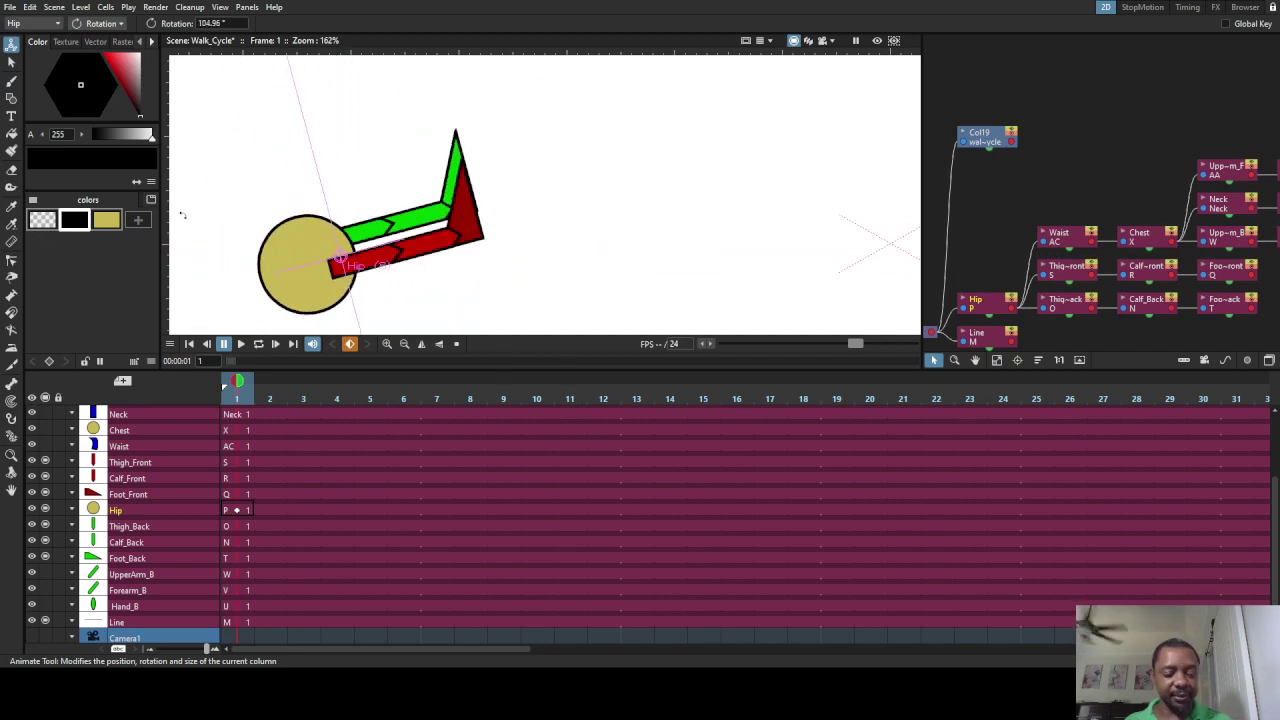
key(ctrl+z)
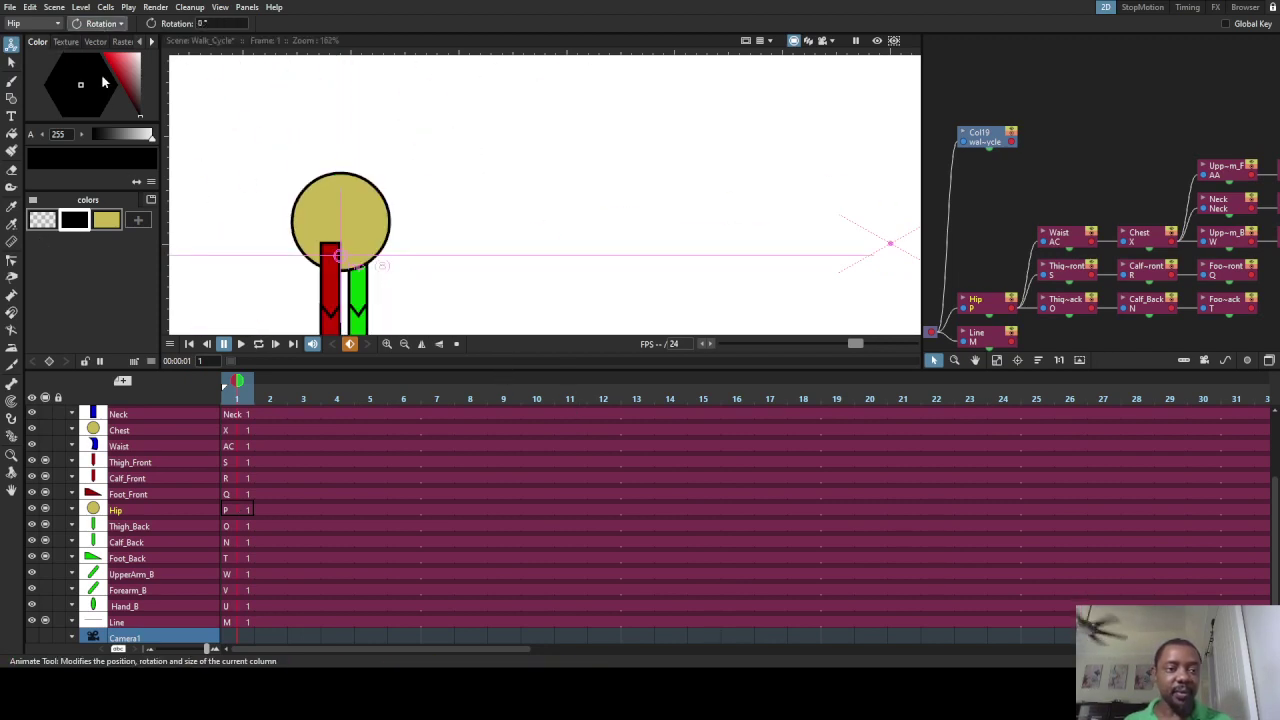
Step: Try the Scale and Shear modes of the Animate tool on the hip, undoing each change
scroll(100, 23, down, 1)
drag(380, 238, 453, 218)
key(ctrl+z)
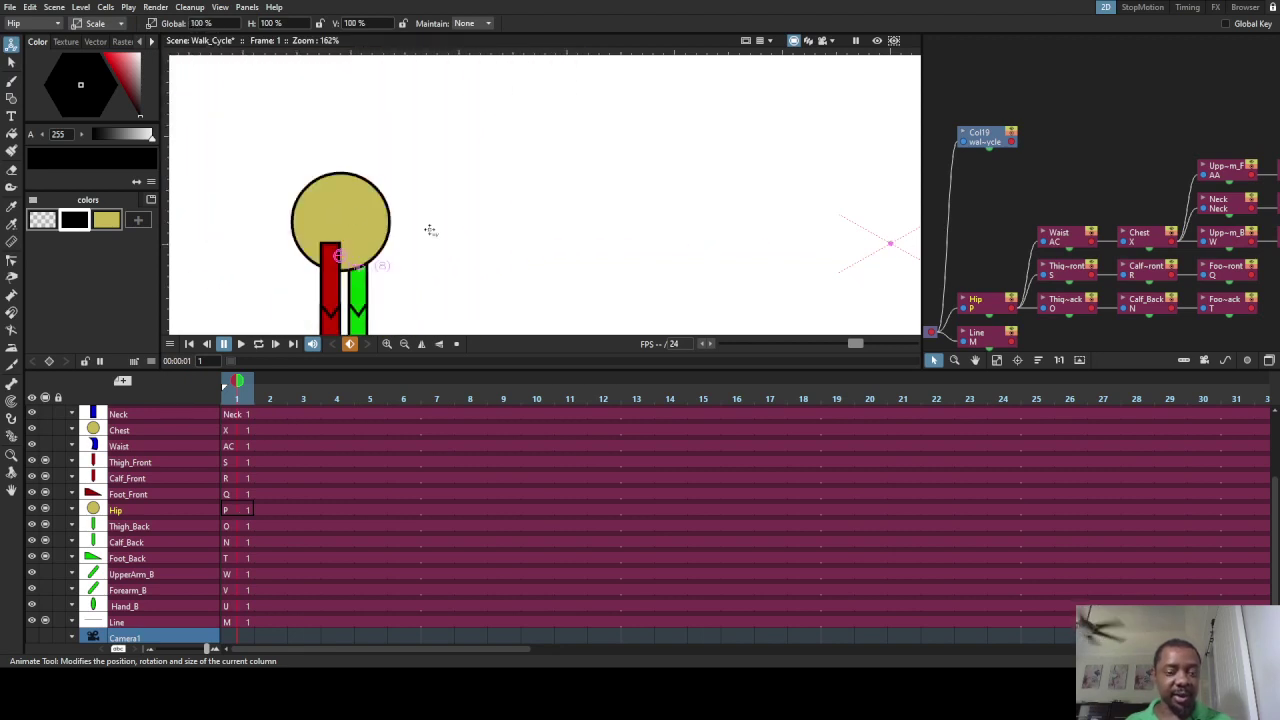
scroll(100, 23, down, 1)
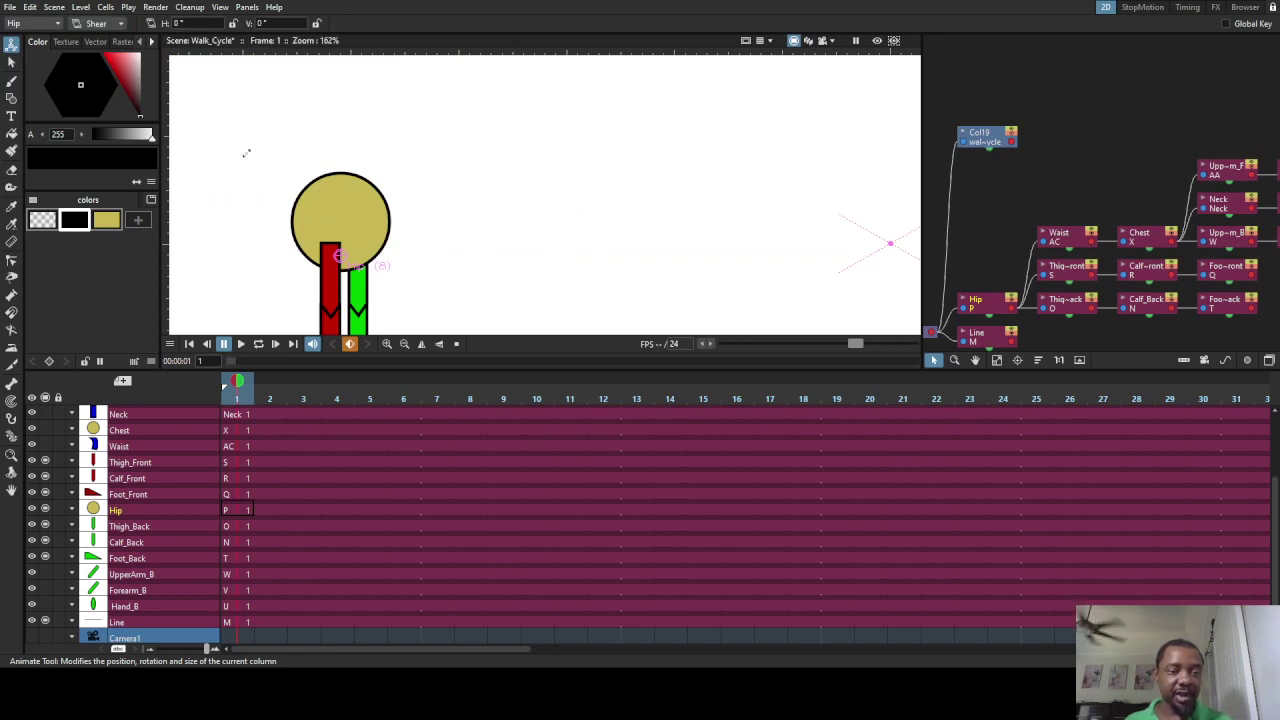
drag(243, 149, 345, 183)
key(ctrl+z)
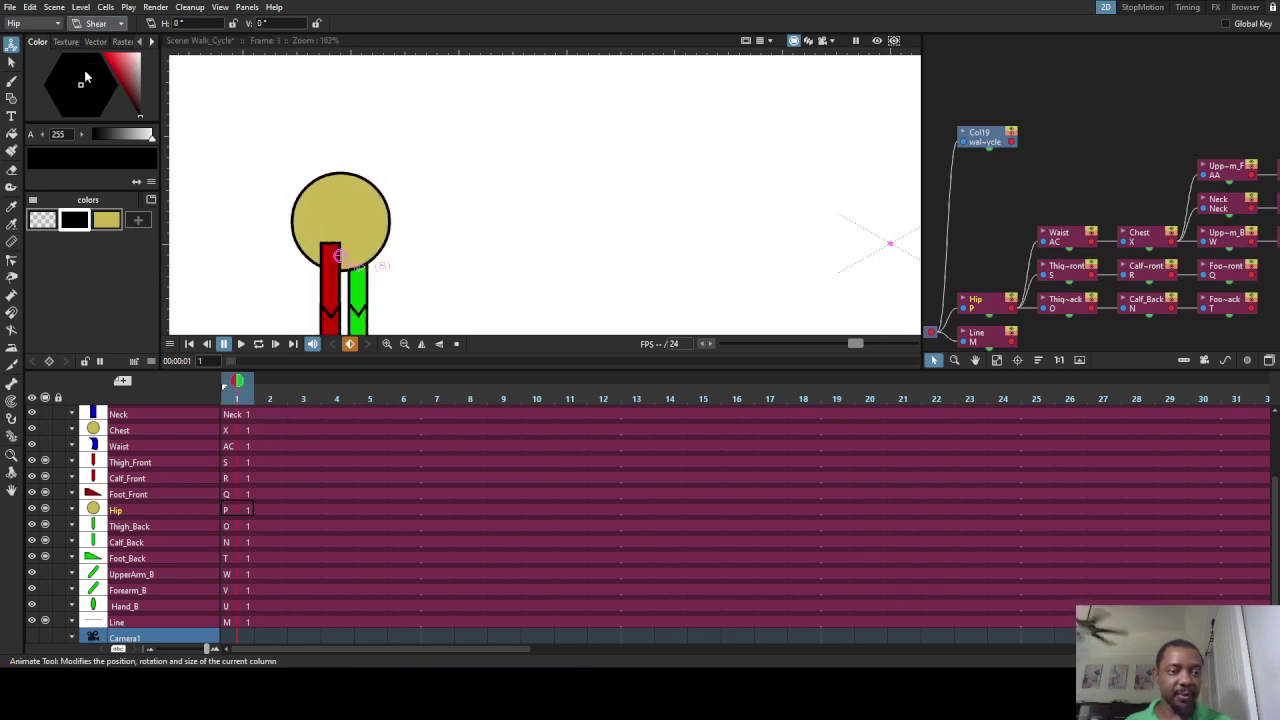
Step: Switch the Animate tool to Center mode and move the hip's pivot off the body toward the canvas centre
click(90, 111)
mouse_move(344, 258)
mouse_down()
mouse_move(511, 231)
mouse_move(599, 145)
mouse_move(600, 241)
mouse_move(537, 240)
mouse_up()
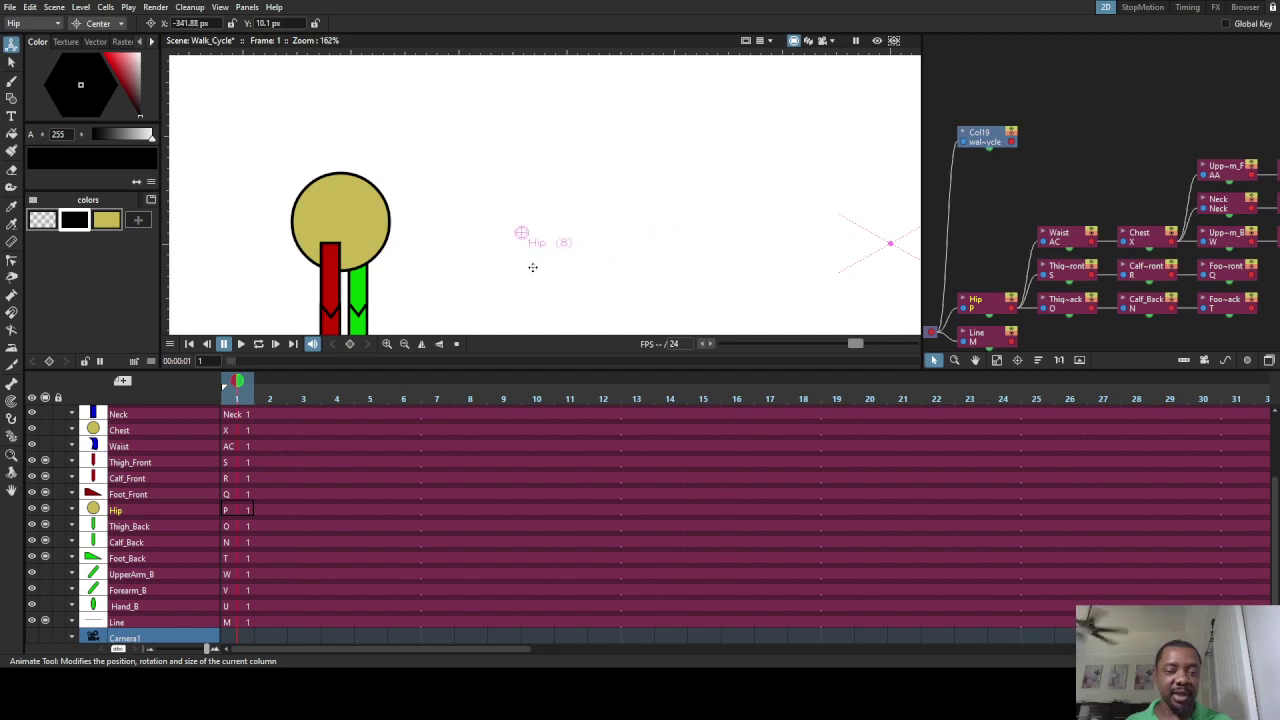
Step: Try rotating the hip about its displaced pivot in the Animate tool's Rotation mode, then undo the rotation and the pivot move
click(98, 23)
click(96, 60)
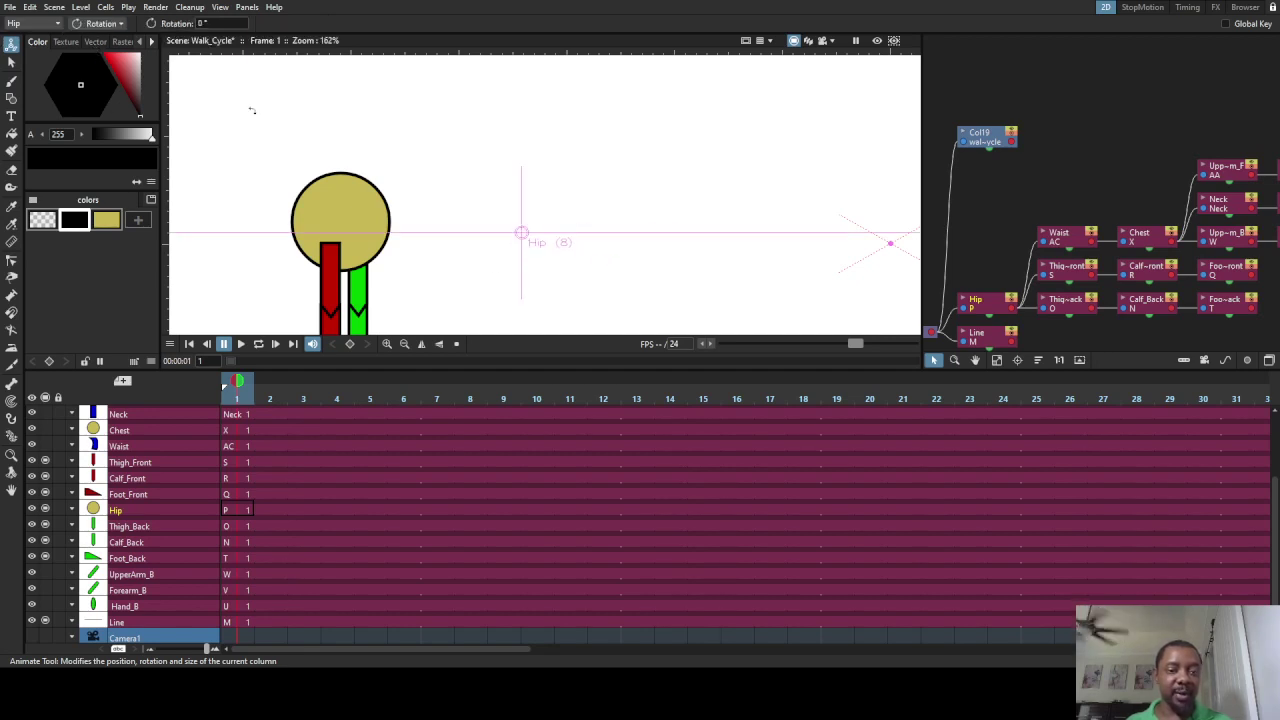
drag(251, 109, 545, 141)
key(ctrl+z)
key(ctrl+z)
key(ctrl+z)
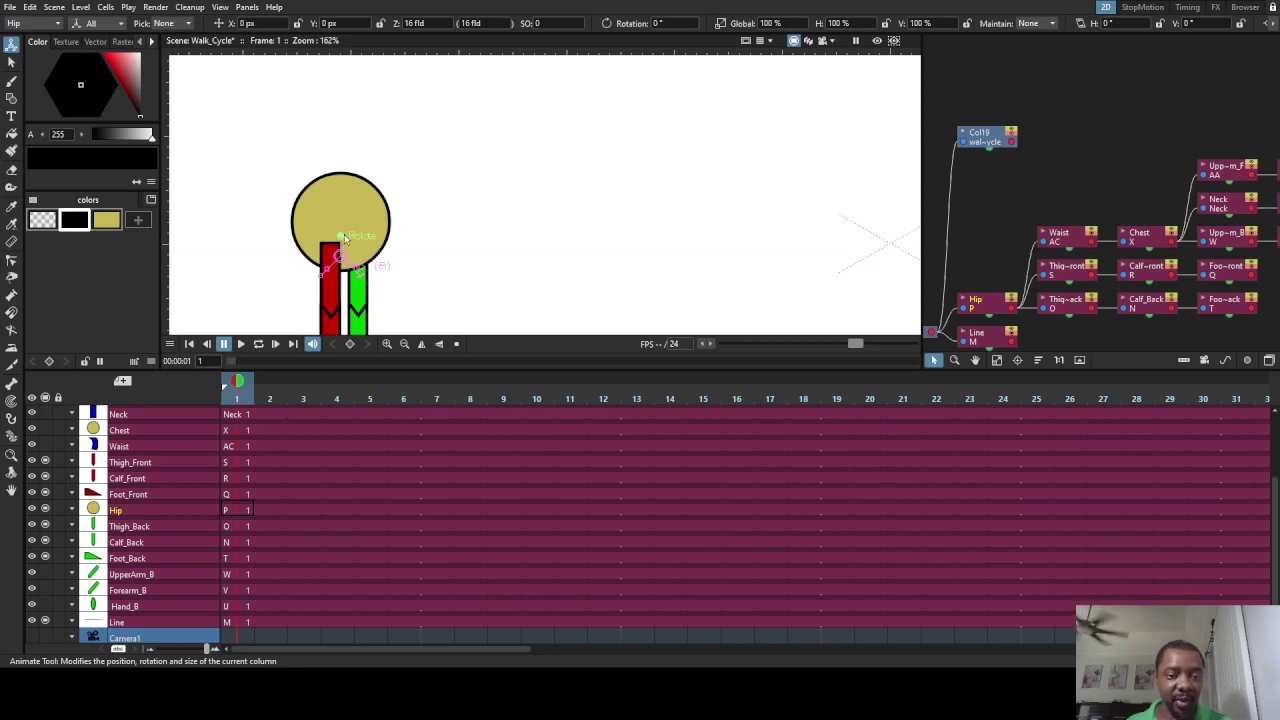
Step: Try the rotate and scale handles of the Animate tool's All mode on the hip, then undo the change
mouse_move(340, 238)
mouse_down()
mouse_move(320, 255)
mouse_move(319, 232)
mouse_move(325, 275)
mouse_up()
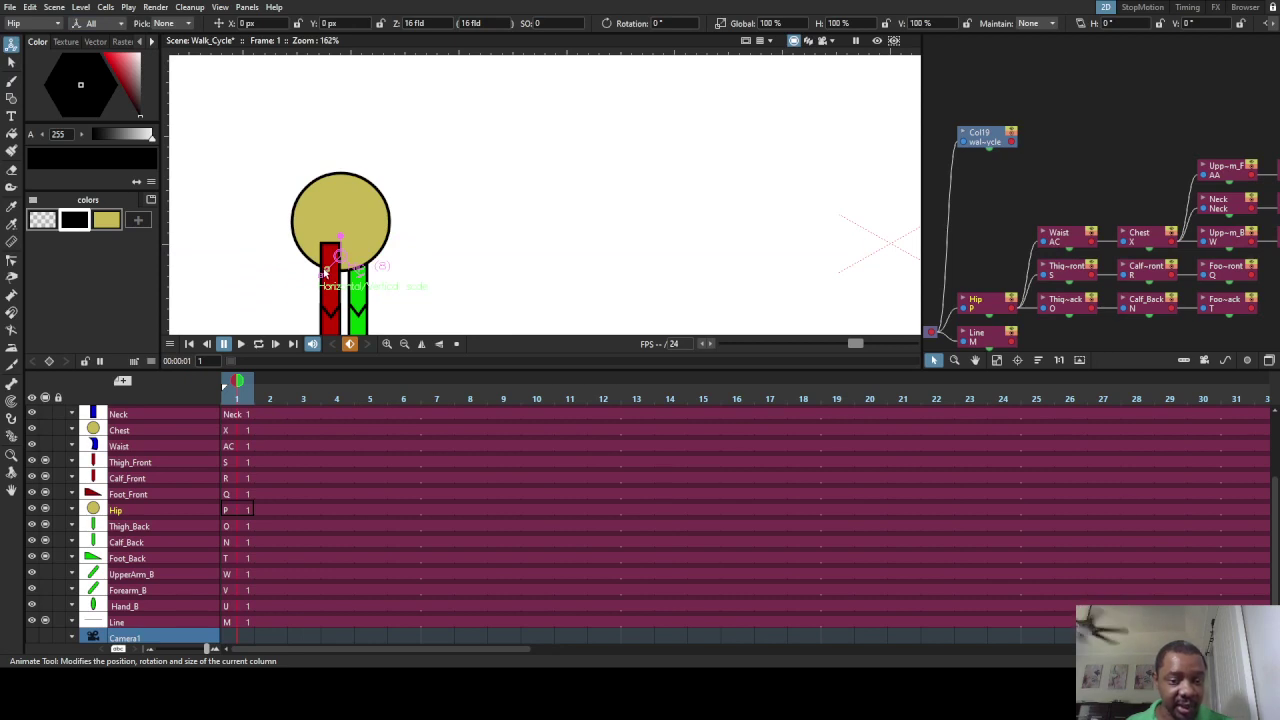
drag(325, 272, 286, 217)
key(ctrl+z)
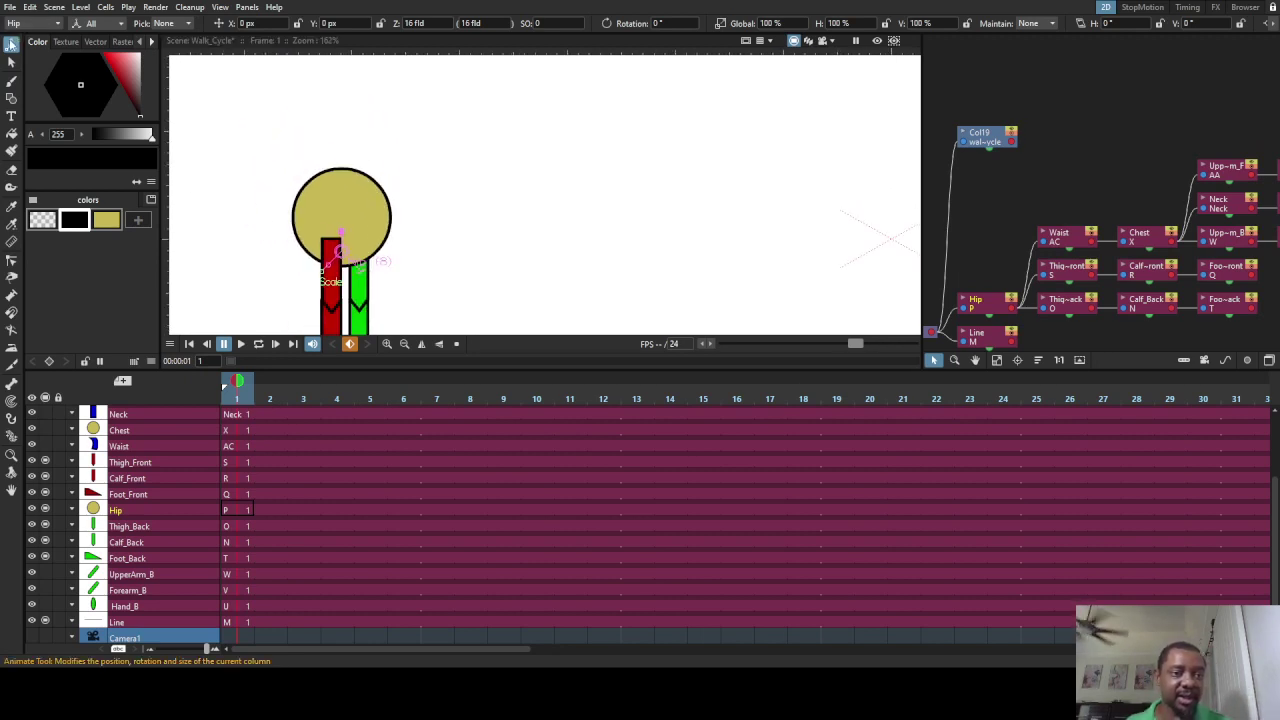
Step: Set the Animate tool to Rotation mode with both legs and the ground line in view
click(10, 44)
click(92, 23)
click(92, 62)
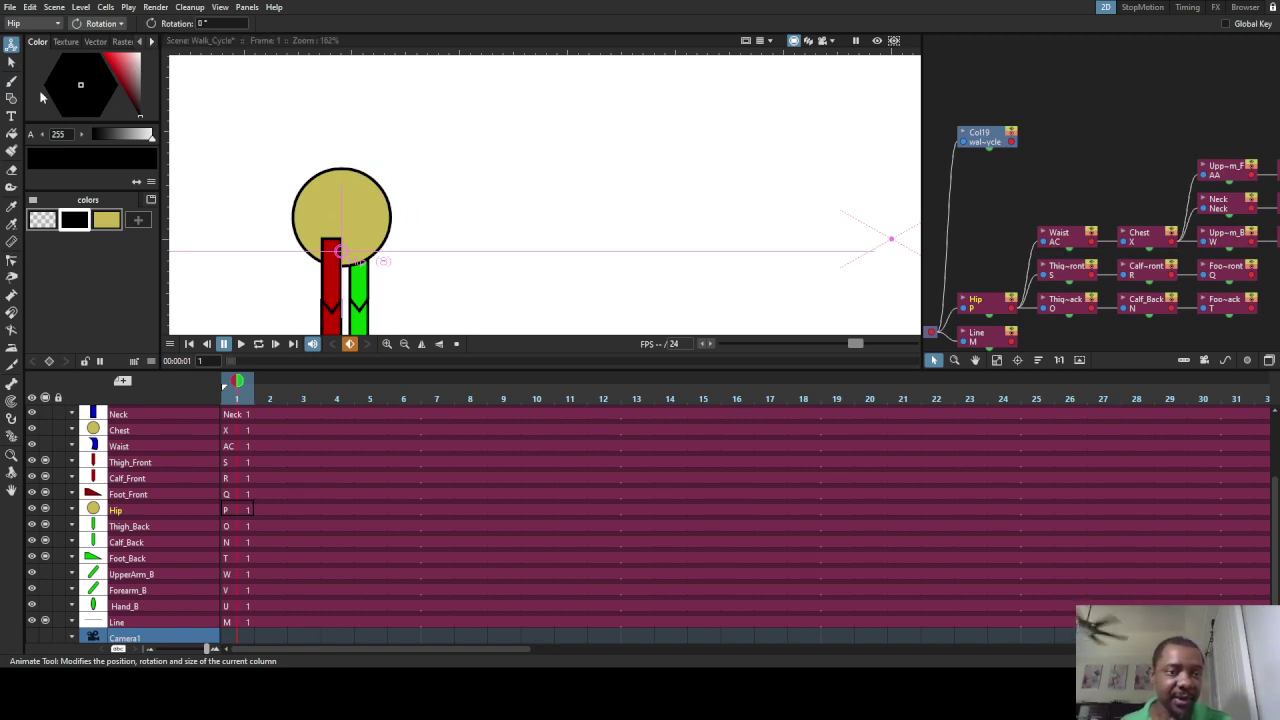
scroll(287, 181, down, 2)
scroll(289, 181, down, 1)
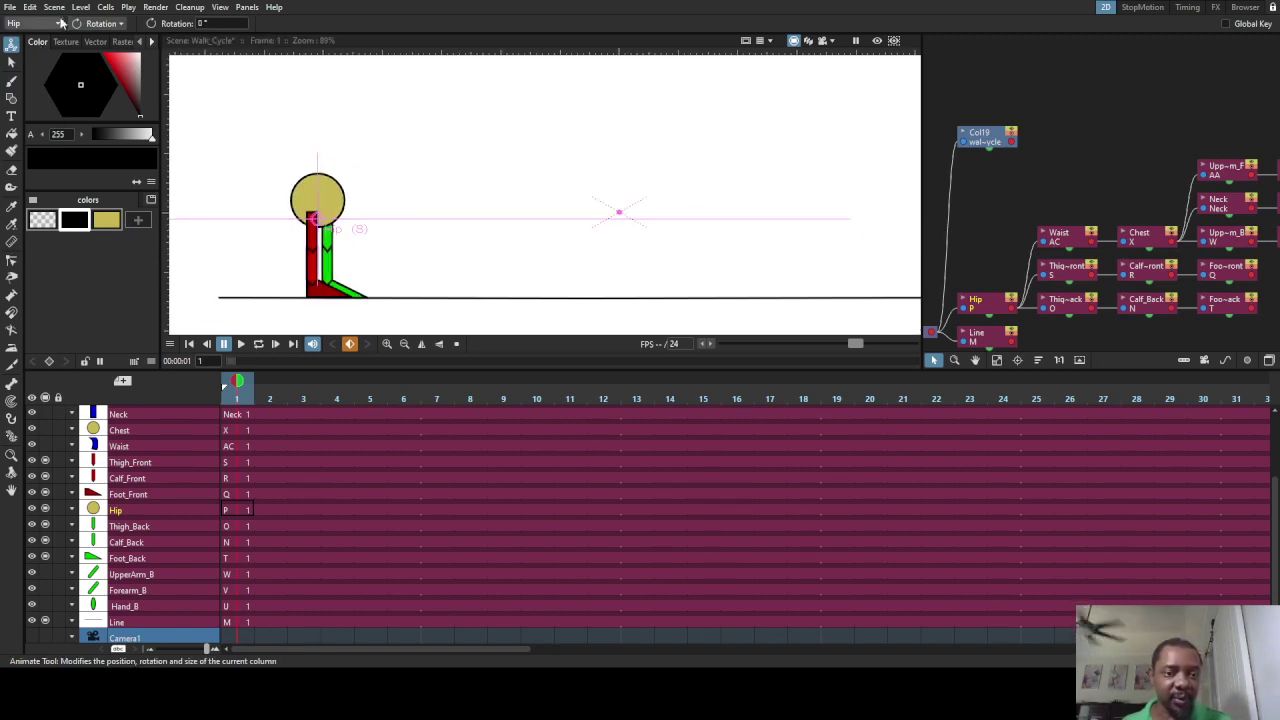
Step: Activate the Skeleton tool, inspect the leg bones in Build Skeleton mode and switch to its Animate mode
click(11, 384)
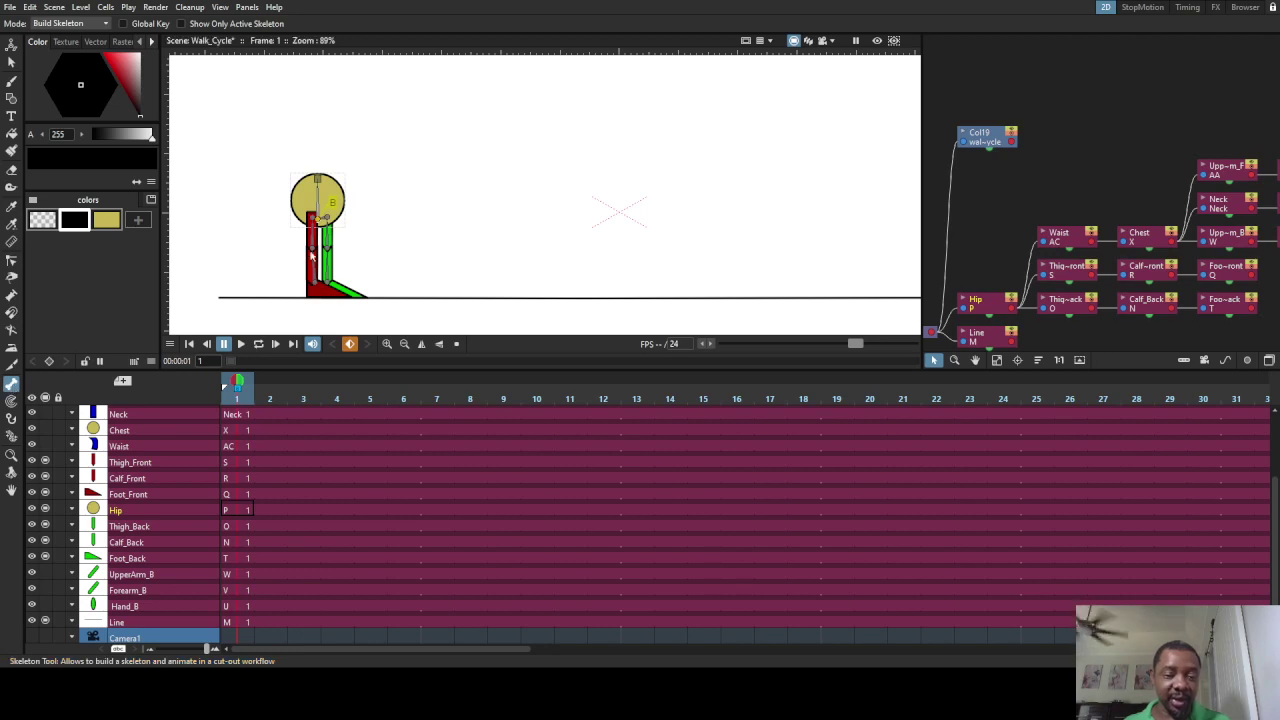
scroll(328, 256, up, 5)
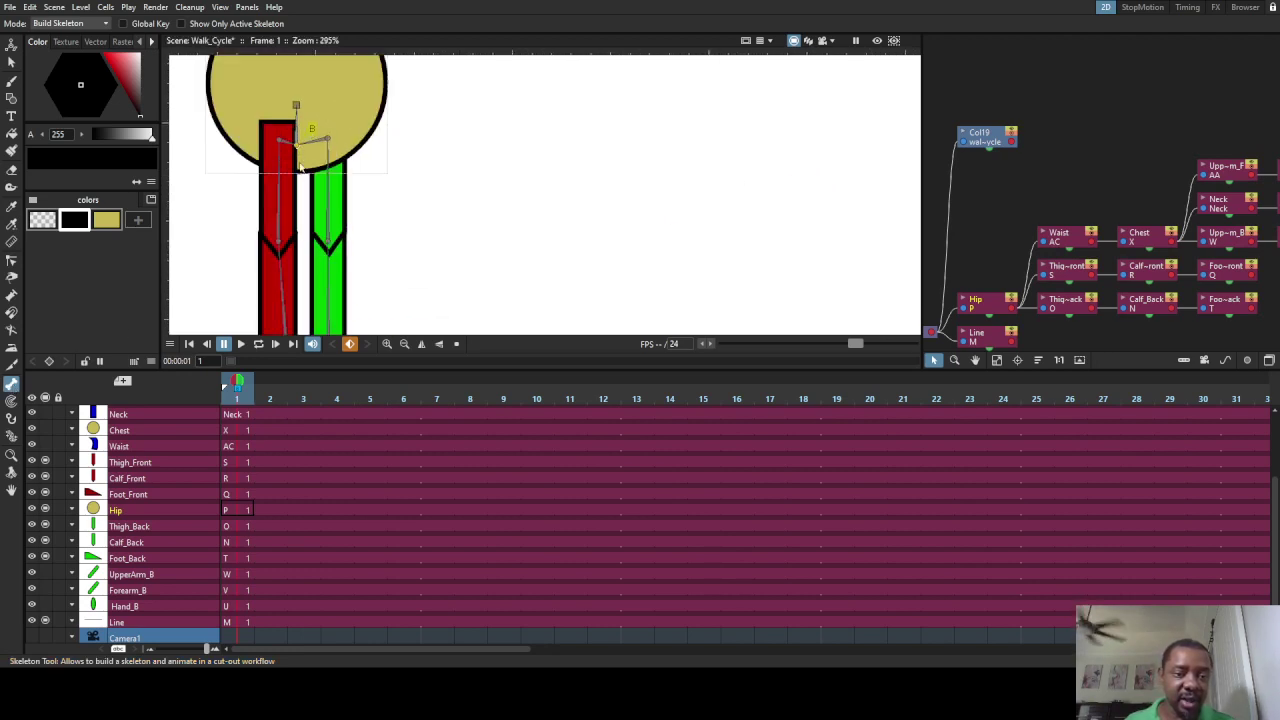
scroll(375, 235, down, 3)
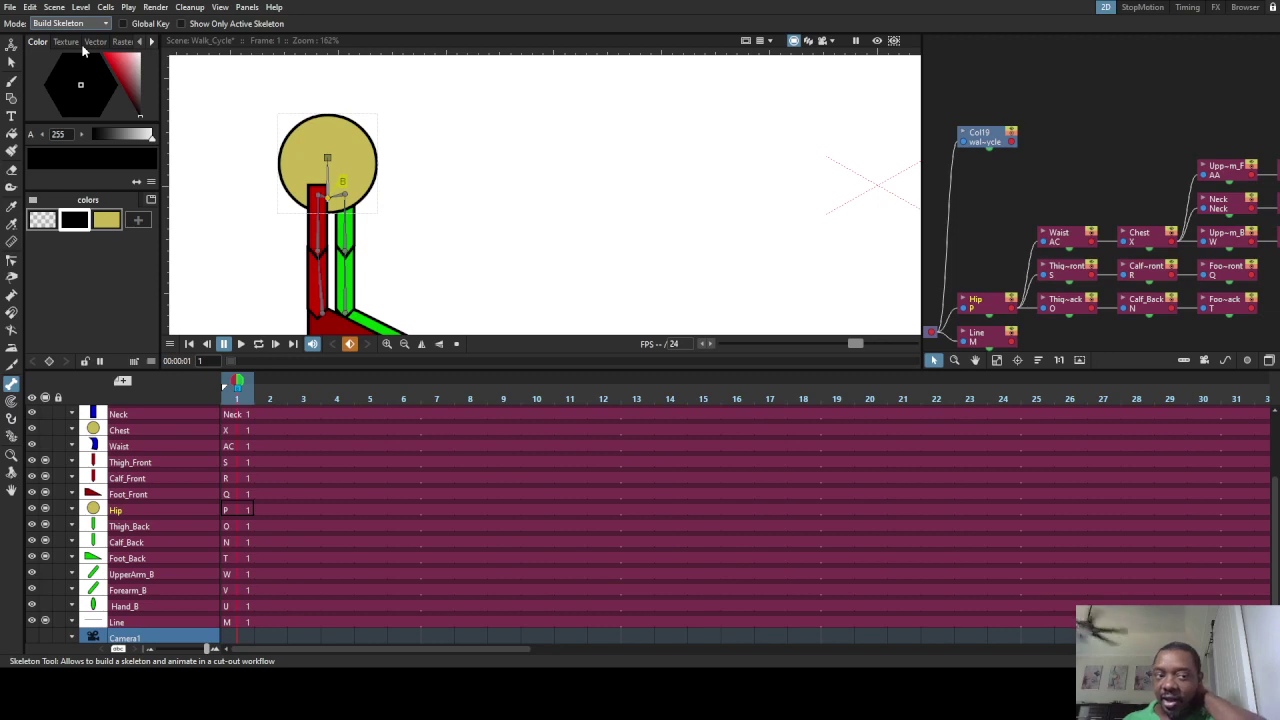
click(60, 23)
click(55, 38)
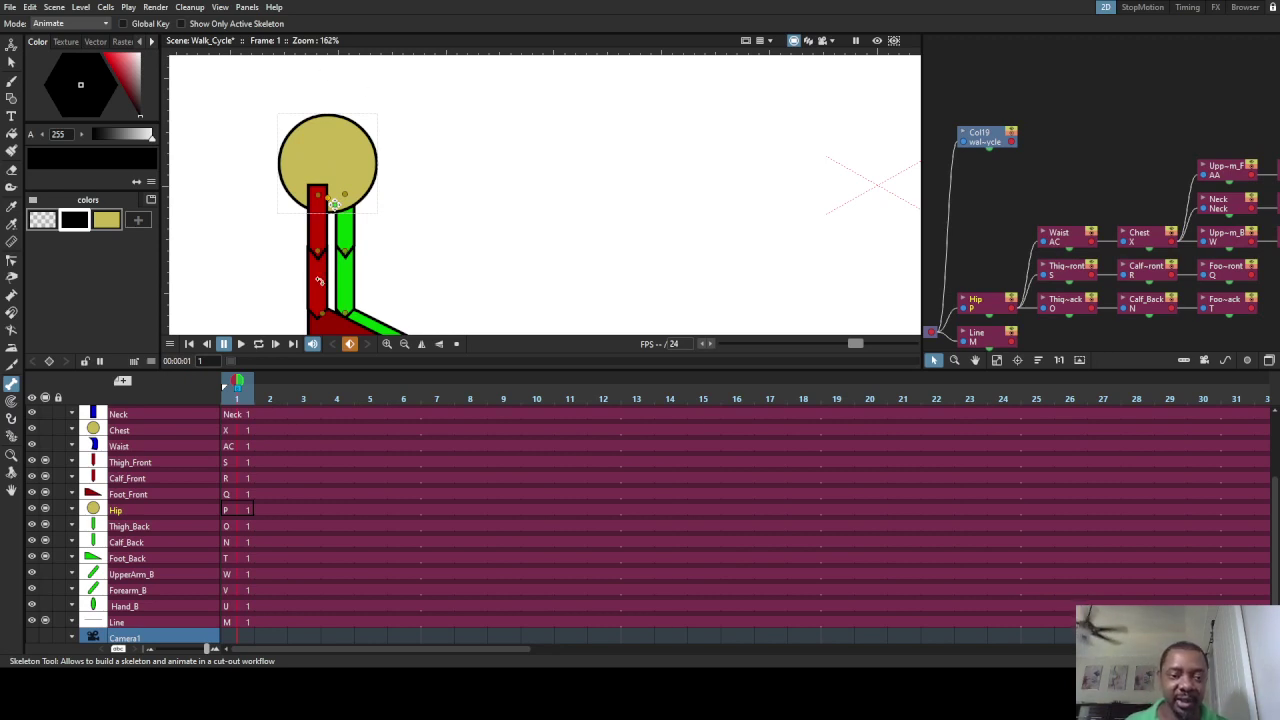
Step: Try bending both calves backward and swinging the front thigh with the Skeleton tool, then undo all the pose changes
drag(311, 287, 324, 256)
drag(266, 318, 245, 285)
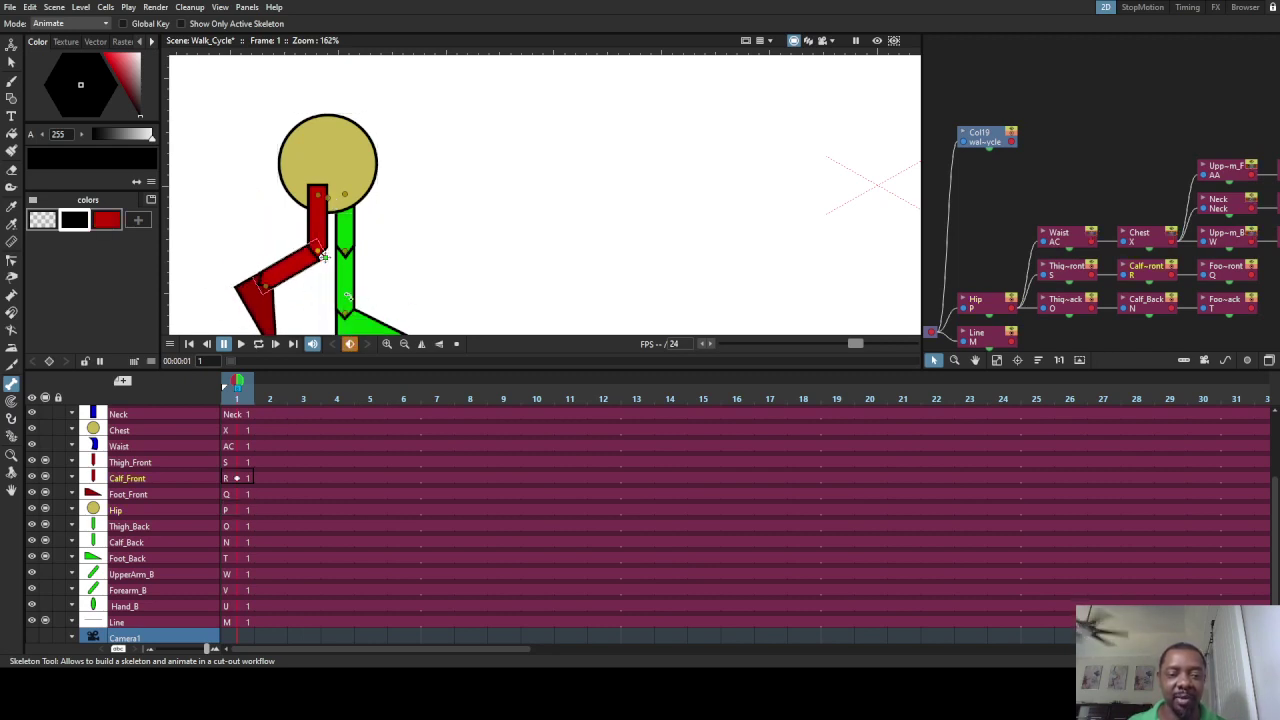
drag(347, 297, 268, 352)
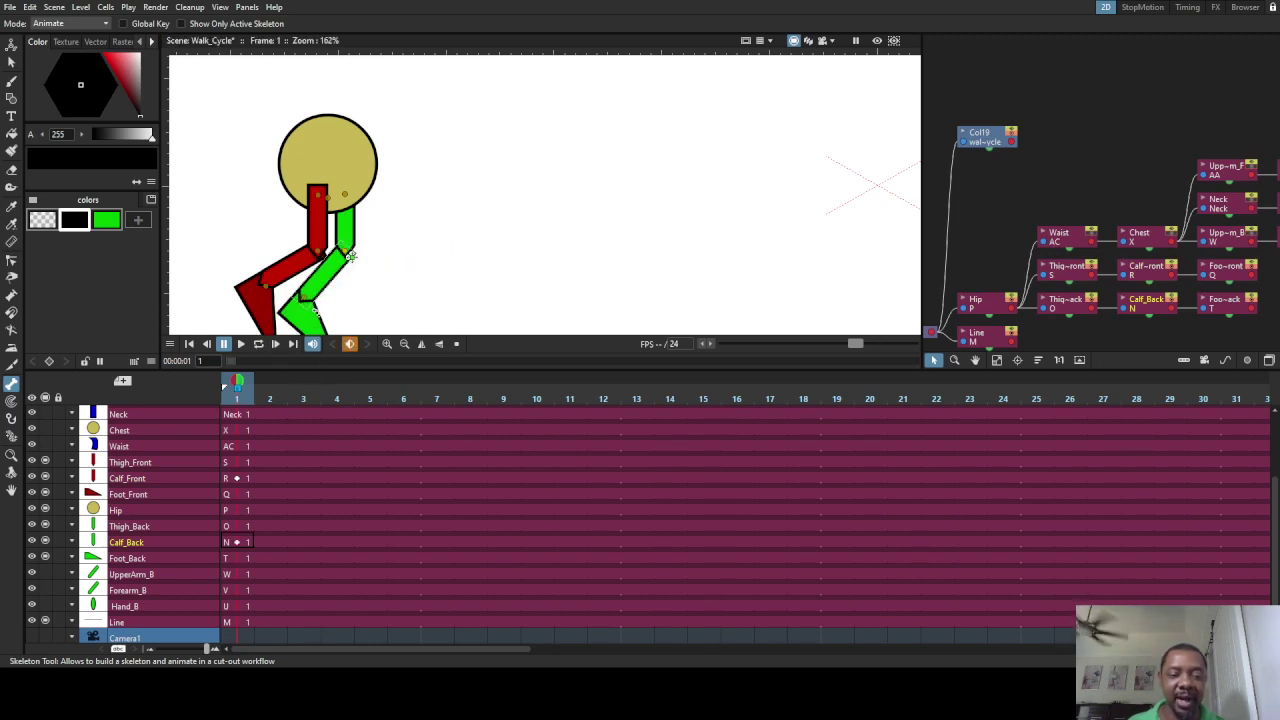
drag(318, 230, 429, 277)
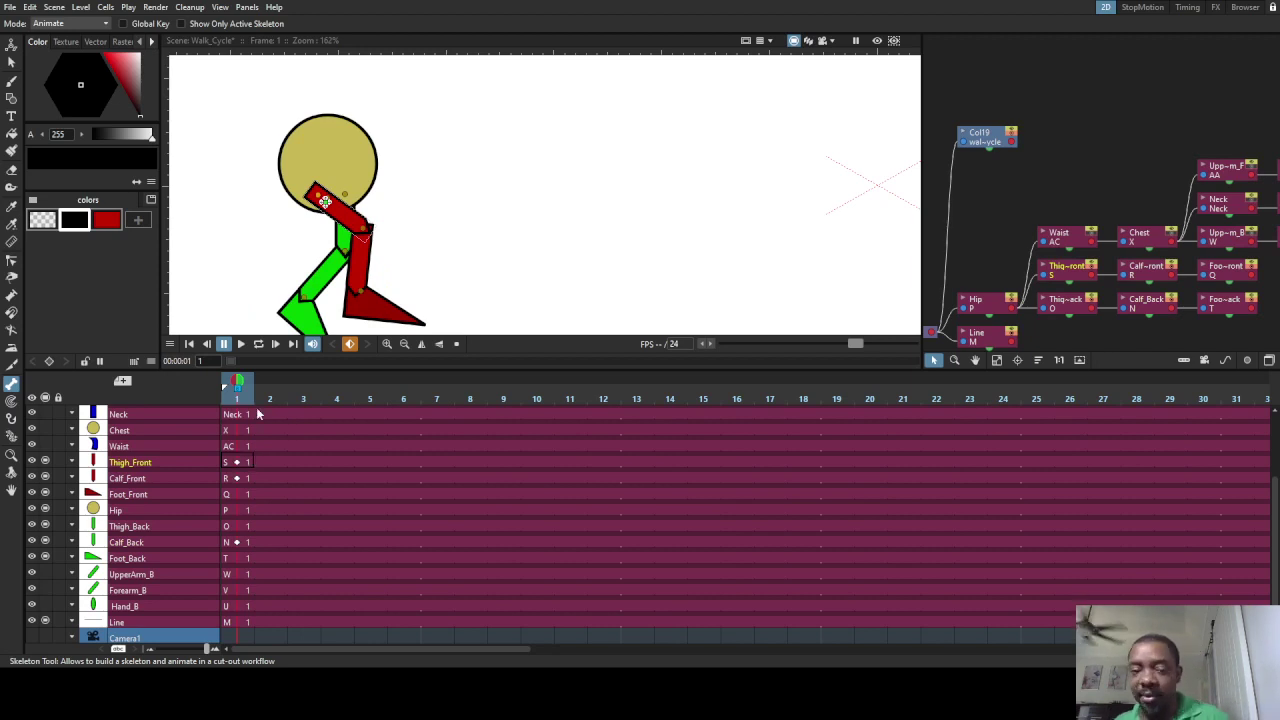
drag(362, 238, 501, 234)
drag(395, 260, 456, 153)
drag(370, 199, 324, 257)
key(ctrl+z)
key(ctrl+z)
key(ctrl+z)
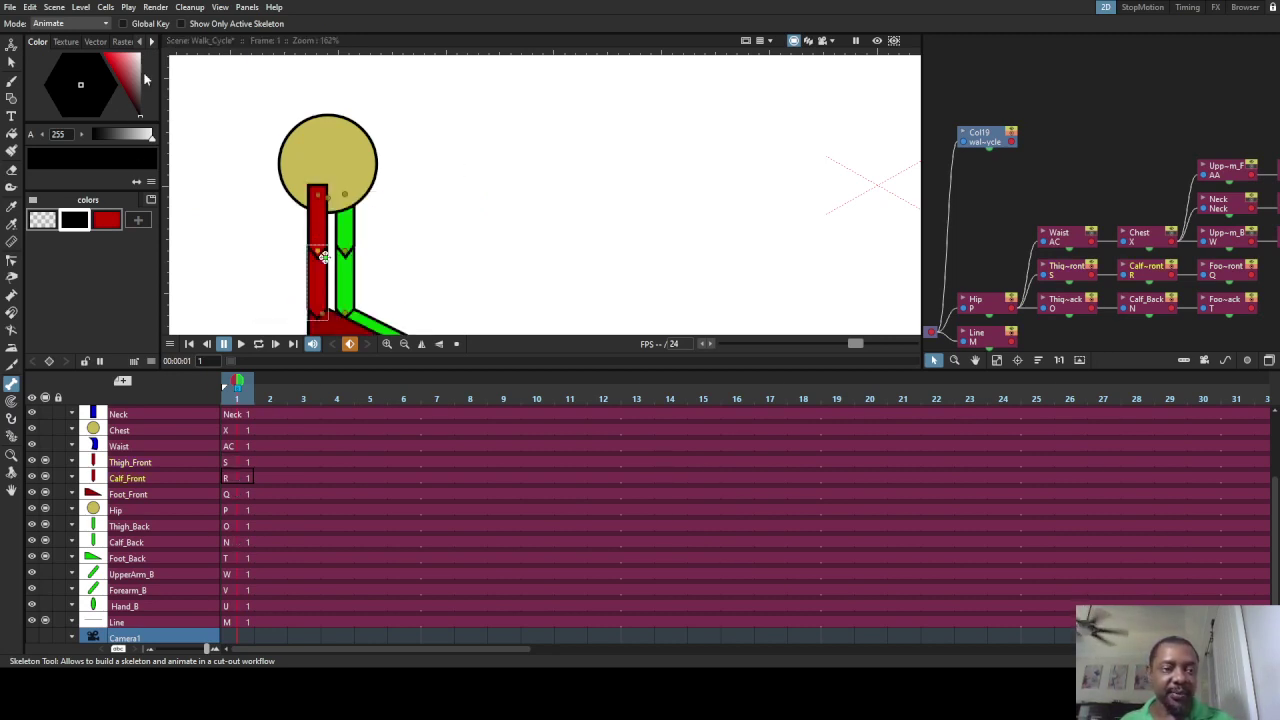
Step: Try Inverse Kinematics mode by pulling the front ankle backward and the back ankle forward, then undo the poses
click(70, 23)
click(70, 52)
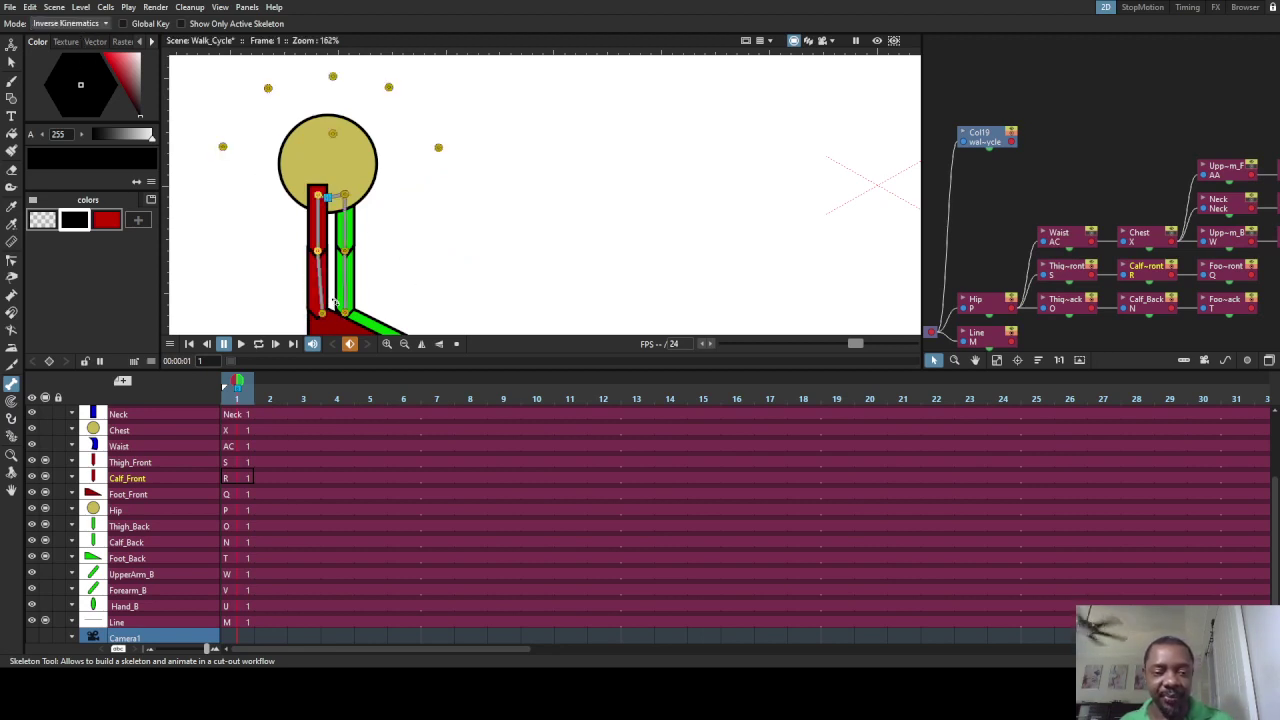
drag(338, 328, 279, 327)
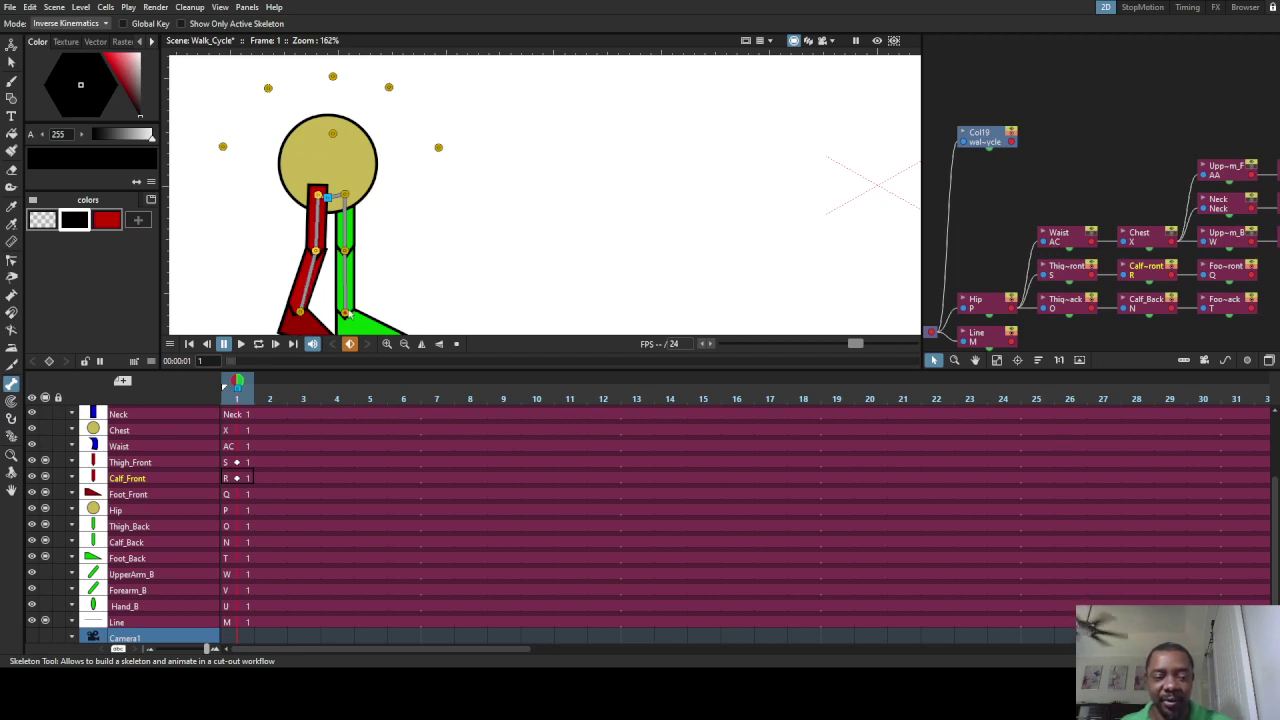
drag(349, 313, 416, 291)
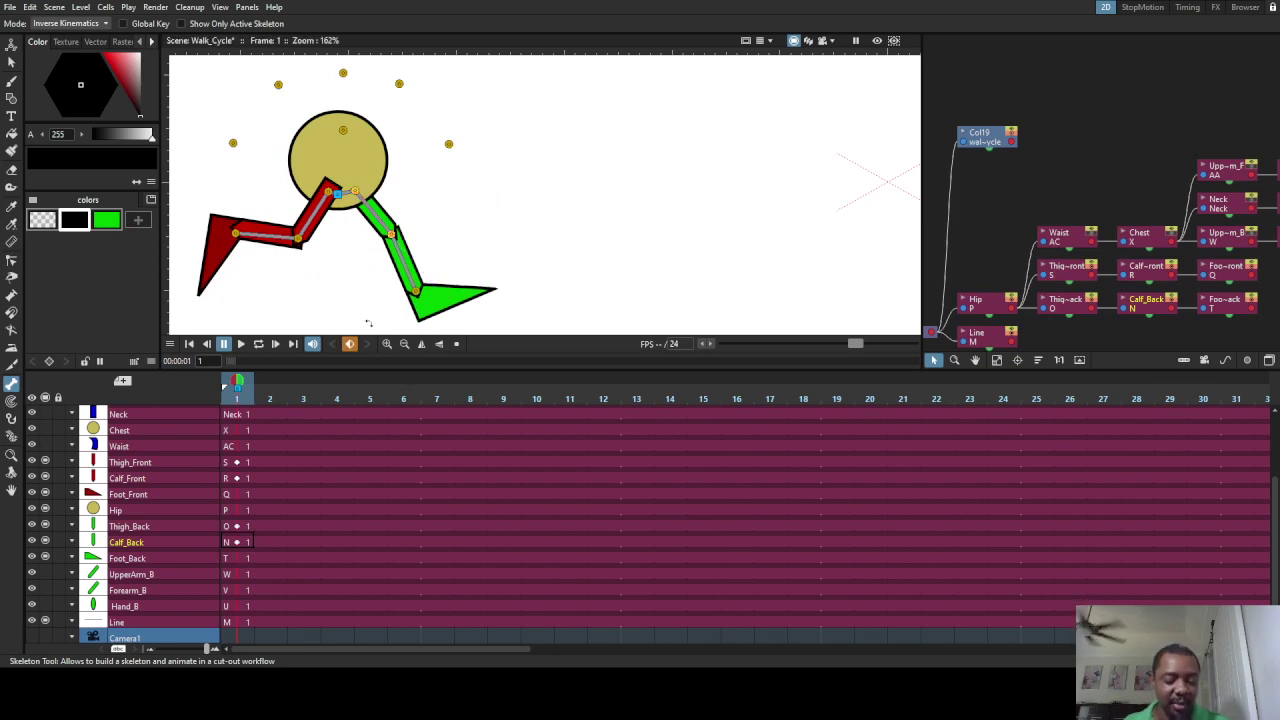
key(ctrl+z)
key(ctrl+z)
key(ctrl+z)
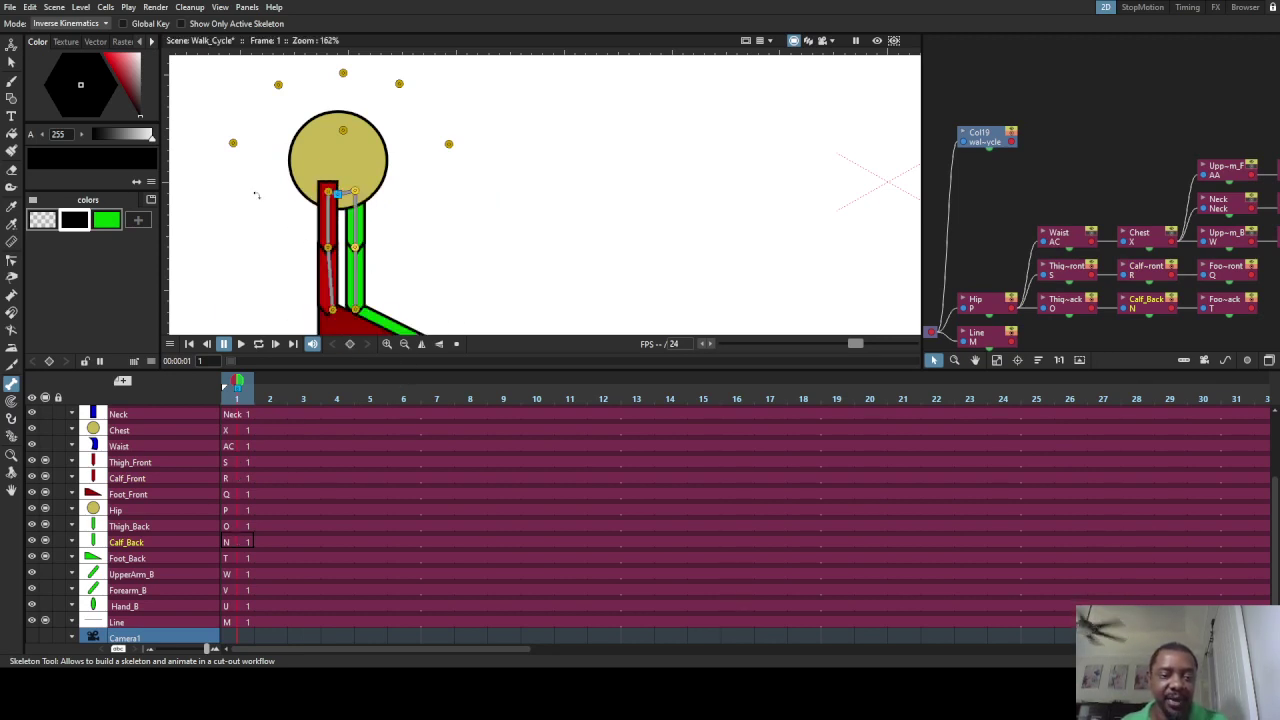
Step: Try raising the front thigh forward in the Skeleton tool's Animate mode and rotating the front calf slightly downward with the Animate tool
key(Up)
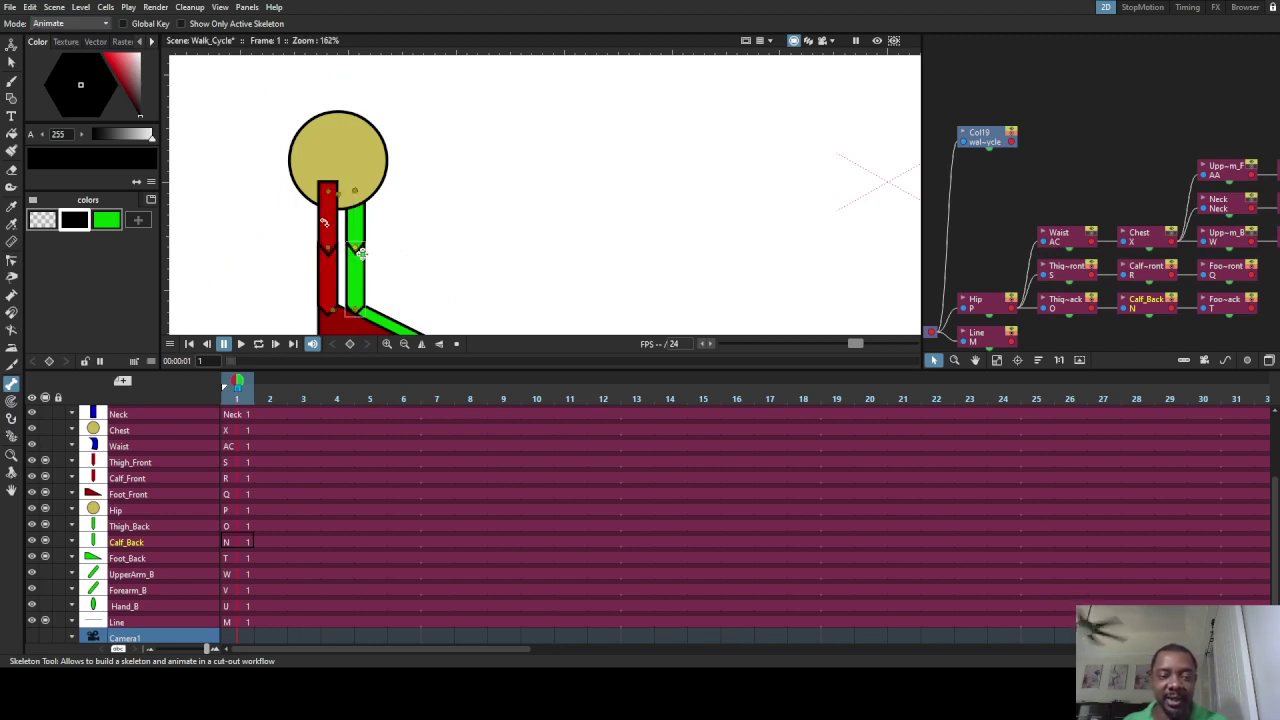
drag(324, 222, 336, 197)
key(c)
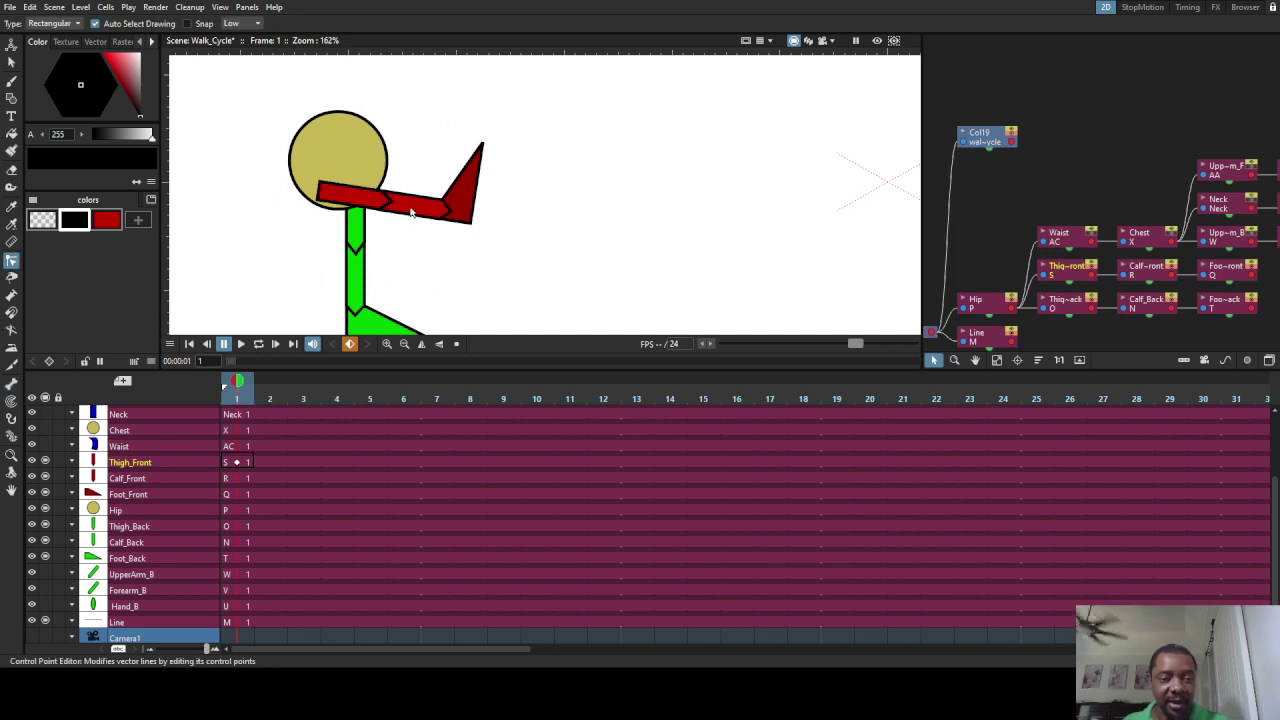
click(410, 220)
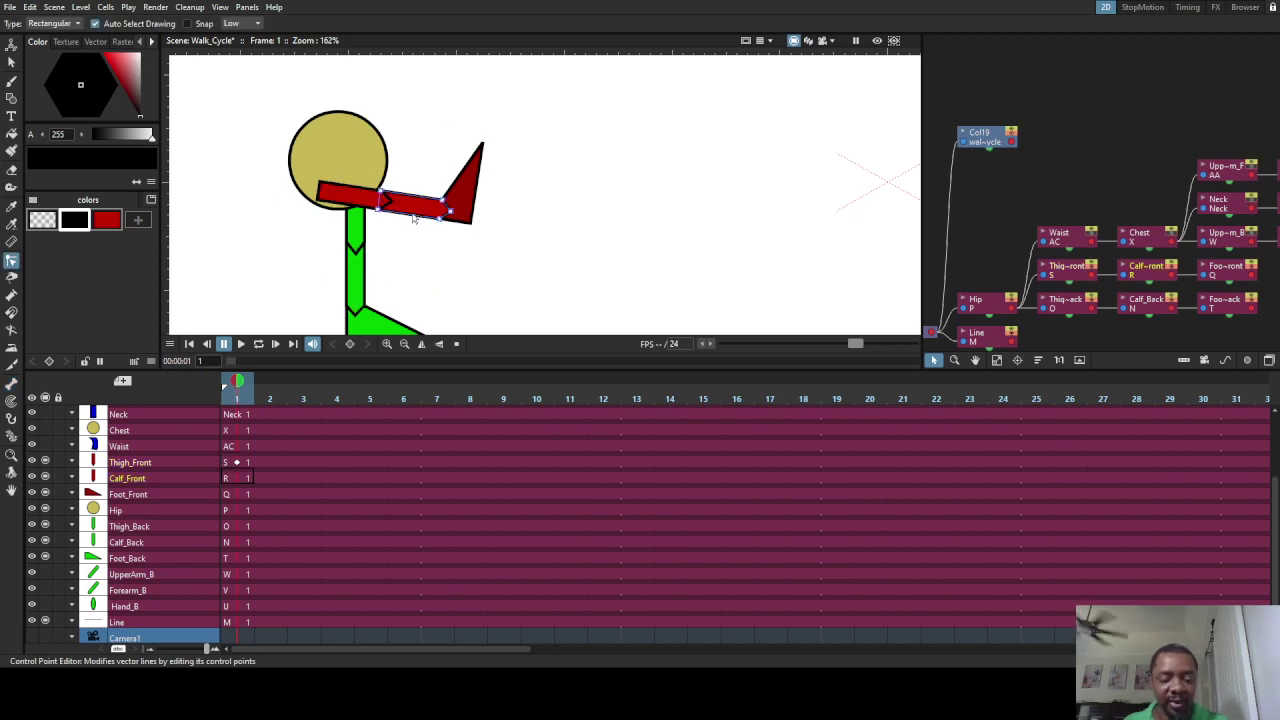
key(a)
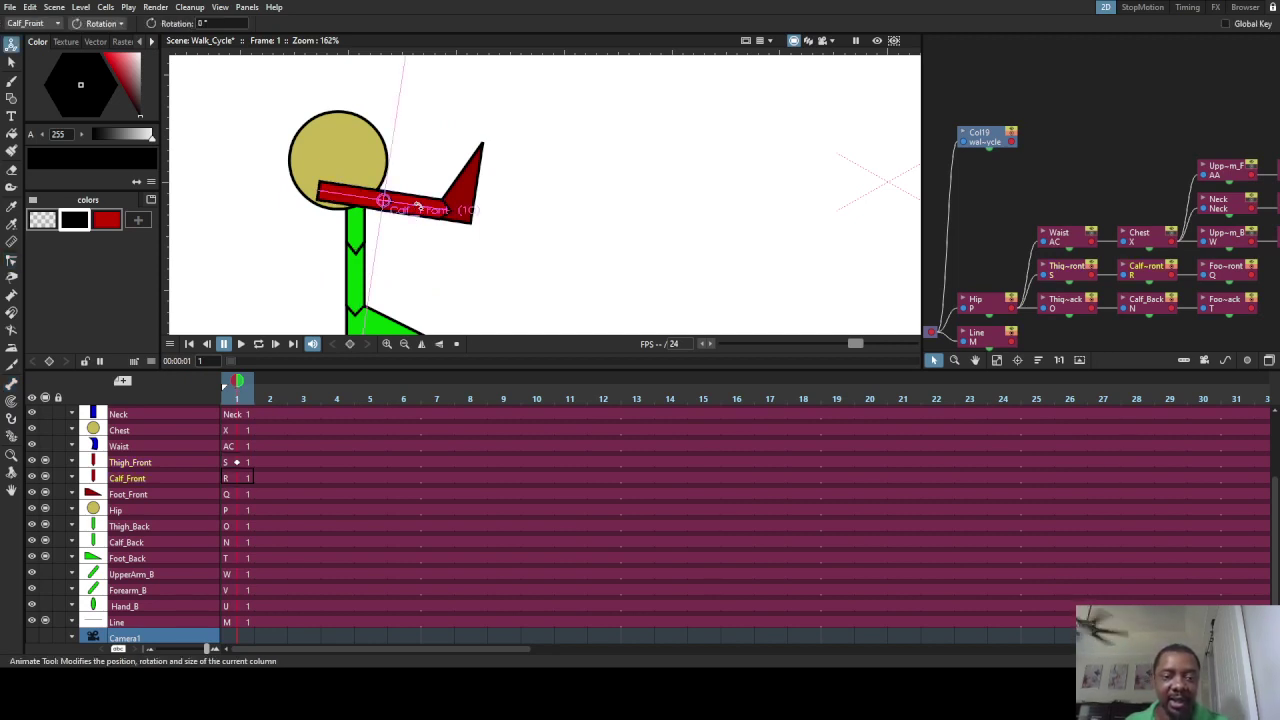
mouse_move(418, 205)
mouse_down()
mouse_move(330, 250)
mouse_move(440, 205)
mouse_move(450, 230)
mouse_move(315, 262)
mouse_move(455, 118)
mouse_move(318, 268)
mouse_move(448, 108)
mouse_move(322, 399)
mouse_move(455, 150)
mouse_move(390, 290)
mouse_move(450, 130)
mouse_move(435, 219)
mouse_move(398, 292)
mouse_move(430, 175)
mouse_move(396, 231)
mouse_move(428, 212)
mouse_up()
Step: Try rotating the front foot with the Animate tool, then undo all the front leg rotations
key(c)
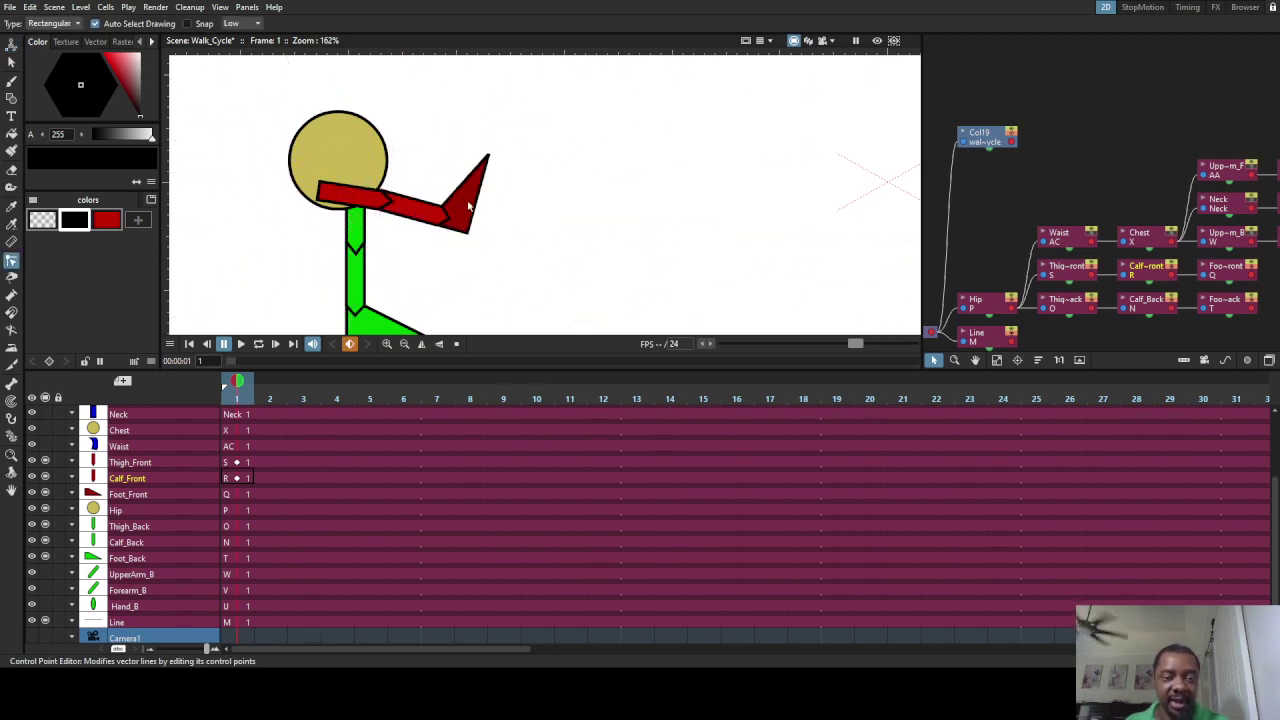
click(475, 212)
key(a)
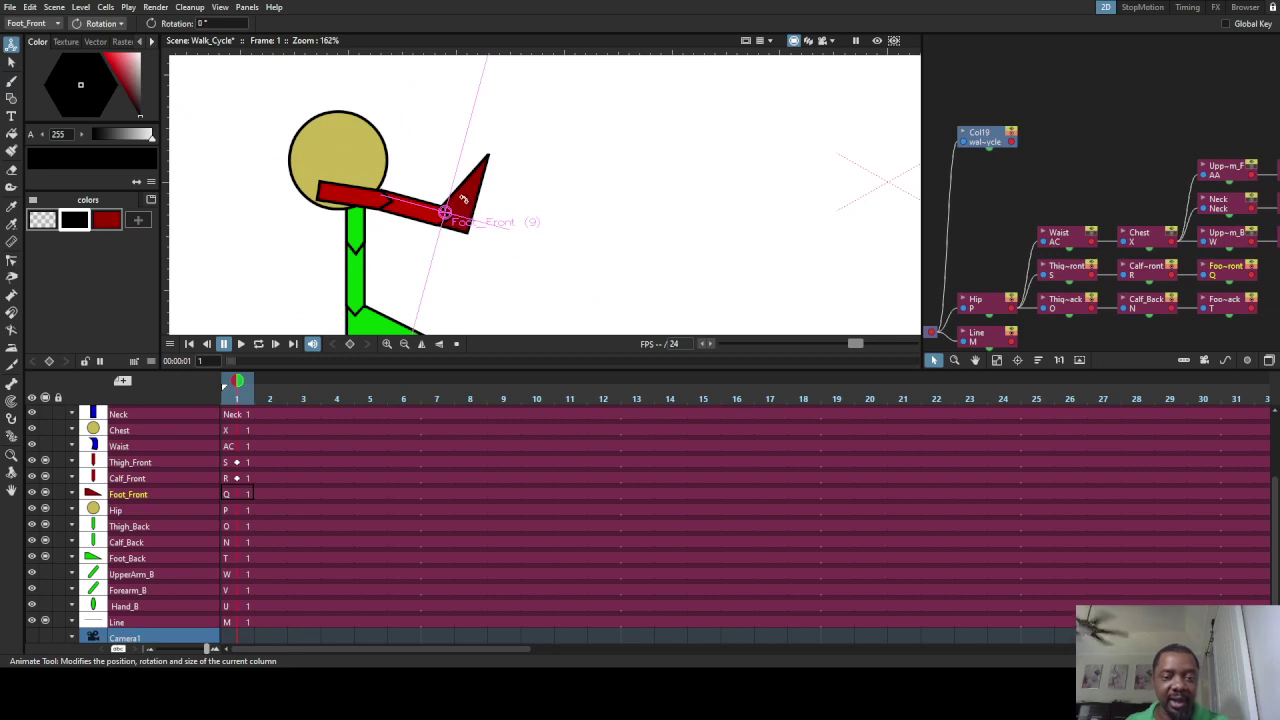
mouse_move(463, 198)
mouse_down()
mouse_move(452, 222)
mouse_move(461, 206)
mouse_up()
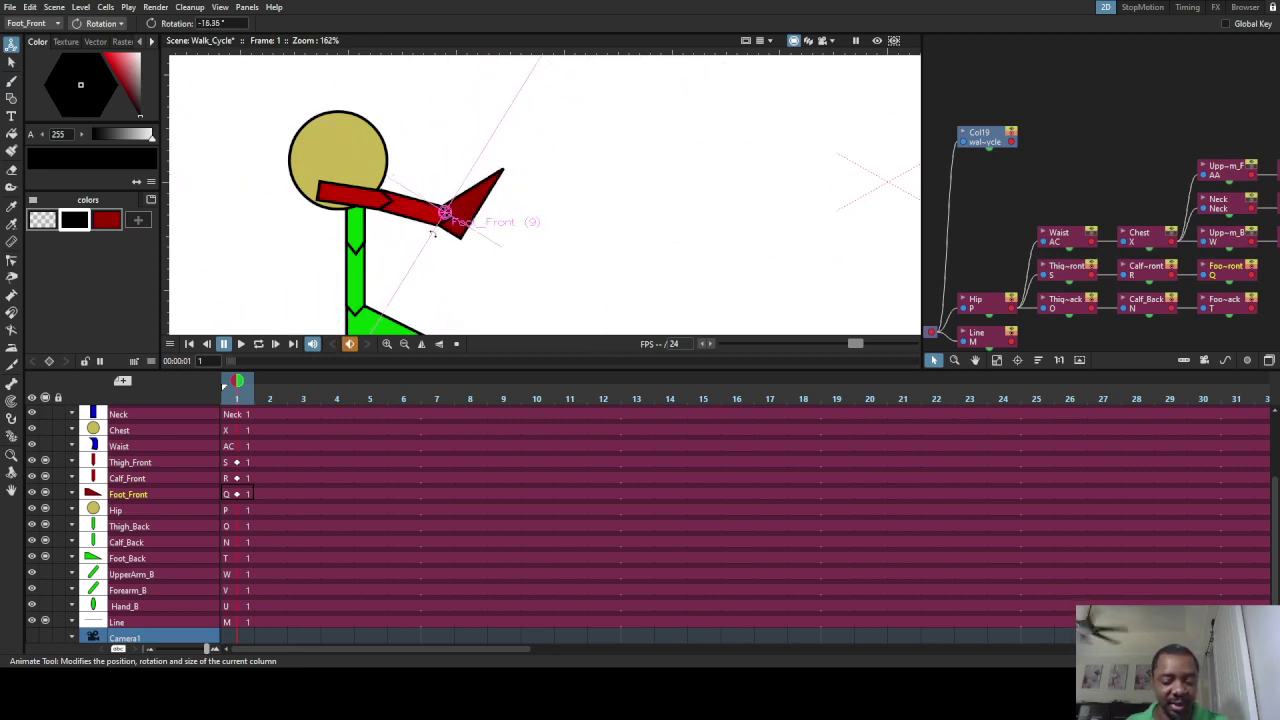
key(ctrl+z)
key(ctrl+z)
key(ctrl+z)
key(ctrl+z)
key(ctrl+z)
key(ctrl+z)
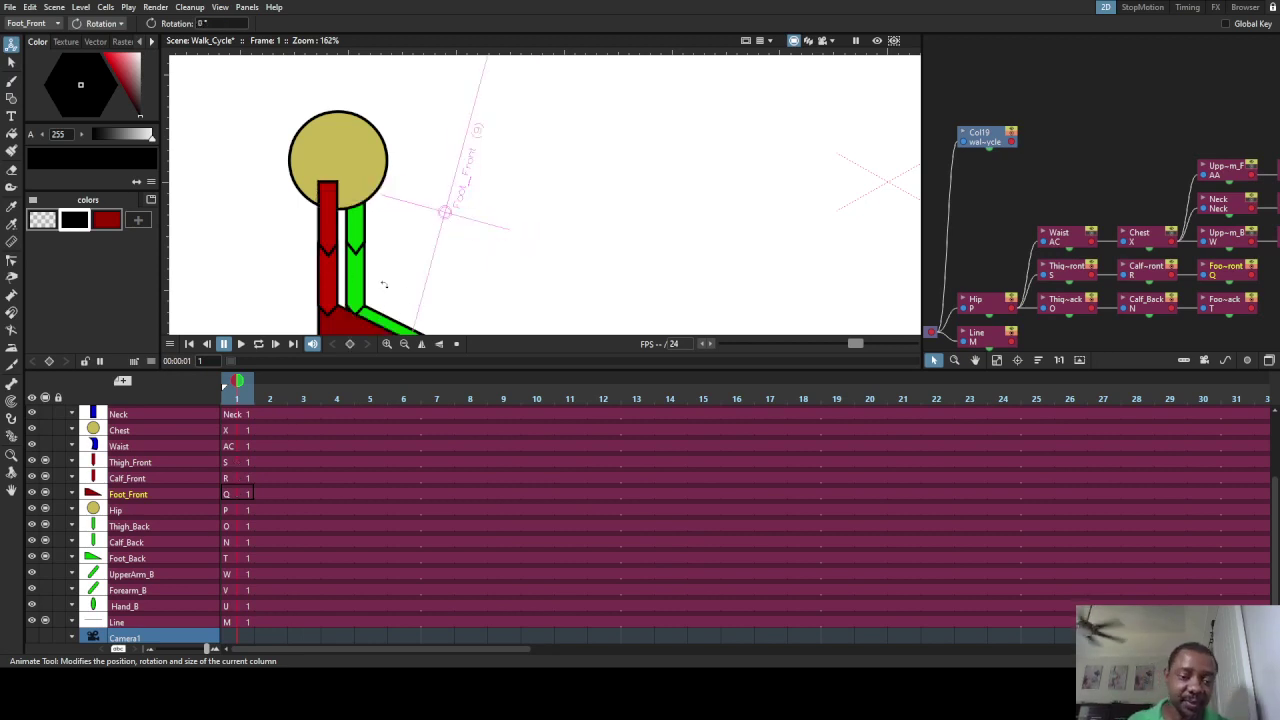
key(ctrl+z)
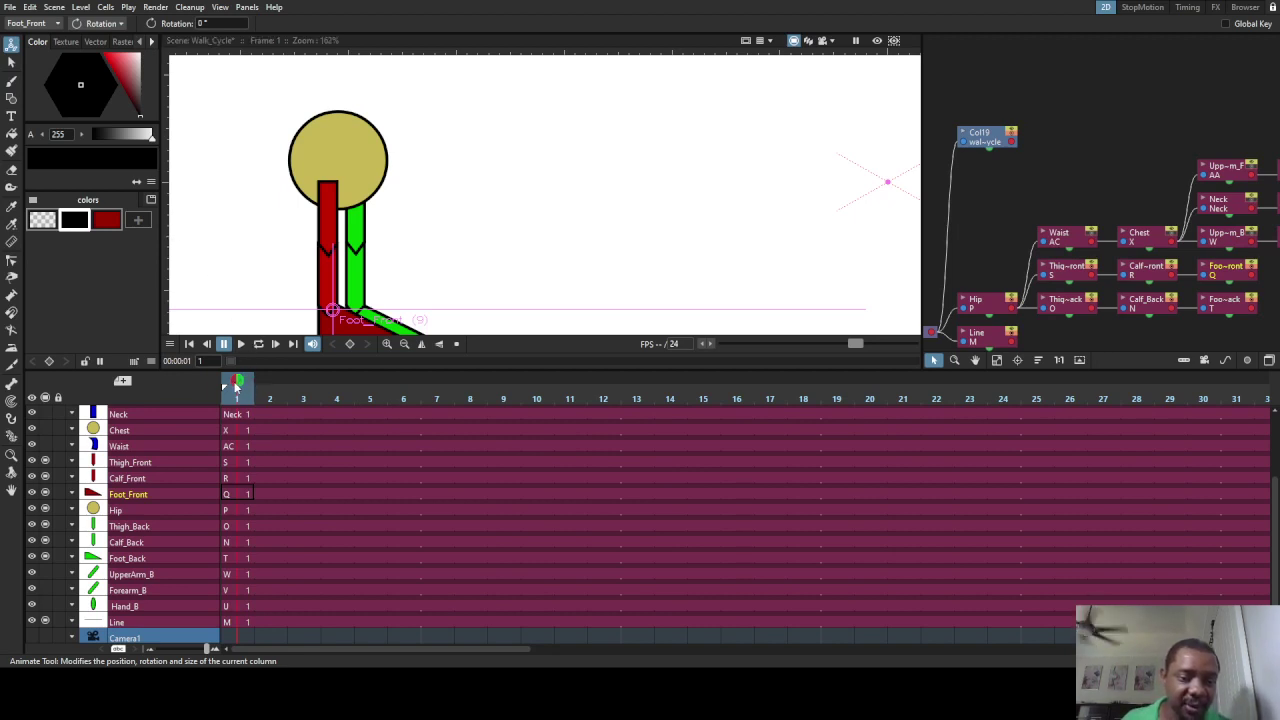
Step: Set keyframes at frame 1 on the Foot_Back, Calf_Back, Thigh_Back and Hip columns
click(230, 492)
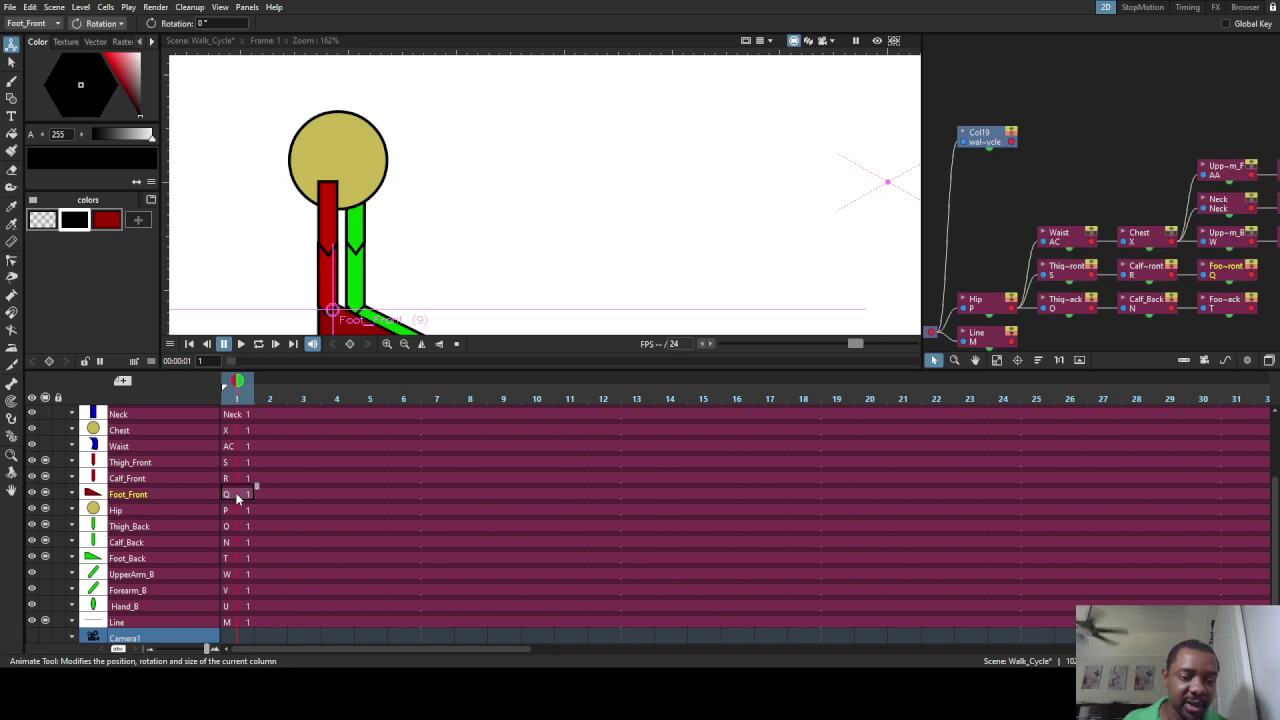
click(229, 558)
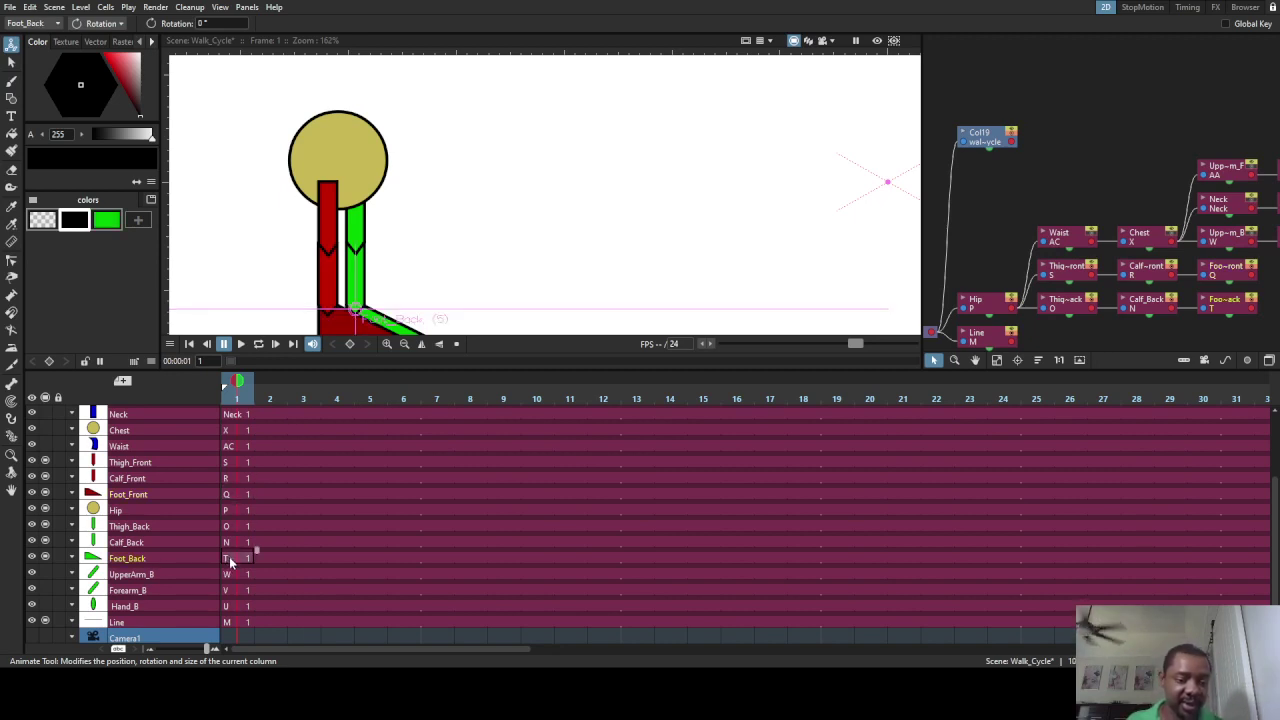
key(z)
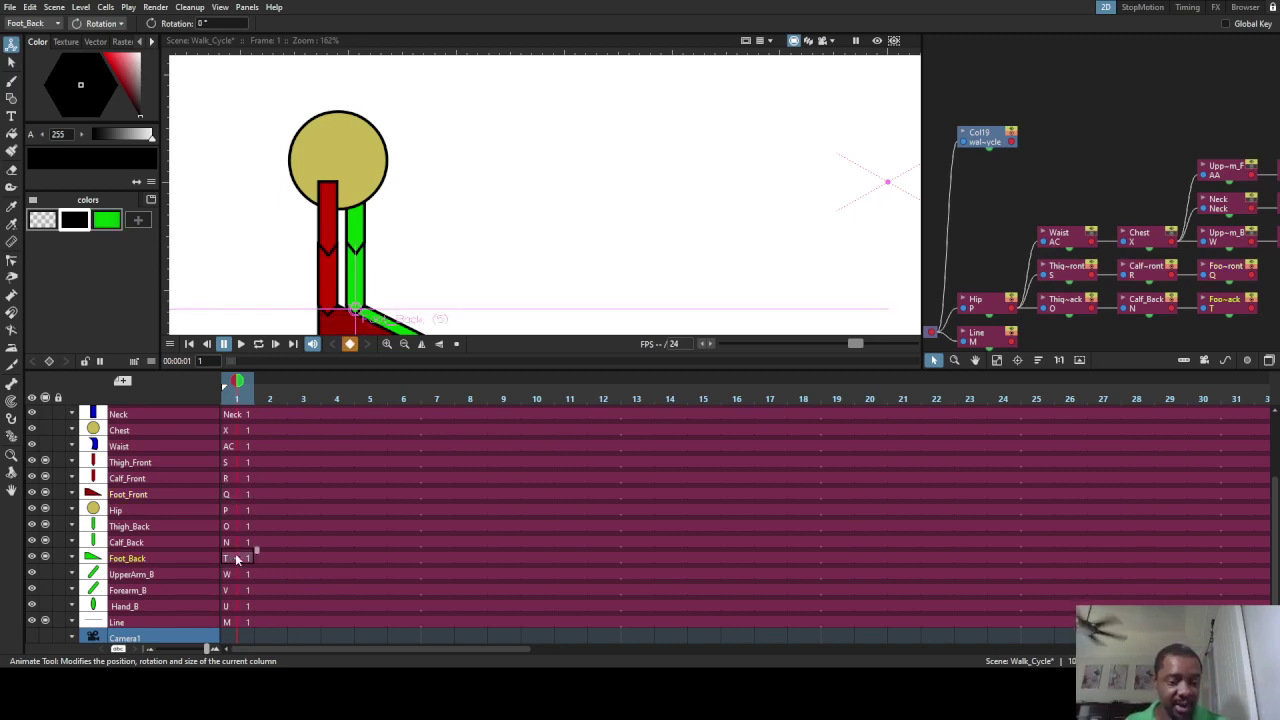
click(229, 543)
key(z)
click(236, 526)
key(z)
click(237, 510)
key(z)
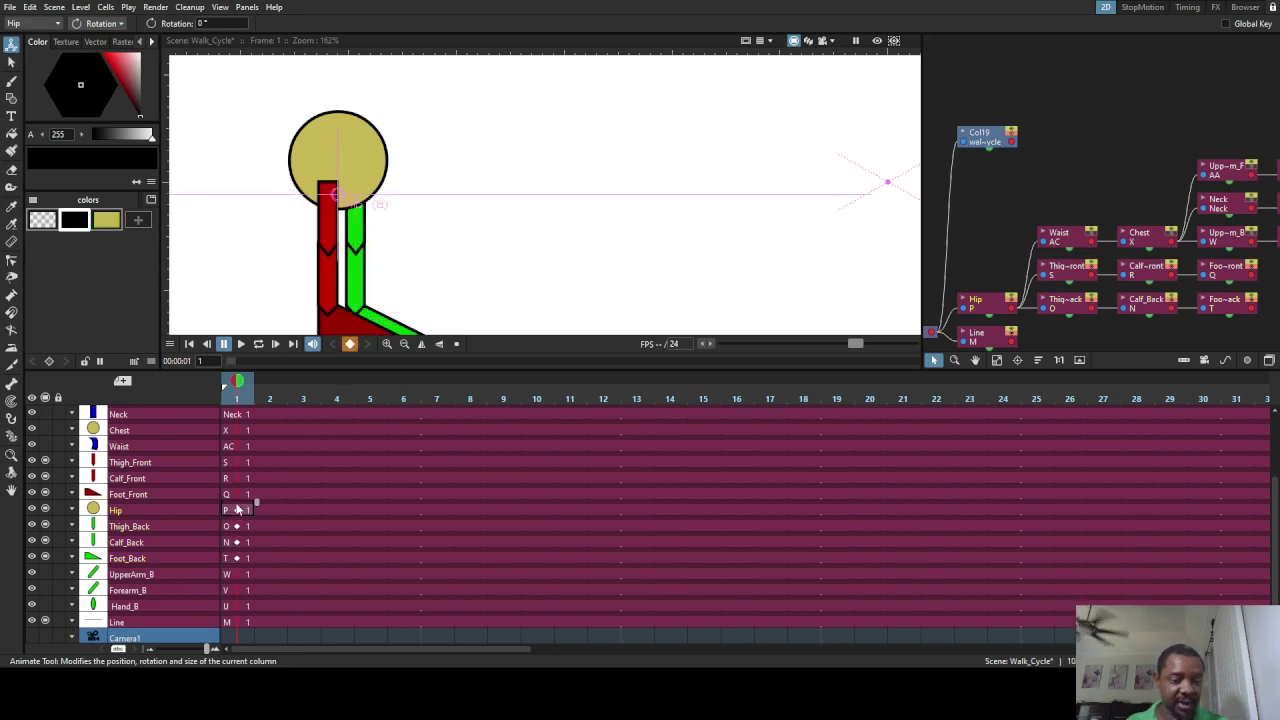
Step: Set keyframes at frame 1 on the Foot_Front, Calf_Front and Thigh_Front columns
click(237, 493)
key(z)
click(237, 478)
key(z)
click(236, 462)
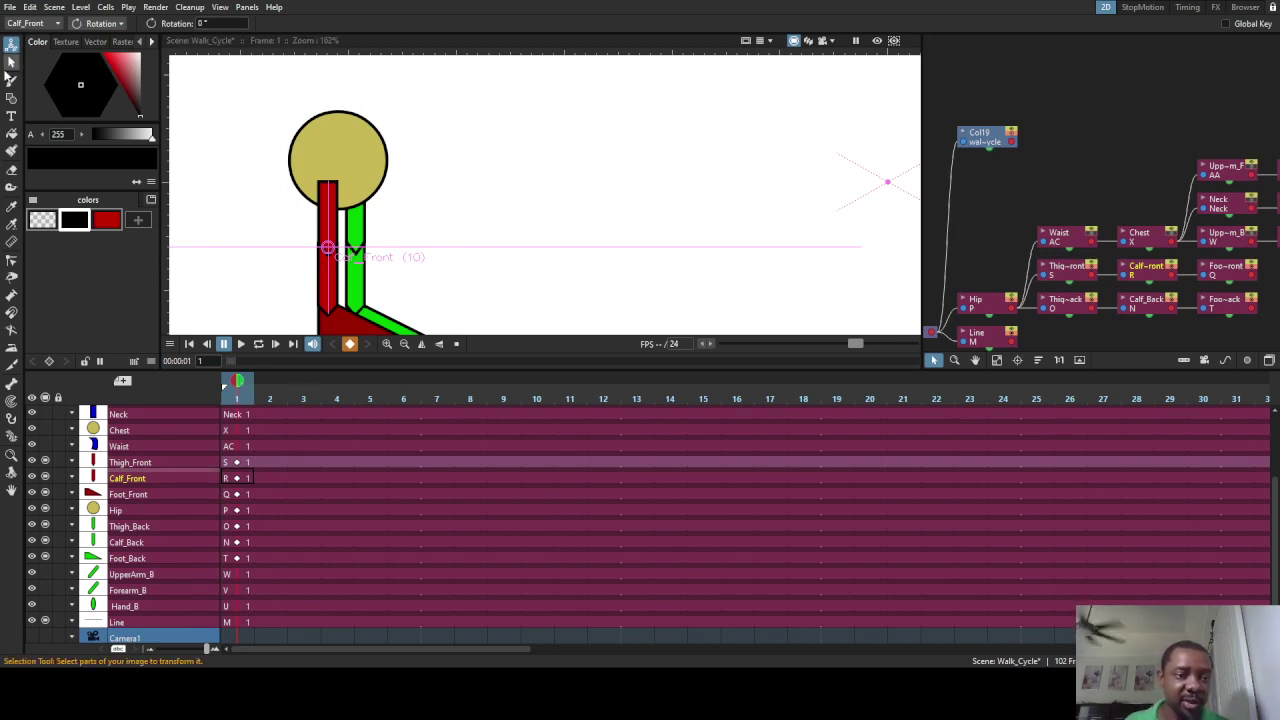
Step: Rotate the front thigh backward at frame 1 with the Skeleton tool in Animate mode, swinging the whole front leg behind the hip
click(12, 383)
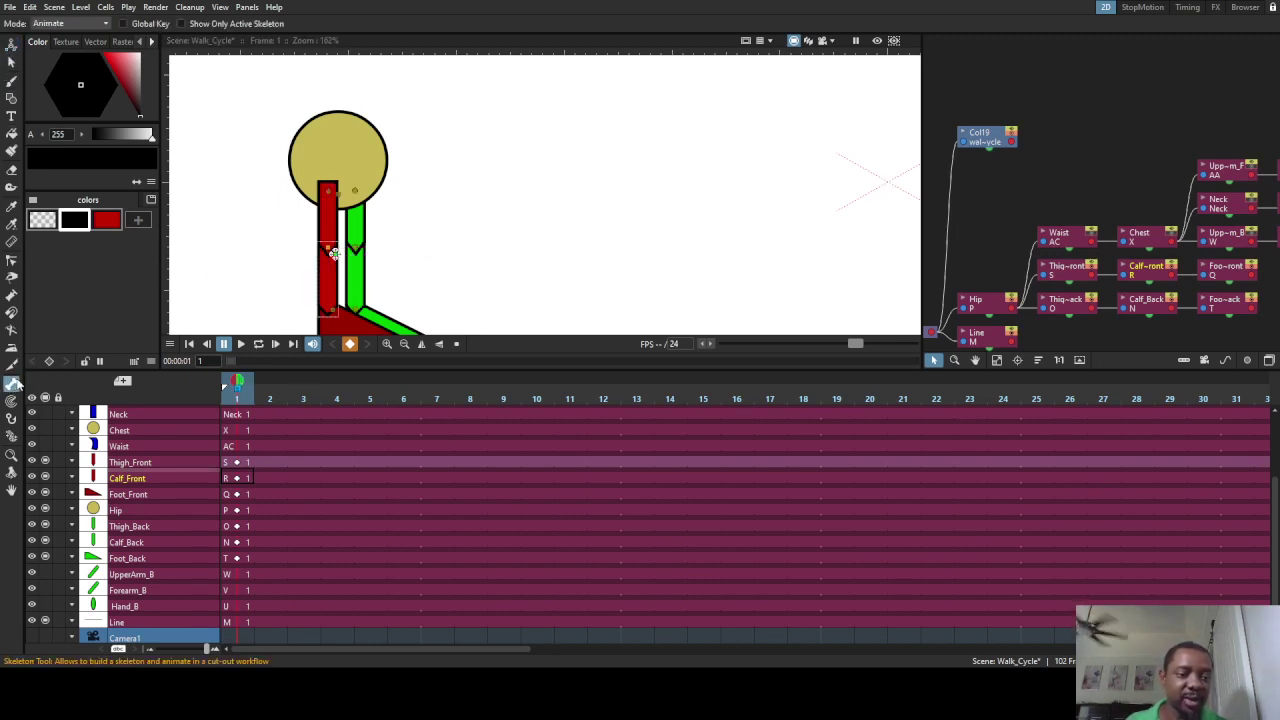
drag(333, 253, 336, 197)
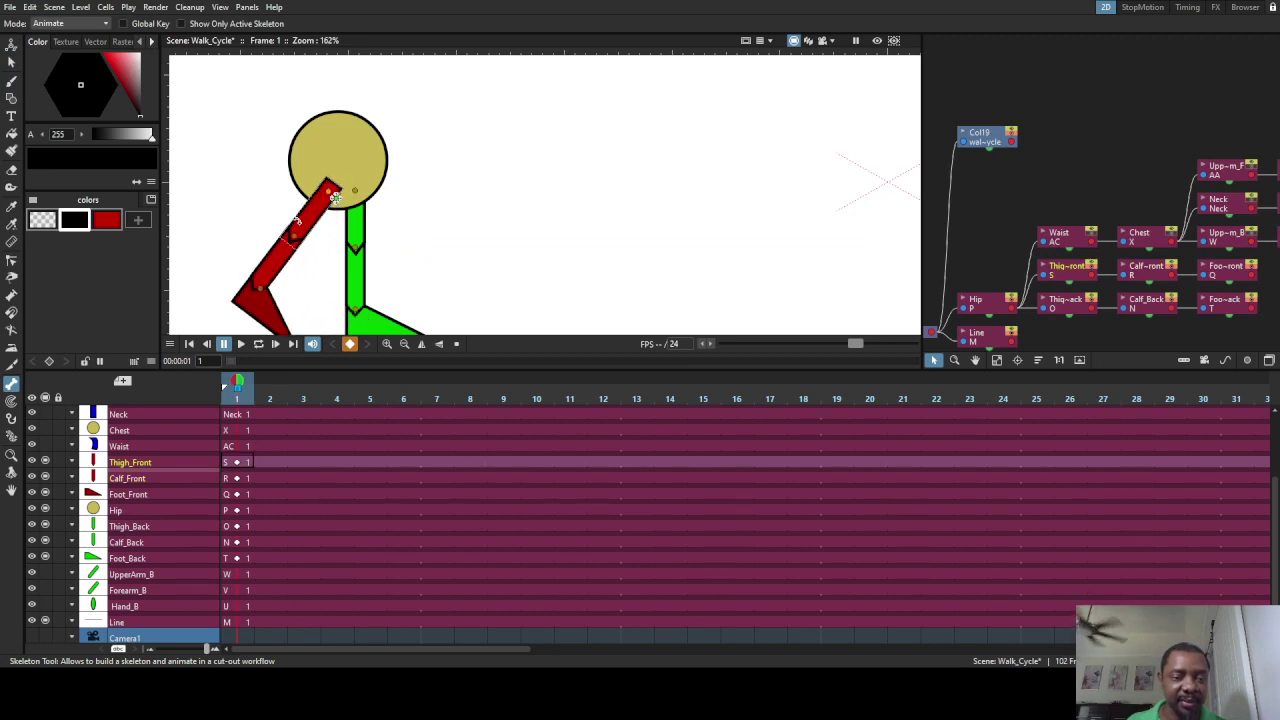
scroll(316, 243, down, 1)
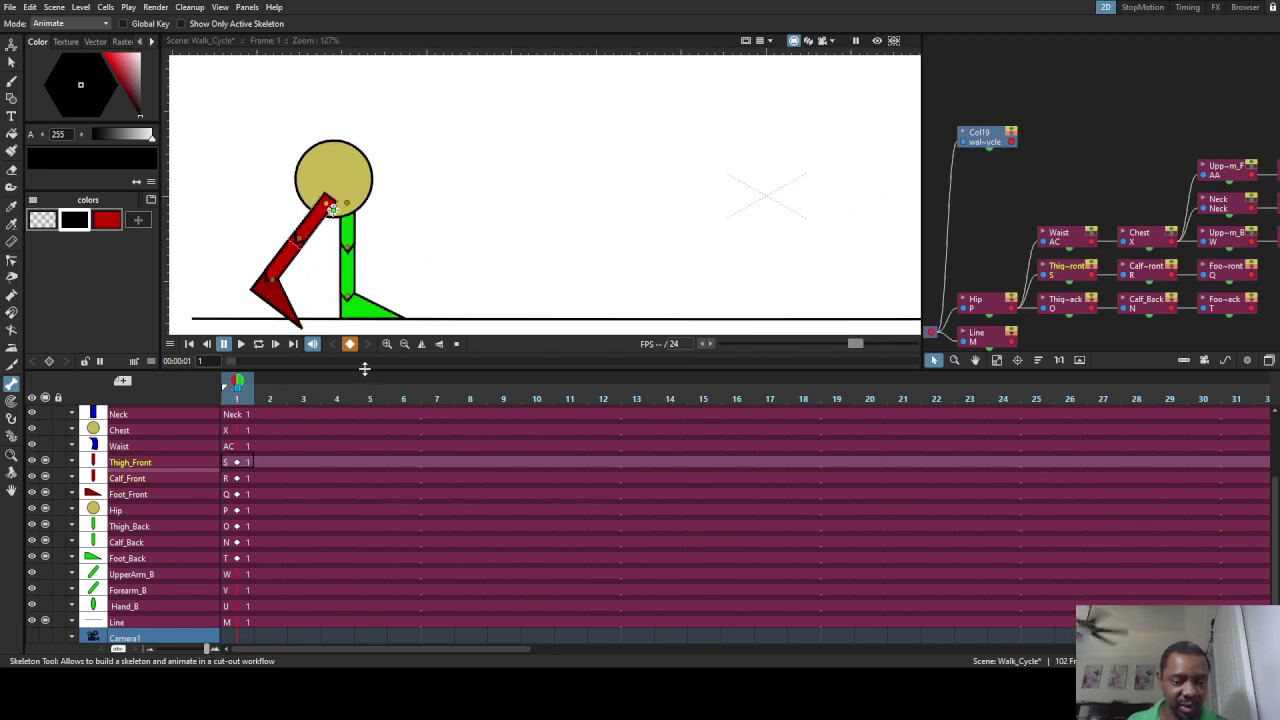
Step: Rotate the back thigh forward at frame 1 with the Skeleton tool so the green leg extends ahead of the hip
drag(363, 371, 370, 450)
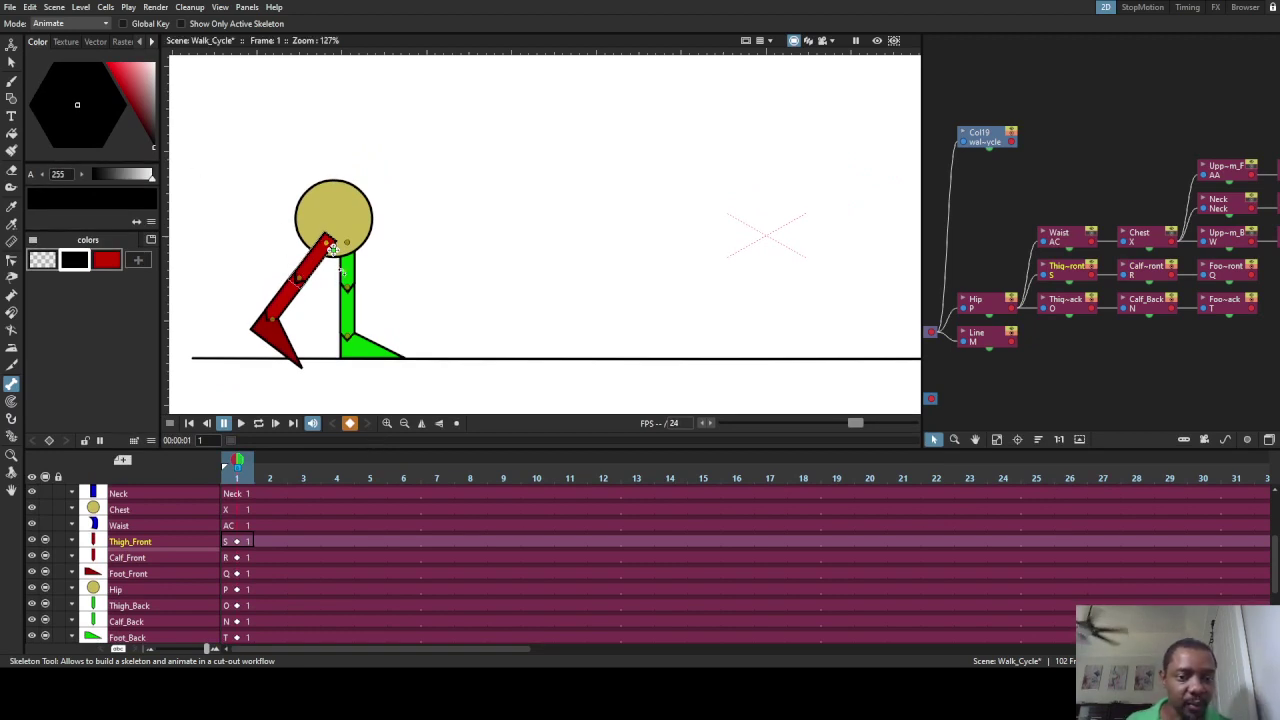
mouse_move(333, 249)
mouse_down()
mouse_move(354, 283)
mouse_move(352, 268)
mouse_up()
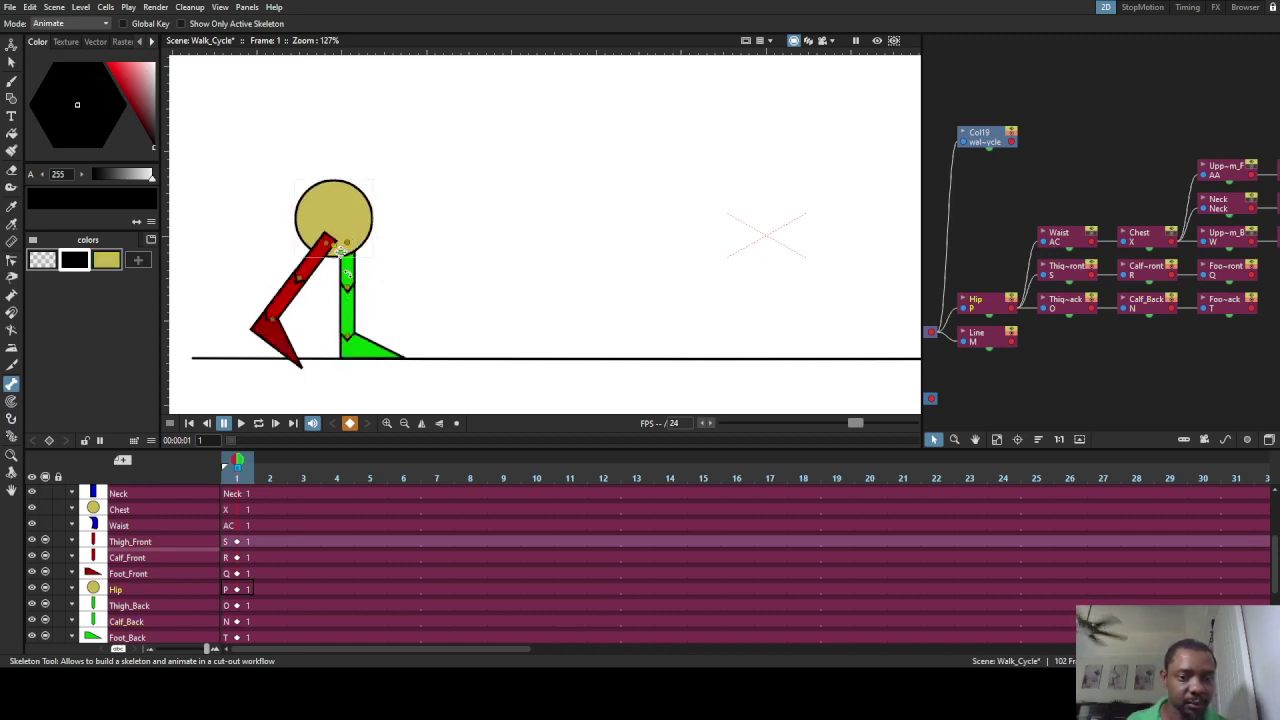
click(333, 249)
scroll(336, 275, up, 3)
click(346, 262)
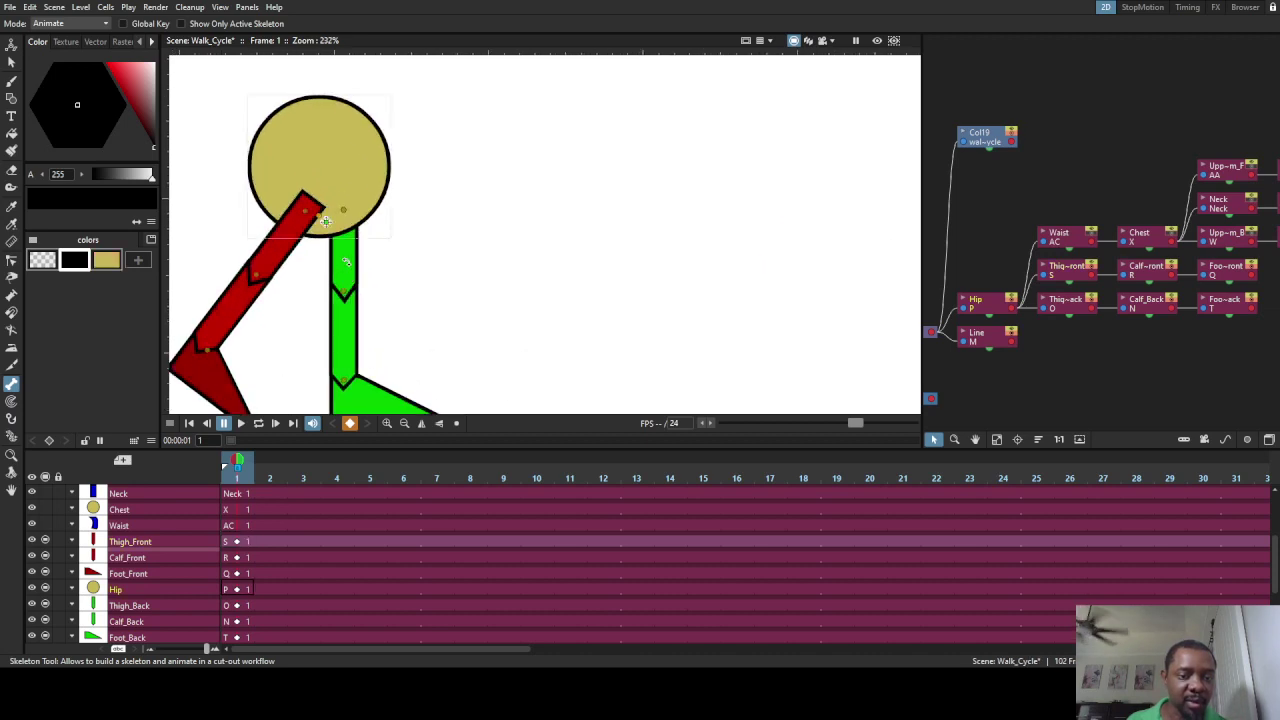
scroll(354, 261, up, 3)
click(320, 261)
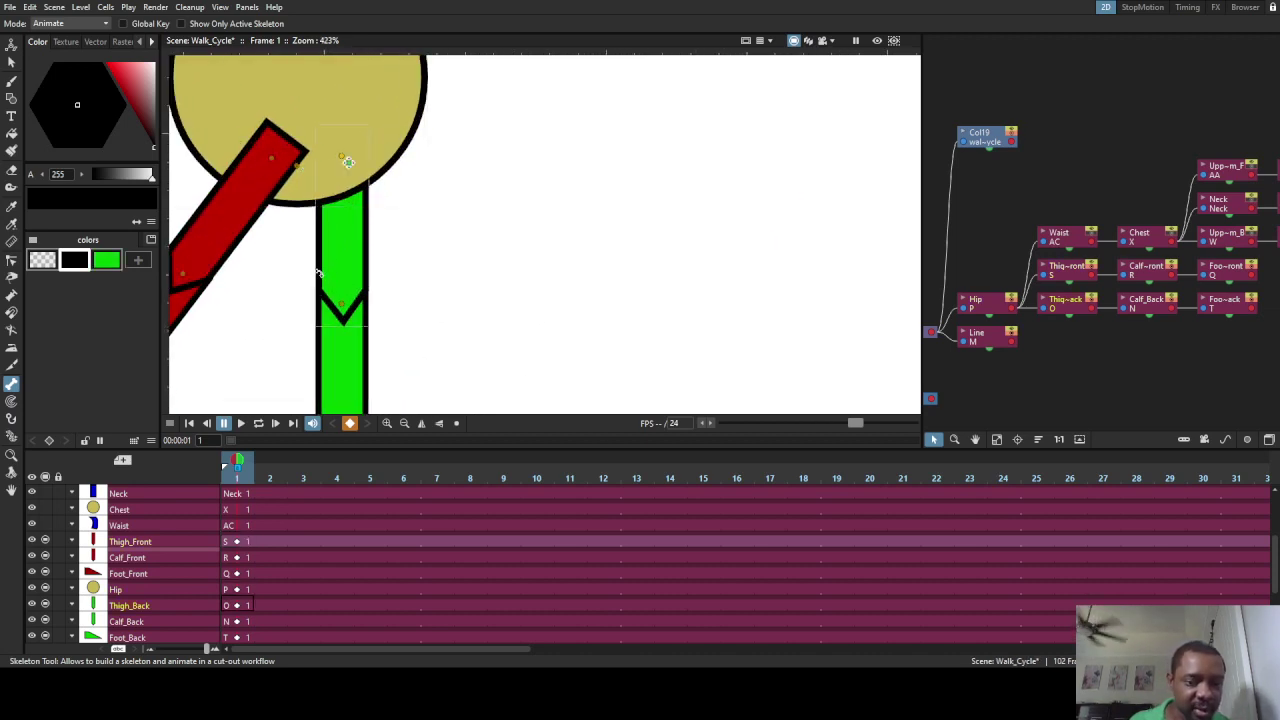
drag(322, 273, 378, 306)
scroll(378, 266, down, 5)
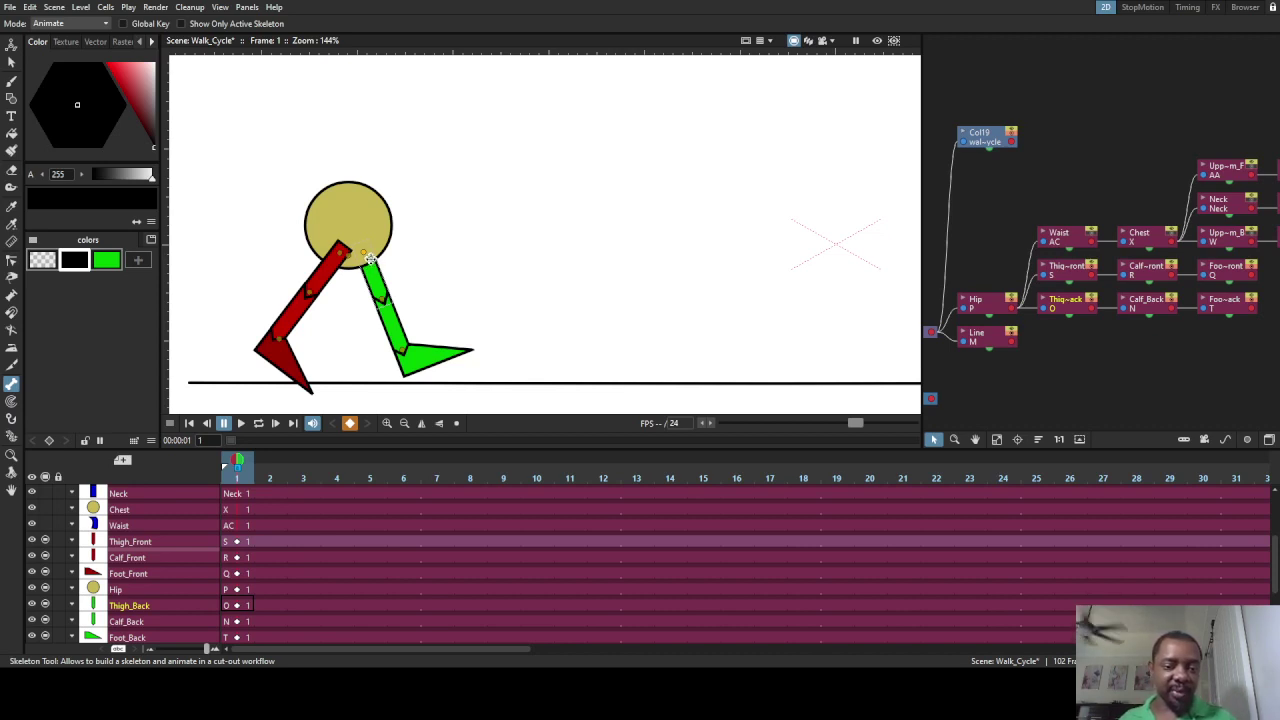
Step: Shift the back thigh toward the hip's front edge at frame 1 and rotate it slightly so the green heel meets the ground line
drag(372, 259, 384, 259)
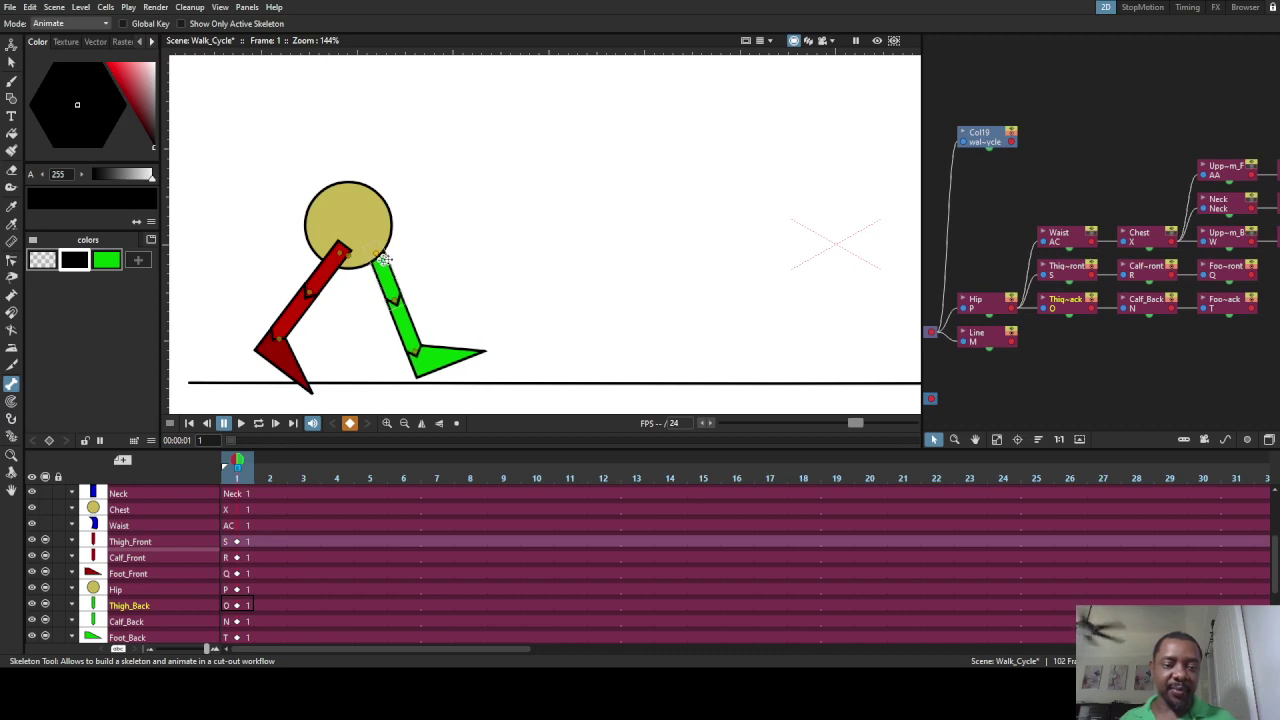
drag(350, 260, 382, 260)
click(383, 259)
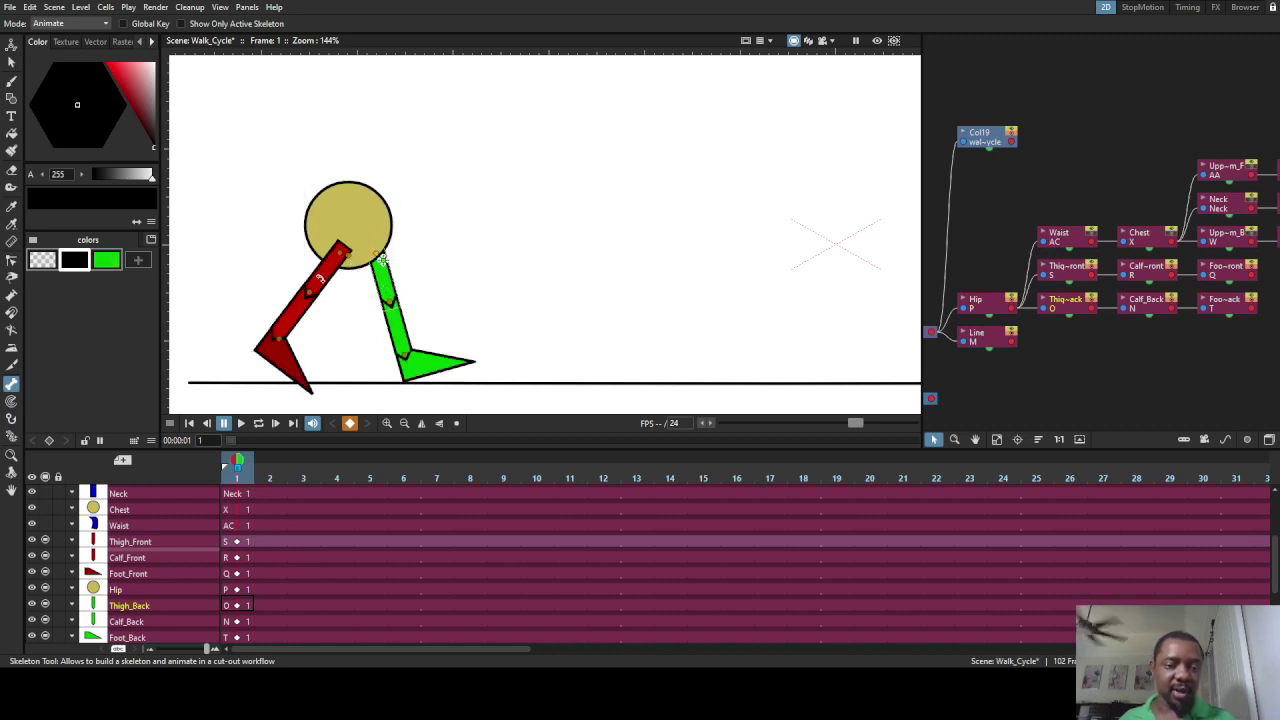
Step: Shift the front thigh toward the hip's rear edge at frame 1 and bend the front calf backward so the toe meets the ground
click(345, 258)
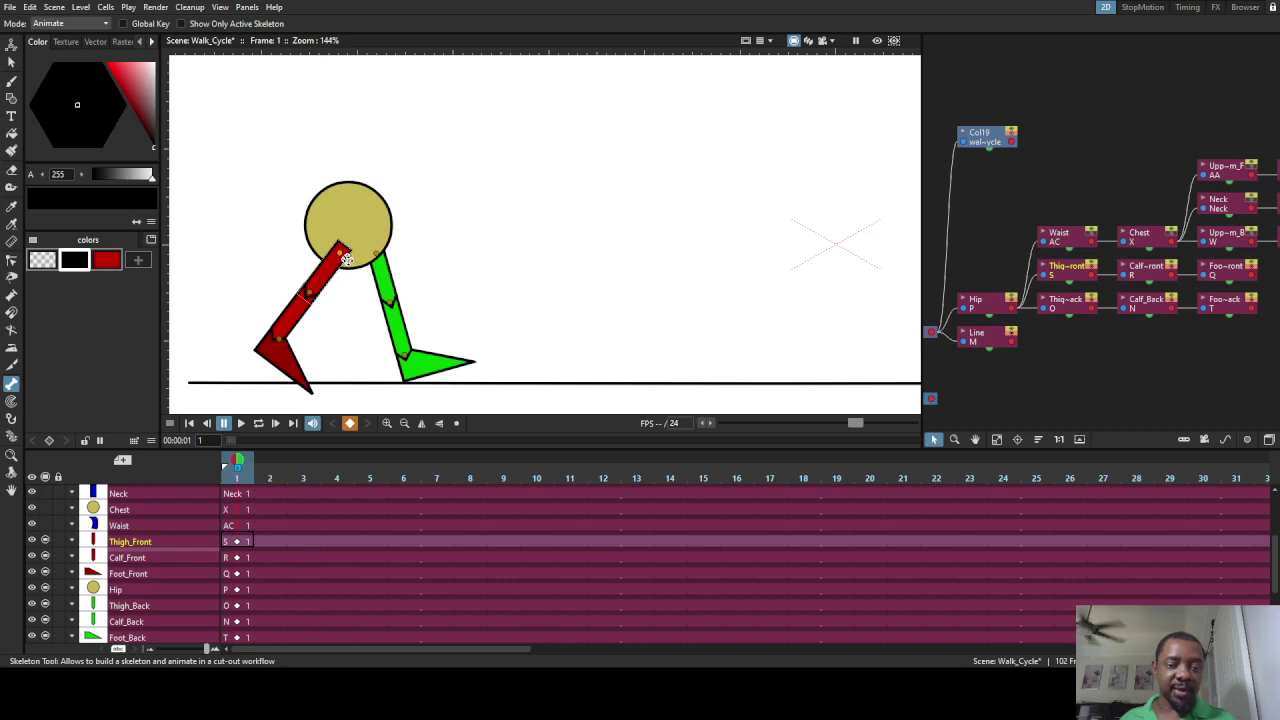
drag(345, 258, 330, 254)
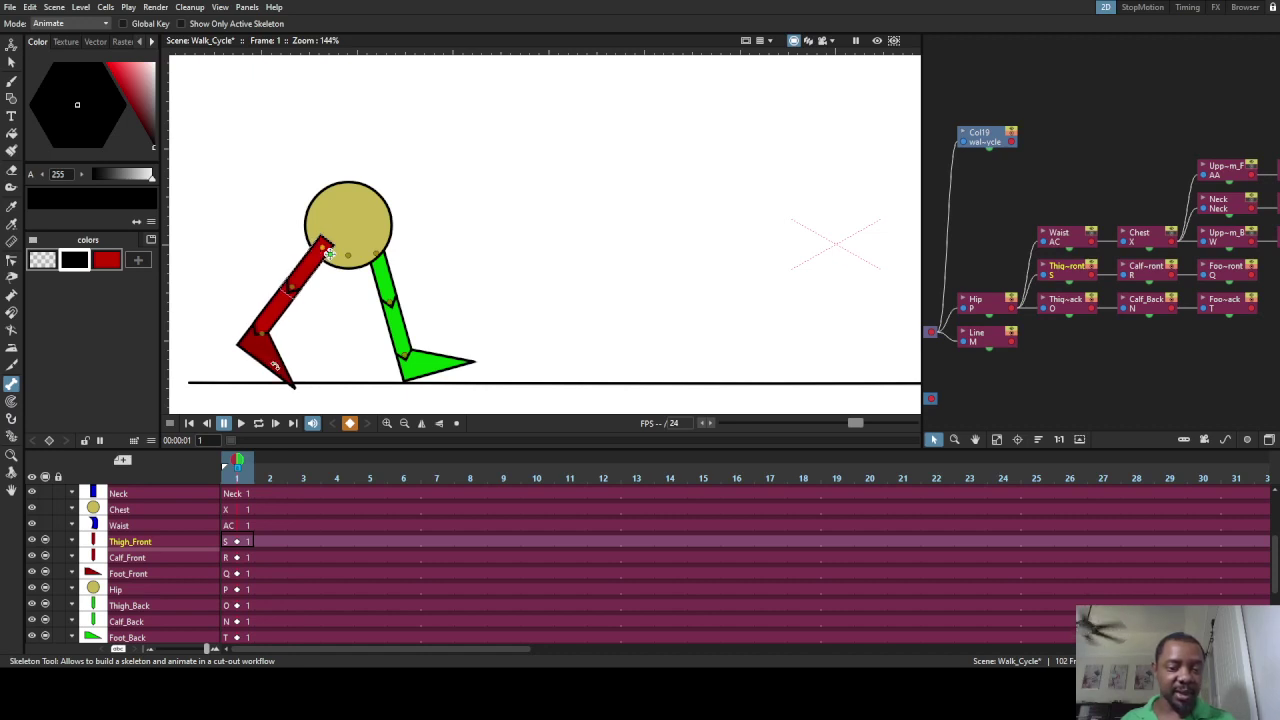
drag(294, 292, 297, 291)
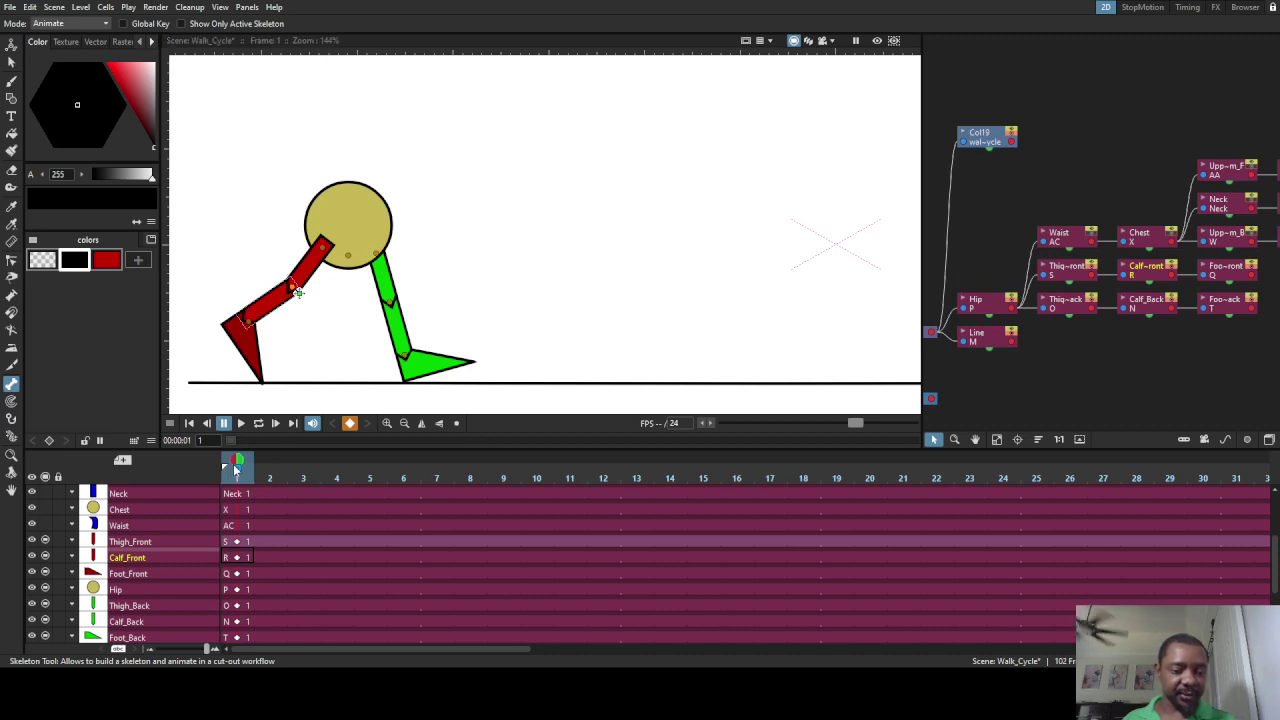
Step: At frame 12, rotate the front thigh forward and straighten the front calf in line with it
drag(240, 463, 597, 496)
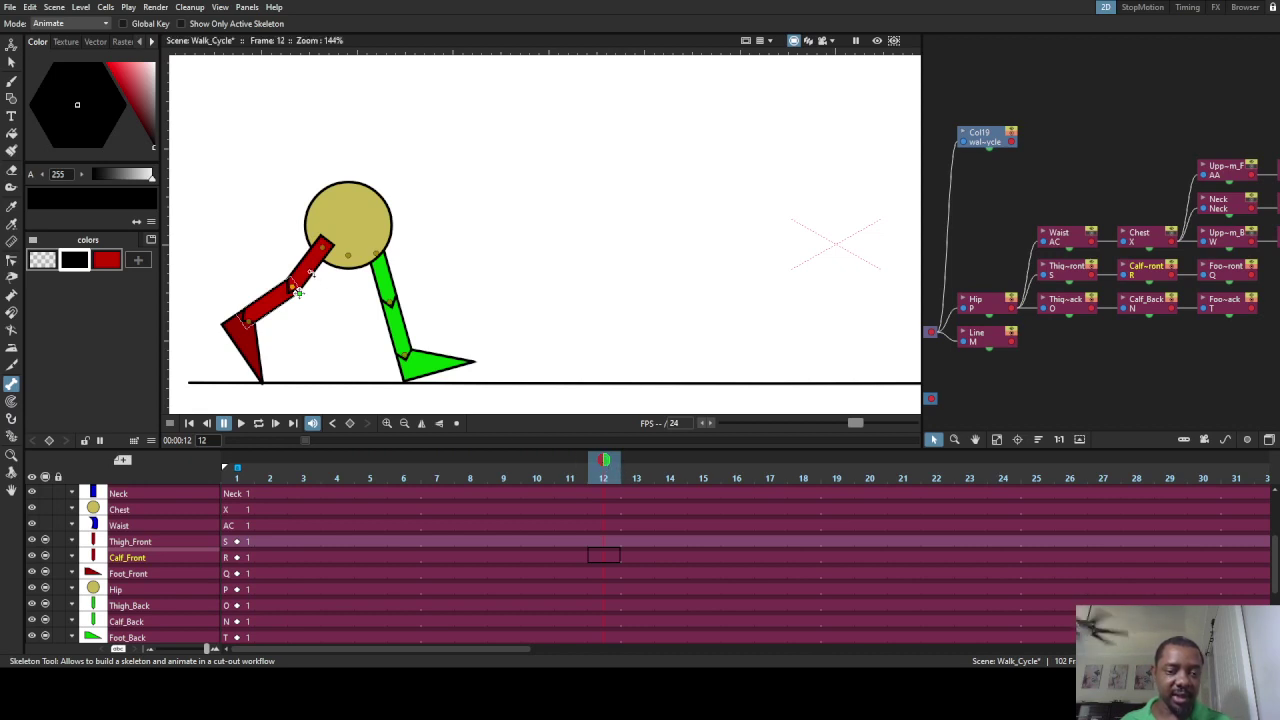
drag(298, 291, 330, 254)
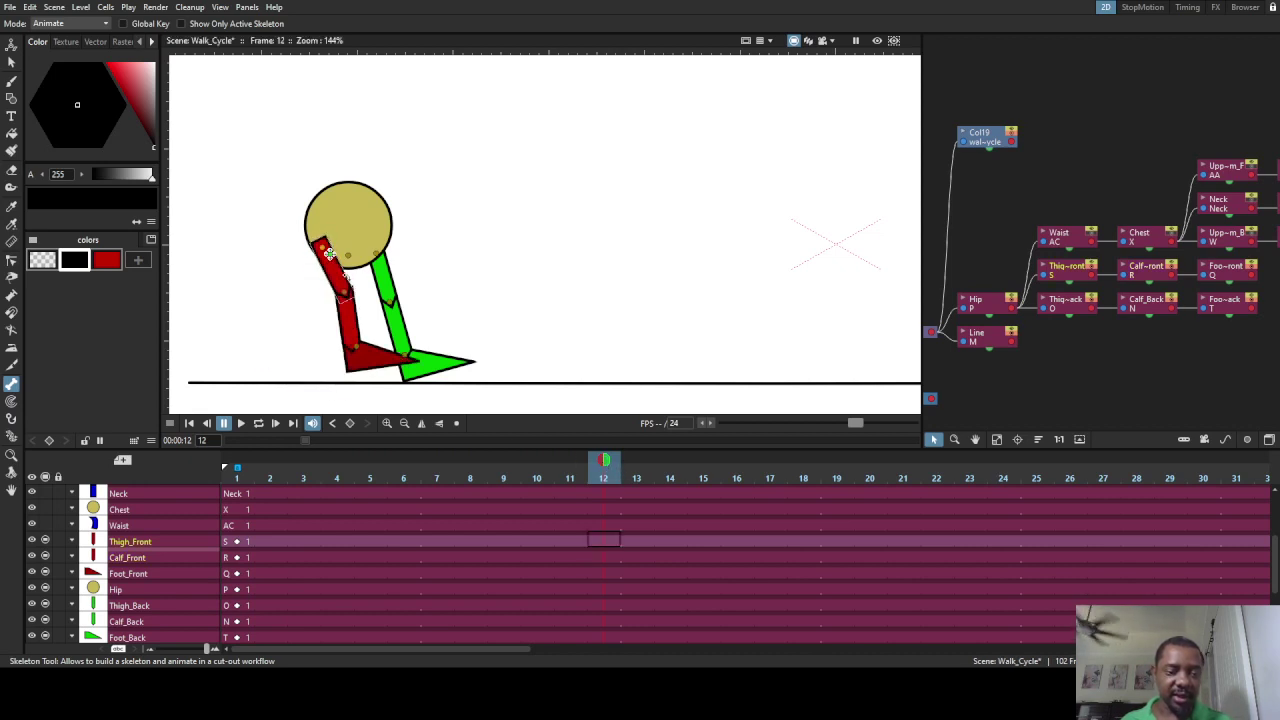
drag(353, 333, 352, 297)
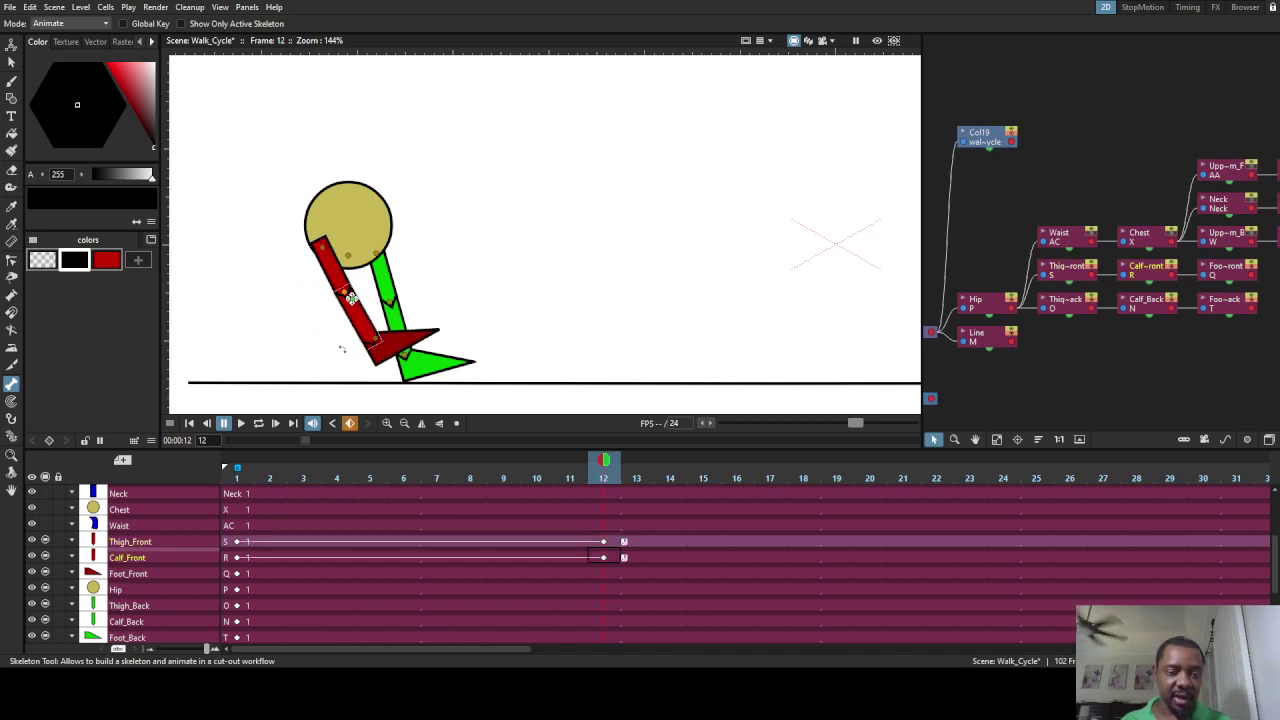
Step: At frame 12, swing the back thigh backward behind the hip and bend the back calf
click(355, 261)
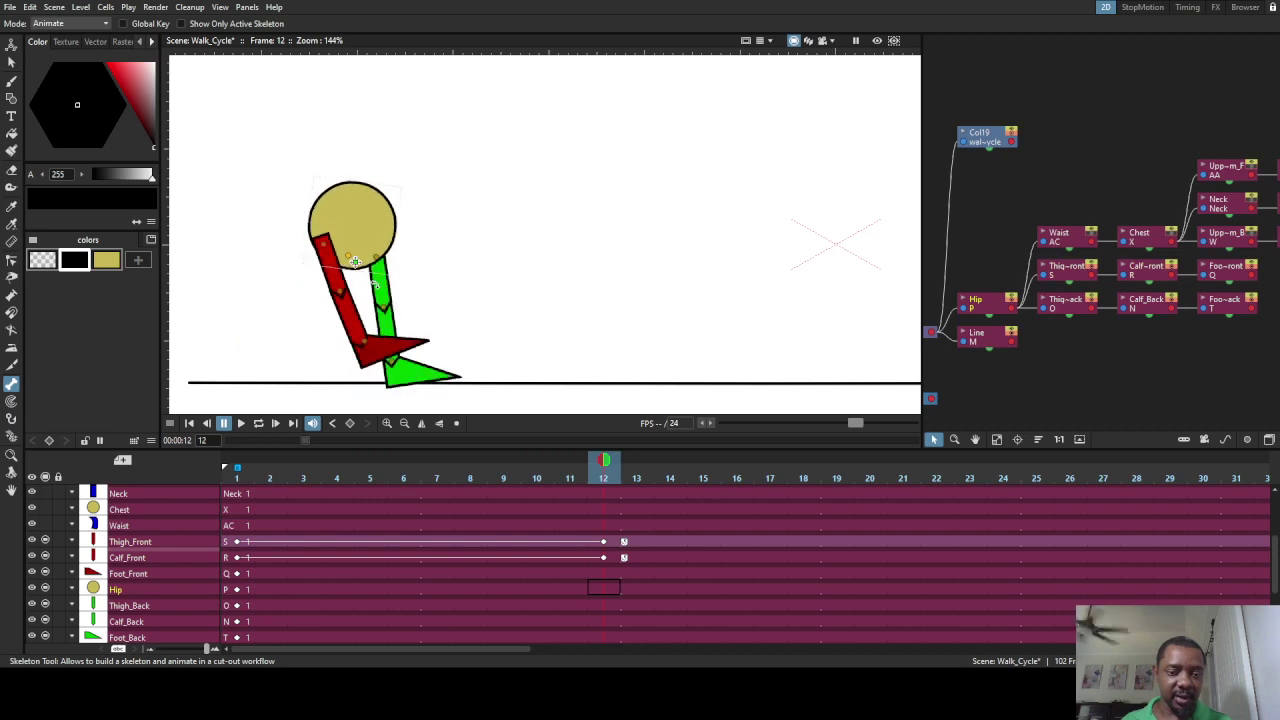
click(351, 297)
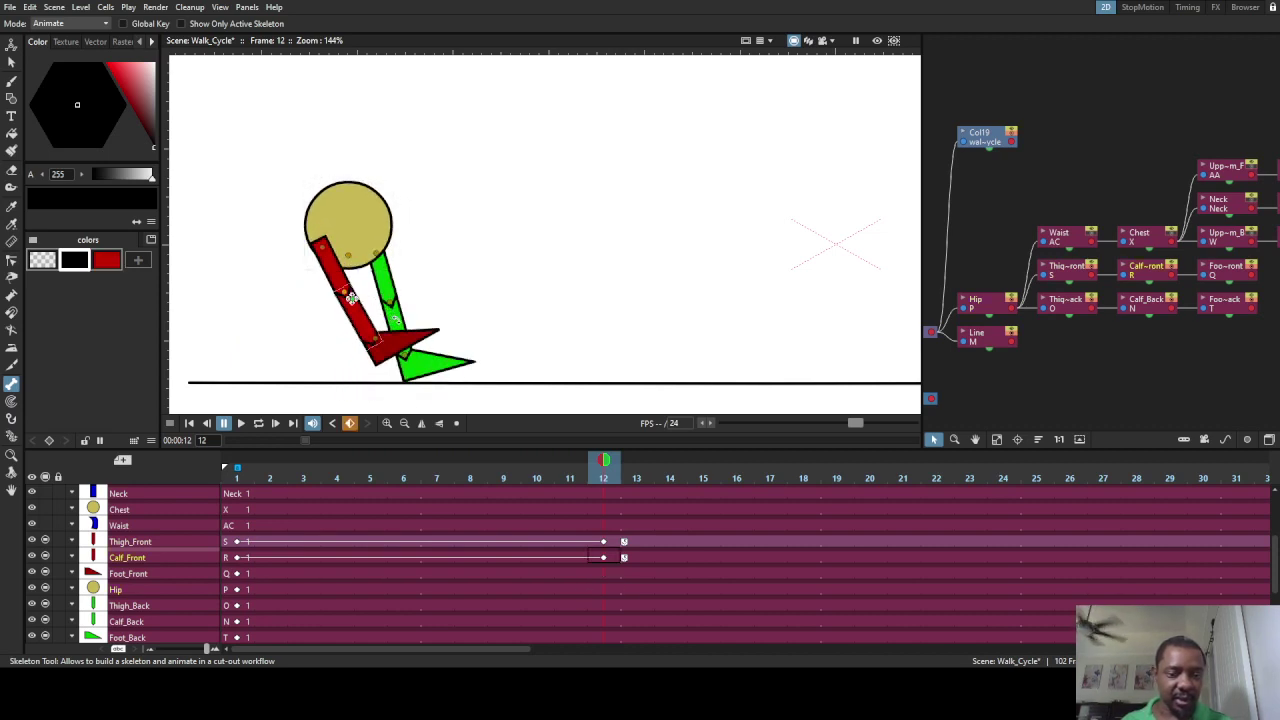
click(381, 344)
drag(398, 300, 297, 294)
click(341, 289)
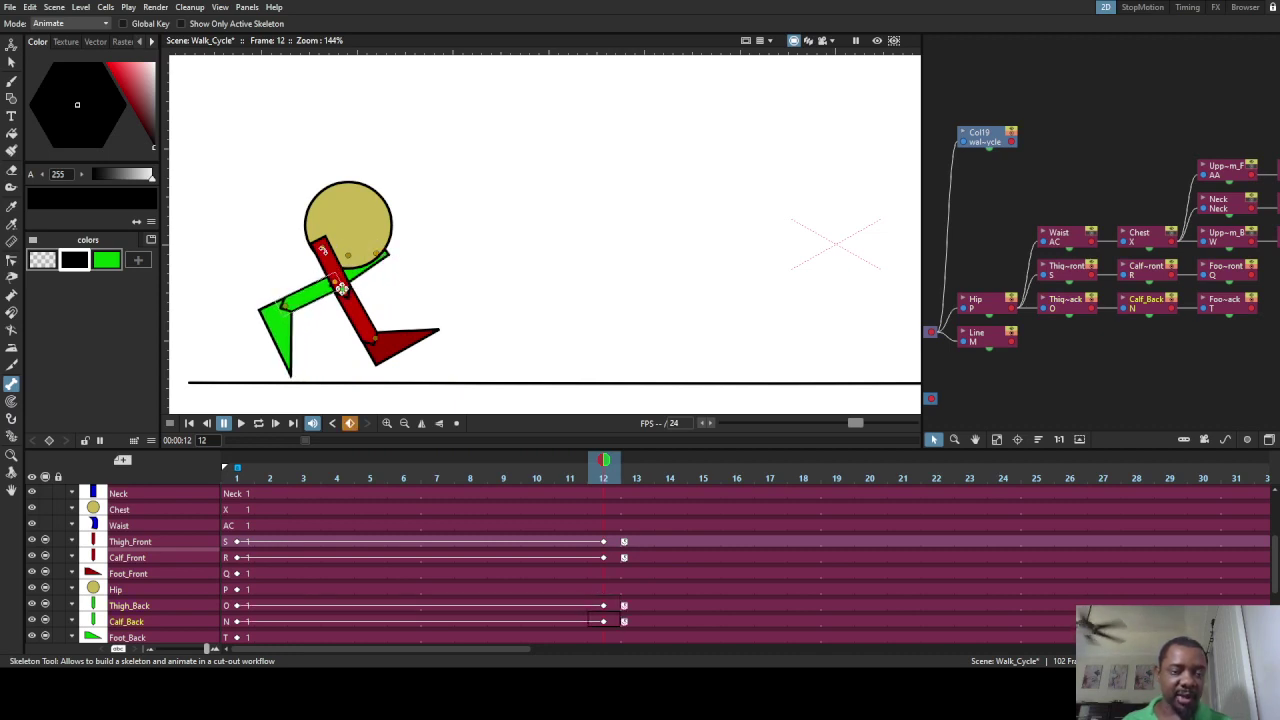
Step: At frame 12, shift the front thigh to the hip's front edge and the back thigh to the hip's rear edge
click(324, 256)
drag(328, 254, 376, 262)
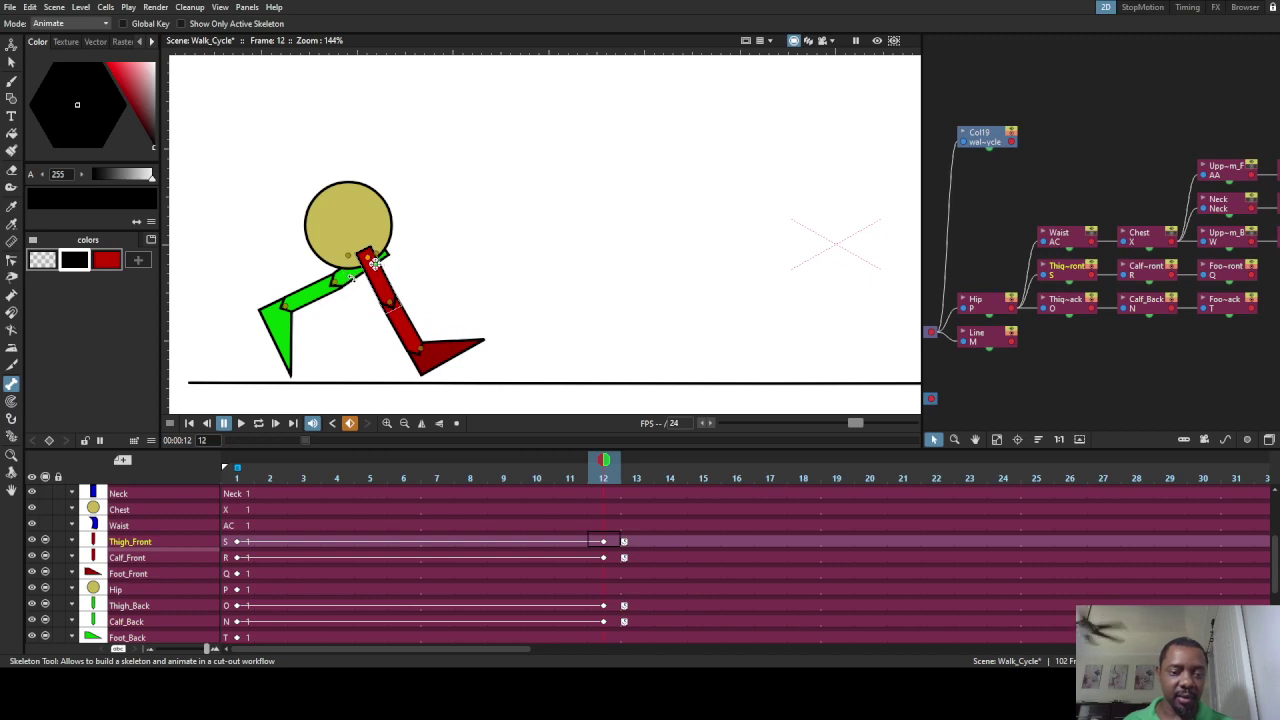
click(352, 276)
scroll(354, 232, up, 3)
click(395, 237)
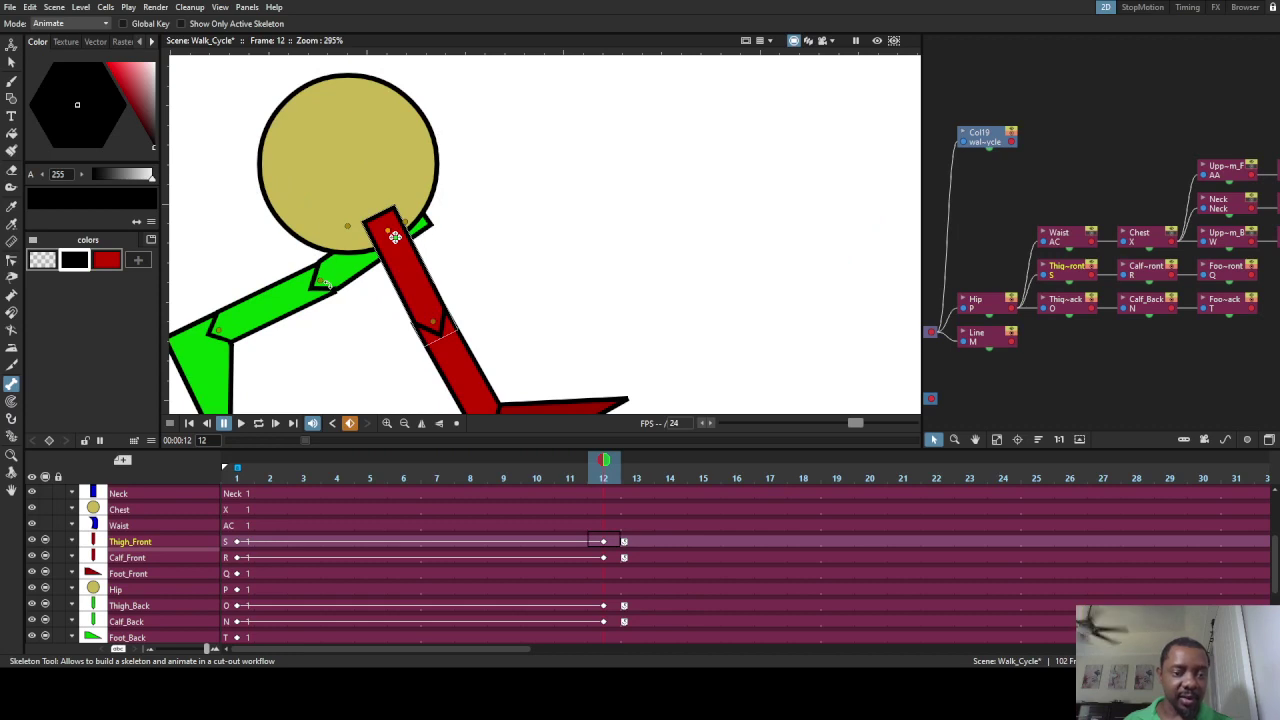
scroll(366, 223, up, 3)
click(368, 180)
click(350, 292)
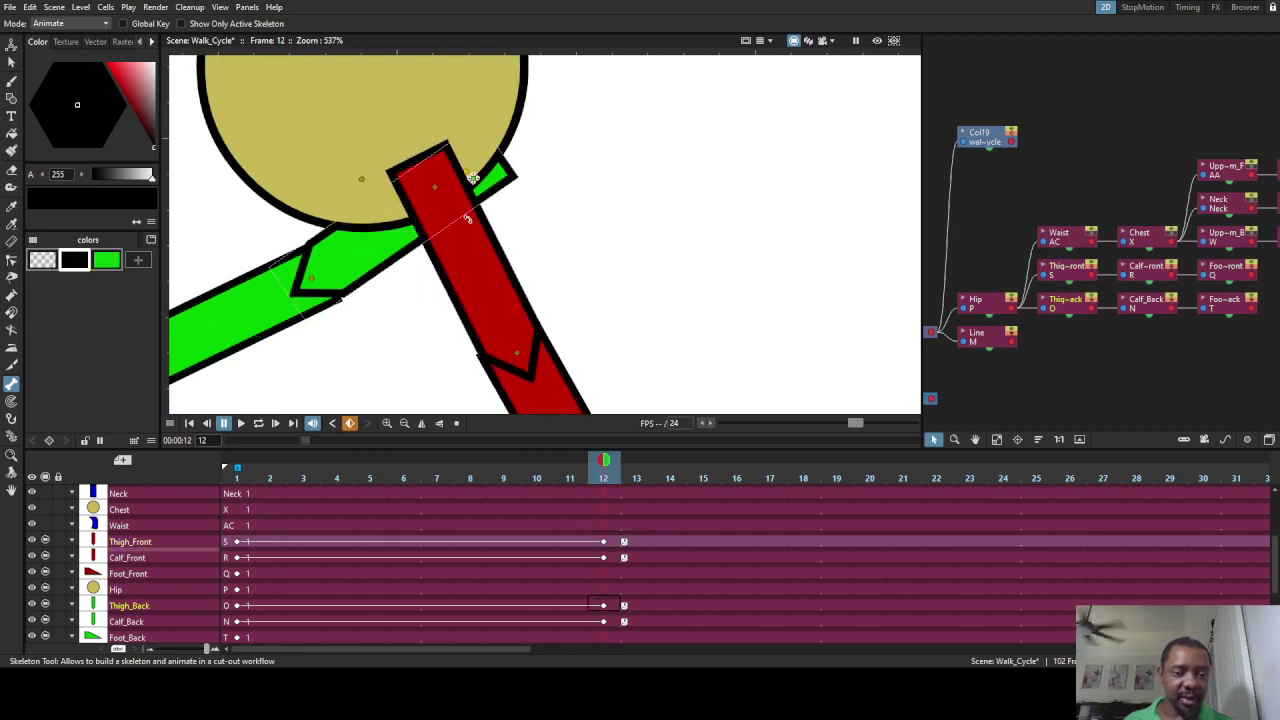
drag(478, 178, 363, 177)
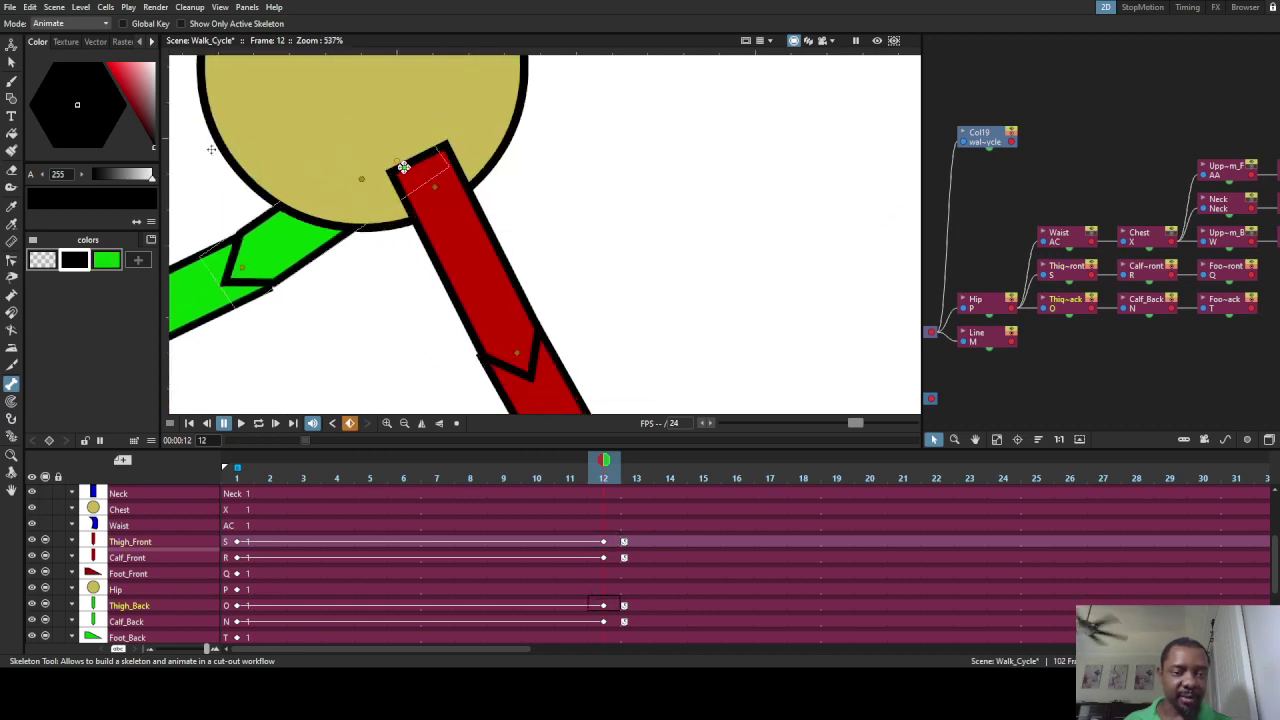
scroll(415, 195, down, 4)
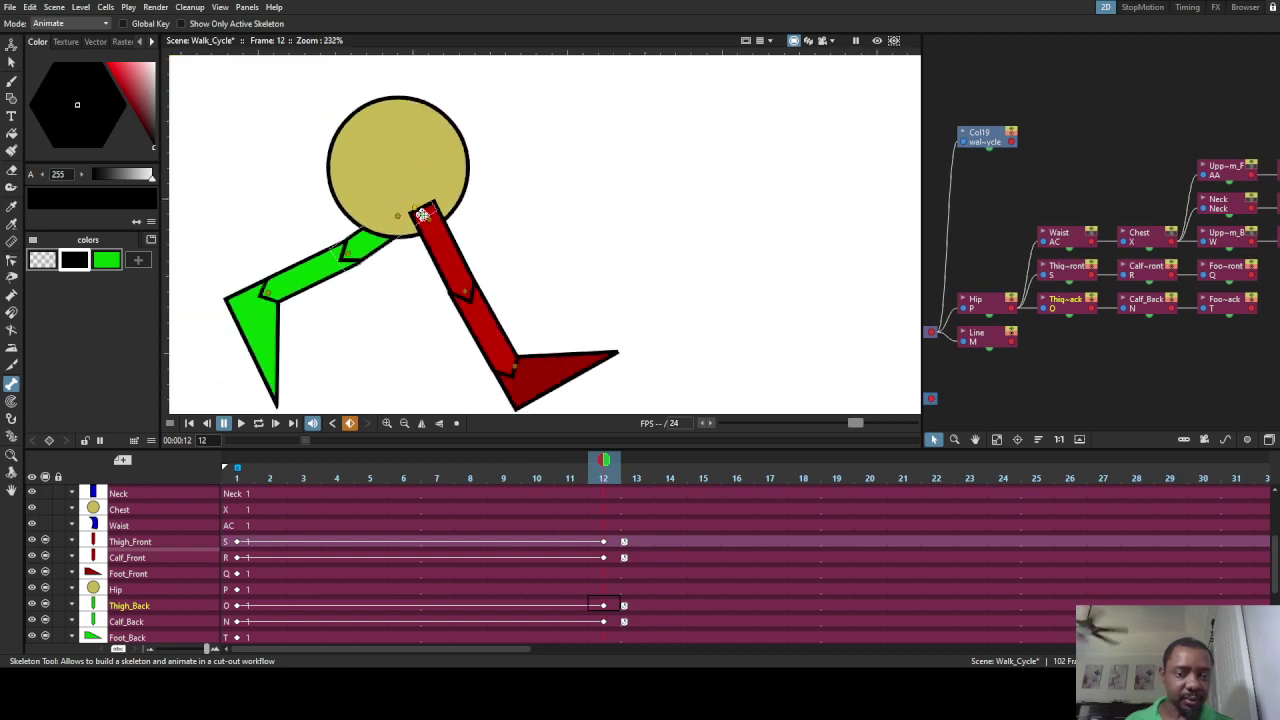
drag(422, 214, 383, 230)
scroll(378, 231, down, 3)
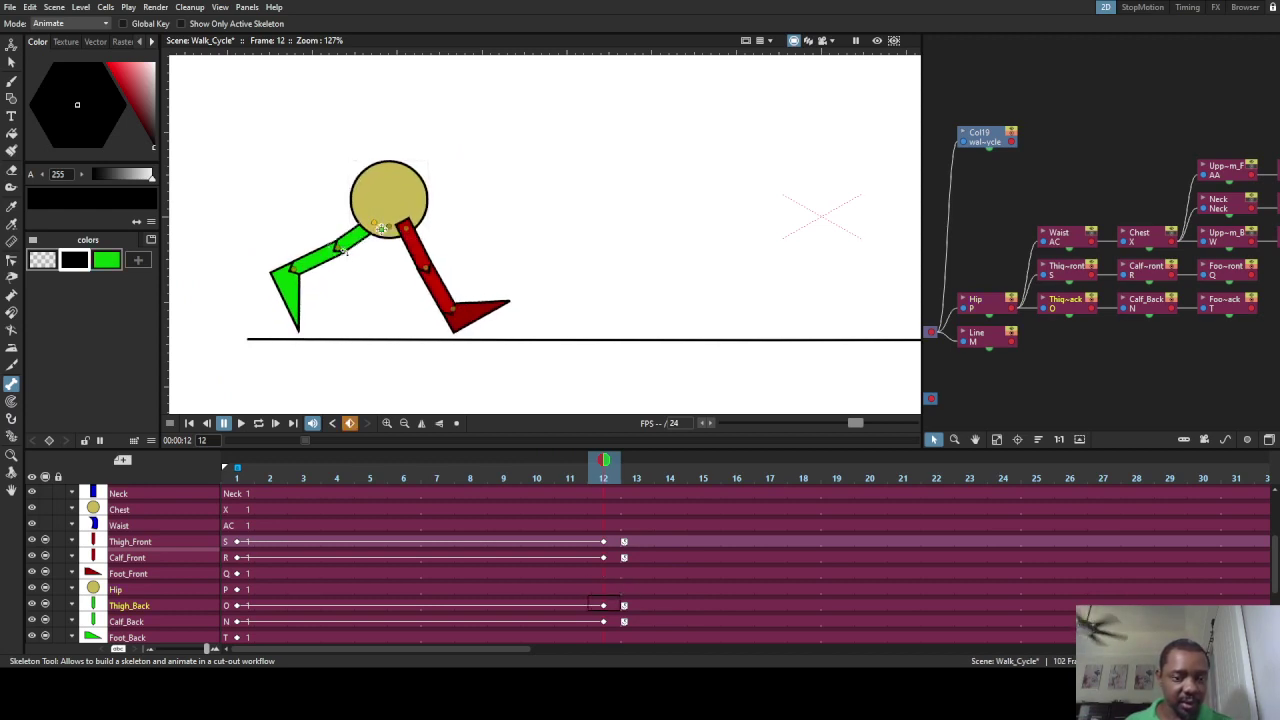
Step: Rotate both thighs slightly at frame 12 so the feet reach the ground line, and scrub back through the motion
drag(345, 252, 407, 258)
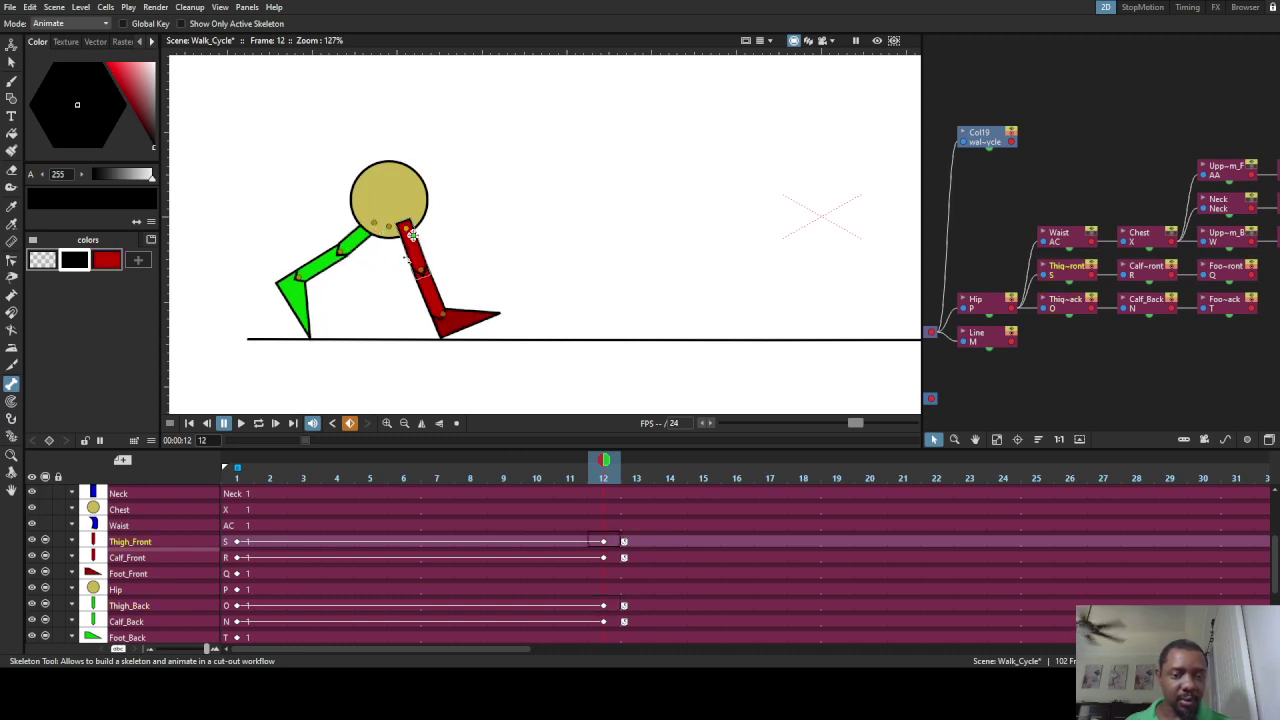
drag(603, 462, 181, 442)
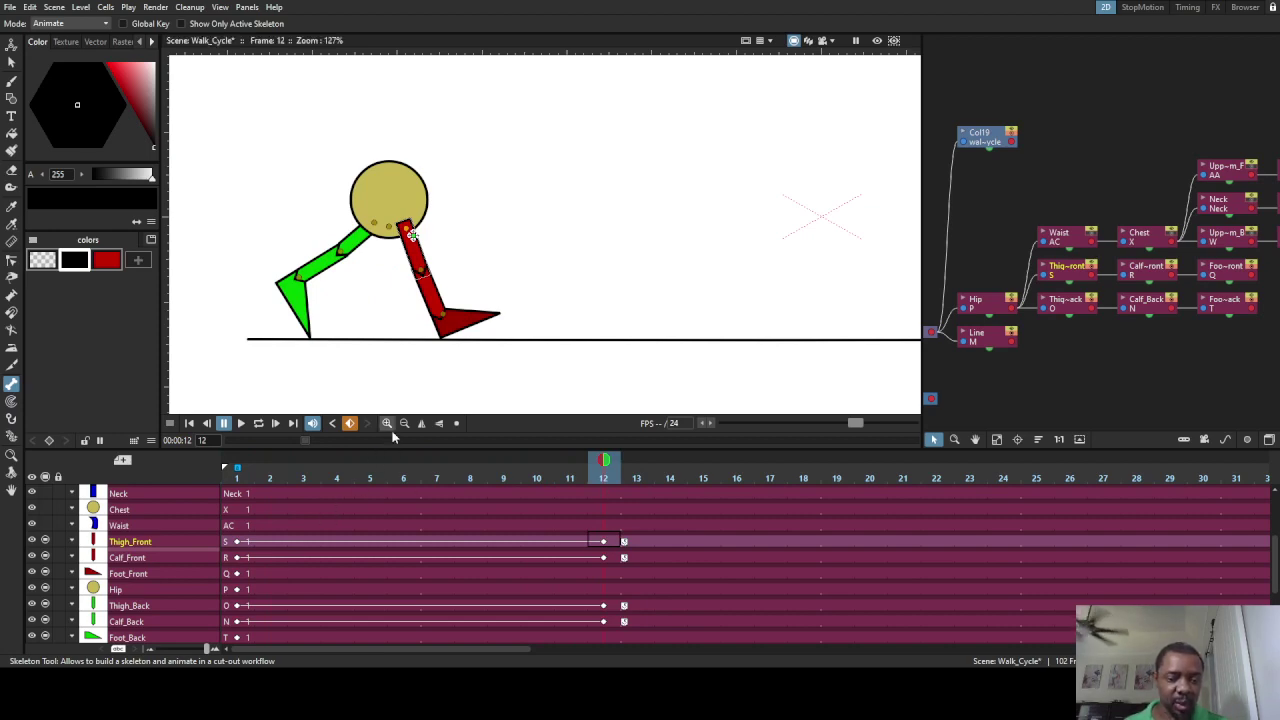
Step: Copy the frame 1 keyframes of all the hip and leg columns and paste them at frame 24
drag(393, 447, 430, 268)
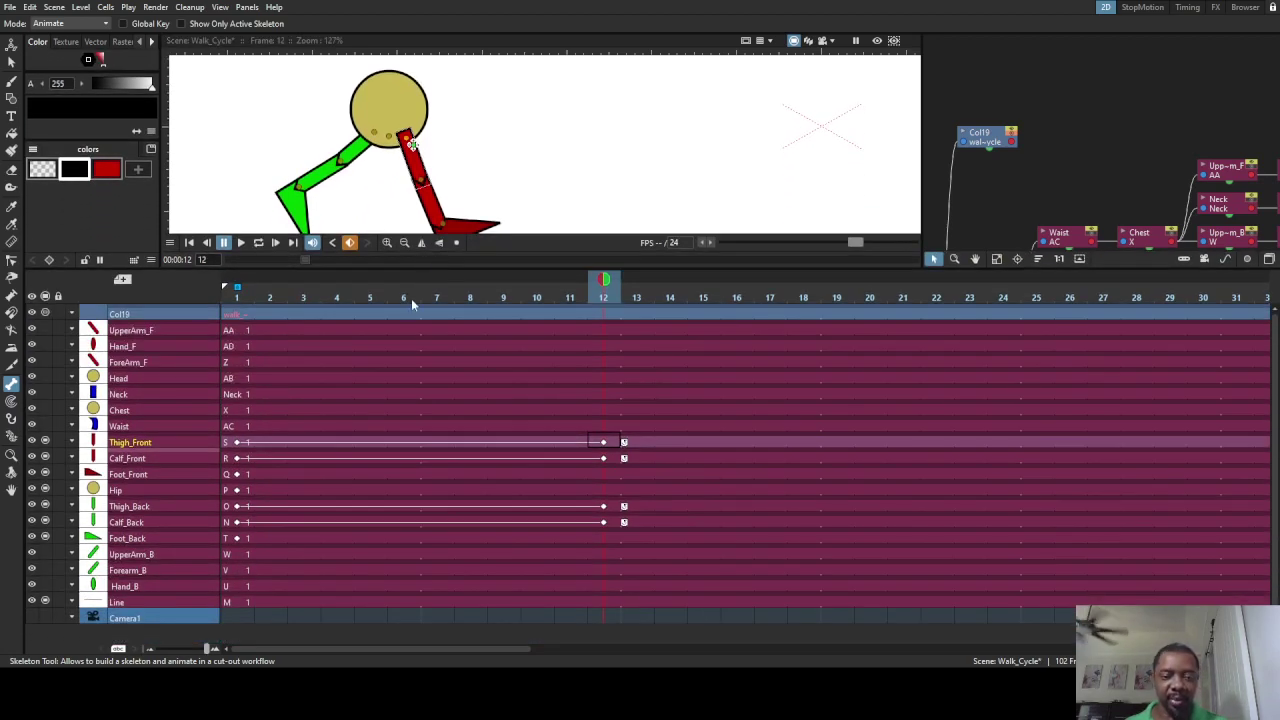
click(246, 457)
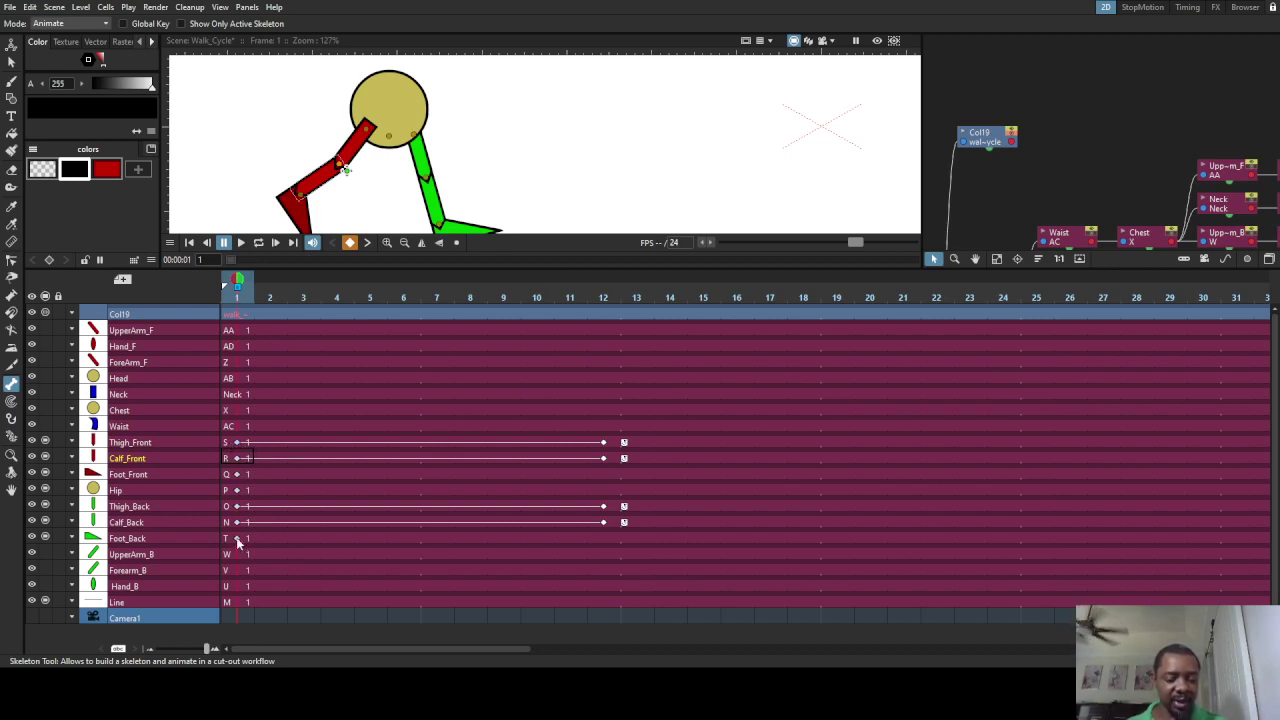
click(903, 295)
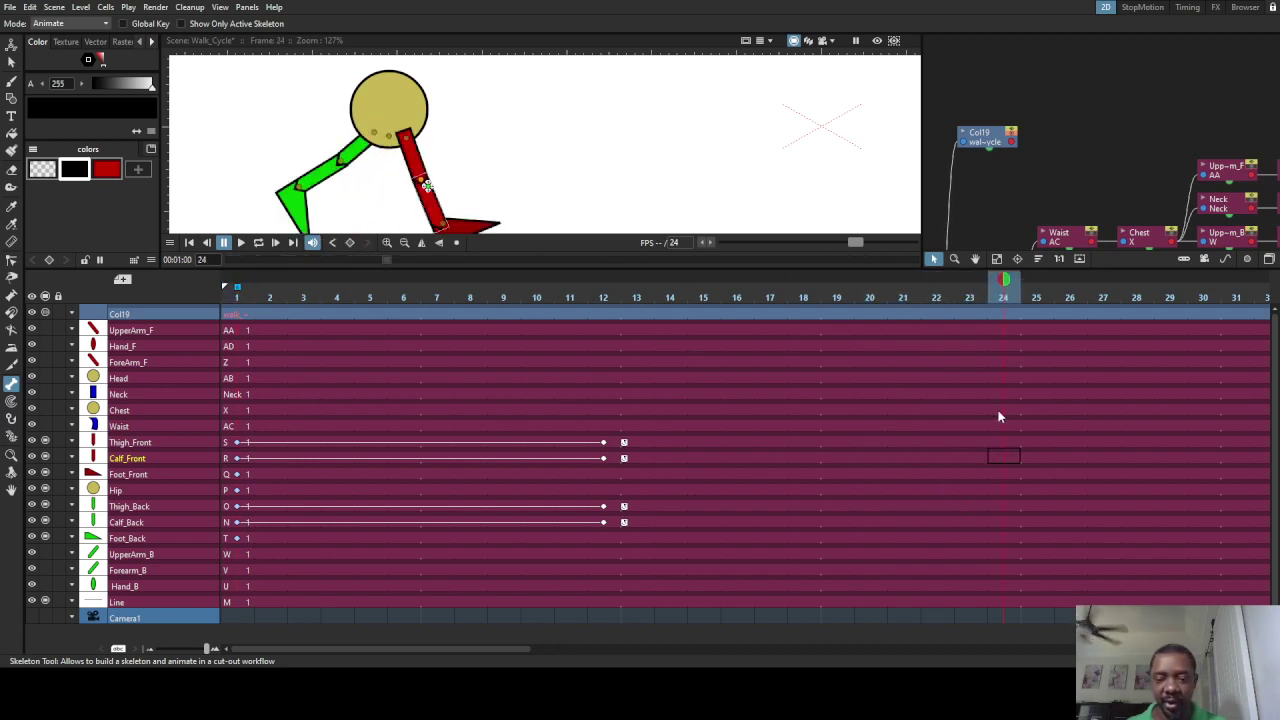
click(1001, 441)
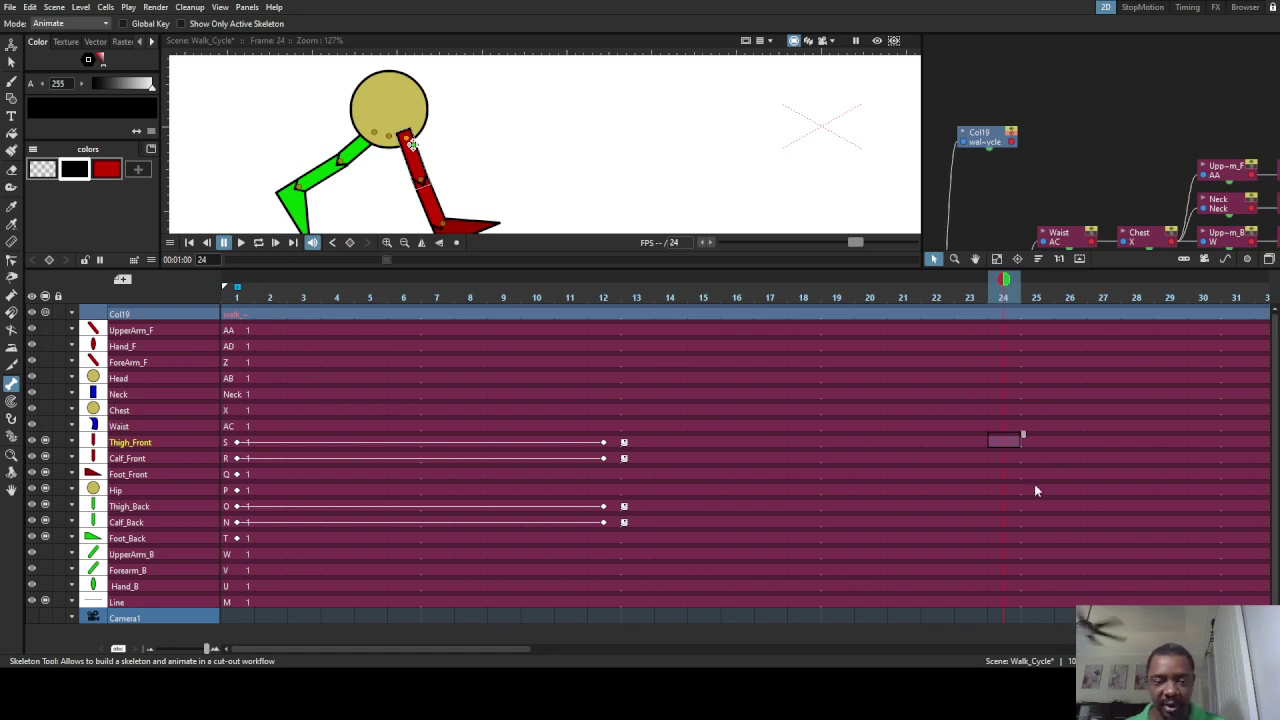
key(ctrl+v)
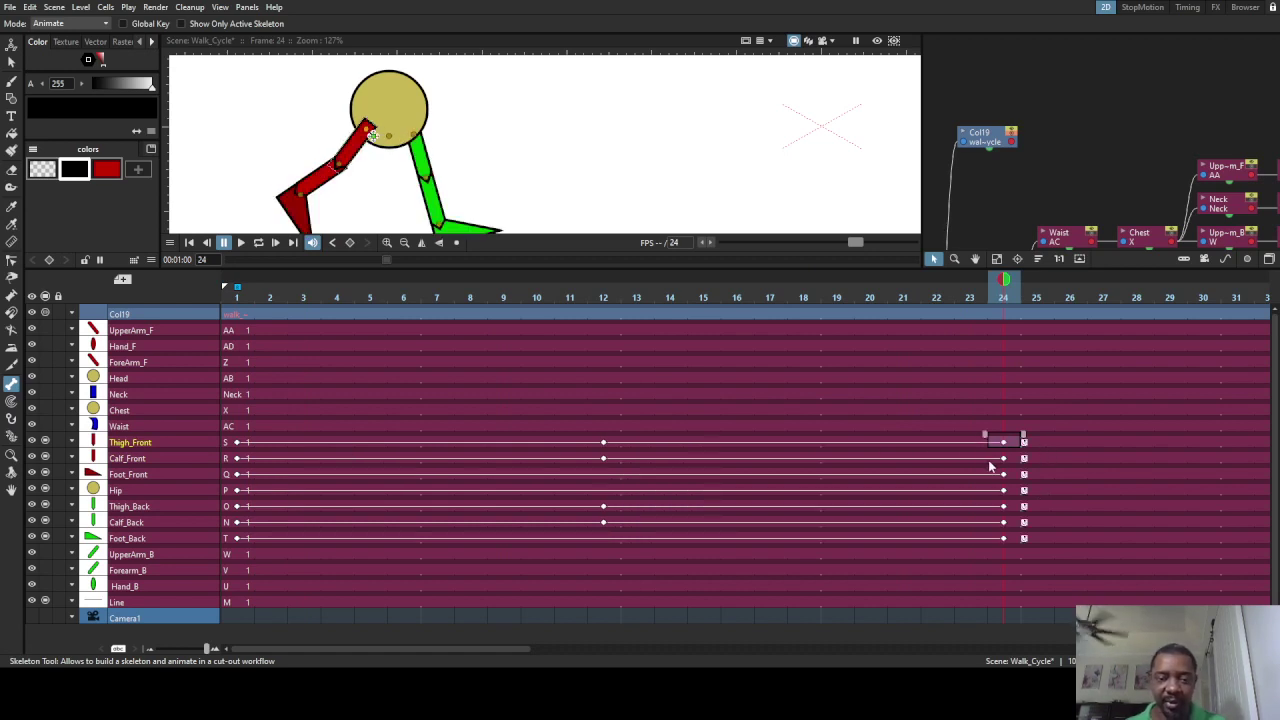
Step: Scrub and play back the leg animation between frames 1 and 24 to review the walk motion
drag(1004, 284, 151, 286)
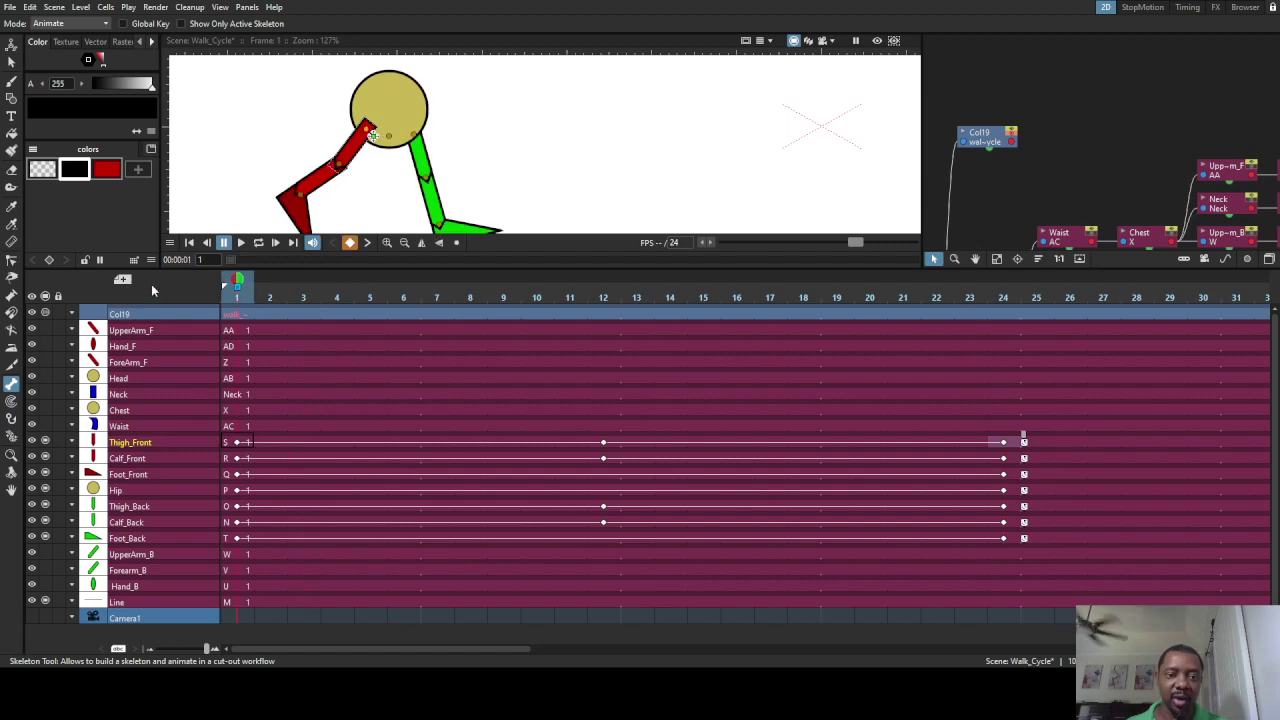
drag(410, 266, 436, 386)
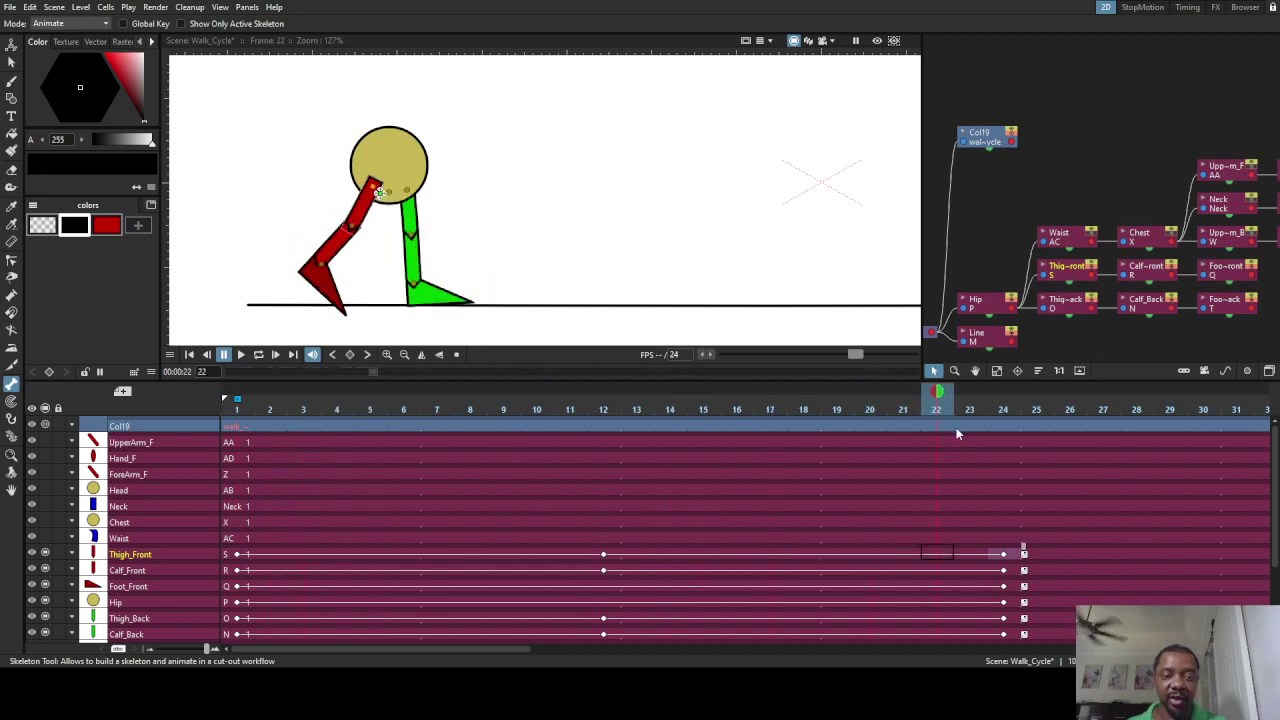
drag(604, 433, 201, 423)
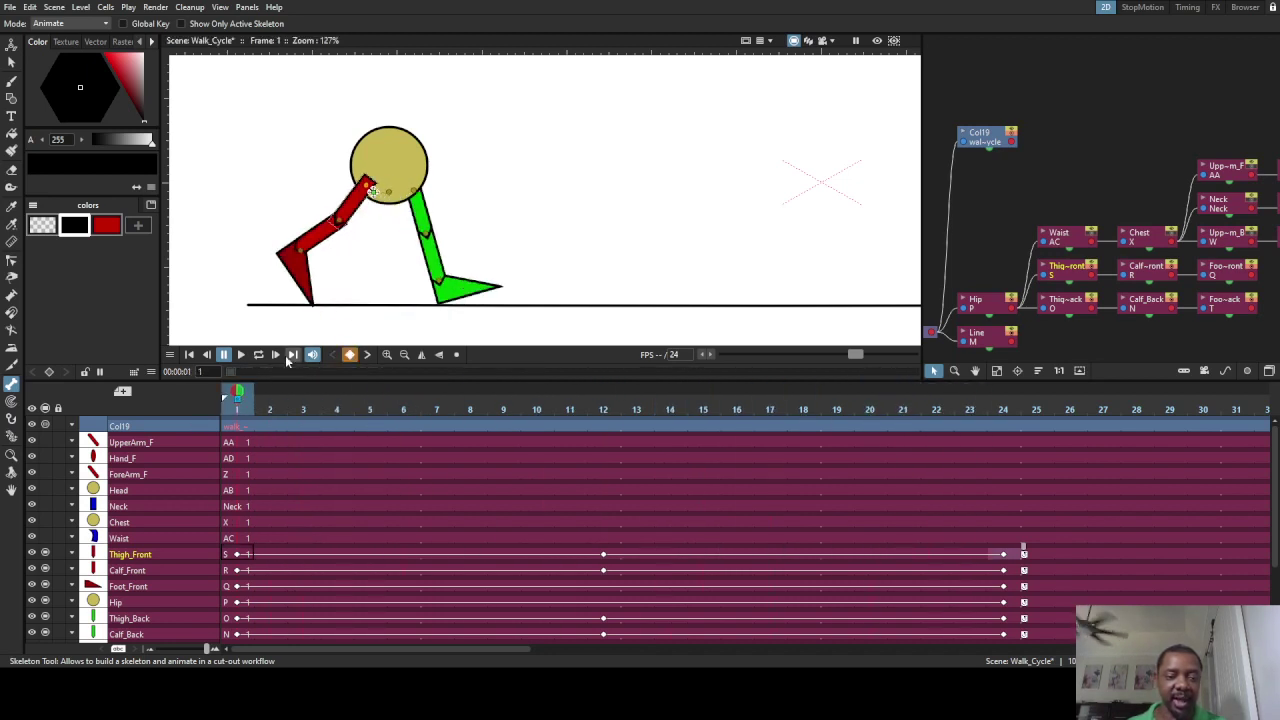
click(242, 358)
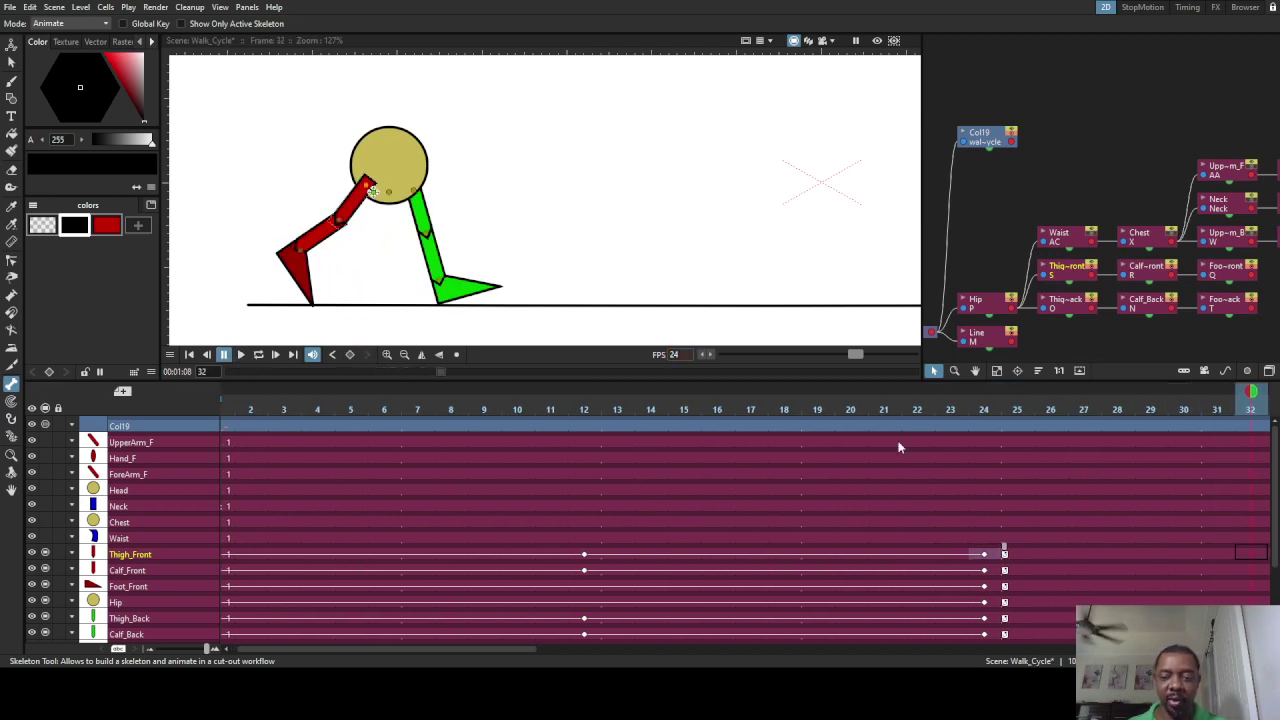
click(915, 409)
drag(912, 407, 84, 390)
Step: Turn on keyframe cycling after frame 24 for the hip and all front and back thigh, calf and foot columns
scroll(1043, 498, down, 3)
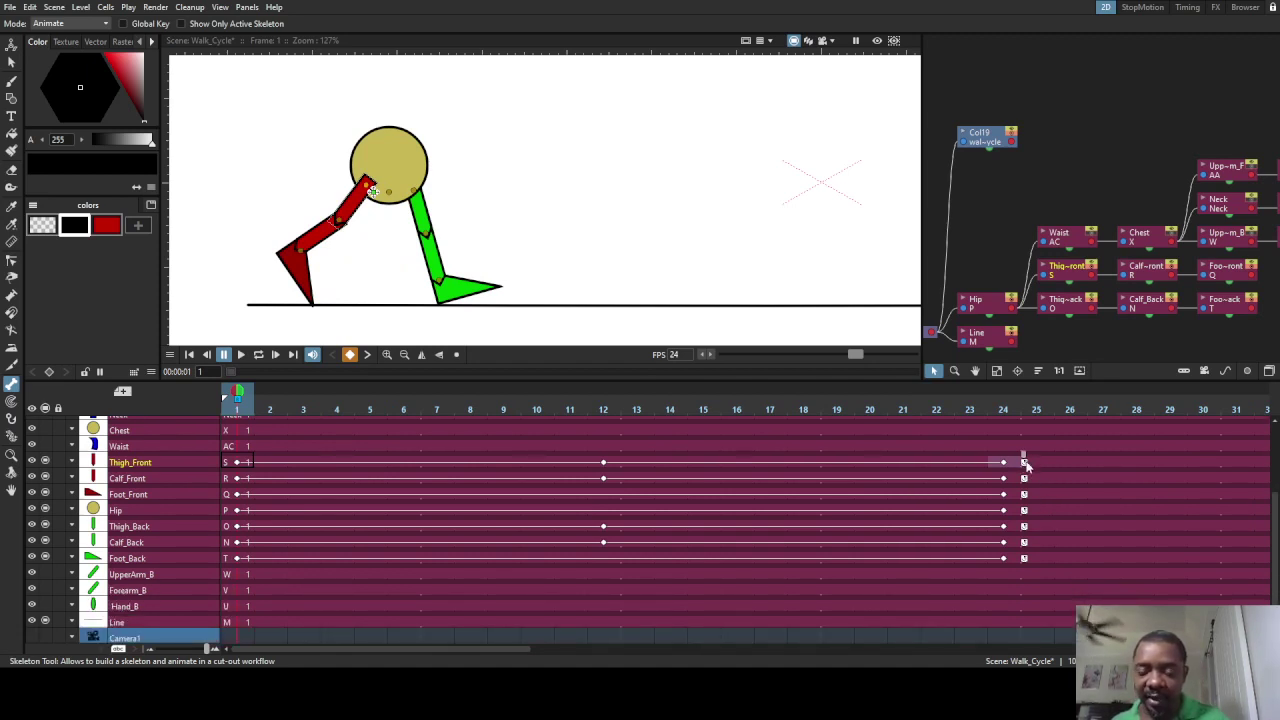
click(1025, 464)
click(1025, 480)
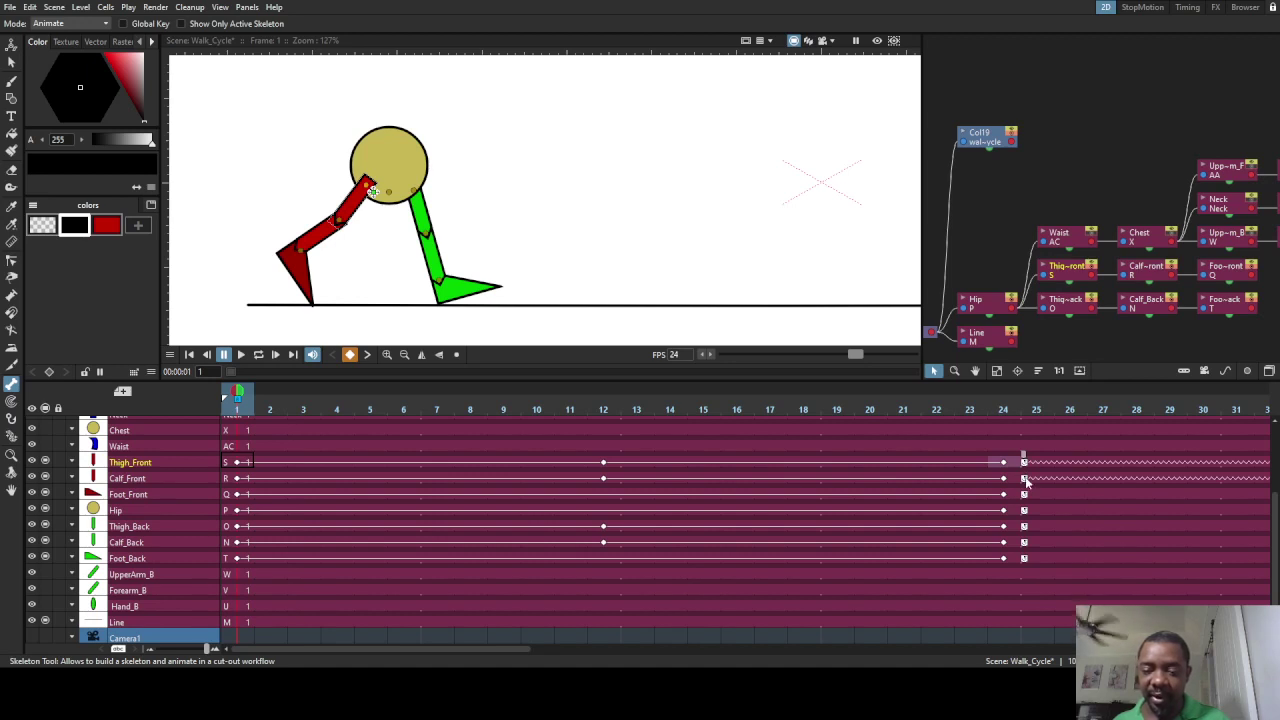
click(1025, 496)
click(1025, 523)
click(1025, 528)
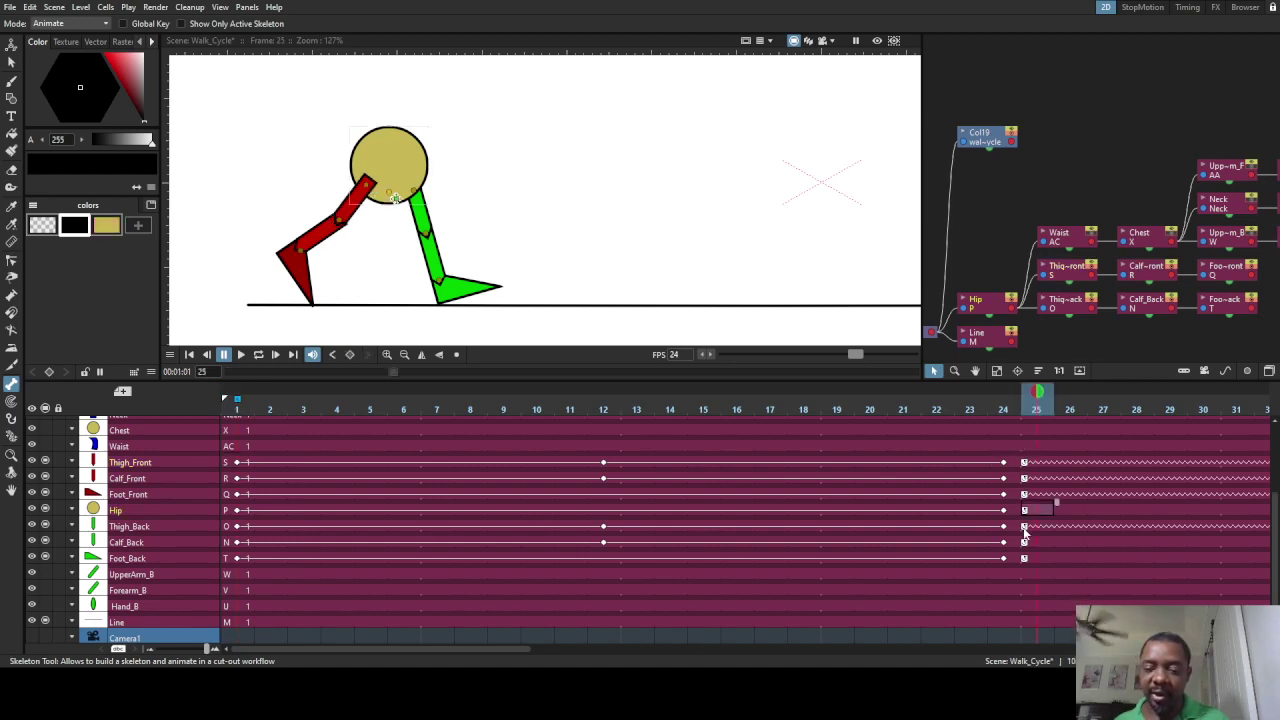
click(1025, 513)
click(1025, 546)
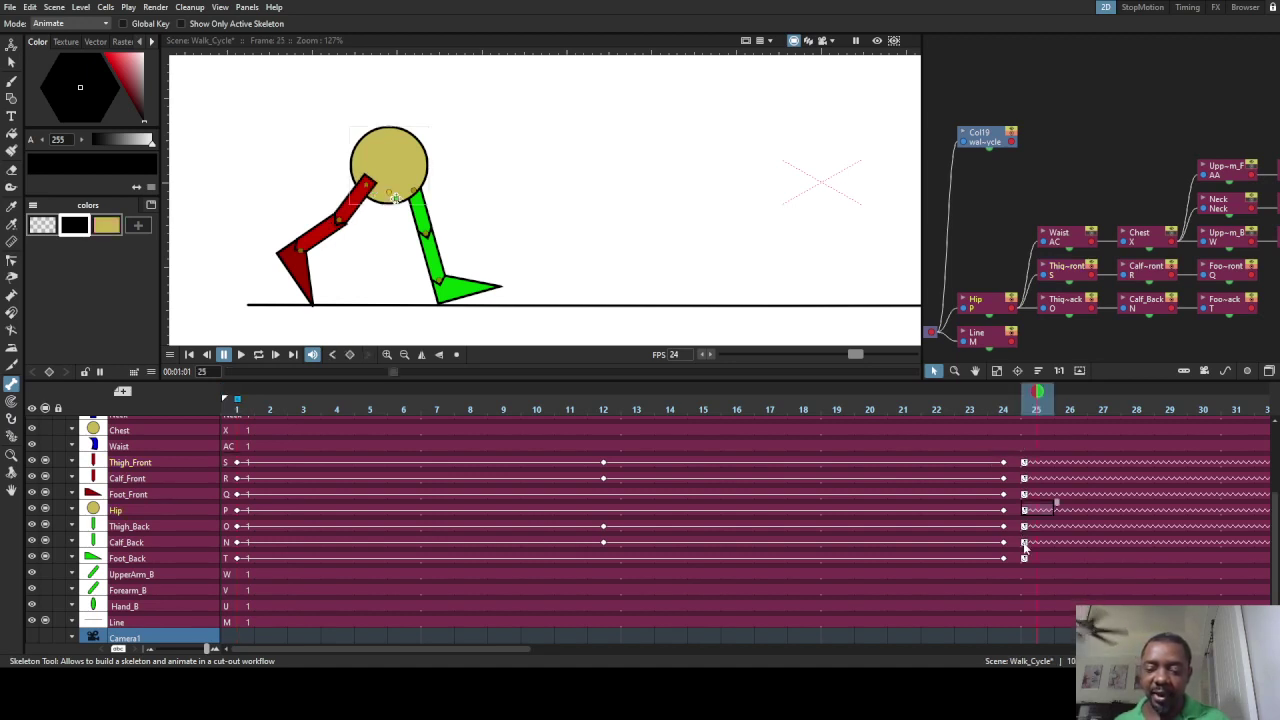
click(1025, 562)
Step: Scrub through the cycled frames and the first half-step to review the looping leg motion
drag(1040, 416, 1243, 410)
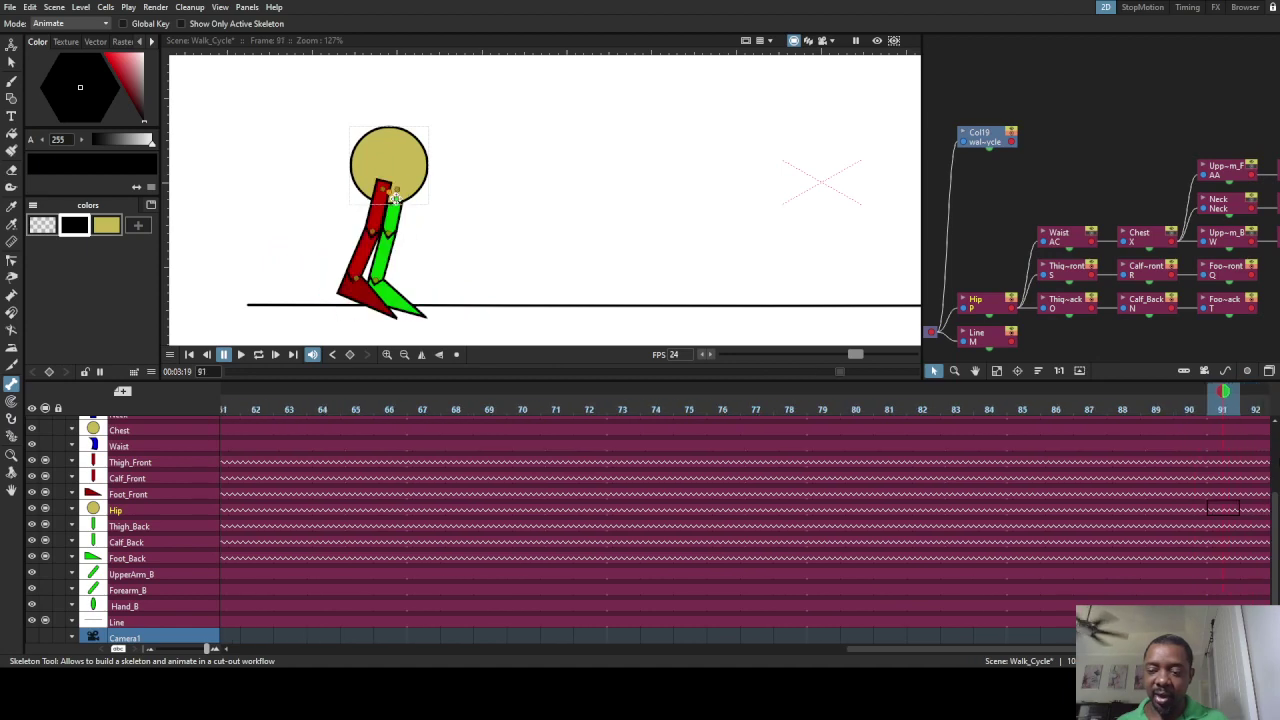
drag(1105, 483, 4, 453)
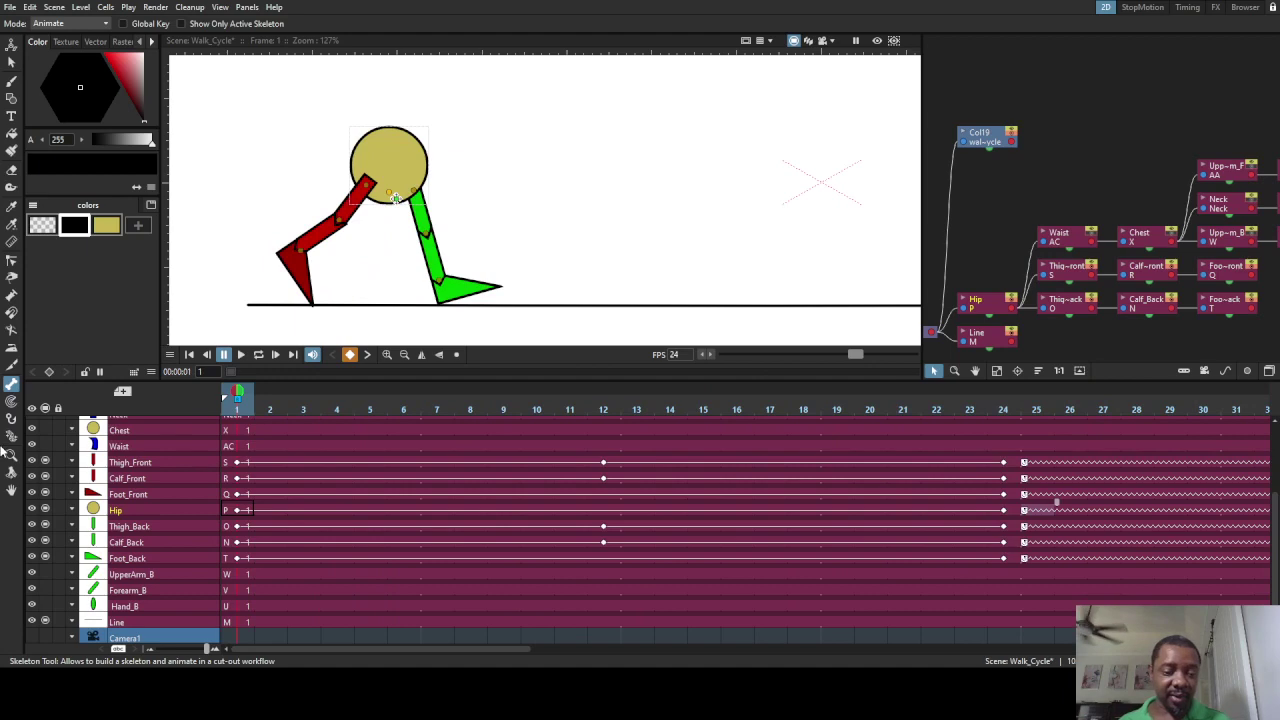
click(241, 355)
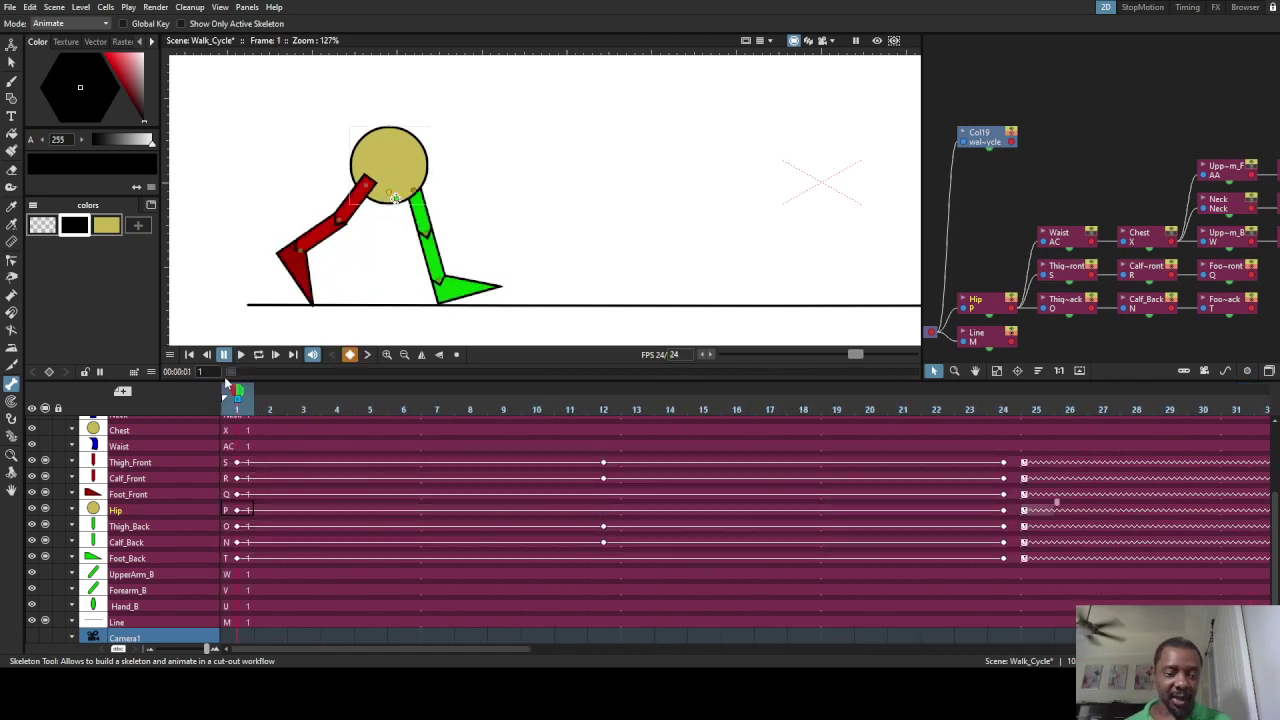
drag(237, 393, 404, 396)
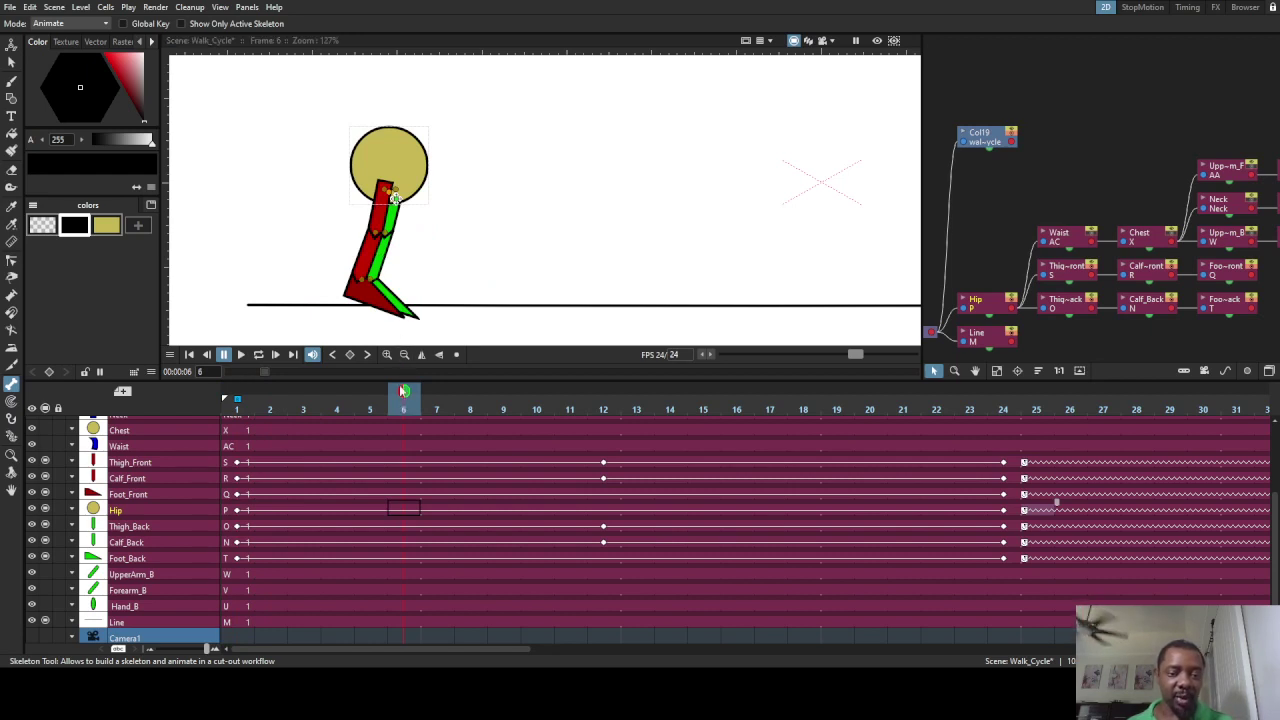
drag(401, 402, 210, 400)
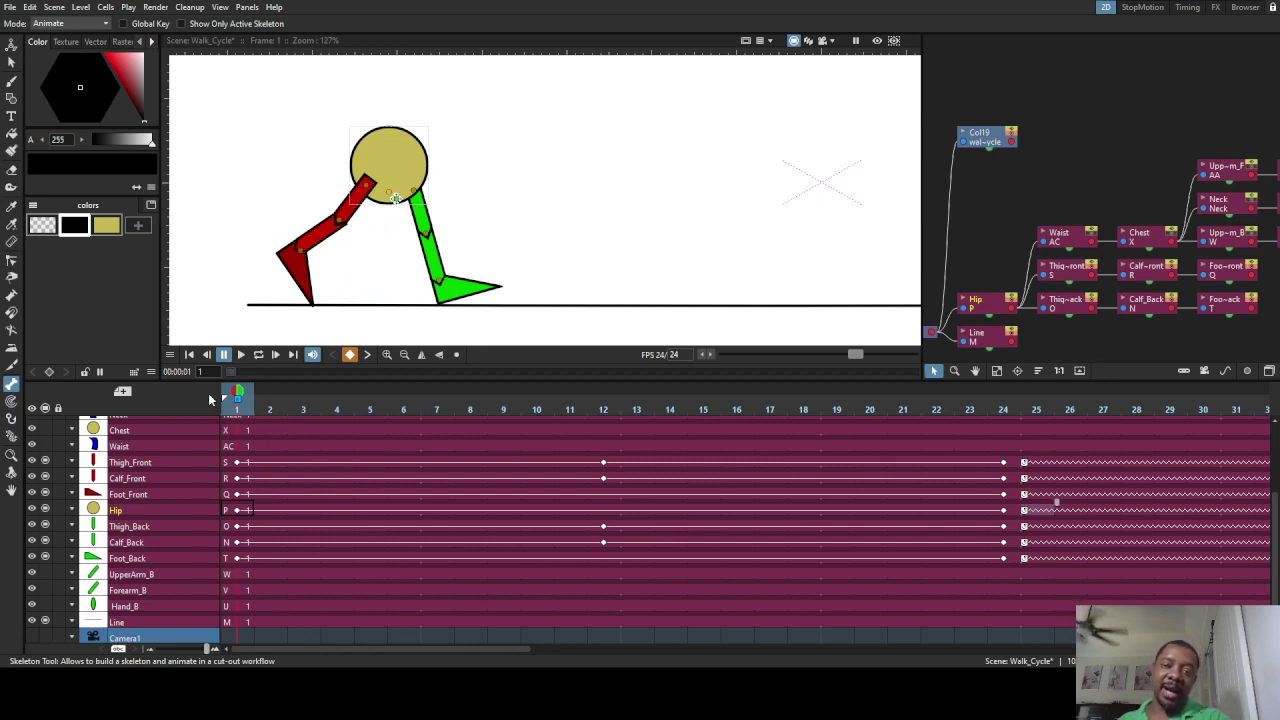
Step: At frame 6, swing the front thigh forward and bend the front calf back to nearly horizontal with the foot pointing down
drag(208, 393, 413, 416)
click(370, 238)
click(360, 258)
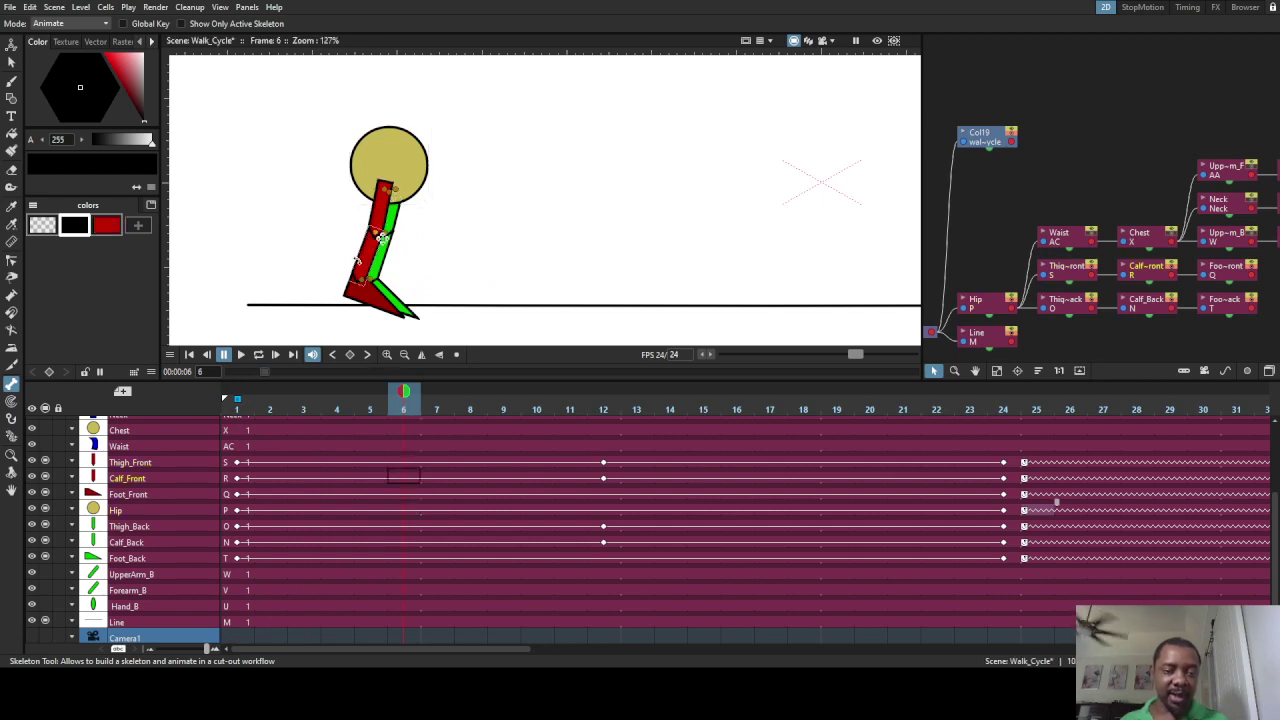
mouse_move(381, 238)
mouse_down()
mouse_move(346, 206)
mouse_move(372, 233)
mouse_move(412, 234)
mouse_move(412, 272)
mouse_move(352, 238)
mouse_move(357, 224)
mouse_move(340, 282)
mouse_move(375, 262)
mouse_up()
click(412, 234)
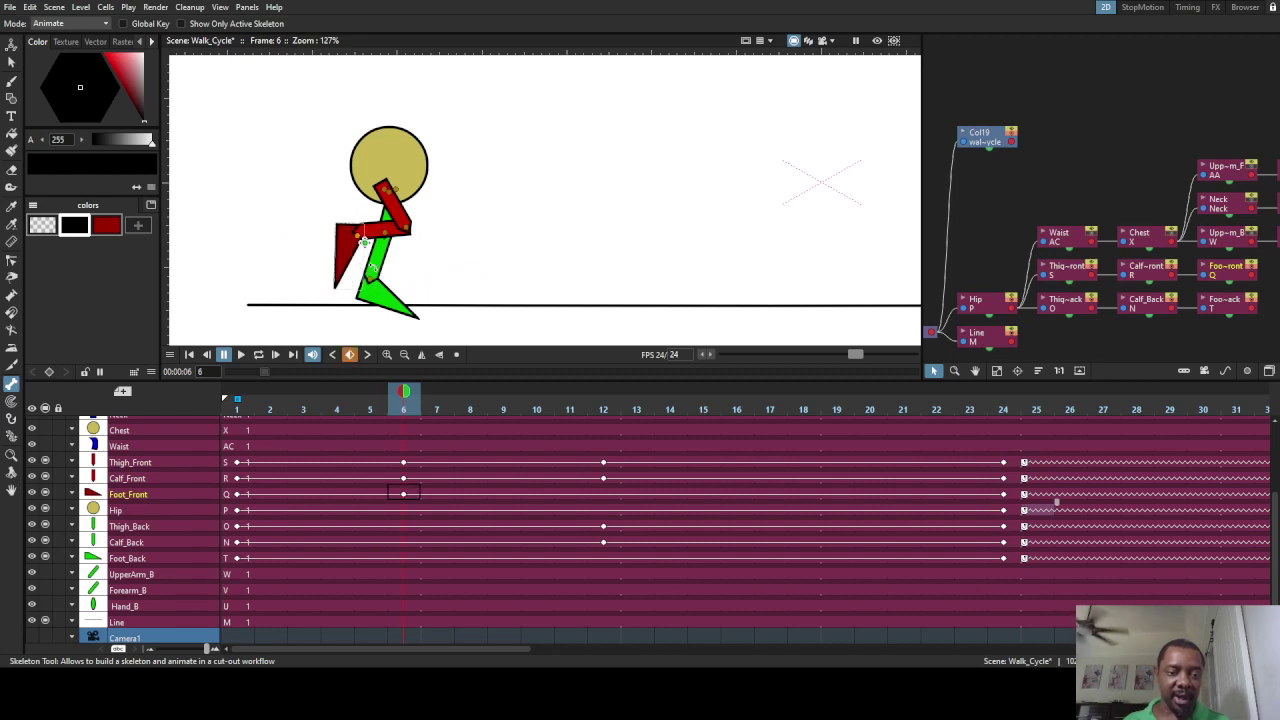
Step: Try raising the front thigh to nearly horizontal at frame 6
scroll(378, 250, up, 5)
click(381, 110)
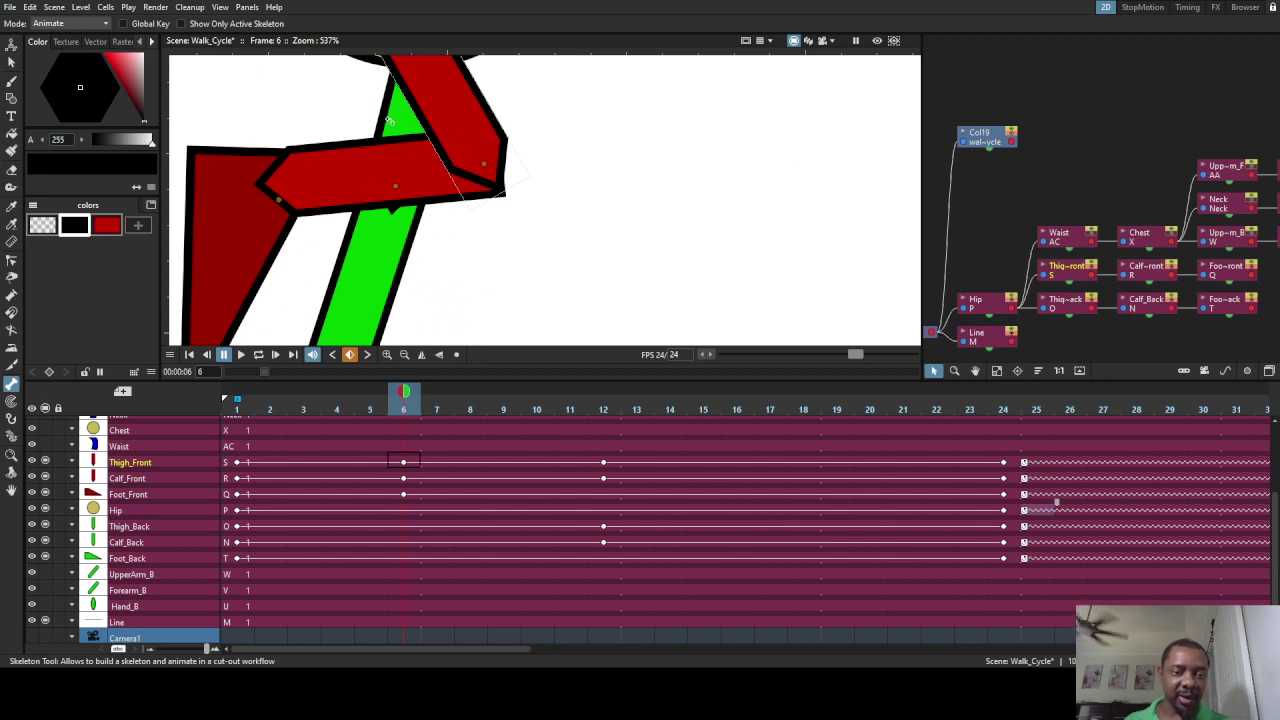
scroll(377, 188, down, 3)
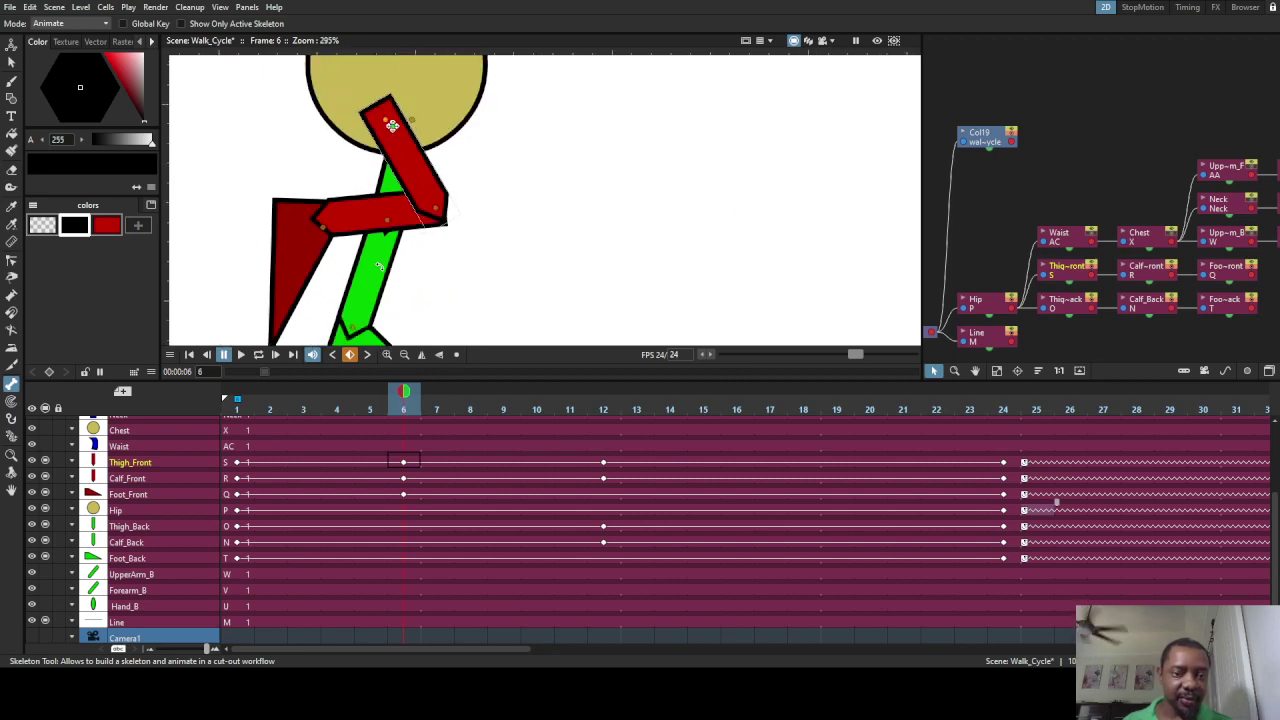
click(441, 215)
click(392, 125)
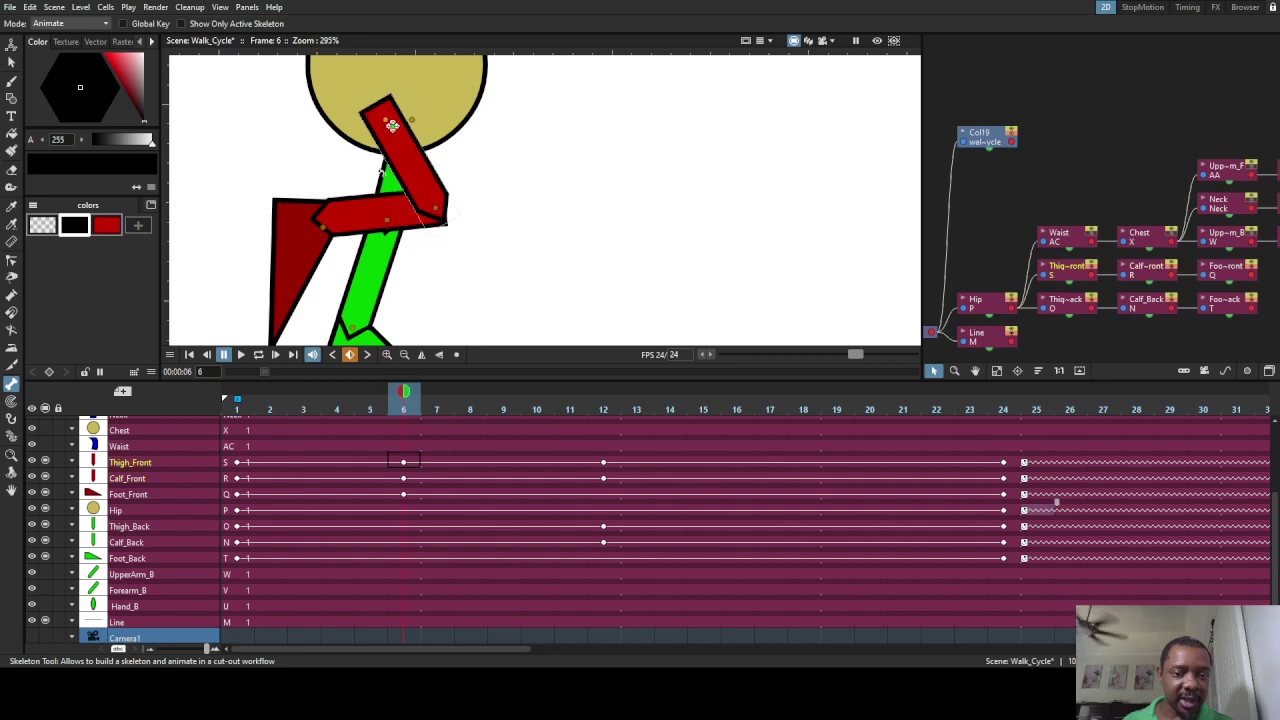
drag(398, 170, 455, 128)
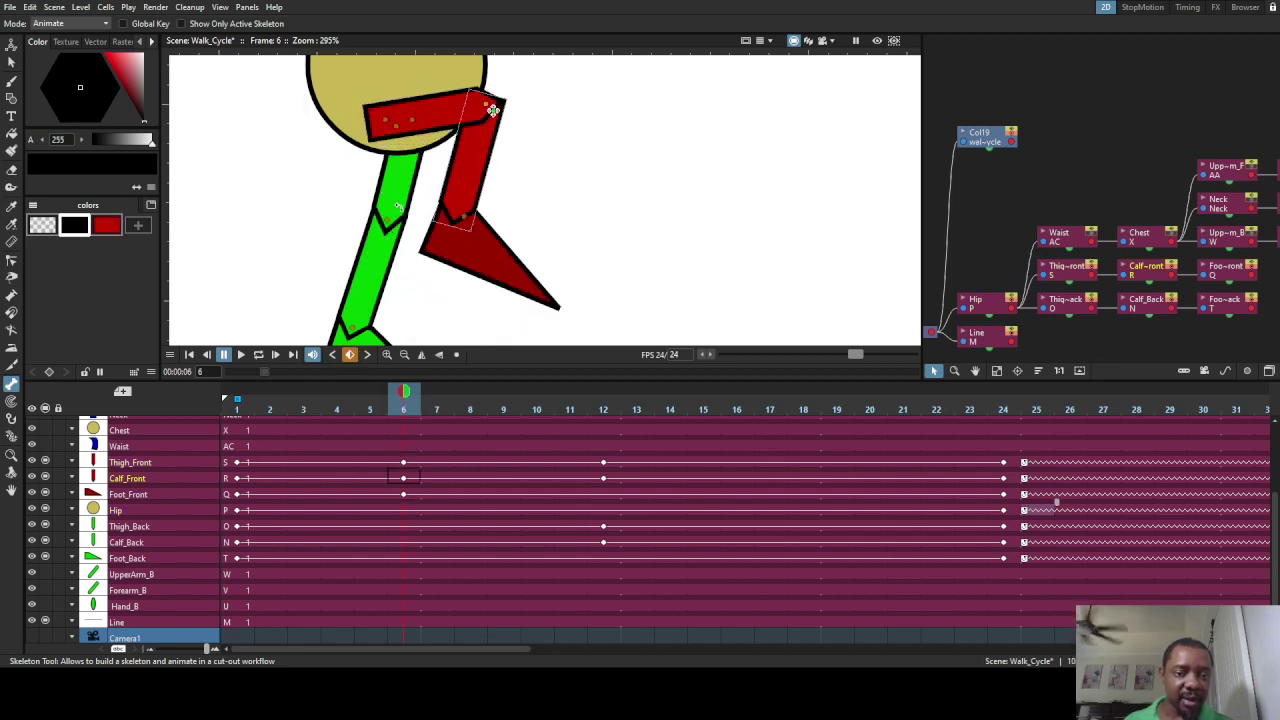
Step: Rotate the back thigh at frame 6 so the back leg stands almost upright beneath the hip
scroll(395, 195, up, 3)
click(394, 172)
scroll(378, 205, down, 6)
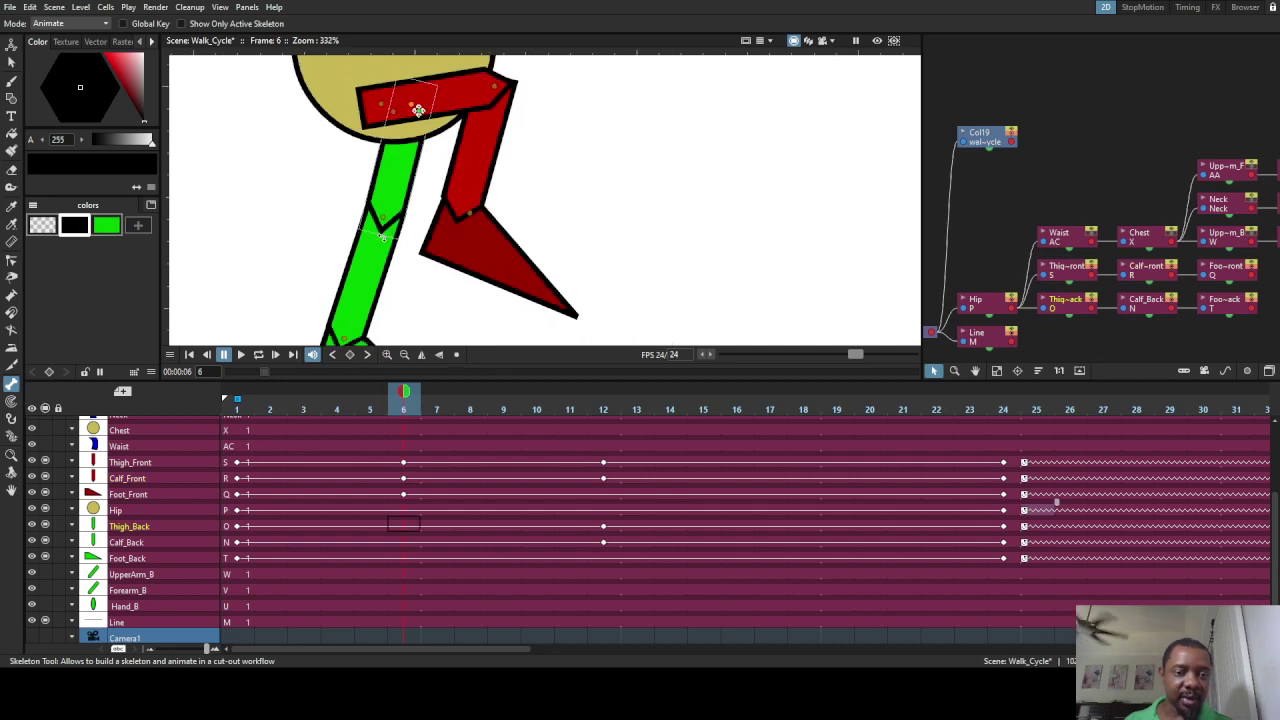
click(389, 178)
drag(389, 178, 395, 182)
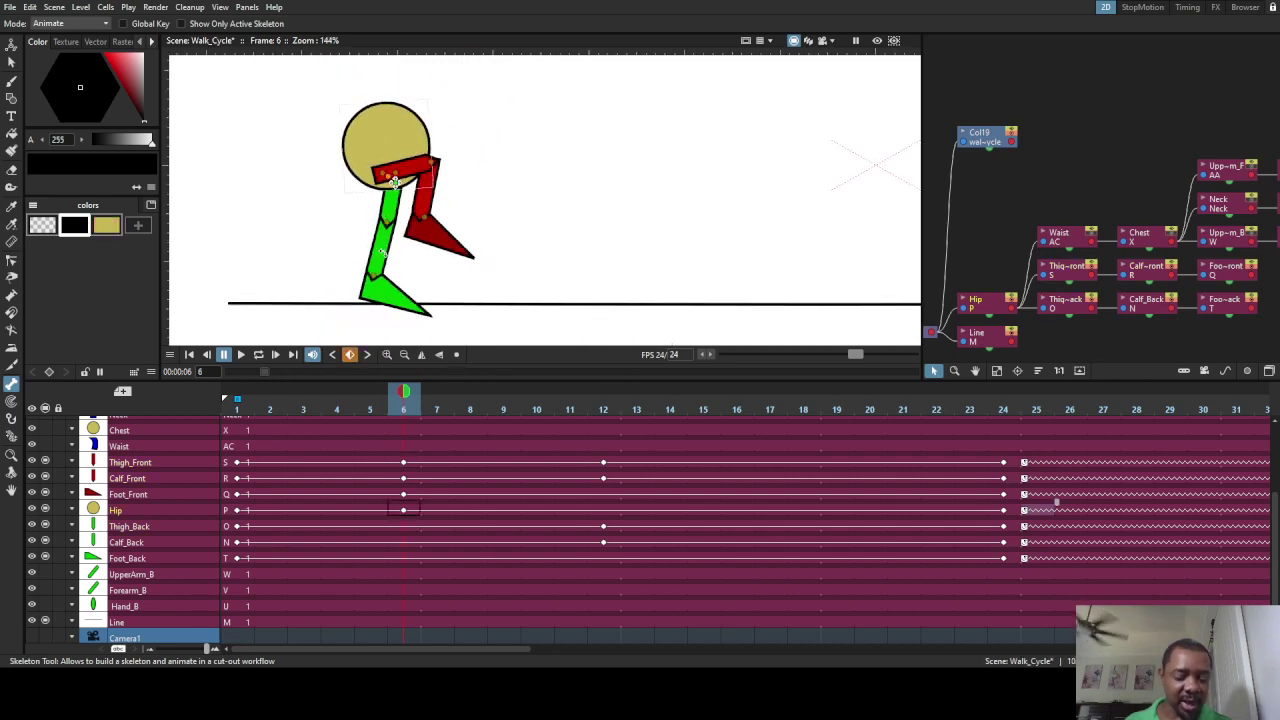
scroll(392, 200, up, 5)
drag(368, 103, 397, 117)
scroll(394, 117, down, 6)
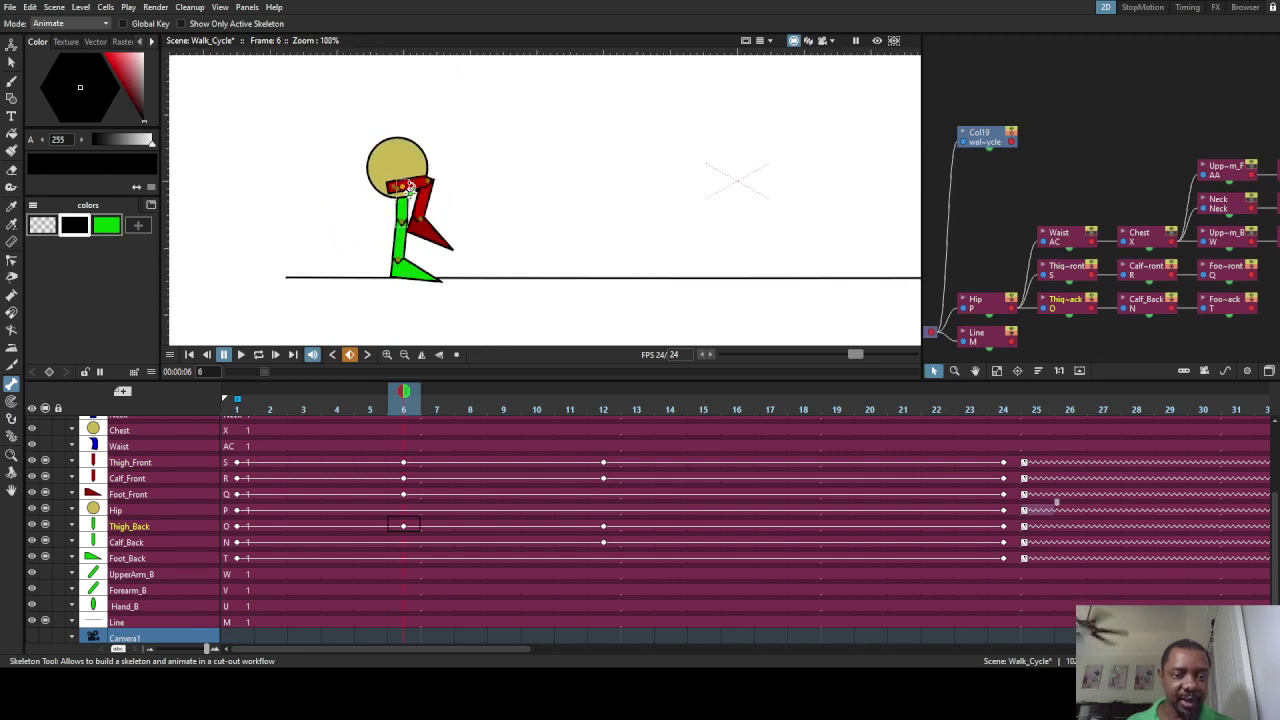
Step: At frame 6, lower the front thigh to a forward diagonal and rotate the back foot flat onto the ground line
click(401, 188)
drag(413, 182, 400, 192)
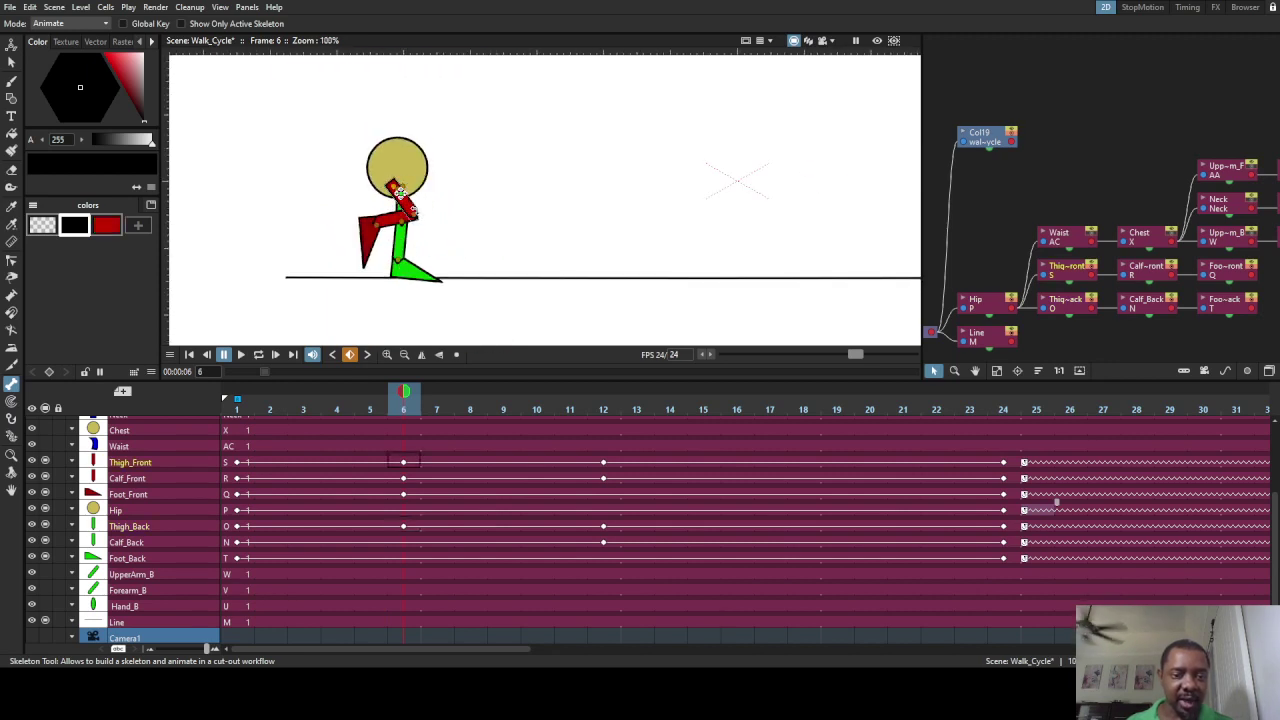
click(403, 267)
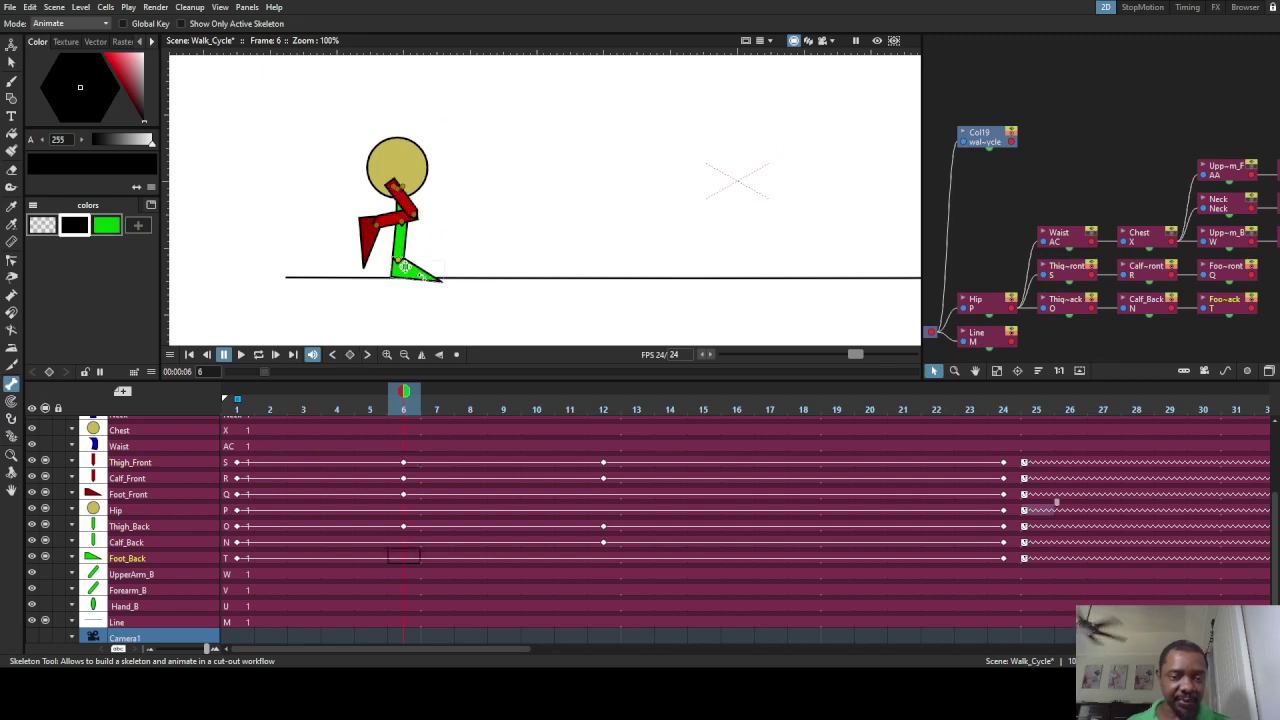
drag(404, 267, 405, 266)
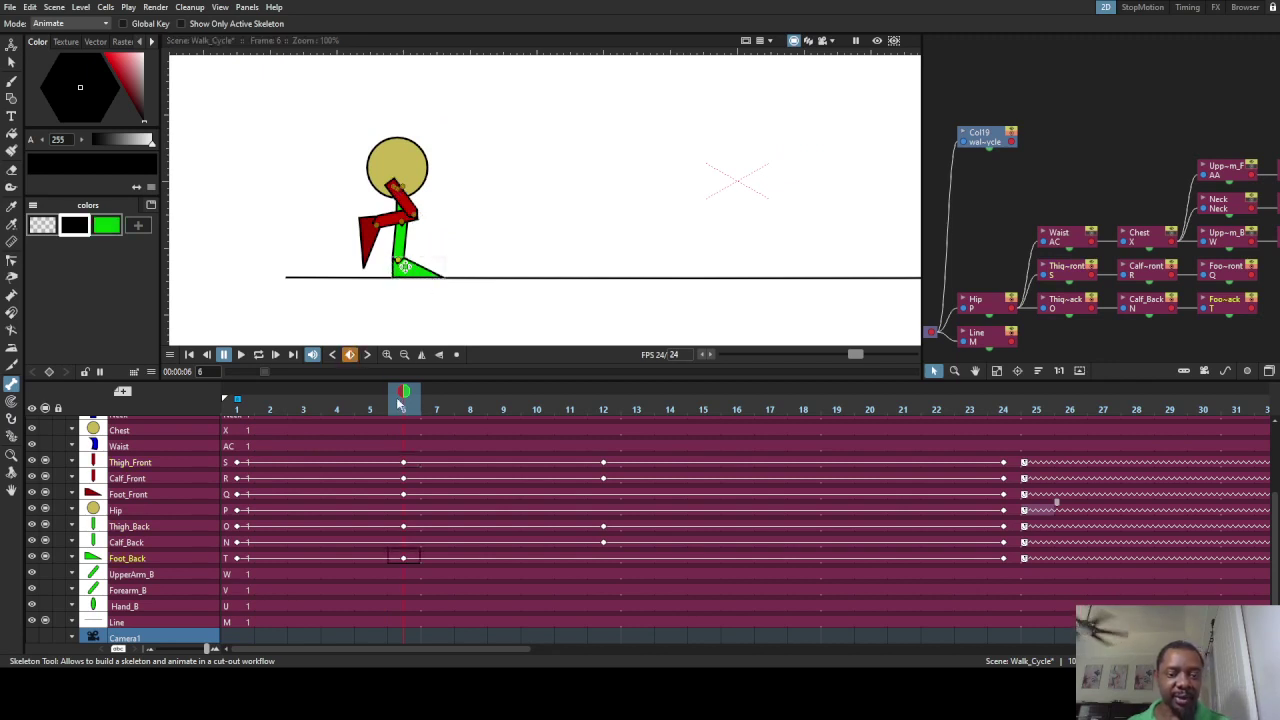
Step: Scrub the motion up to frame 12, and at frame 3 rotate the back thigh forward
drag(403, 393, 593, 436)
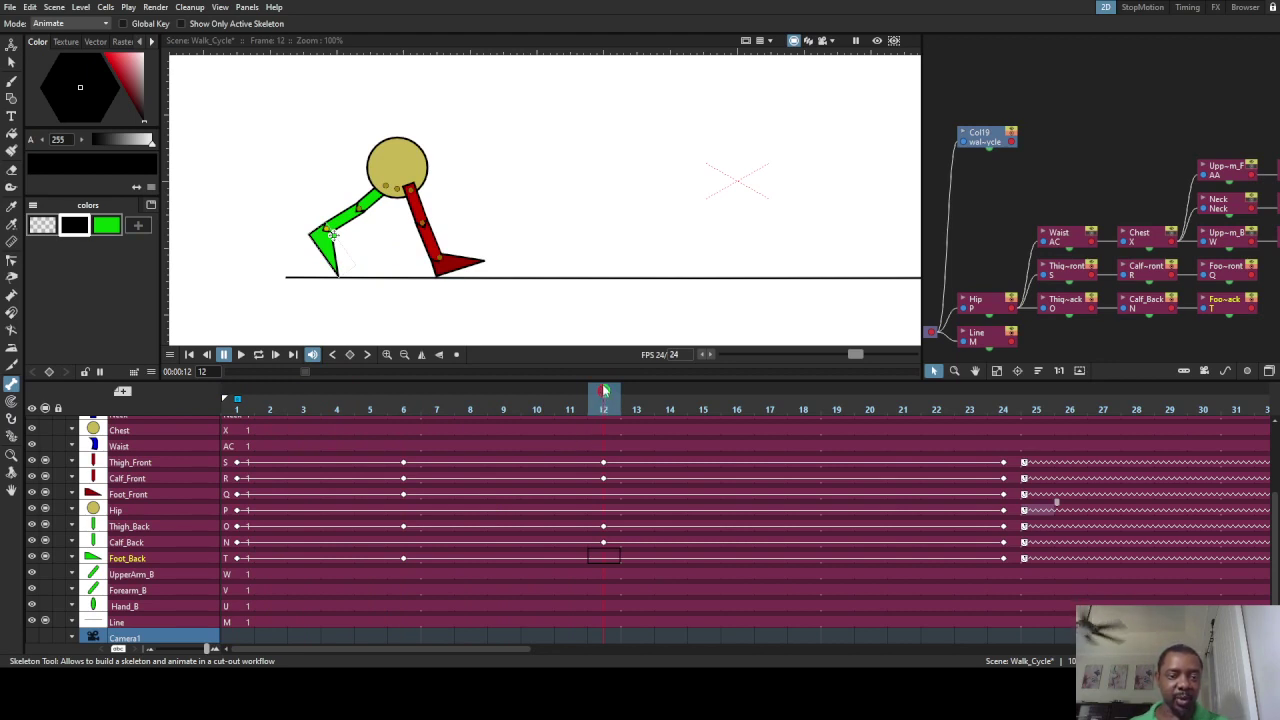
drag(603, 390, 299, 405)
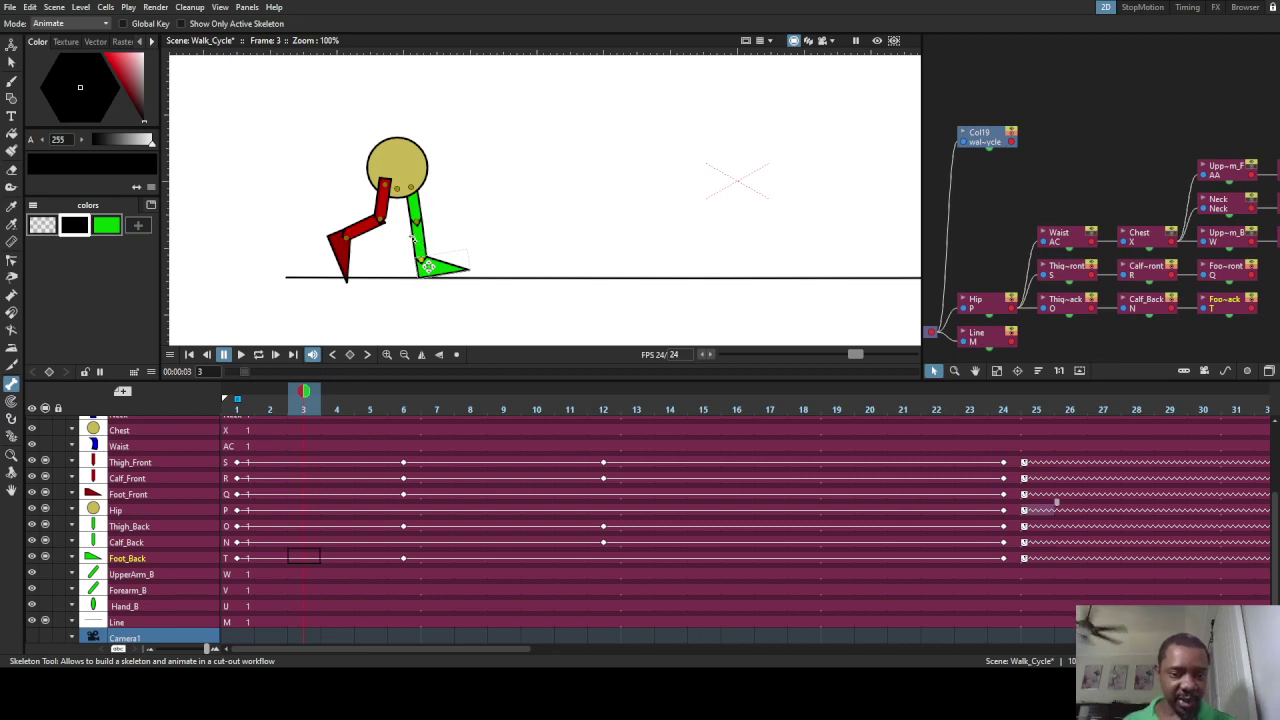
click(405, 197)
scroll(413, 210, up, 4)
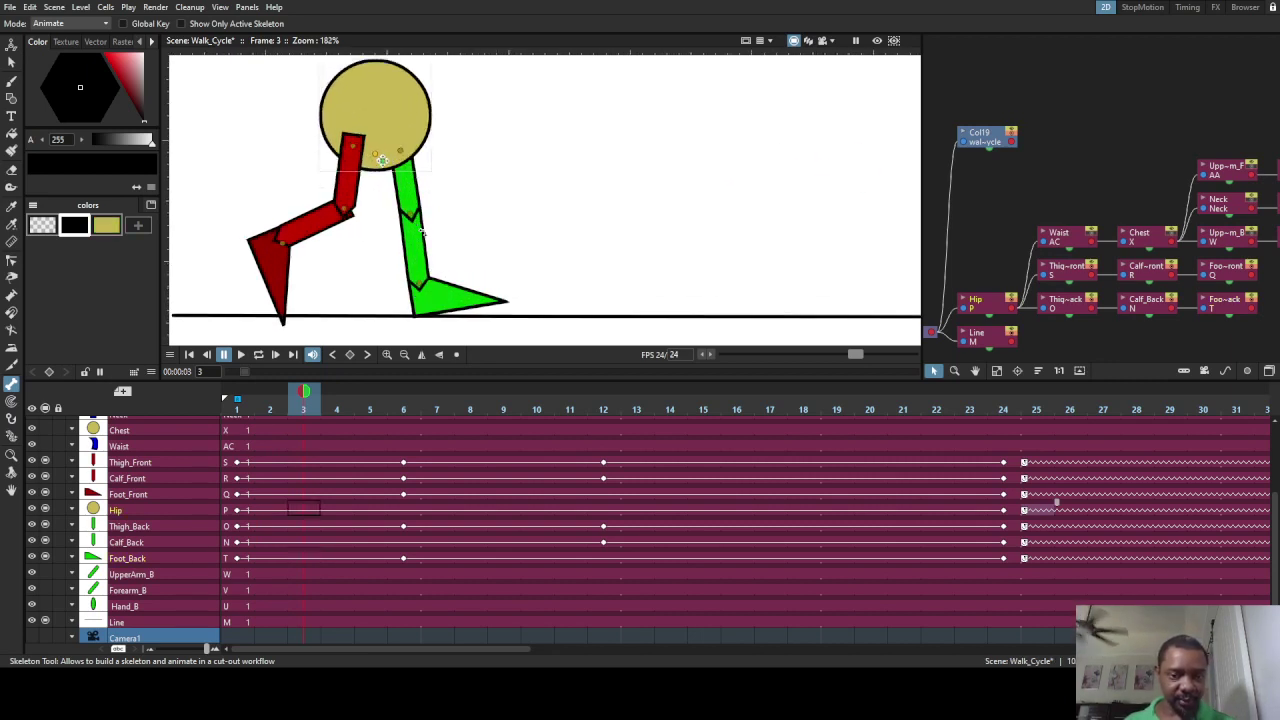
click(405, 179)
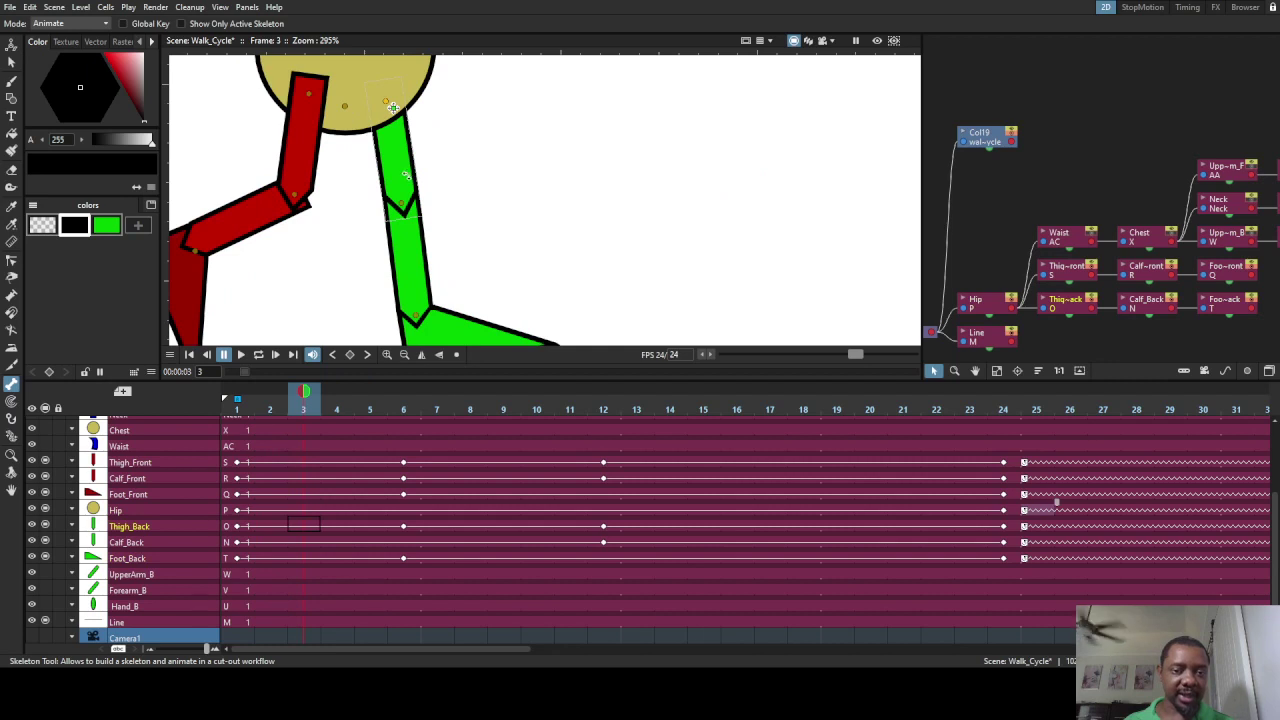
drag(406, 176, 424, 171)
Step: At frame 3, rotate the back calf so its foot rests flat on the ground and raise the front calf slightly
click(418, 272)
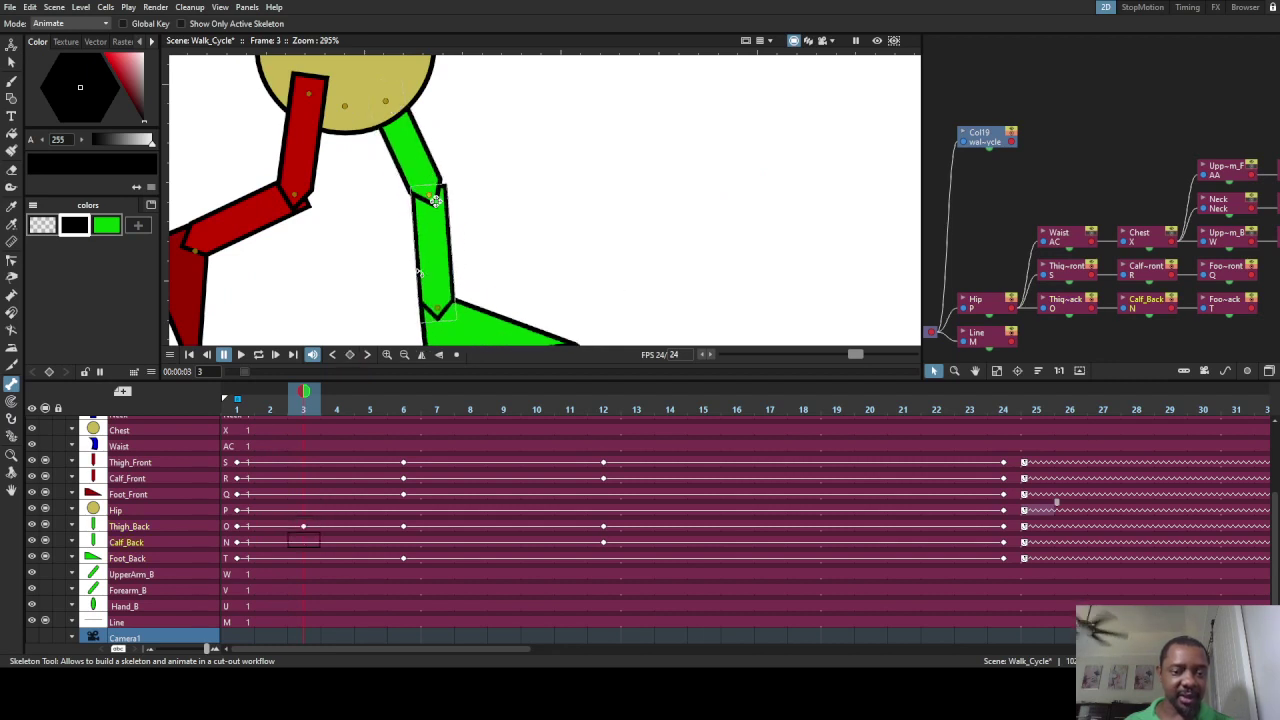
drag(418, 272, 418, 274)
scroll(427, 276, down, 2)
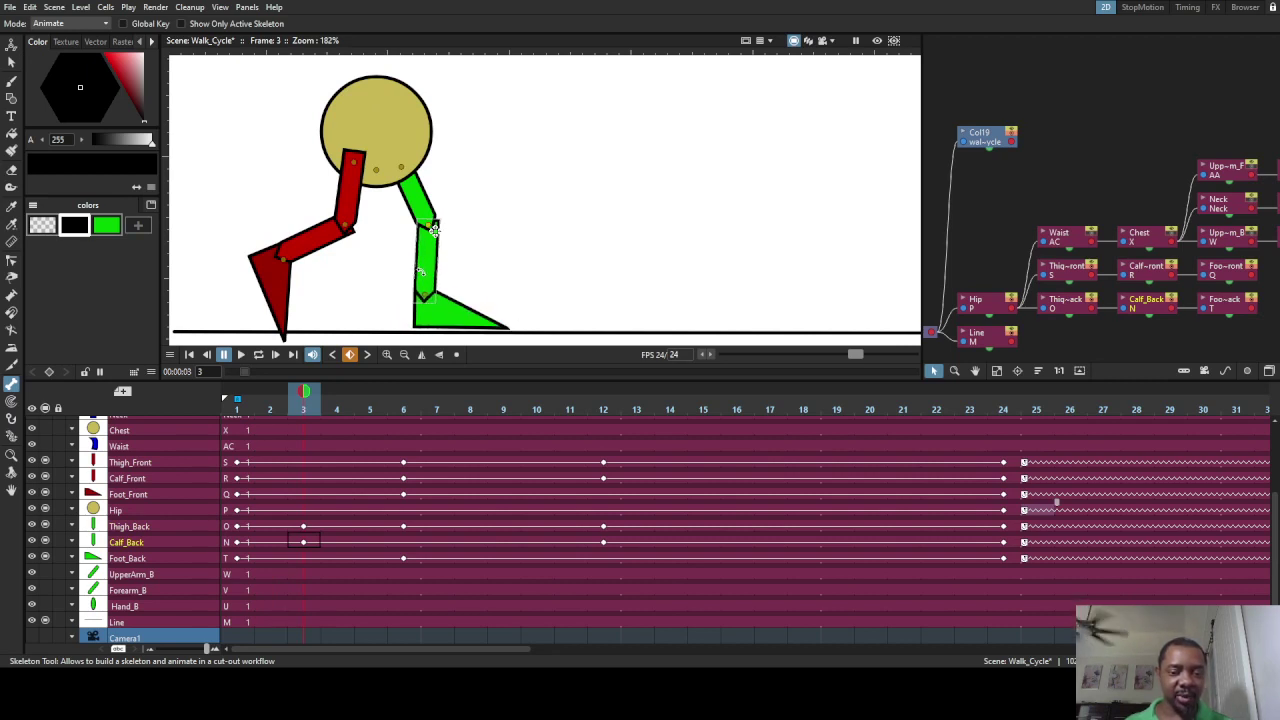
drag(422, 271, 417, 270)
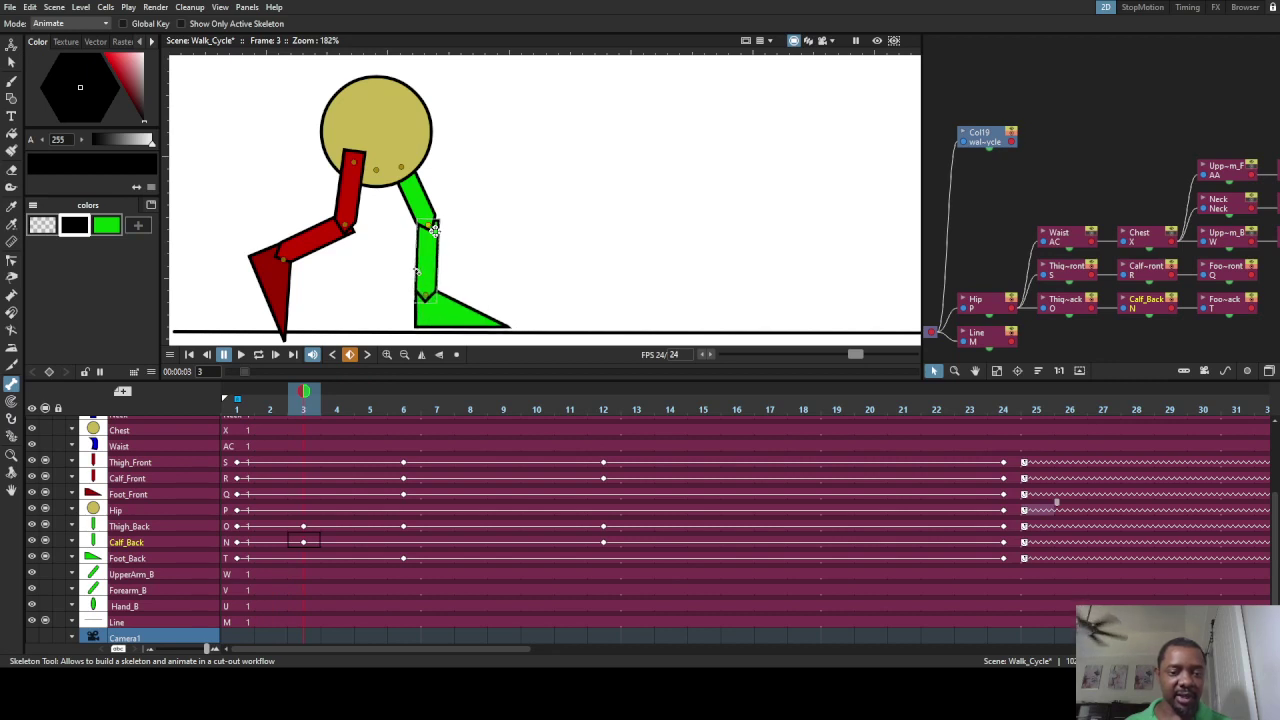
drag(306, 242, 350, 232)
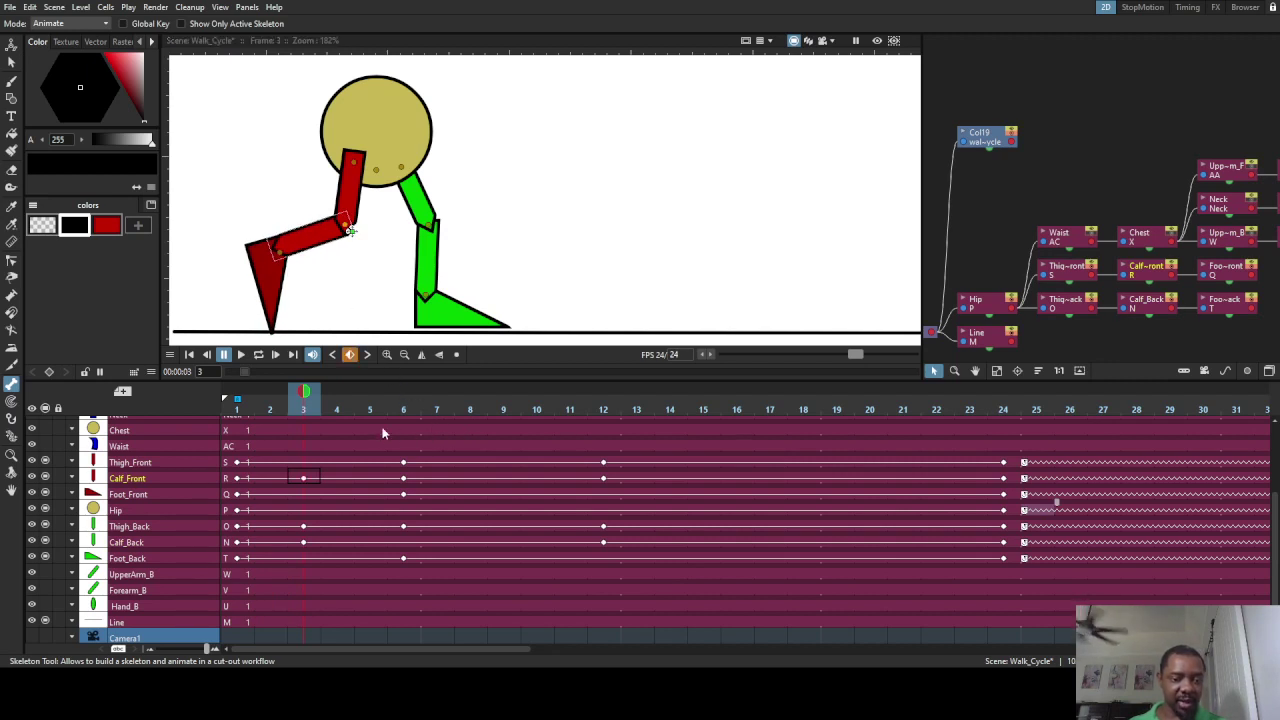
Step: At frame 6, rotate the back calf nearly upright and realign the back foot flat with the ground line
drag(305, 396, 275, 412)
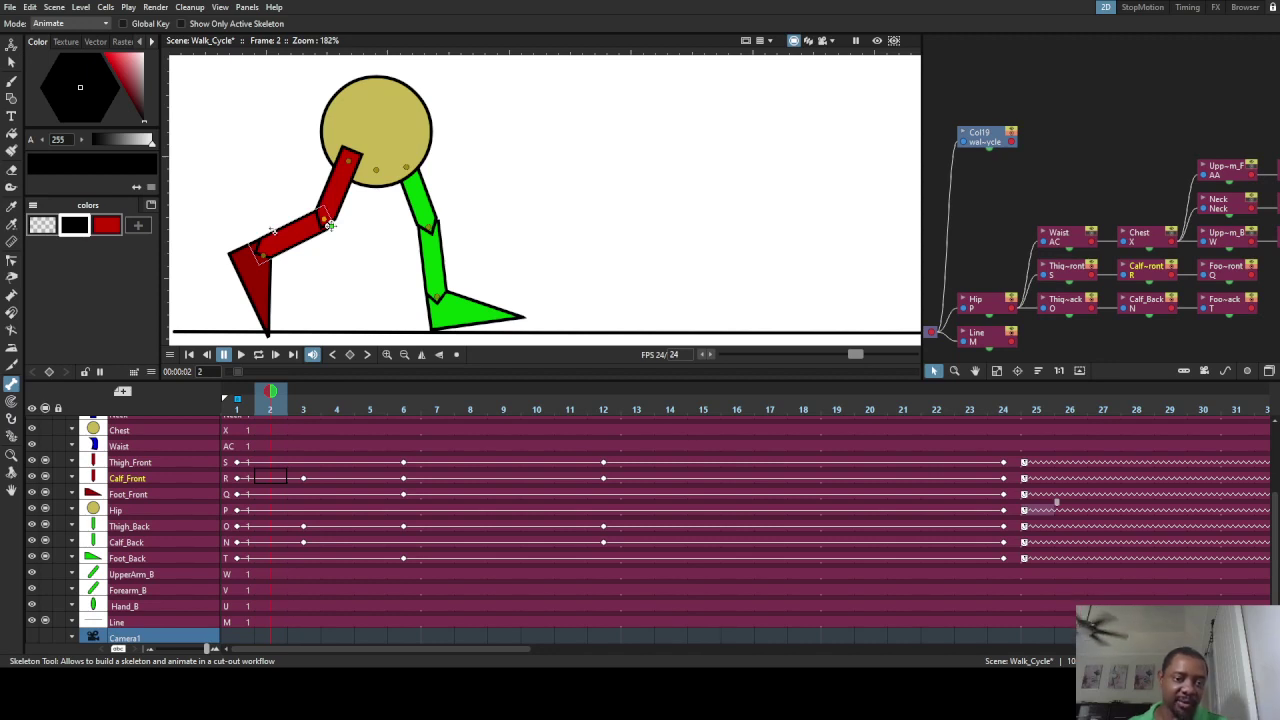
drag(276, 404, 397, 445)
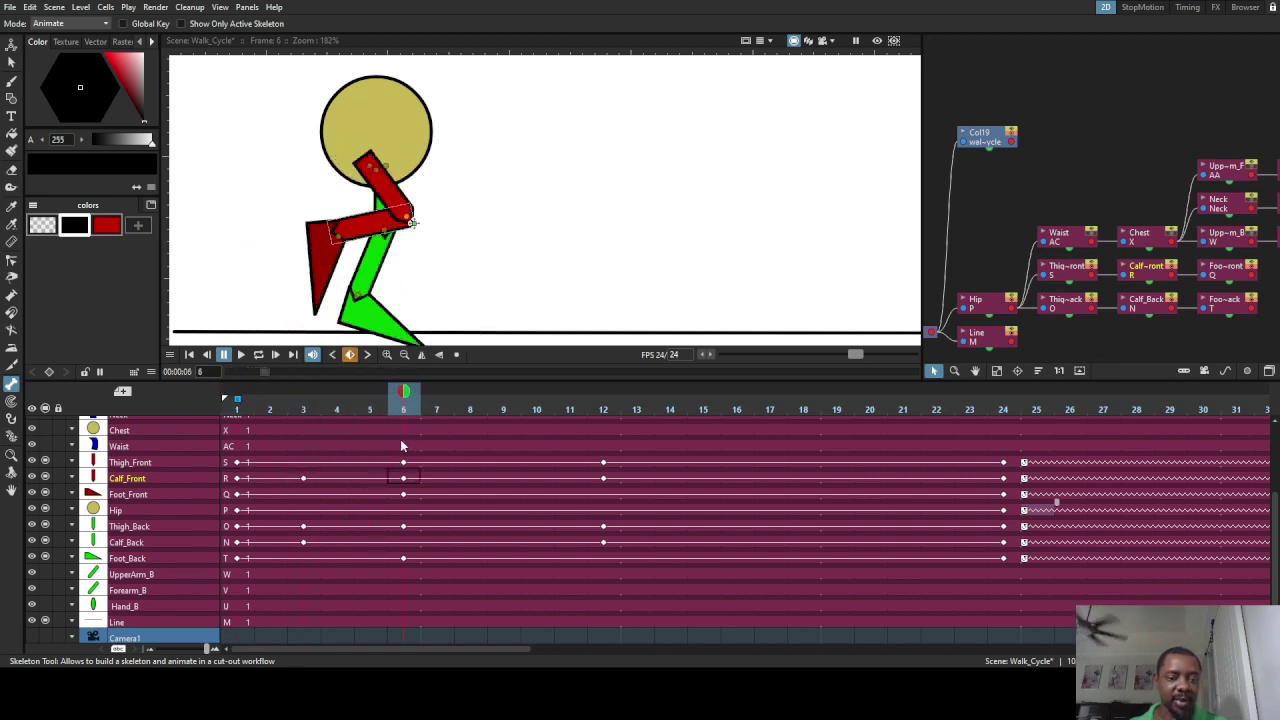
click(385, 320)
drag(385, 320, 390, 236)
click(398, 312)
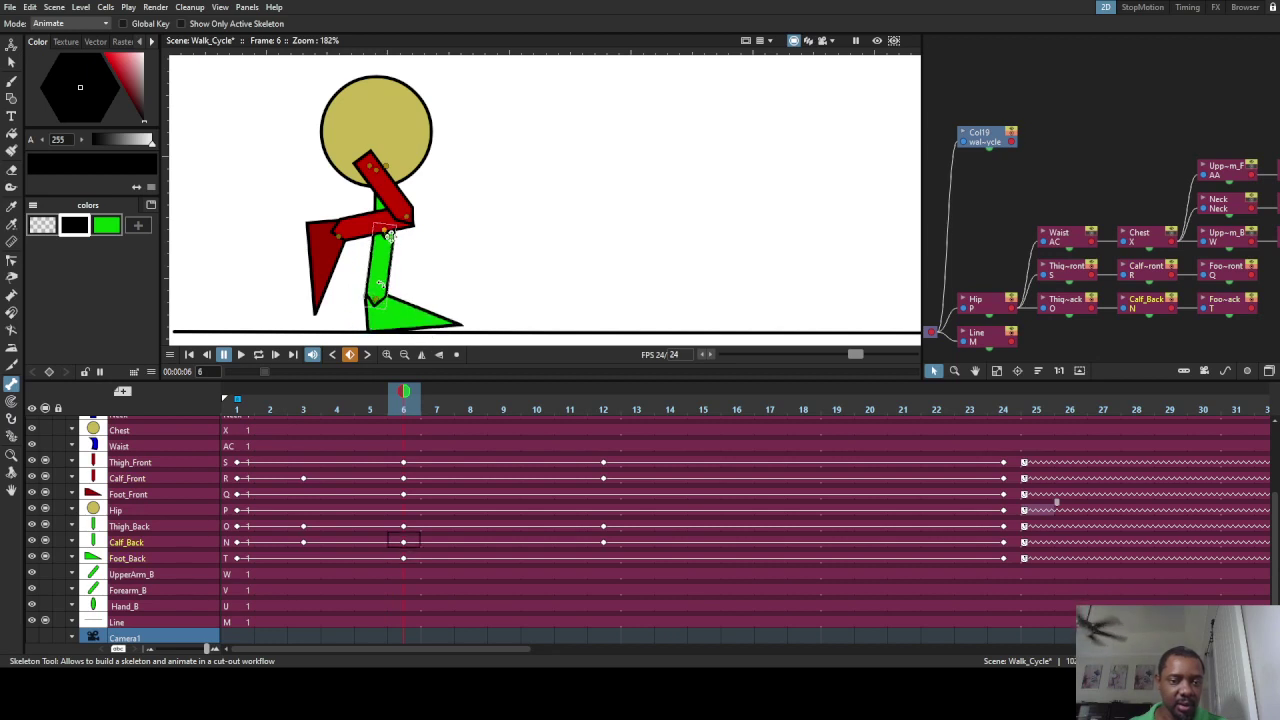
click(380, 302)
drag(380, 302, 382, 305)
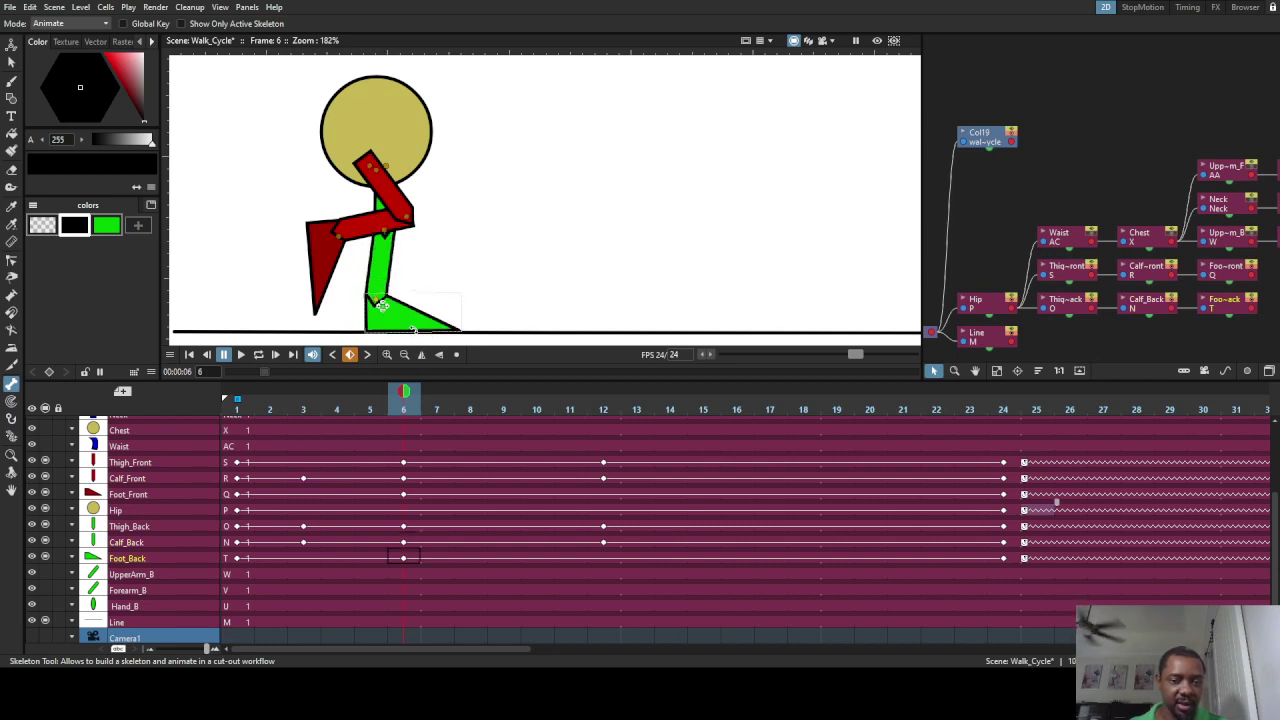
Step: At frame 9, rotate the front thigh well forward, then tip the back foot toe-down and swing the back thigh slightly backward
mouse_move(408, 402)
mouse_down()
mouse_move(237, 410)
mouse_move(403, 410)
mouse_move(533, 434)
mouse_move(509, 435)
mouse_up()
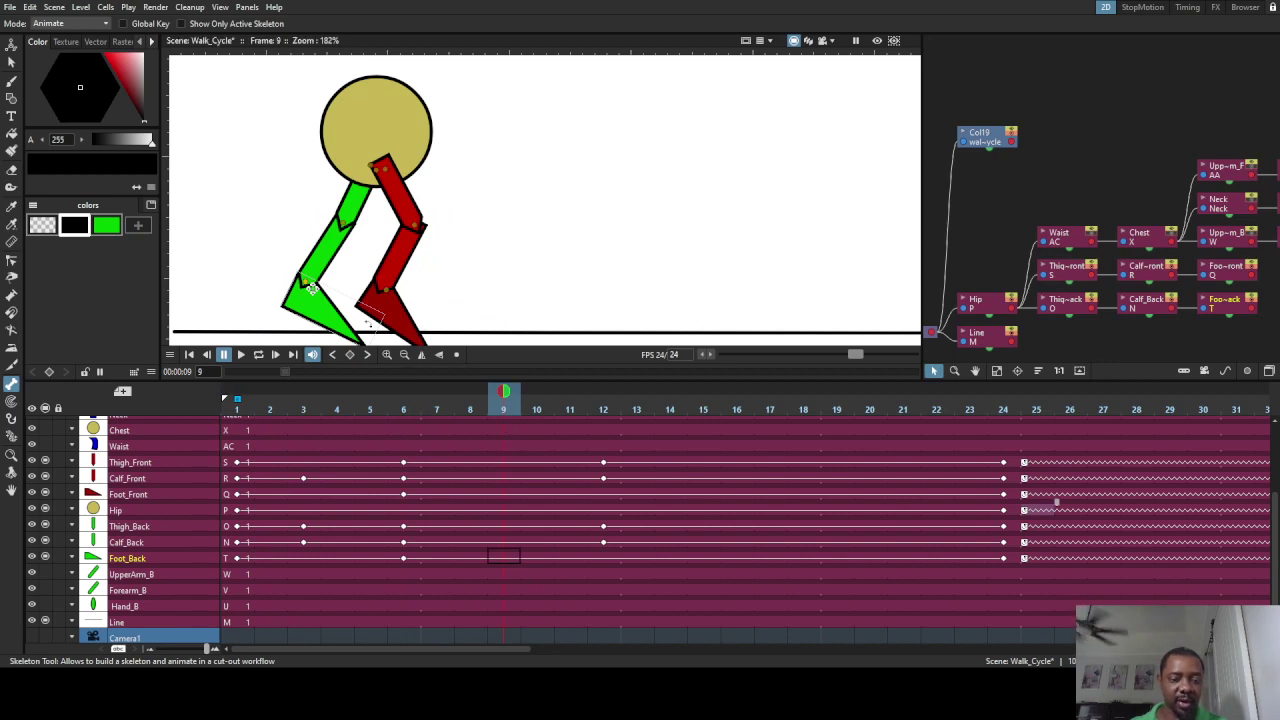
drag(400, 208, 440, 210)
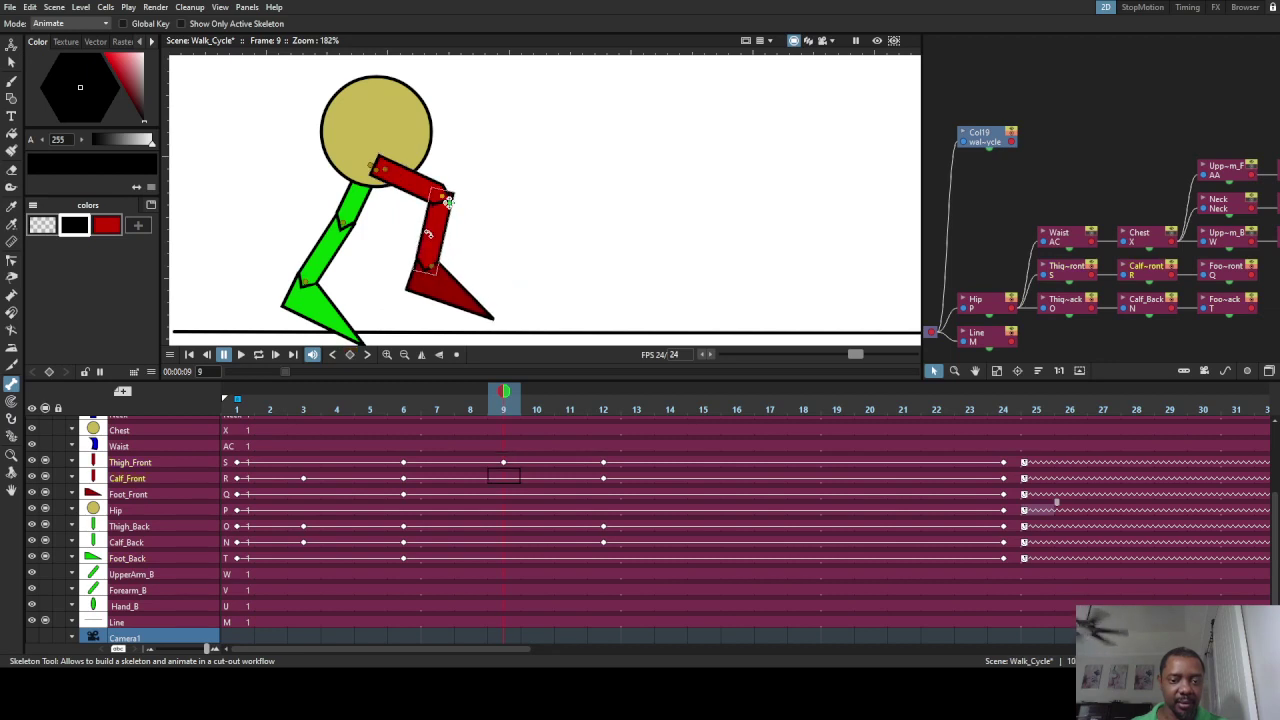
click(348, 226)
drag(323, 315, 309, 327)
drag(378, 168, 377, 172)
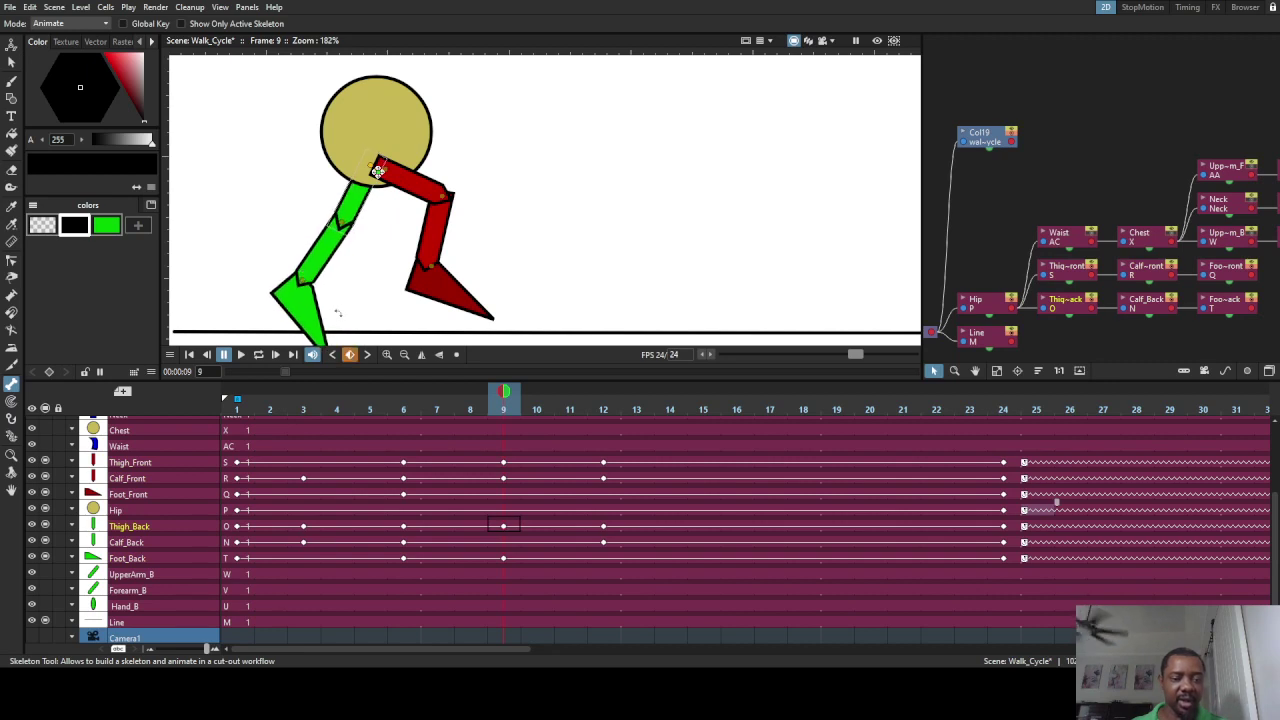
Step: At frame 18, rotate the front thigh and calf upright beneath the hip and set the front foot flat on the ground line
scroll(356, 338, down, 3)
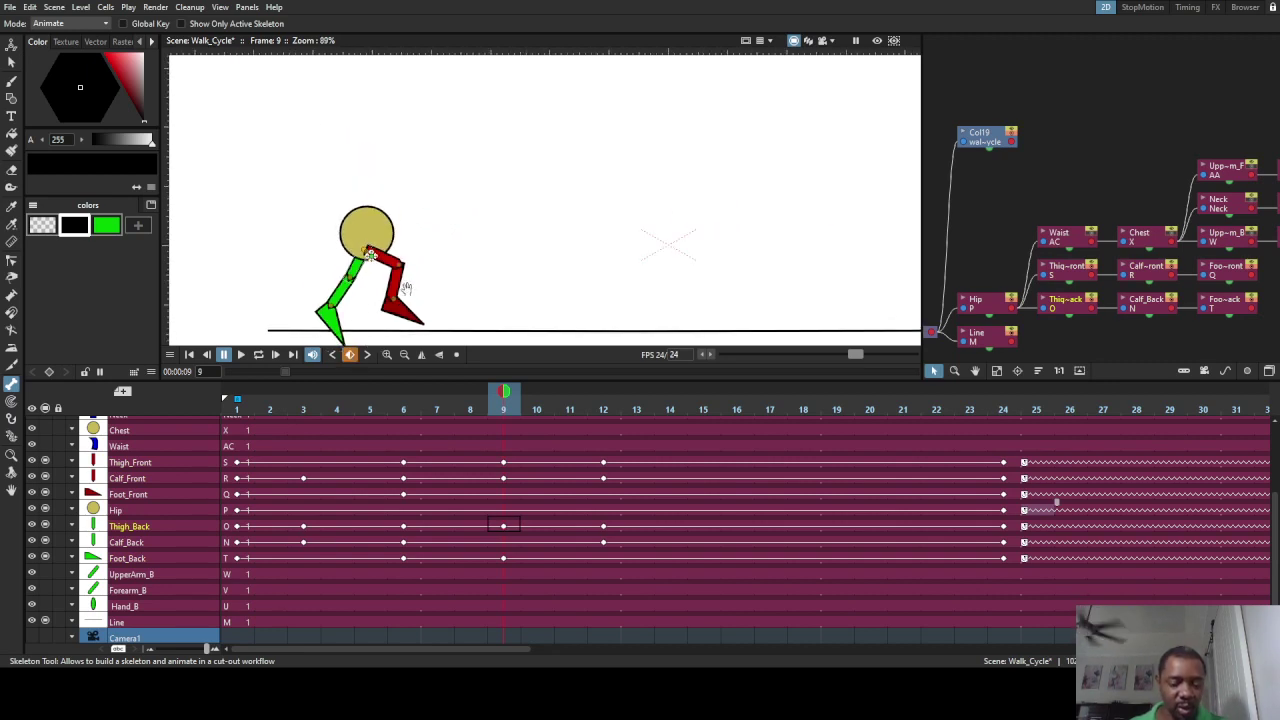
drag(406, 289, 452, 219)
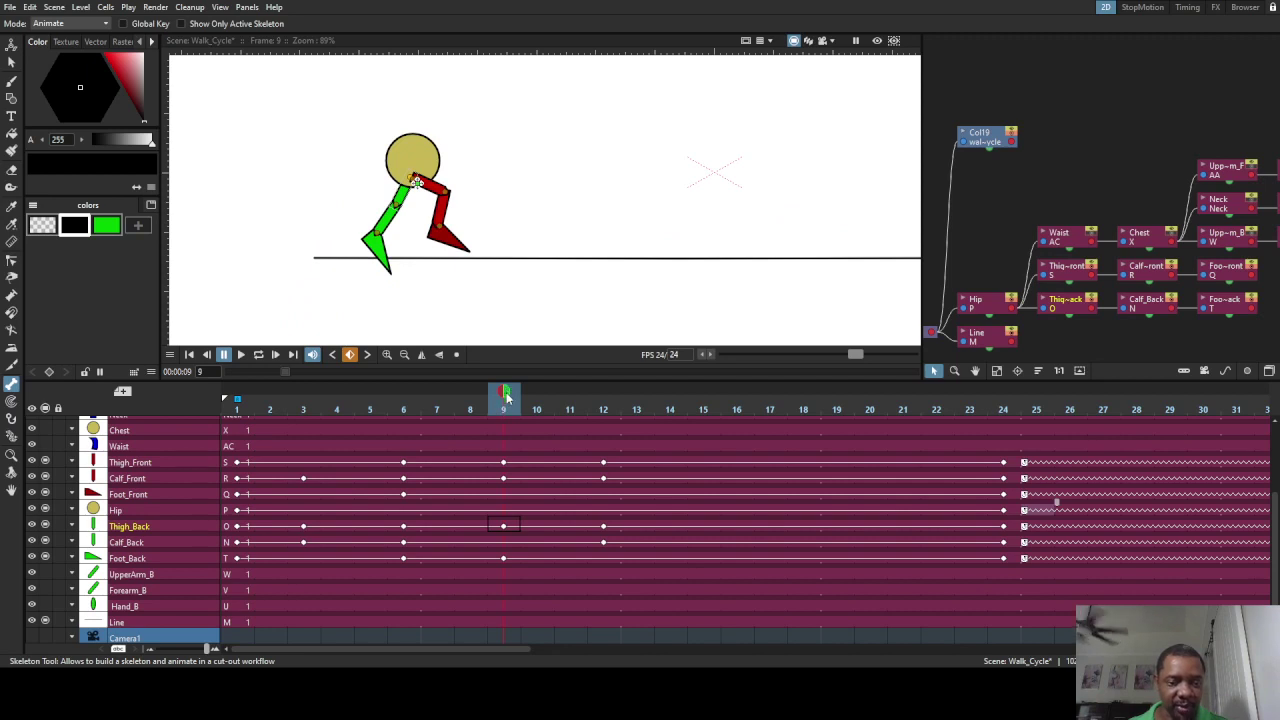
drag(502, 410, 790, 430)
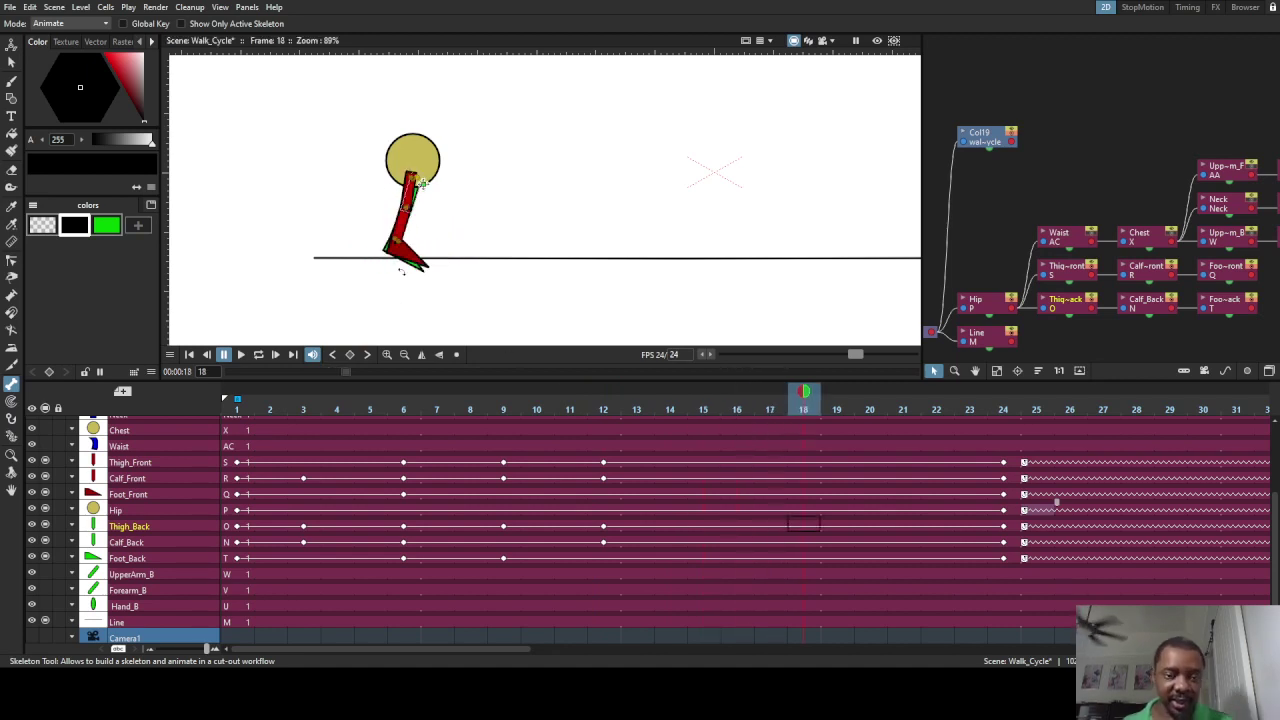
scroll(407, 262, up, 3)
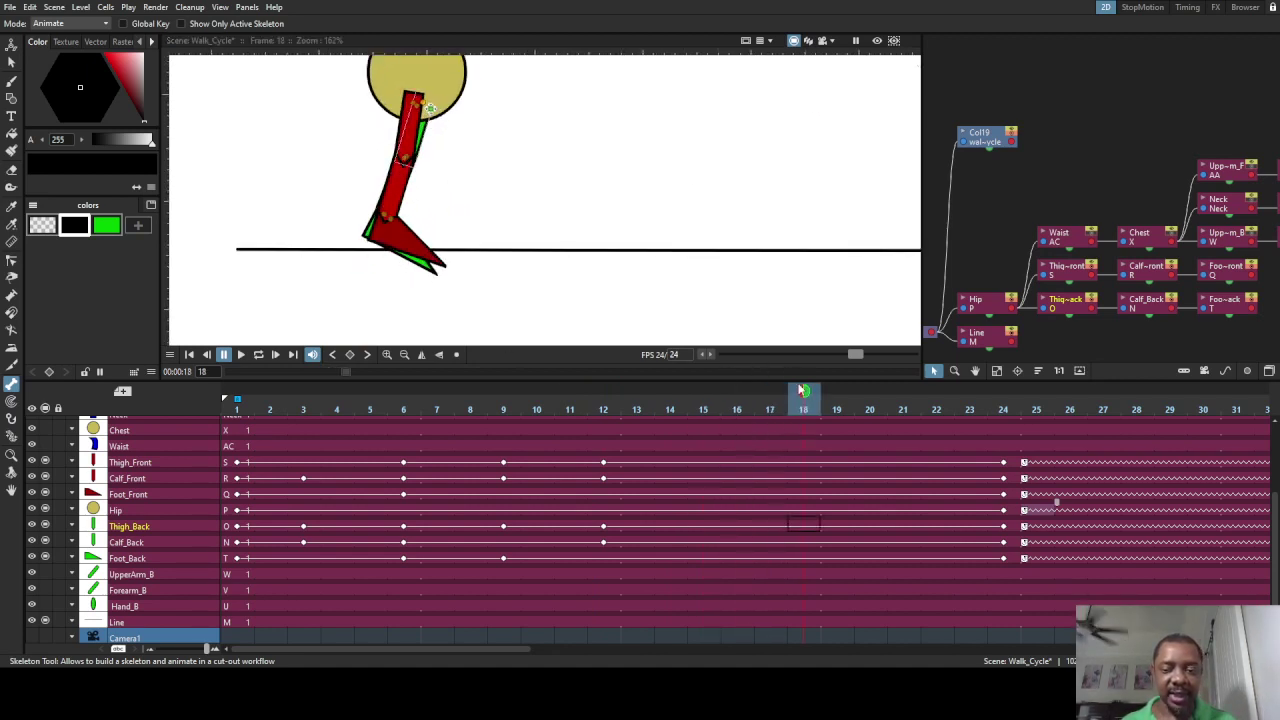
mouse_move(803, 405)
mouse_down()
mouse_move(691, 403)
mouse_move(805, 408)
mouse_up()
click(386, 187)
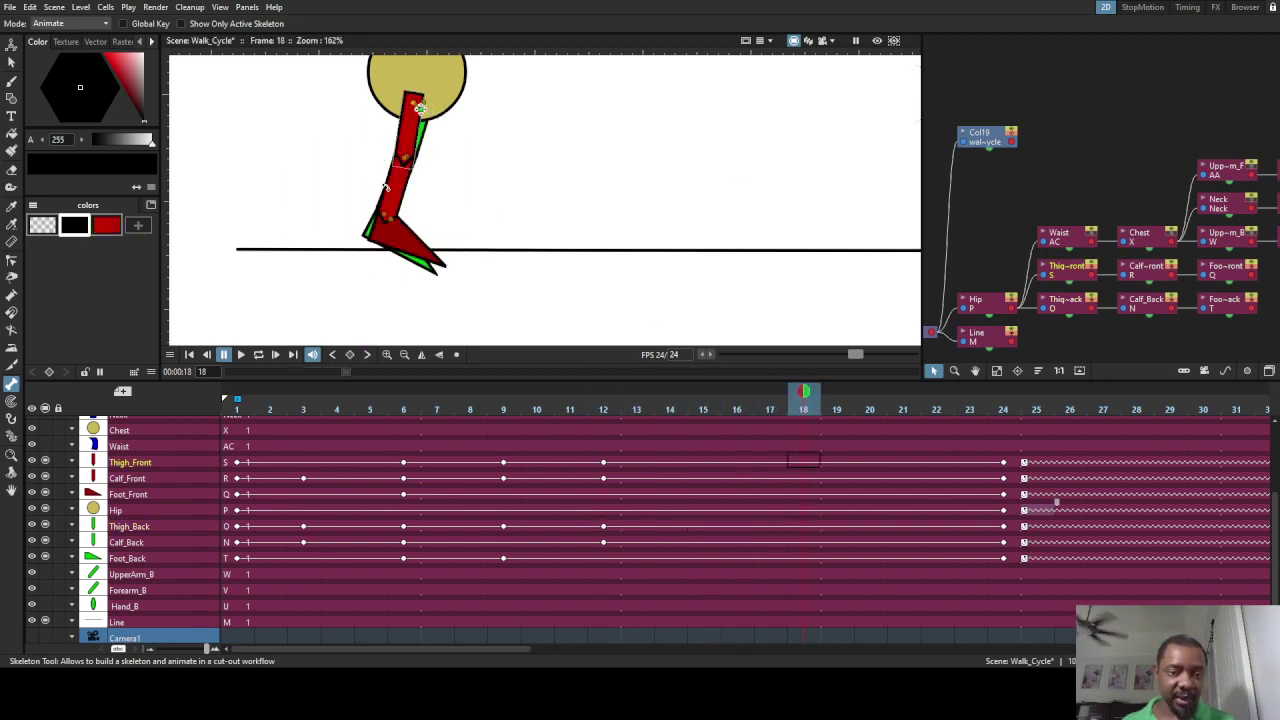
drag(388, 187, 415, 140)
click(413, 205)
click(419, 109)
click(420, 108)
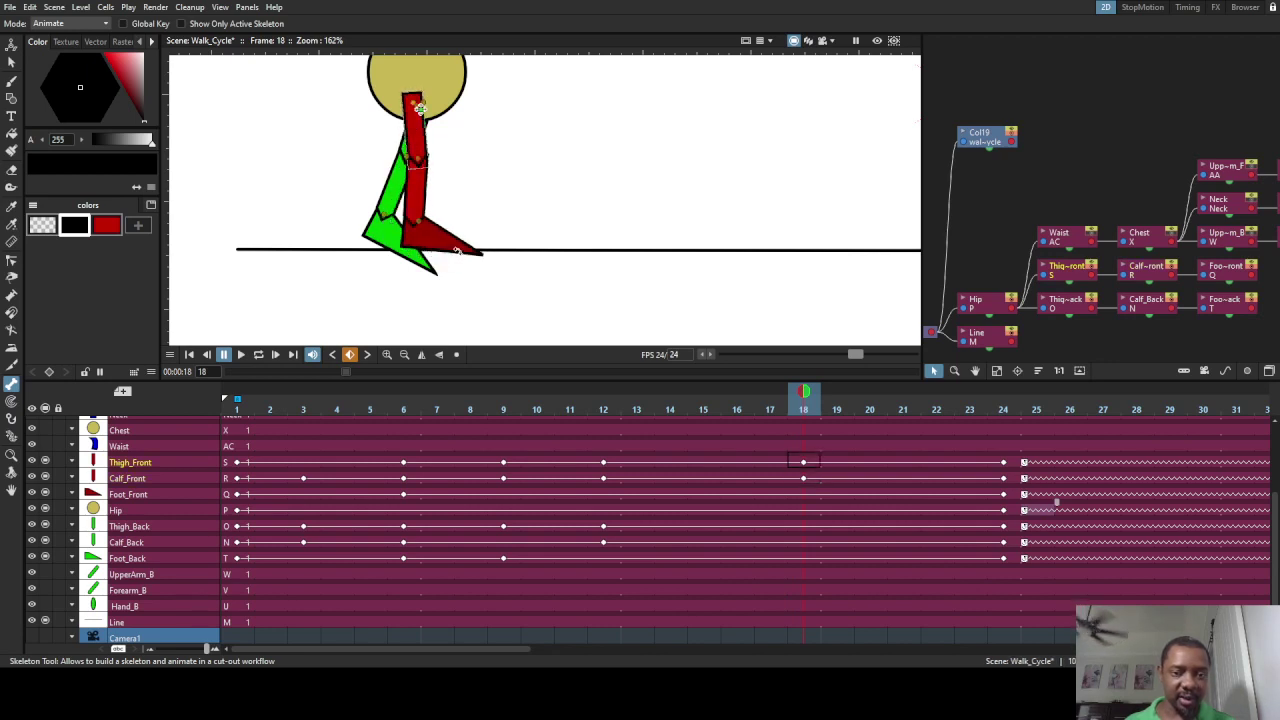
click(426, 228)
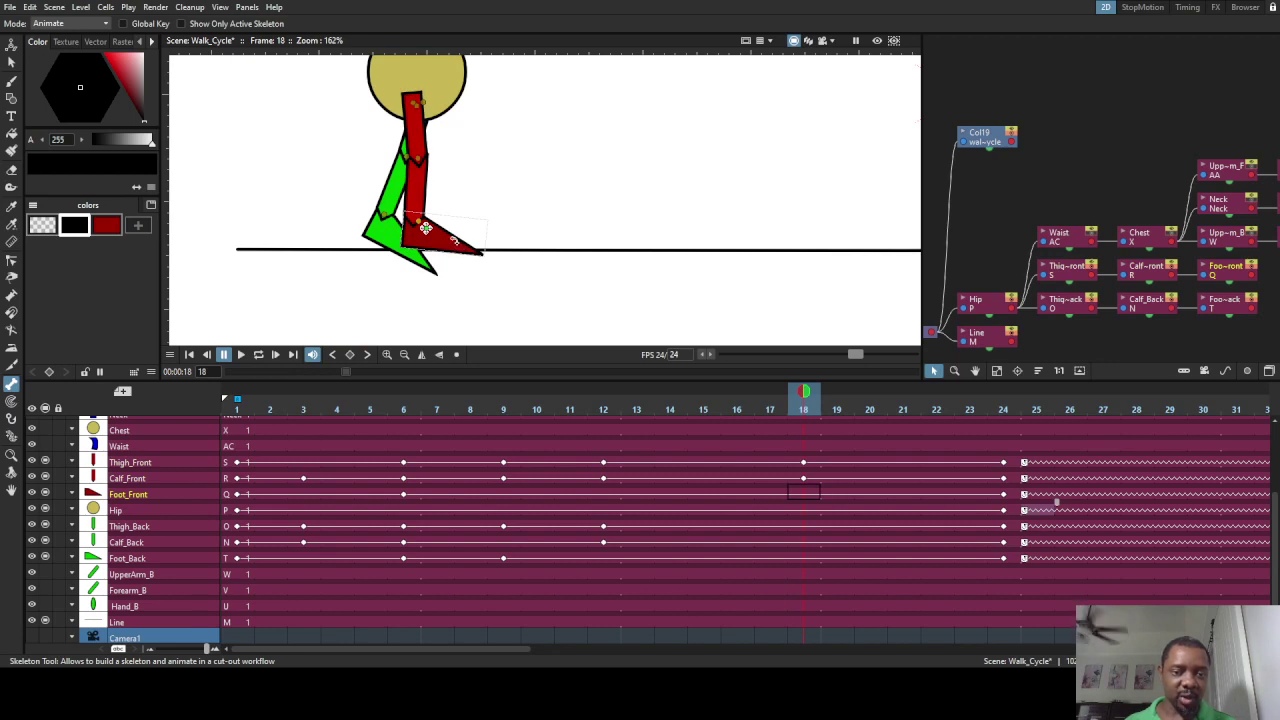
drag(426, 228, 454, 240)
Step: Review the motion from frame 6 to frame 18, and at frame 18 bend the back calf backward until nearly horizontal
click(408, 409)
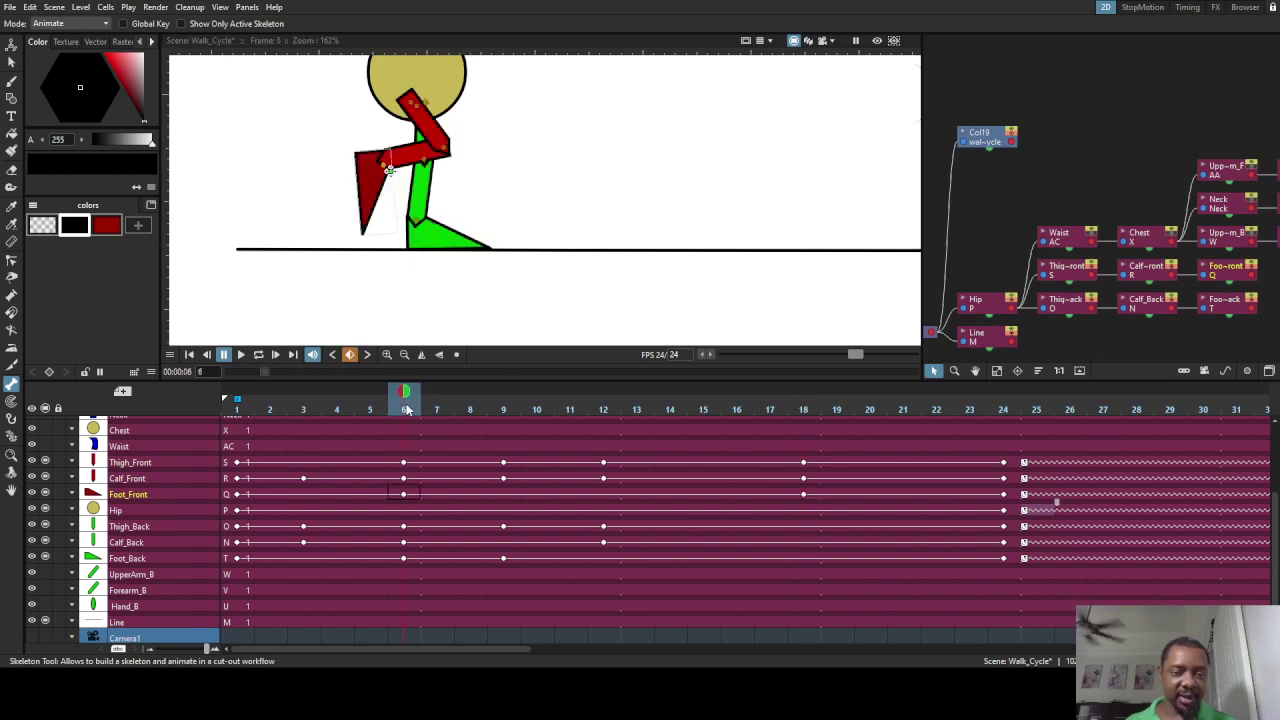
drag(407, 409, 810, 446)
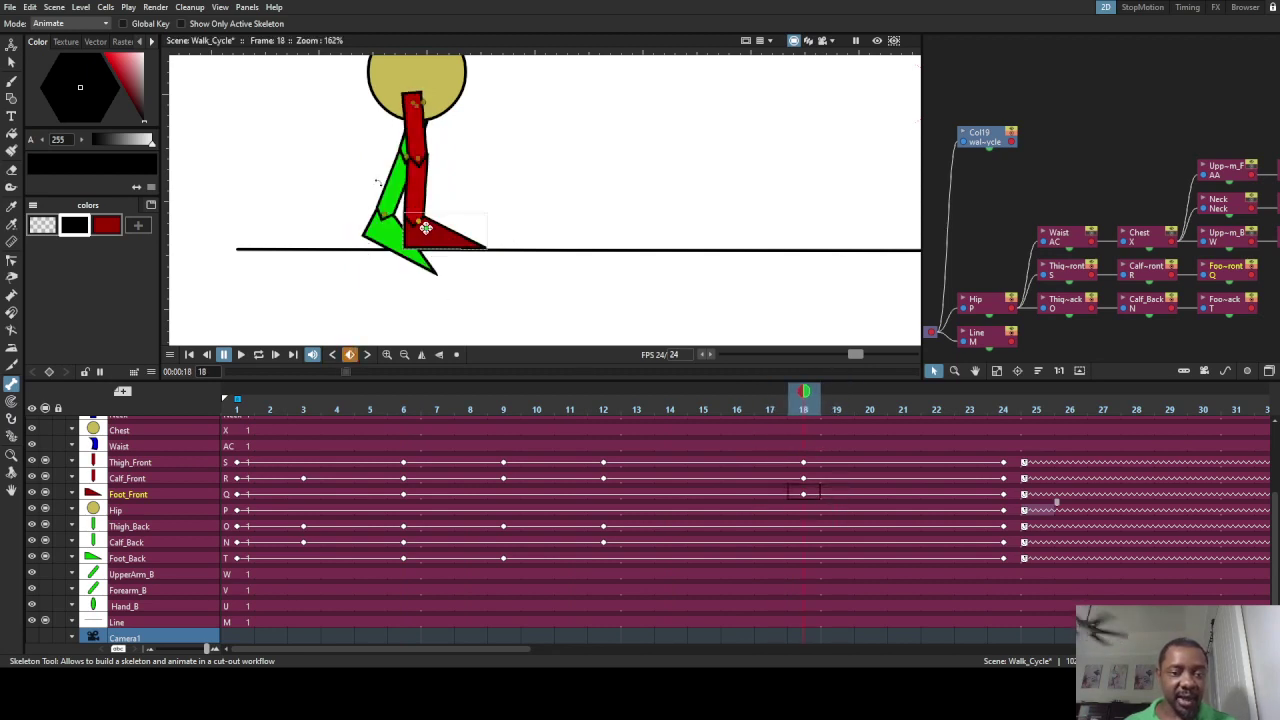
click(424, 163)
click(388, 197)
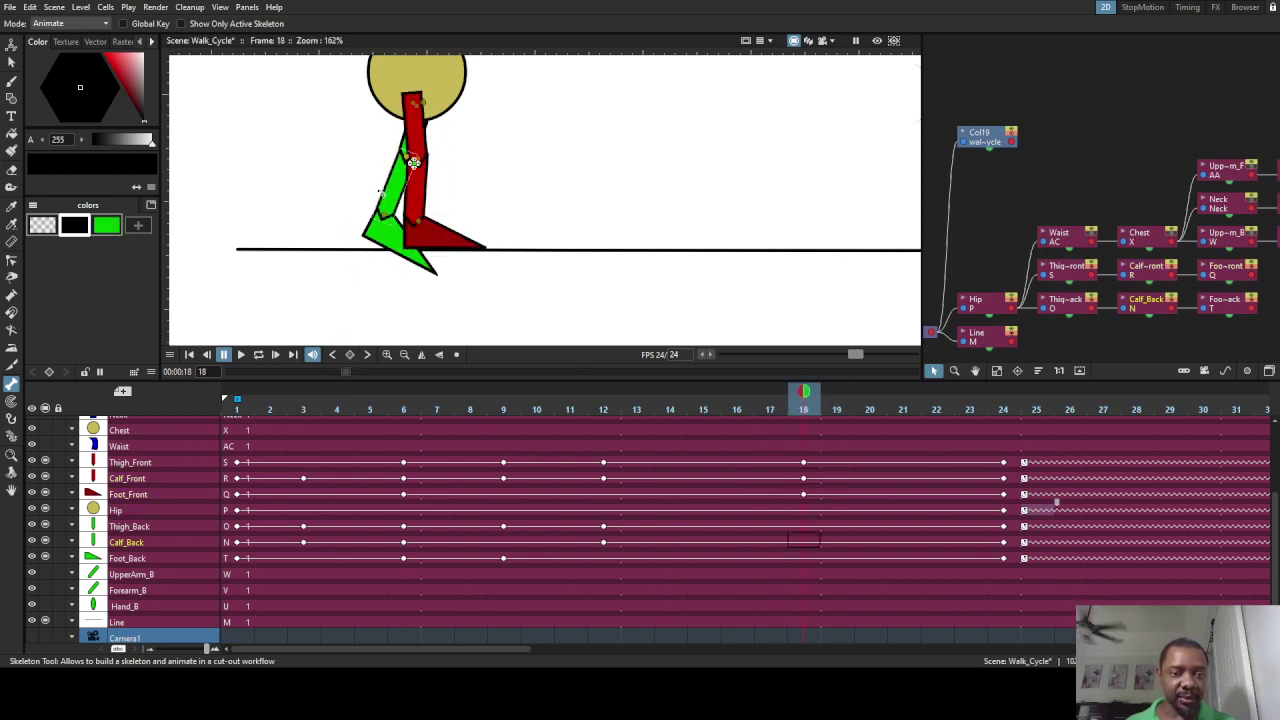
drag(408, 194, 371, 176)
key(ctrl+z)
scroll(424, 163, up, 3)
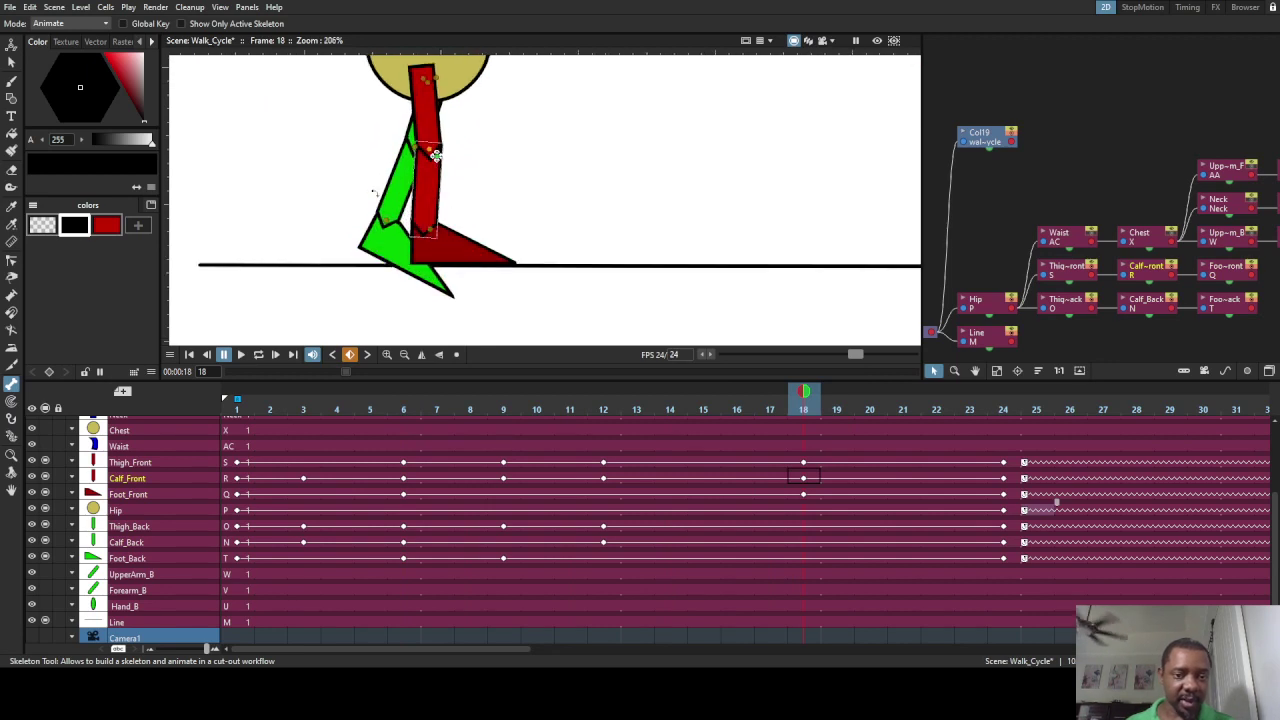
click(439, 133)
drag(439, 133, 442, 92)
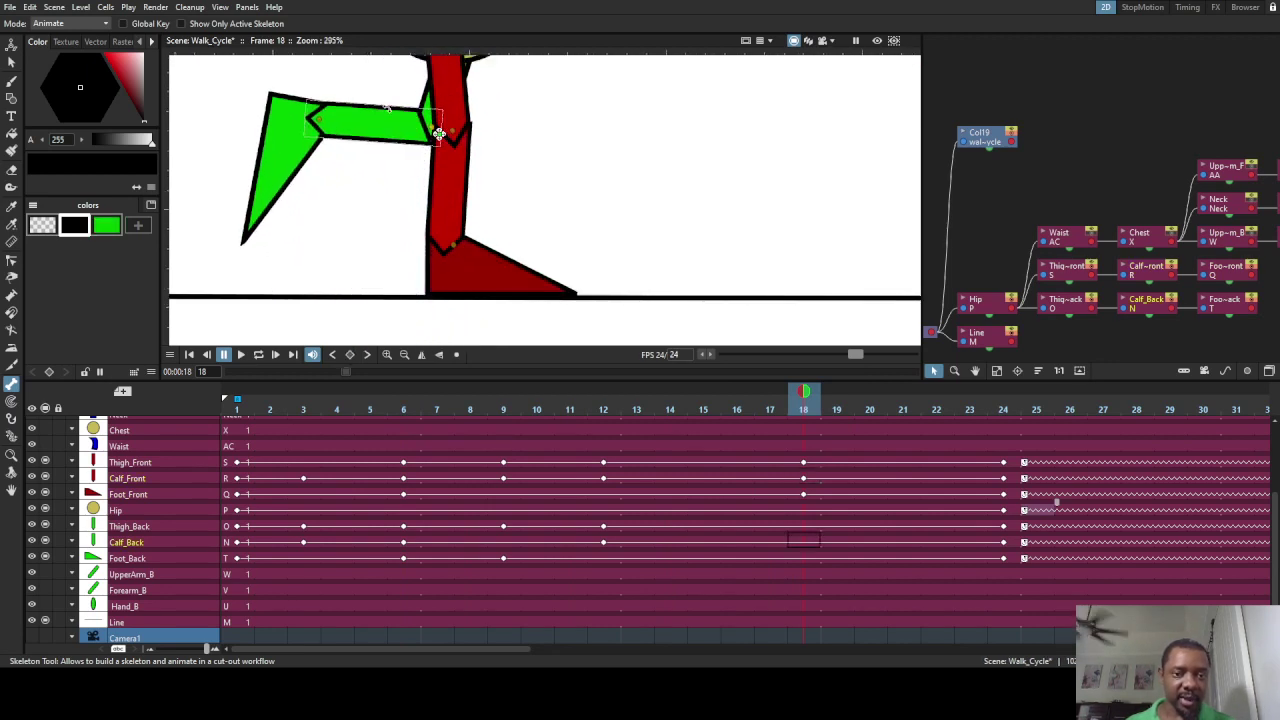
Step: At frame 18, swing the front leg out of the way and rotate the back thigh to a forward diagonal
click(419, 98)
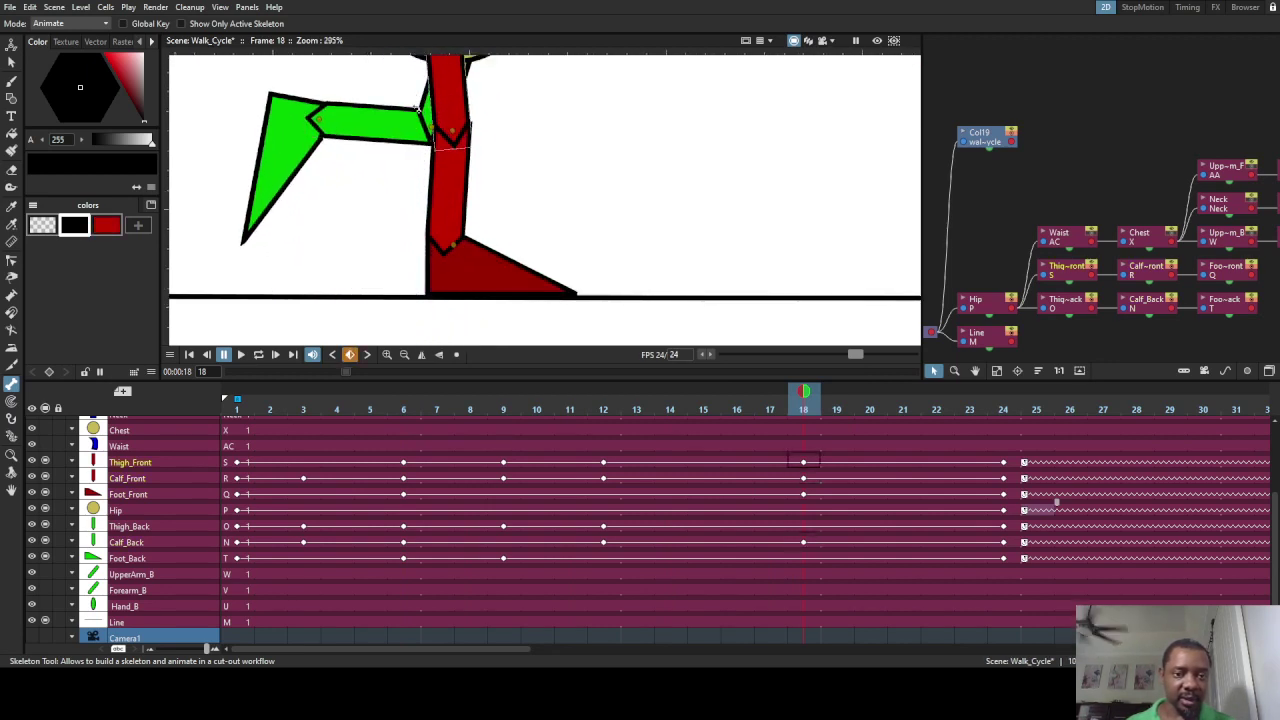
scroll(419, 108, up, 3)
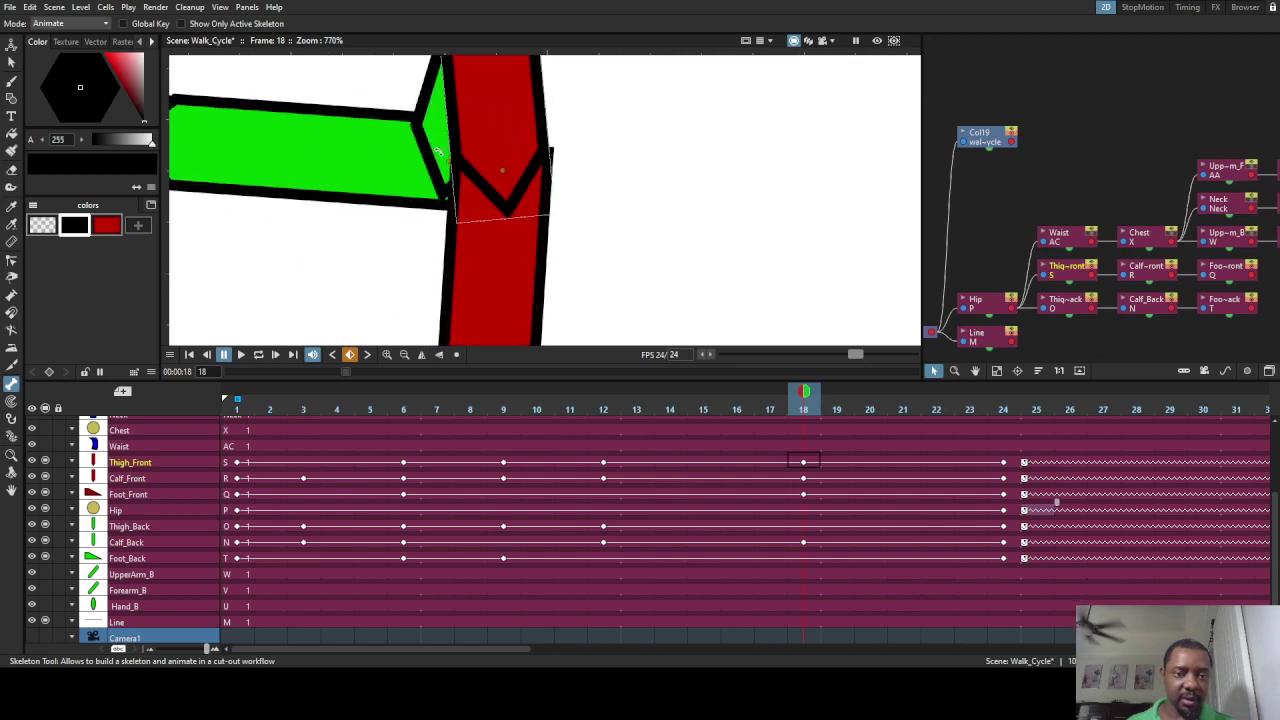
scroll(433, 166, up, 2)
drag(421, 111, 463, 320)
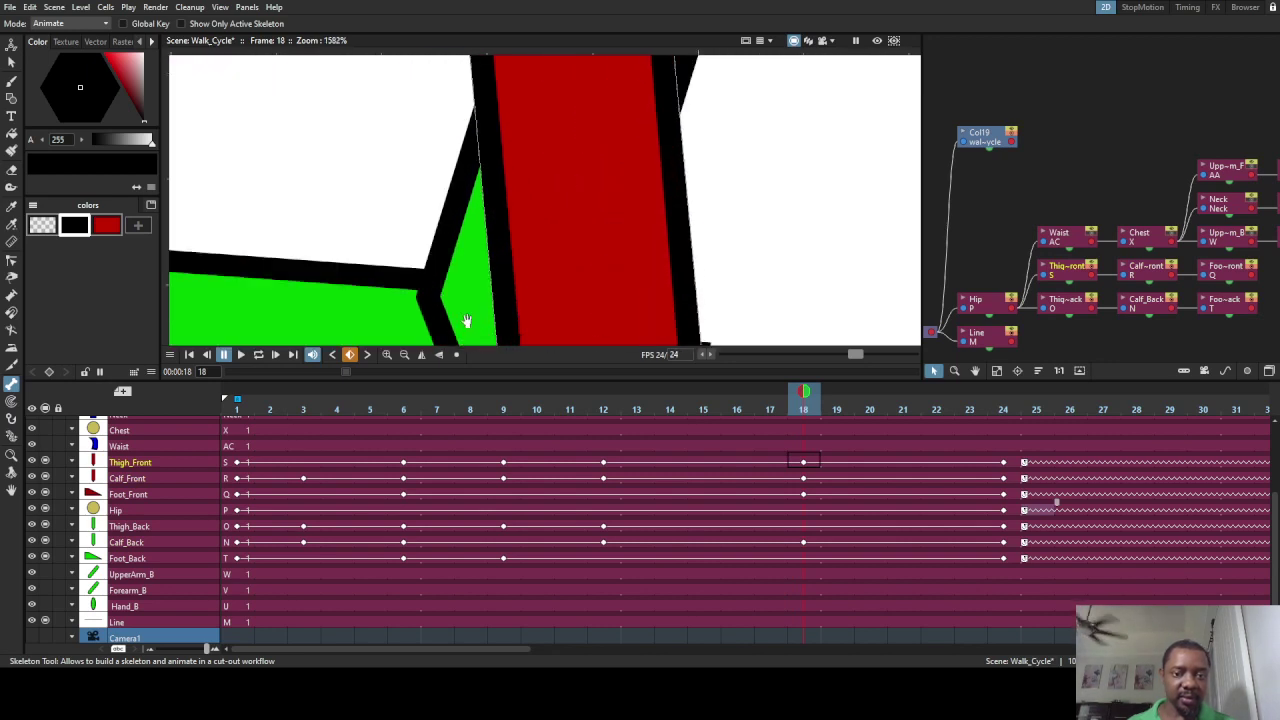
scroll(454, 289, down, 5)
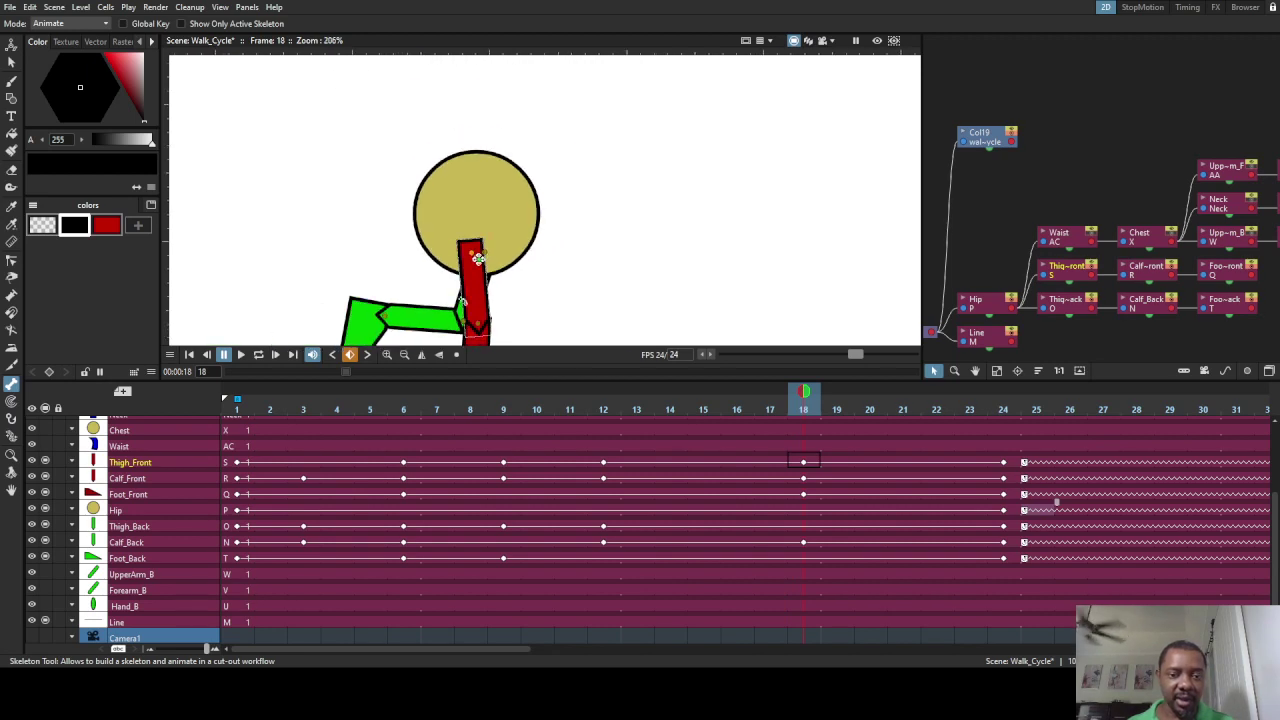
drag(478, 235, 515, 132)
scroll(478, 105, up, 4)
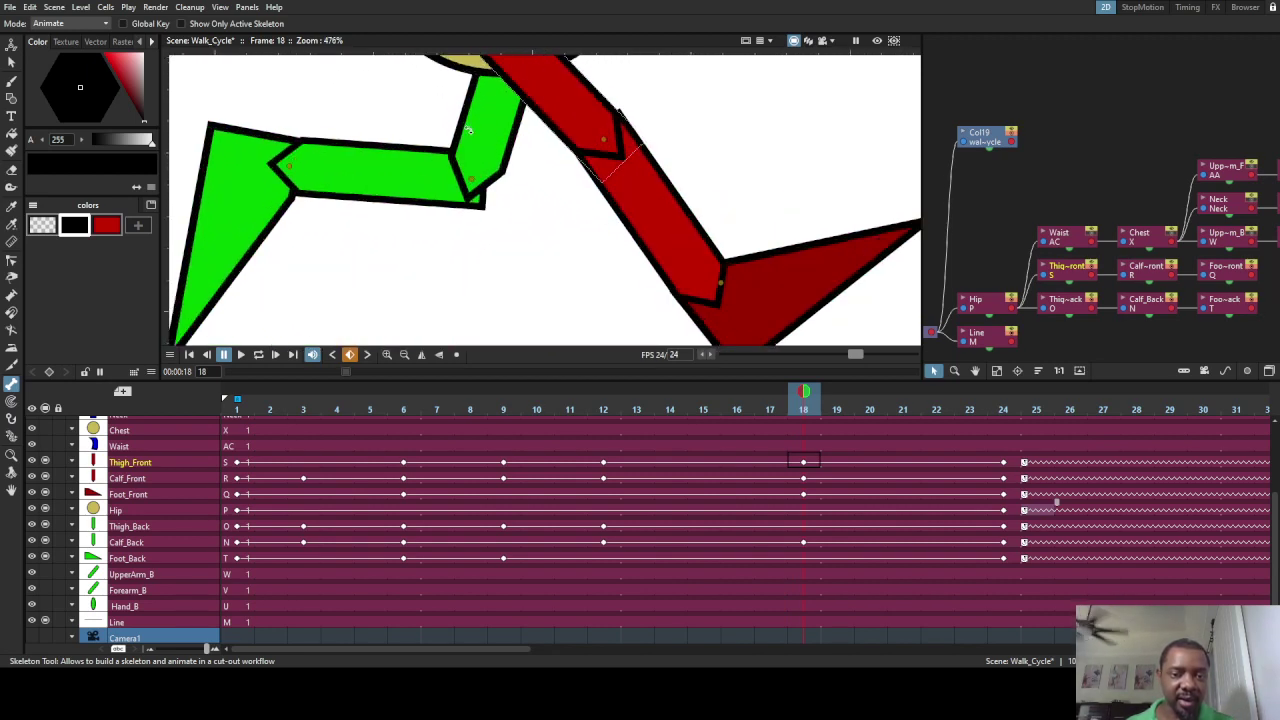
click(466, 121)
drag(463, 128, 597, 177)
Step: At frame 18, rotate the front thigh back to nearly upright so its foot rests flat on the ground line
scroll(597, 177, down, 2)
drag(565, 260, 486, 262)
scroll(493, 112, down, 2)
scroll(493, 112, down, 1)
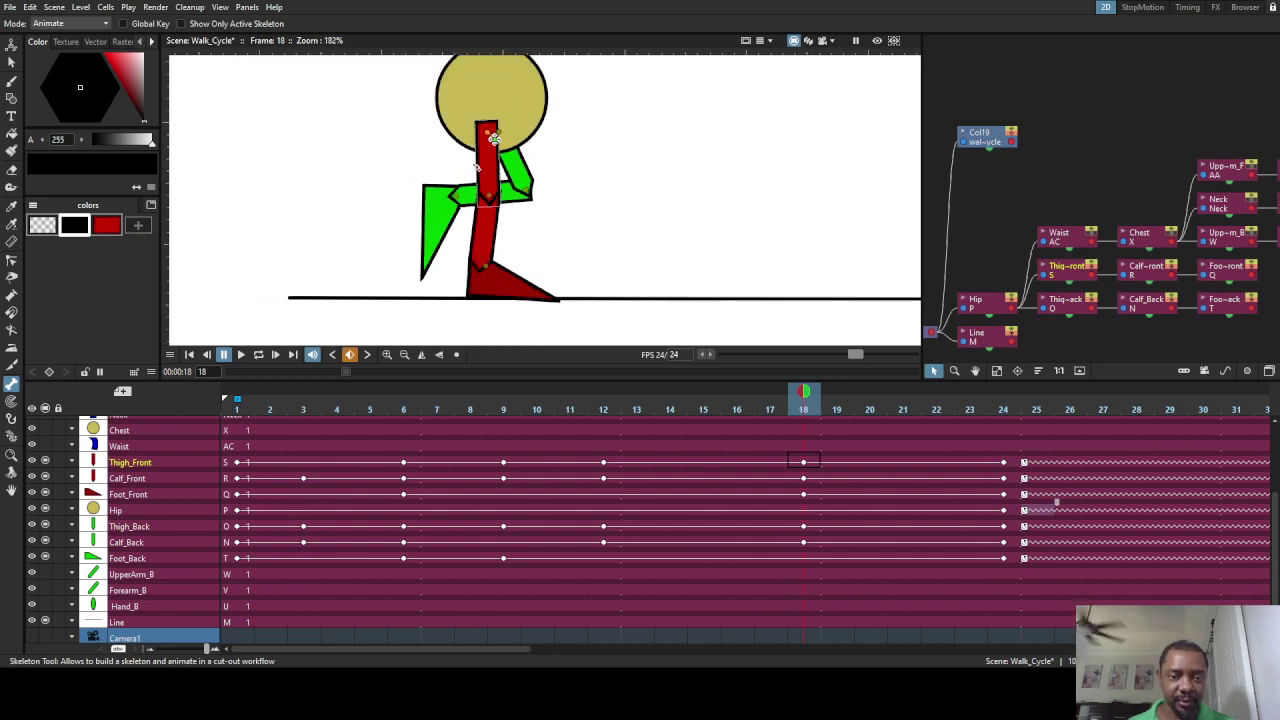
drag(482, 170, 481, 173)
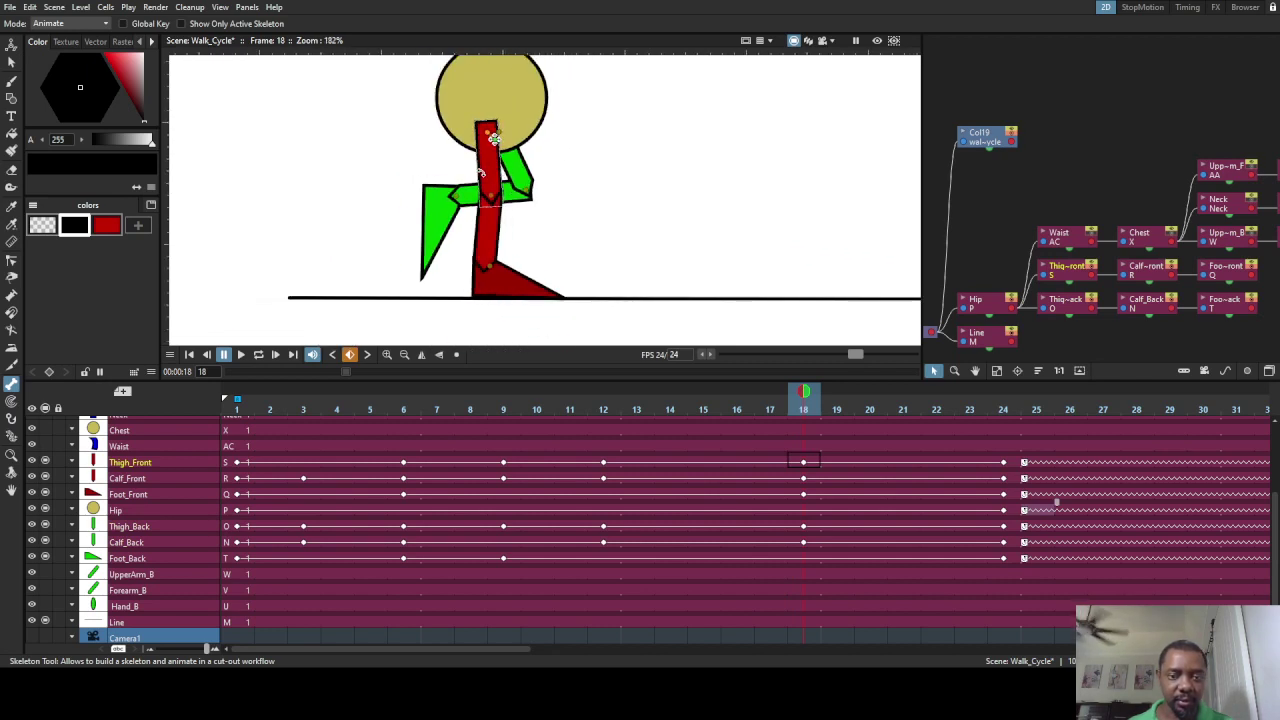
drag(805, 396, 836, 445)
click(815, 438)
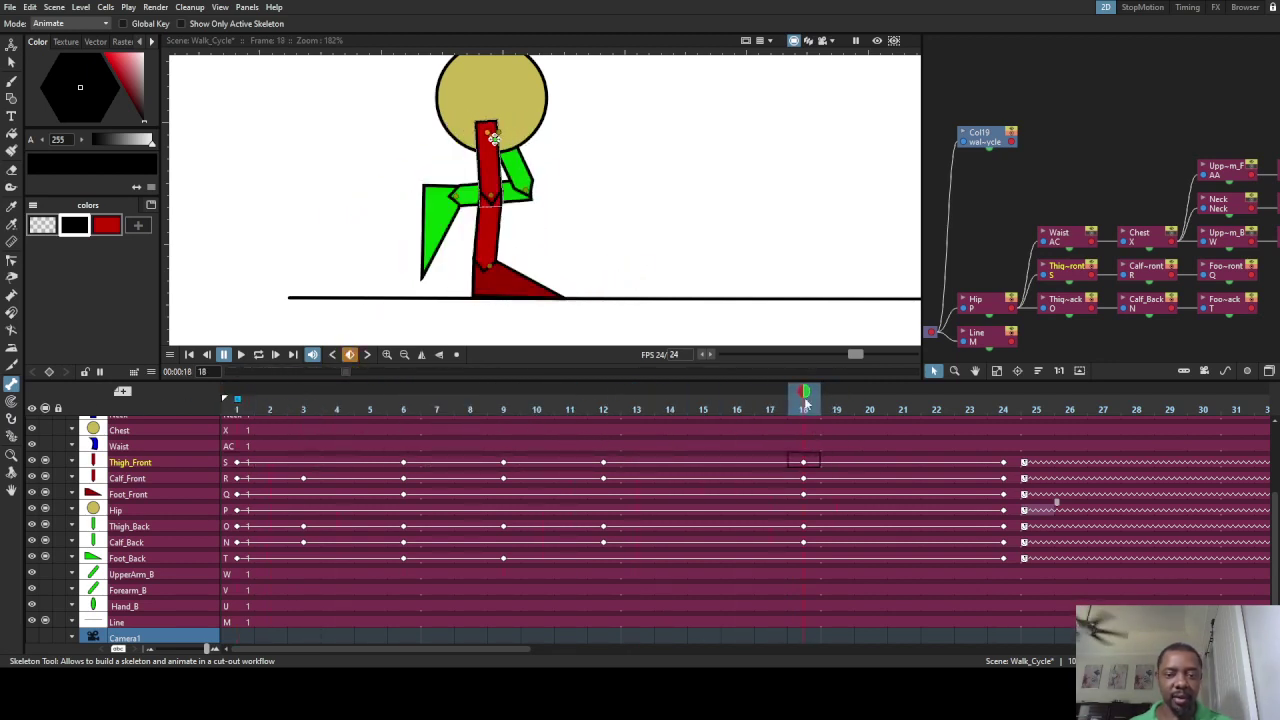
Step: At frame 15, rotate the front thigh forward with its calf vertical and foot near the ground, and raise the back calf slightly
scroll(543, 204, down, 1)
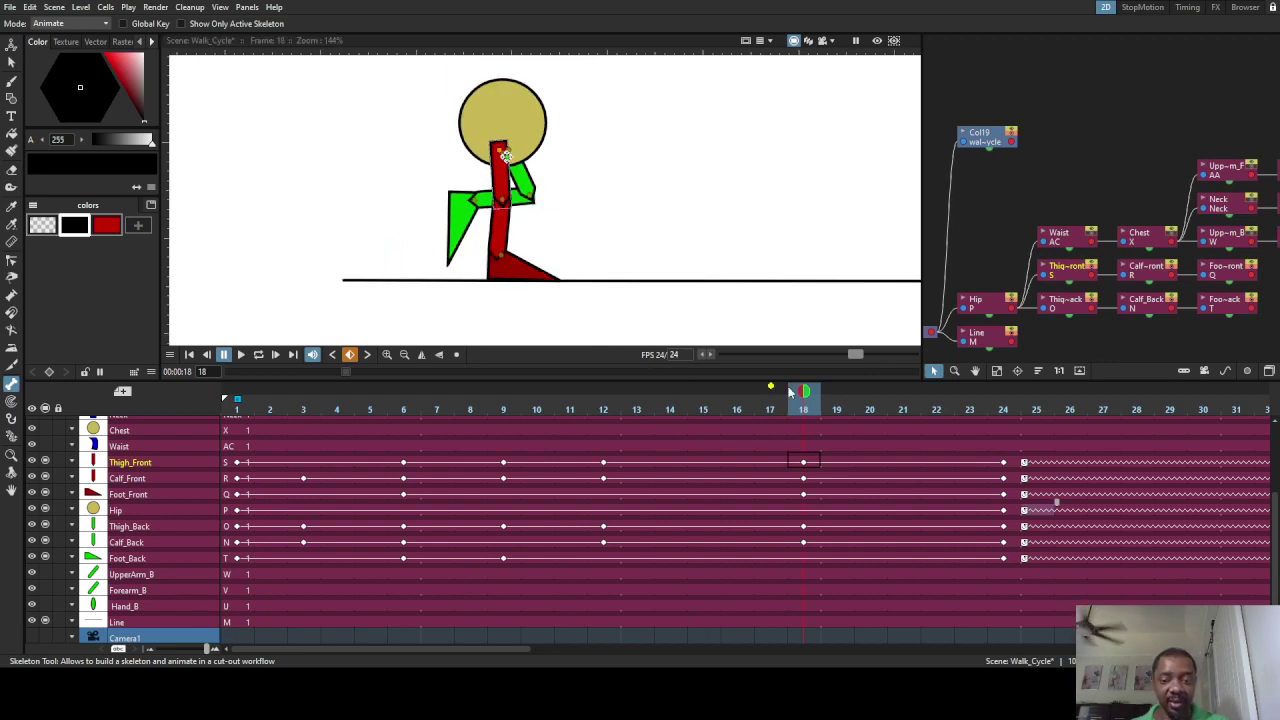
drag(806, 392, 716, 397)
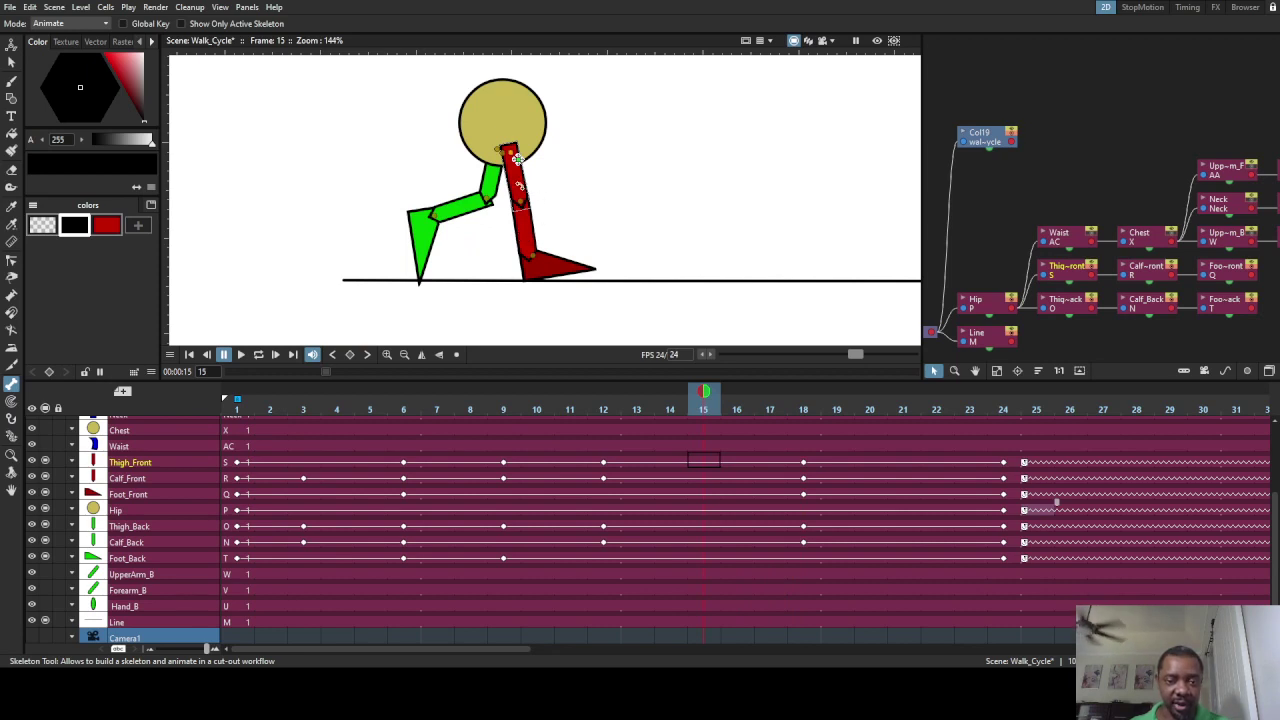
drag(517, 158, 525, 232)
click(538, 204)
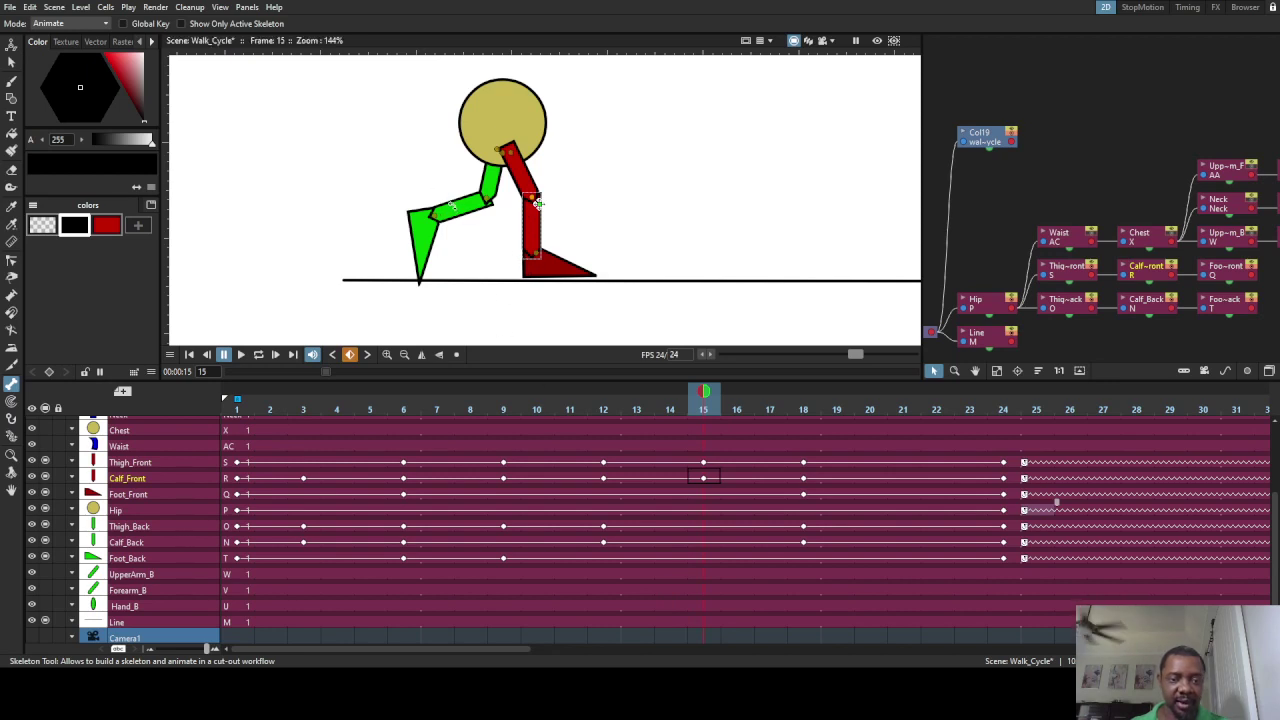
click(453, 203)
drag(453, 203, 492, 204)
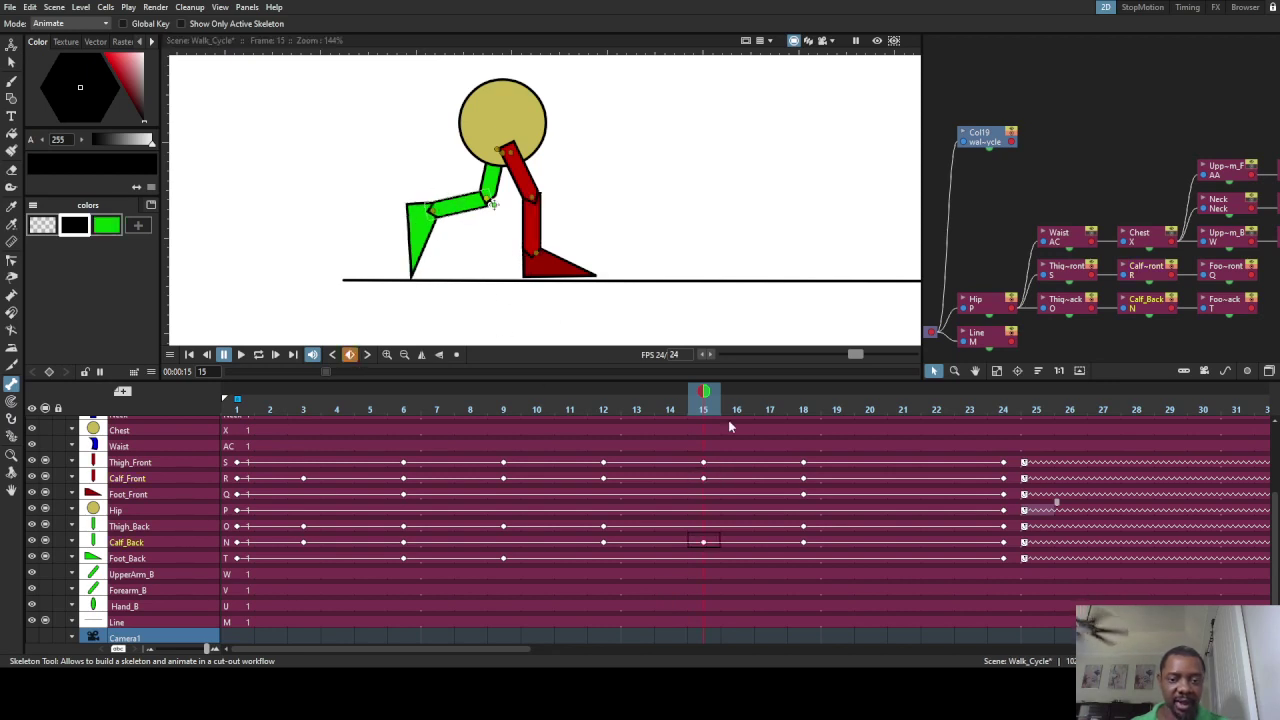
Step: At frame 21, raise the back thigh well forward with the calf hanging below the knee
mouse_move(706, 398)
mouse_down()
mouse_move(265, 398)
mouse_move(685, 426)
mouse_move(740, 460)
mouse_move(898, 476)
mouse_up()
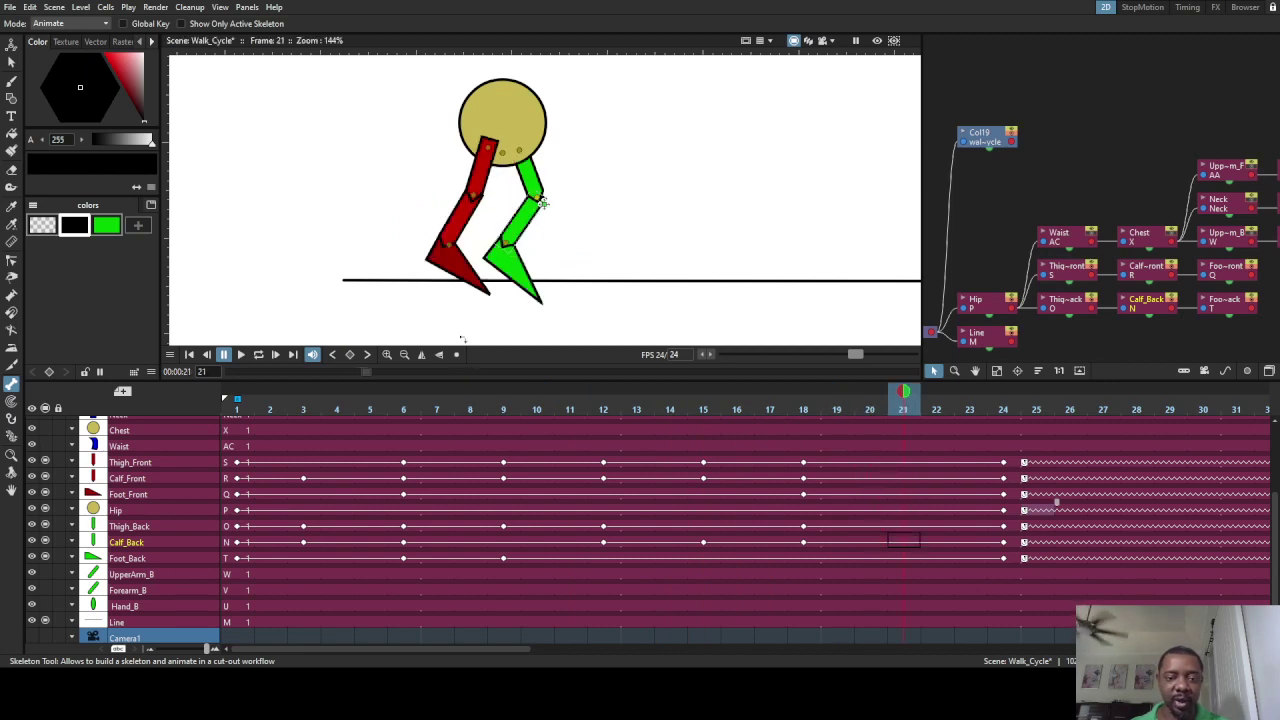
drag(520, 156, 548, 196)
click(527, 157)
key(ctrl+z)
click(539, 187)
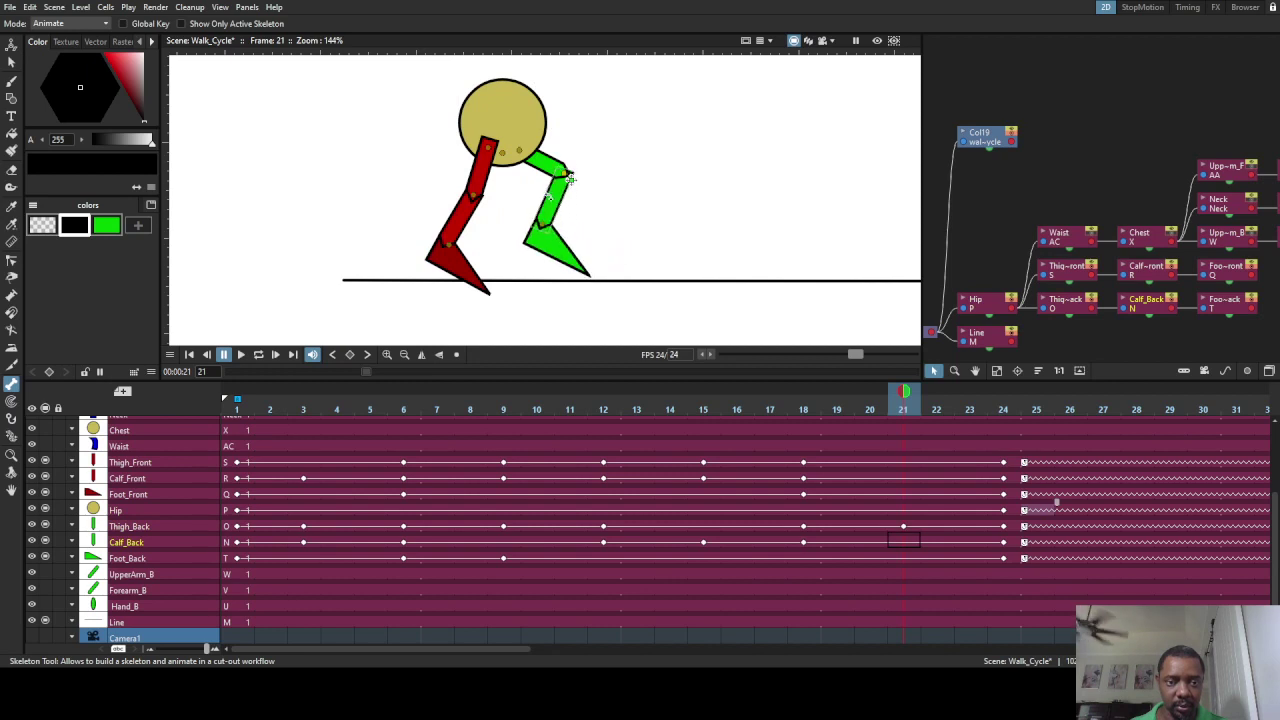
Step: At frame 21, rotate the front thigh farther backward and tip the front foot toe-down toward the ground line
drag(480, 170, 492, 152)
drag(403, 243, 430, 237)
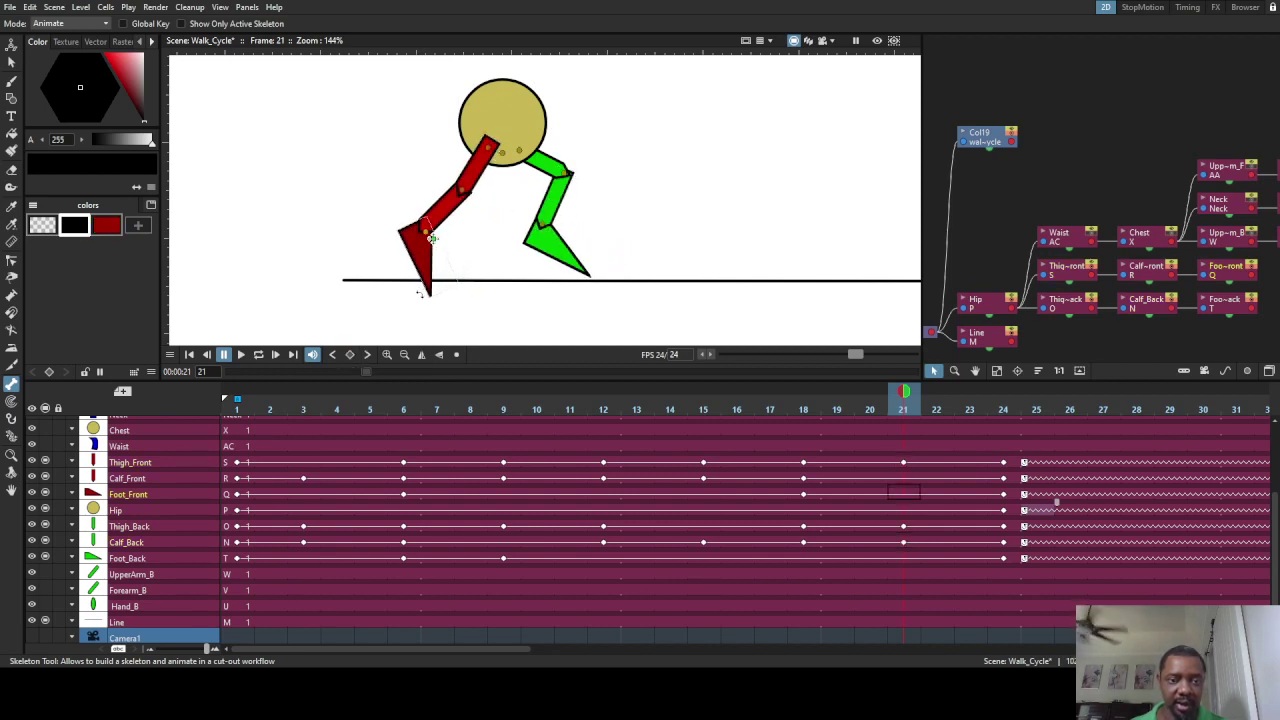
drag(420, 292, 422, 291)
drag(490, 150, 495, 153)
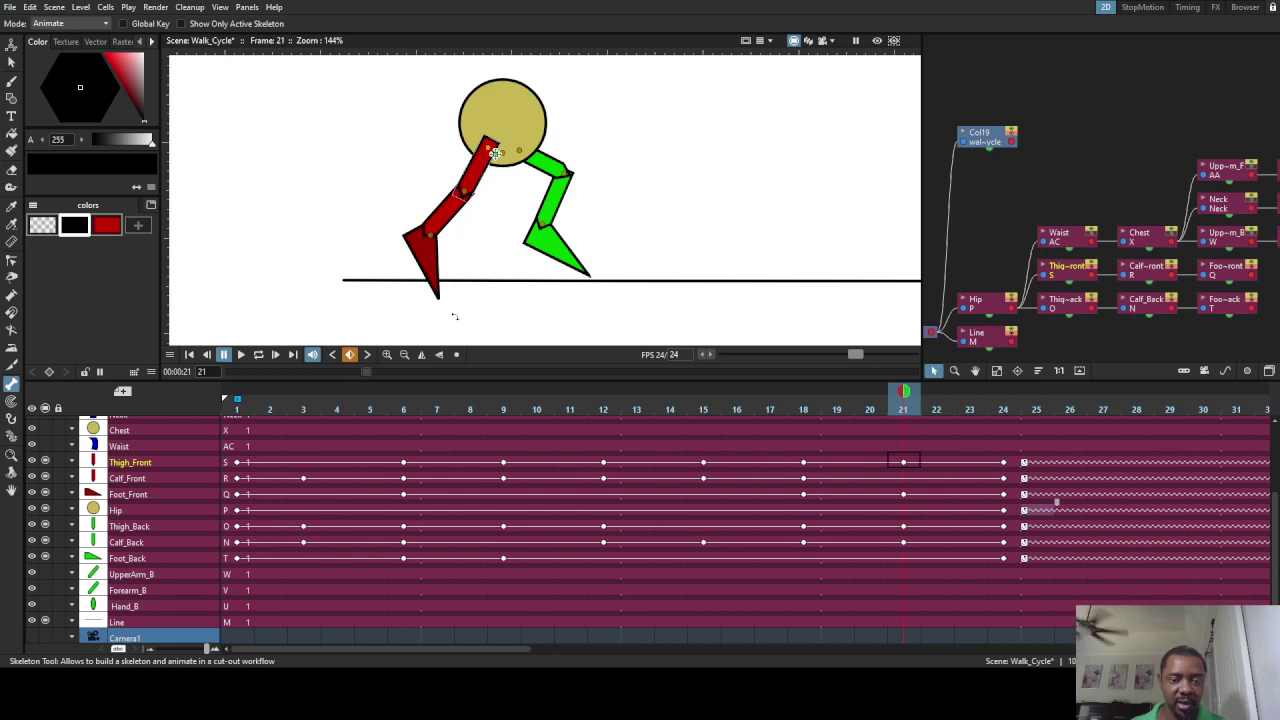
Step: Play back the walk cycle from frame 1 to check the leg motion
drag(908, 393, 237, 393)
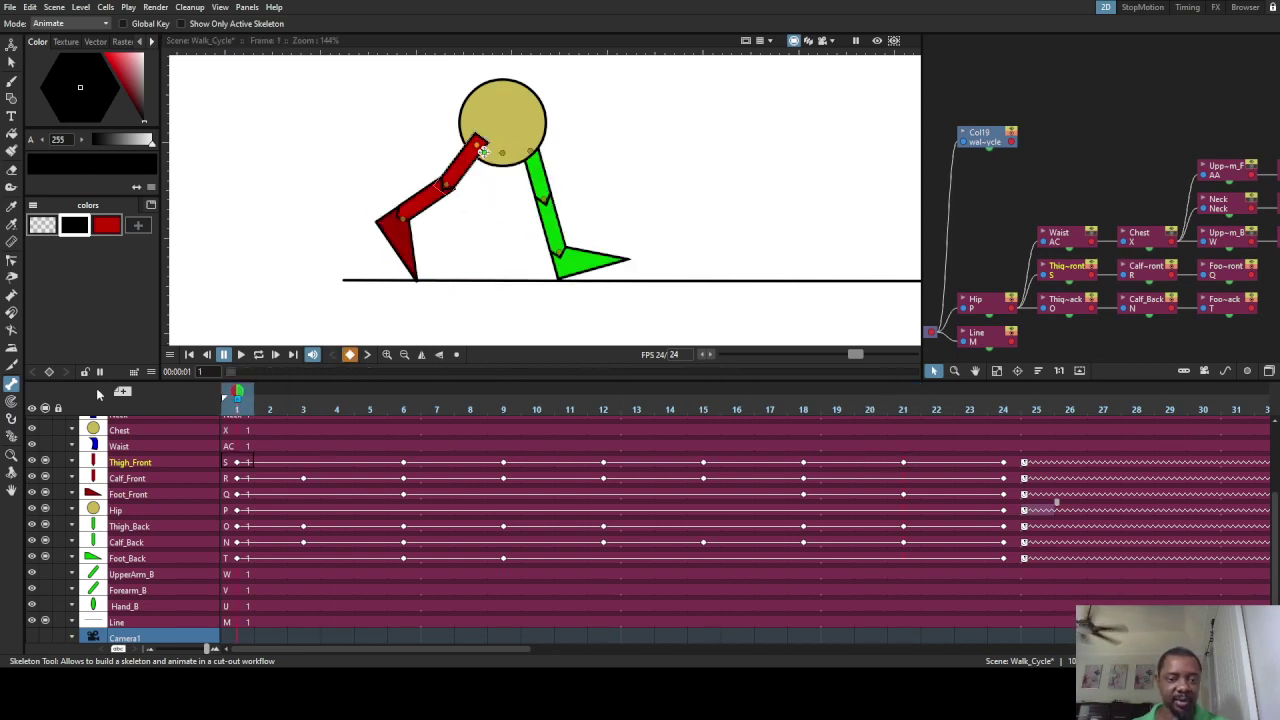
click(241, 355)
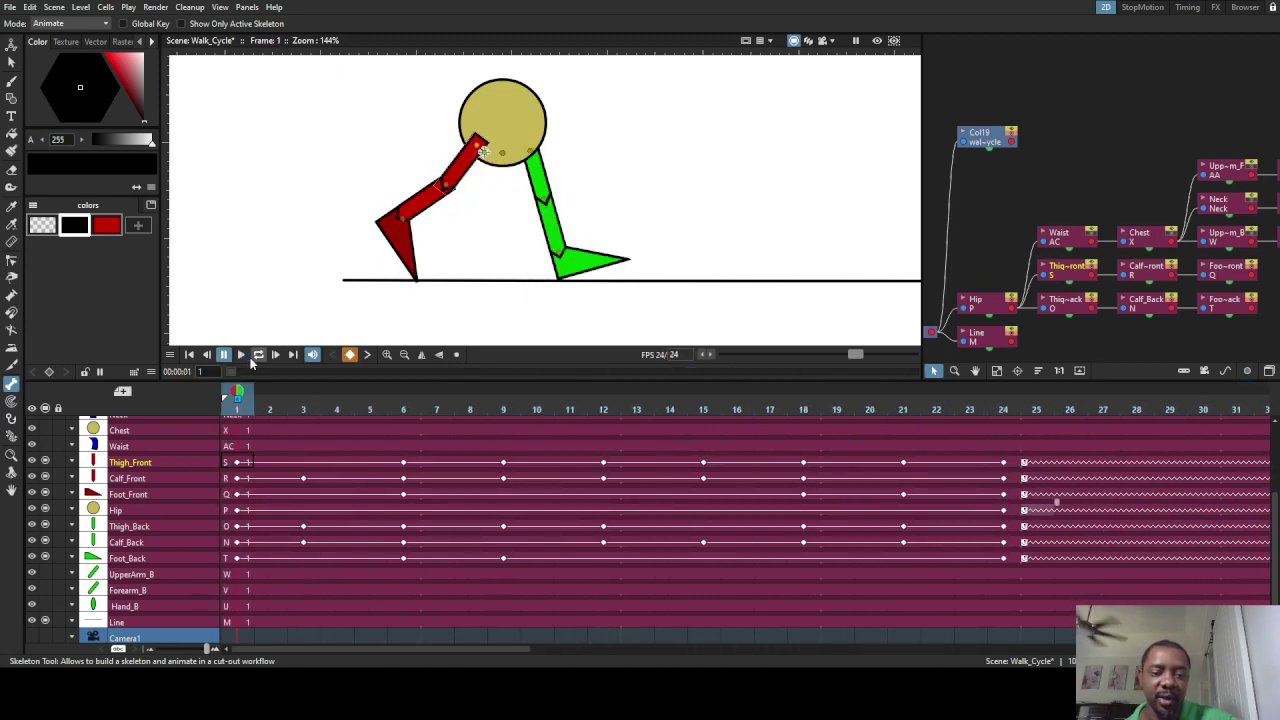
Step: At frame 3, lower the hip slightly to a Y position of about -2.79 px so the back foot meets the ground line
drag(240, 392, 309, 481)
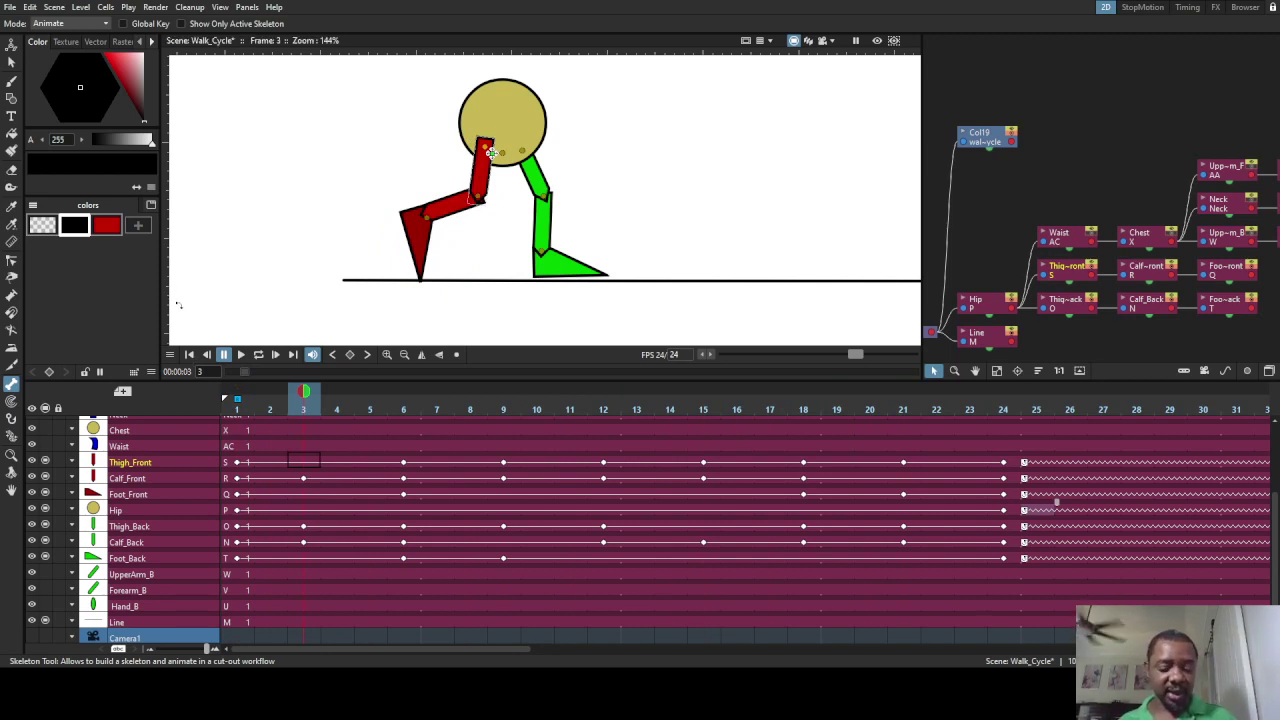
key(a)
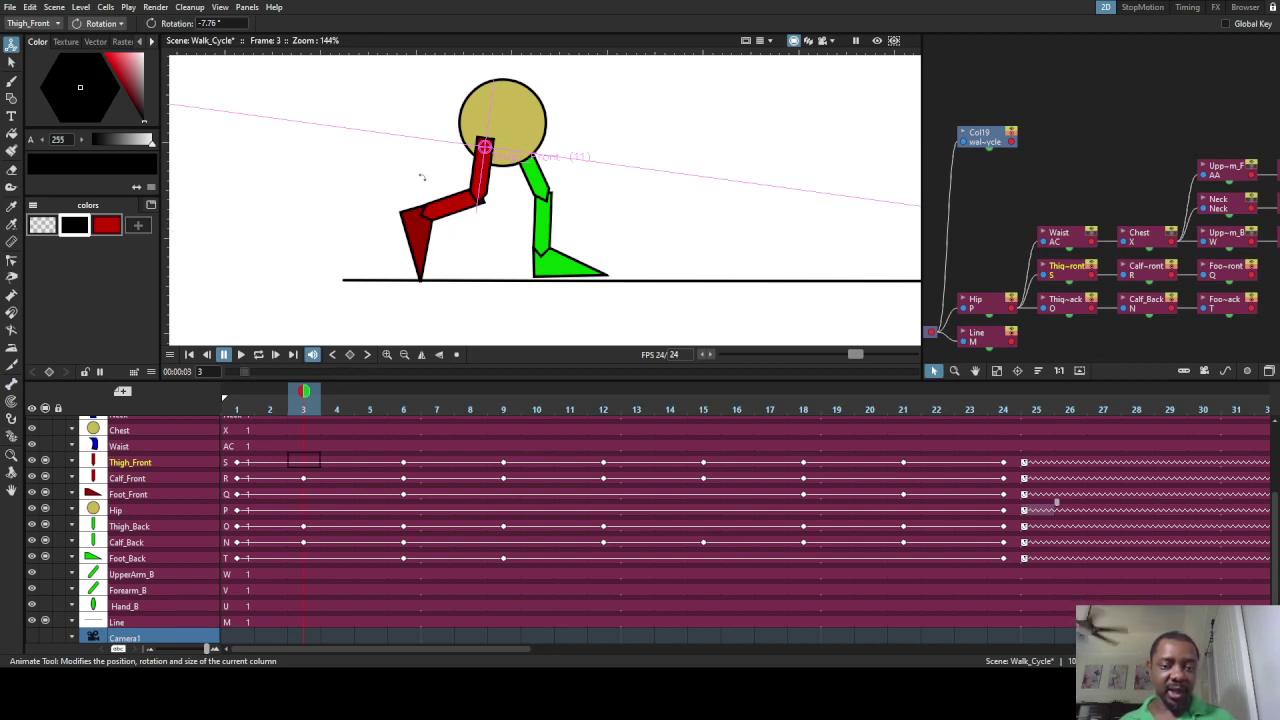
key(c)
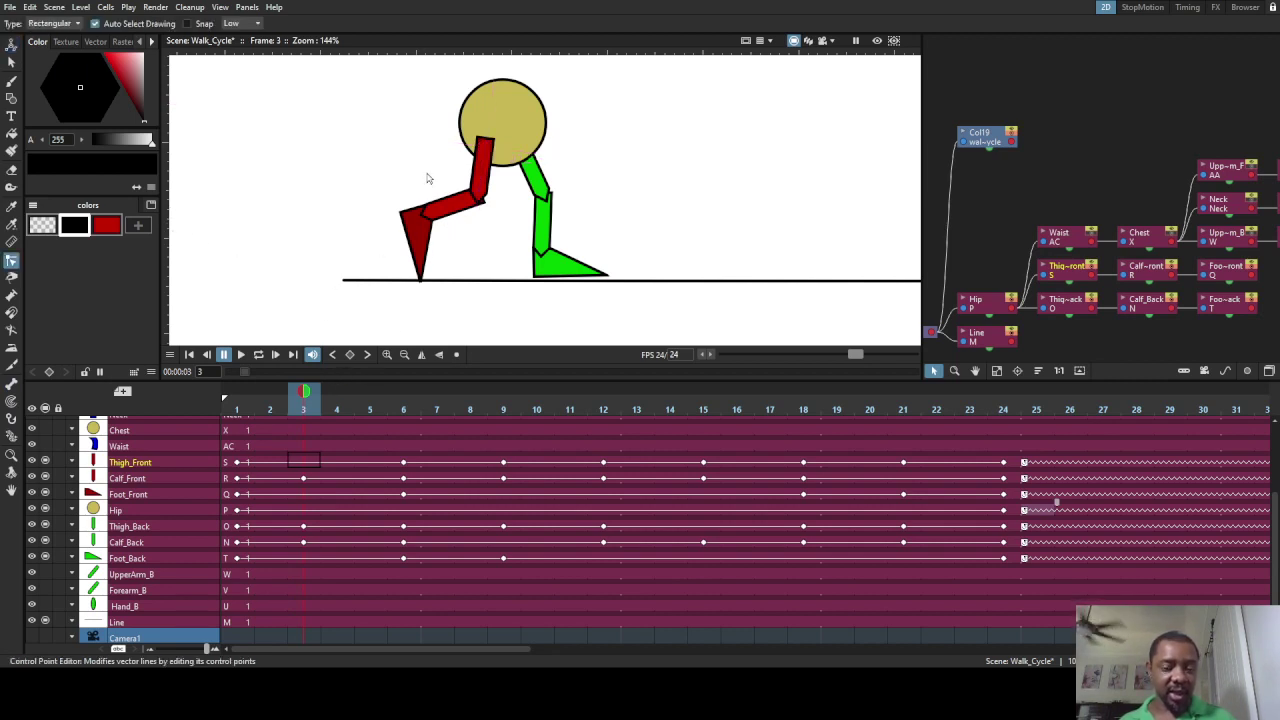
click(483, 91)
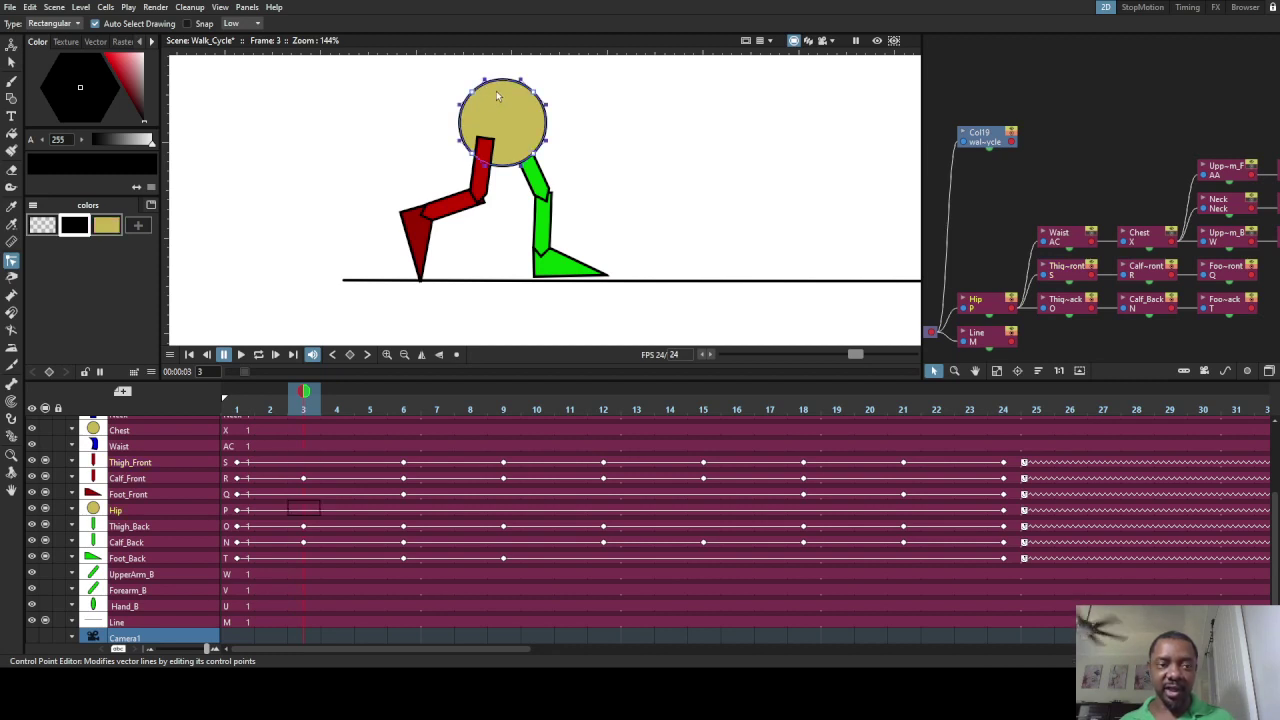
key(a)
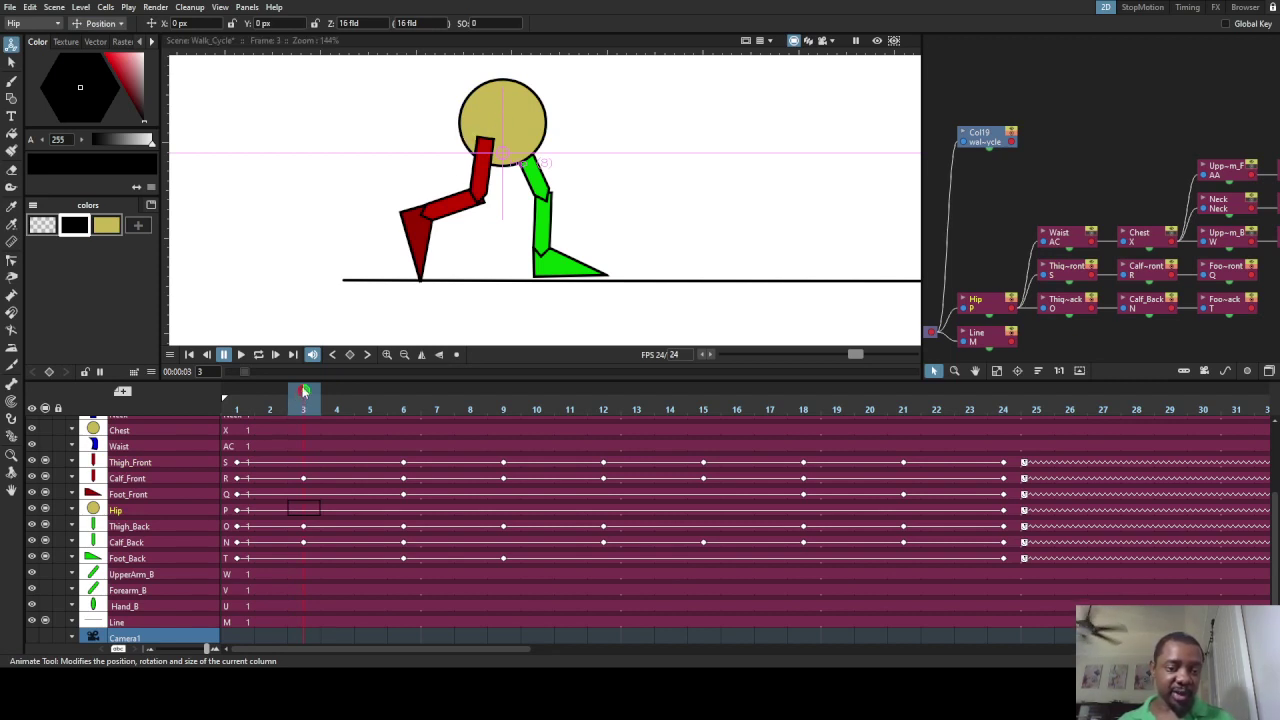
mouse_move(304, 391)
mouse_down()
mouse_move(237, 395)
mouse_move(334, 395)
mouse_move(317, 413)
mouse_up()
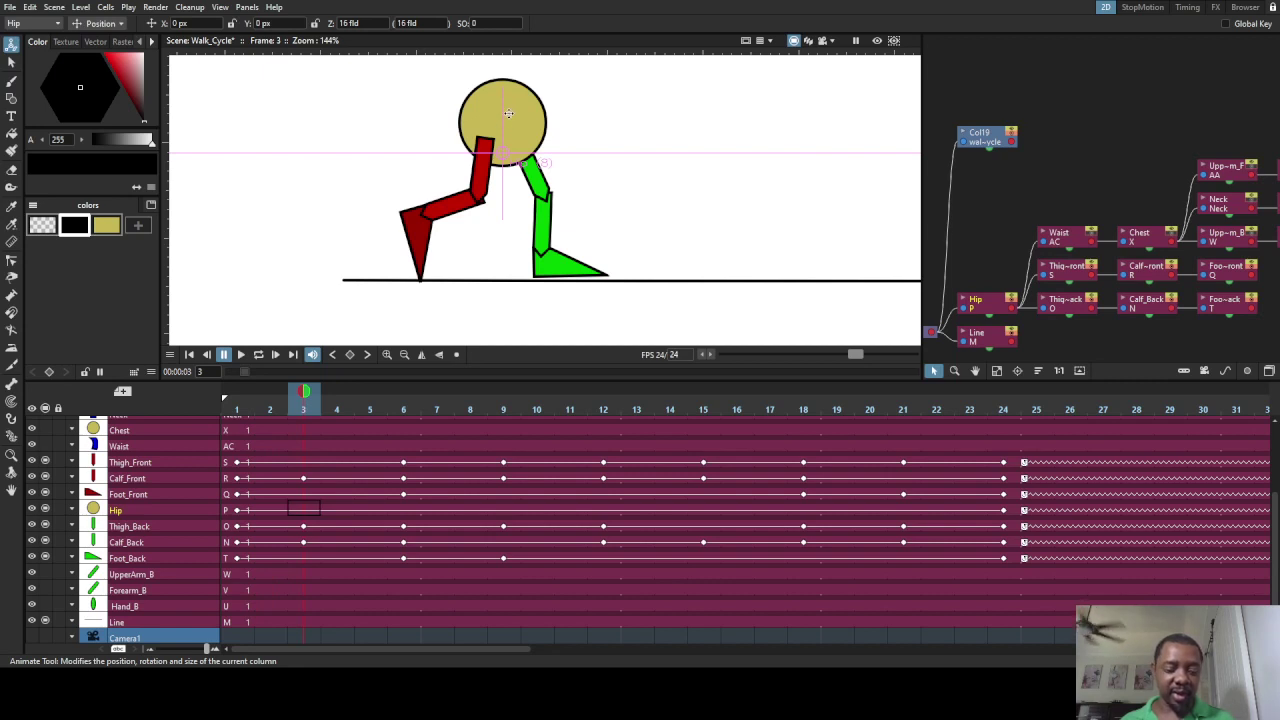
drag(508, 114, 508, 116)
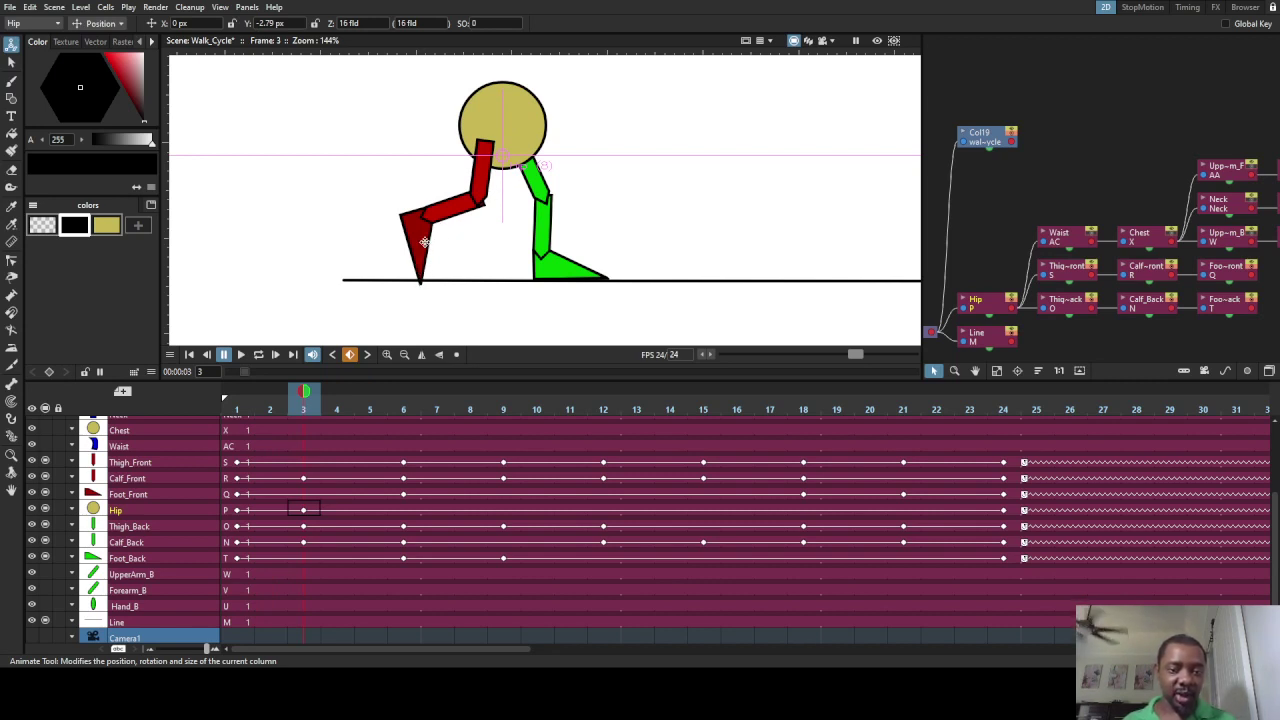
Step: At frame 3, rotate the front calf up to about -66.84° so the front toe touches the ground line
key(c)
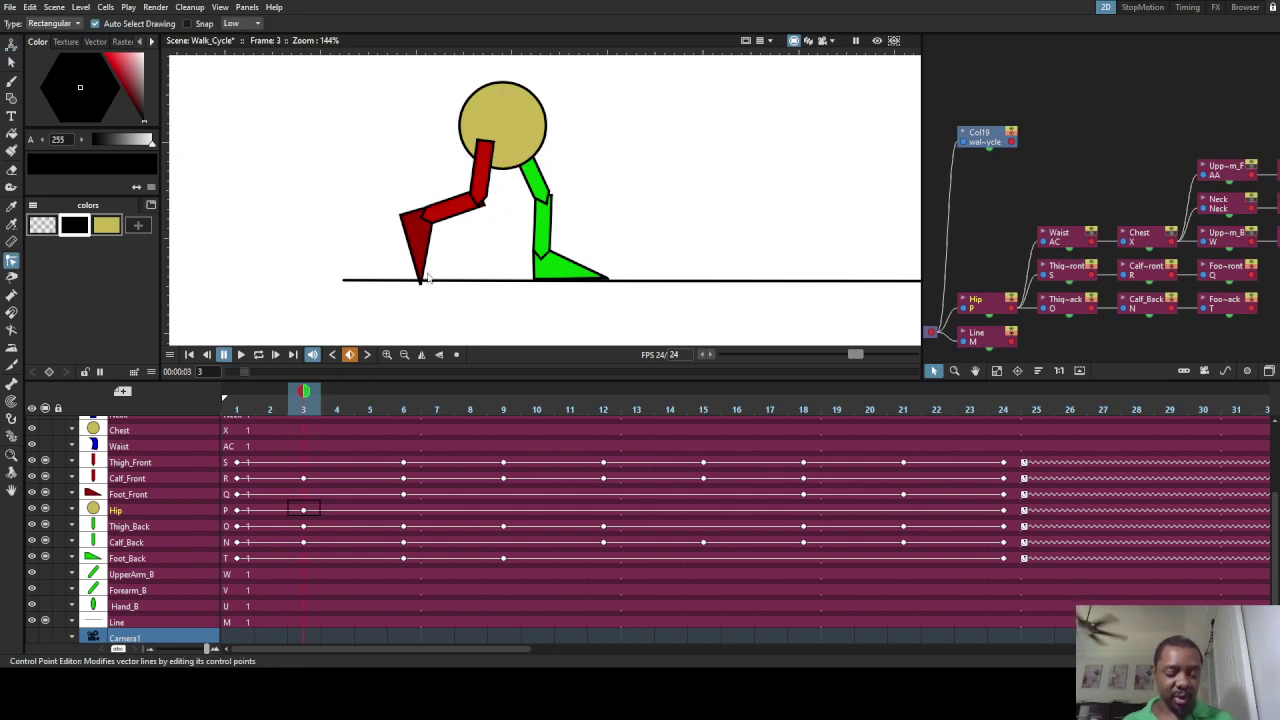
click(448, 202)
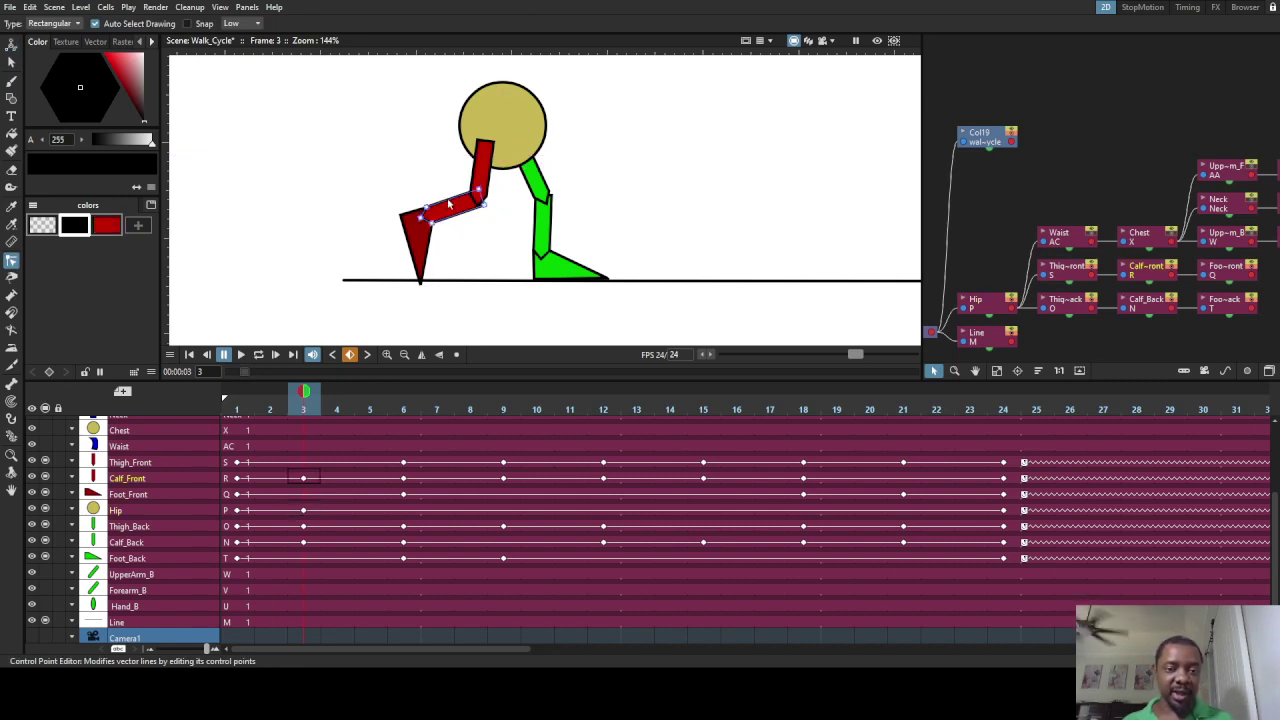
click(132, 24)
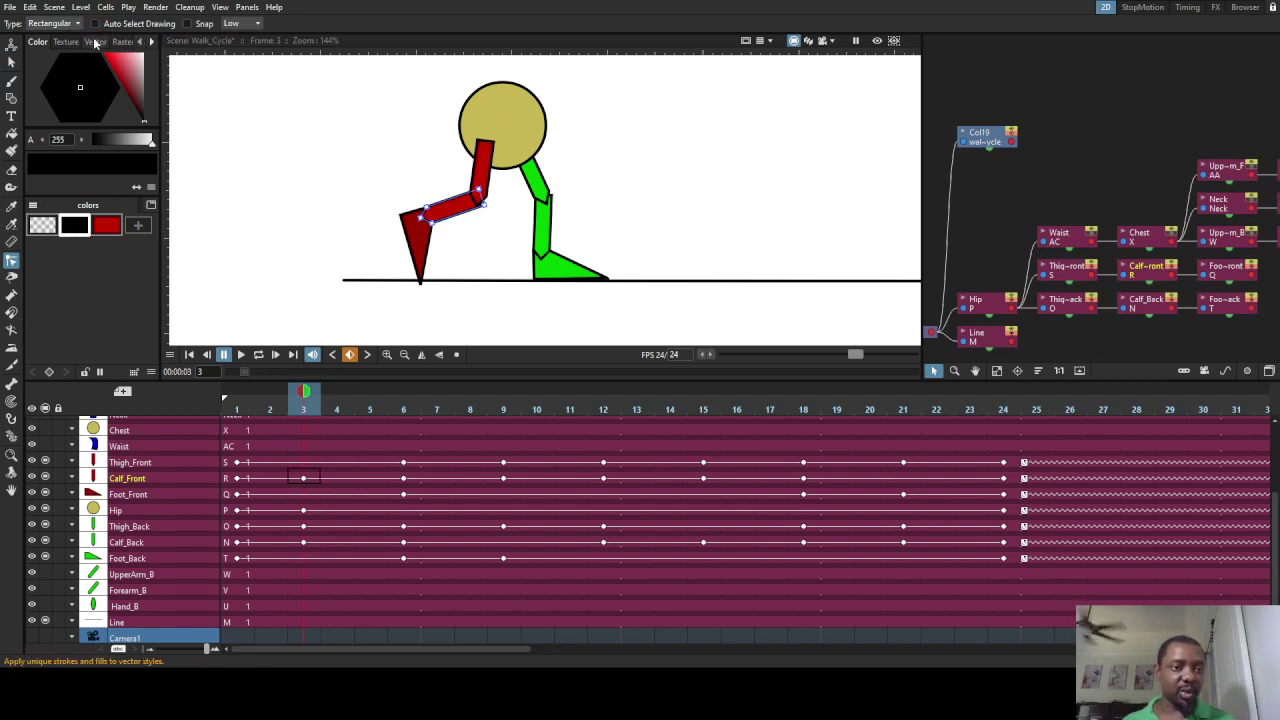
key(a)
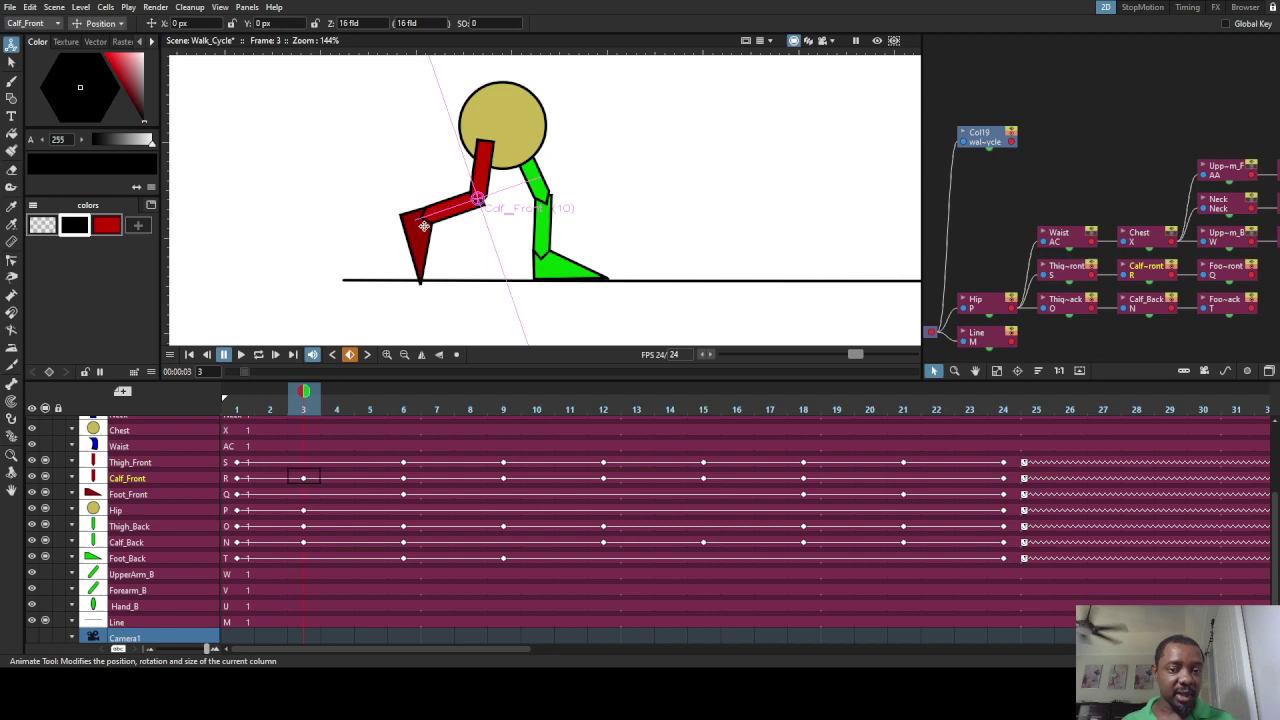
click(100, 23)
click(105, 40)
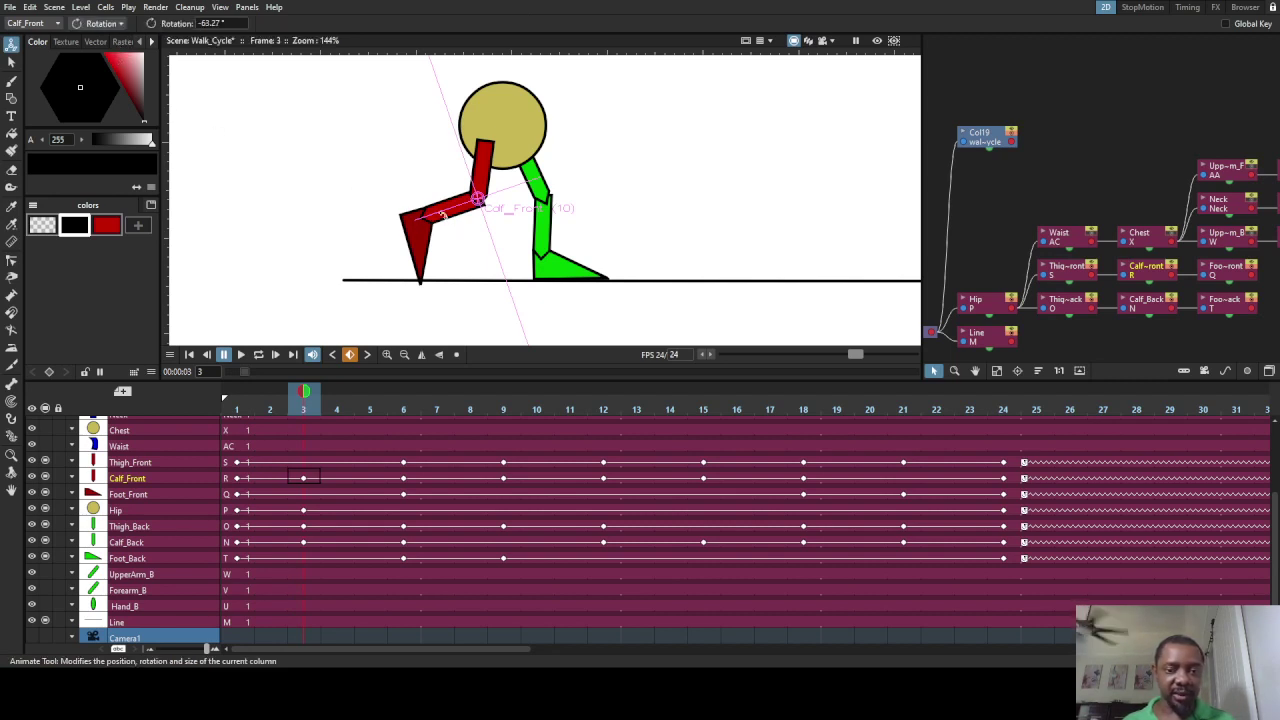
drag(443, 215, 441, 214)
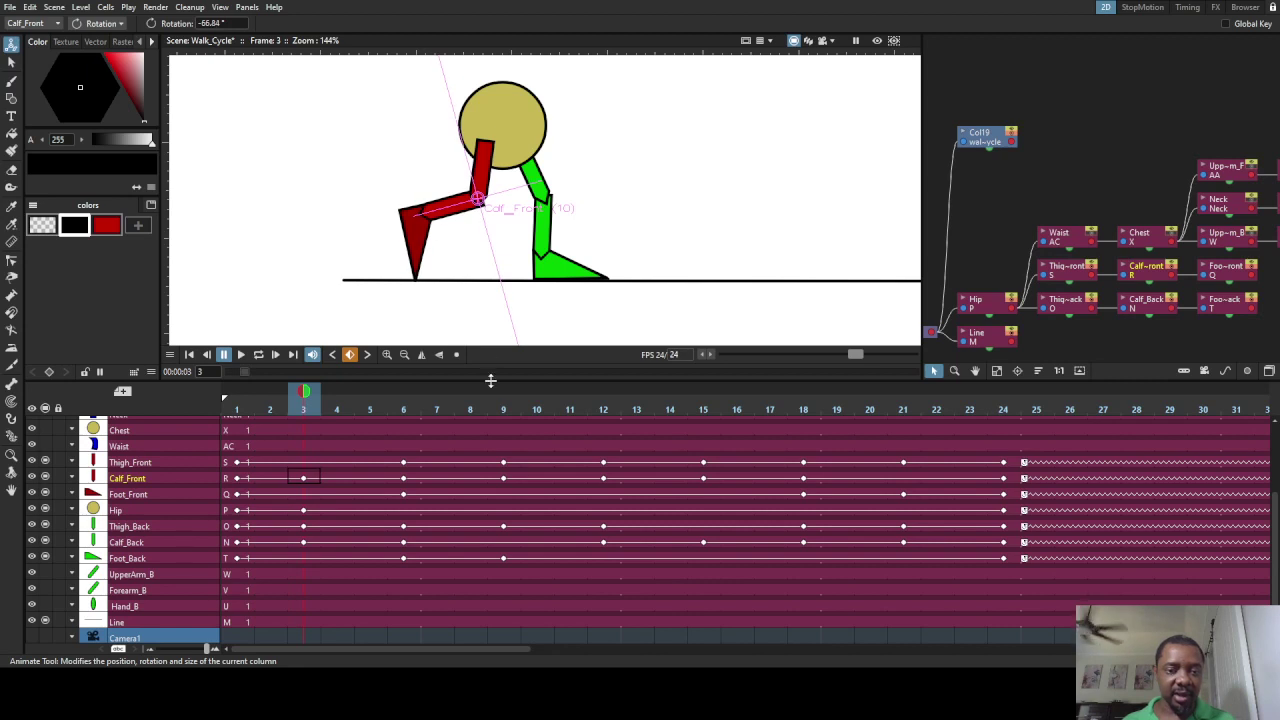
Step: At frame 2, rotate the front calf slightly upward to lift the toe to the ground line, and check frames 1 to 3
drag(305, 400, 225, 398)
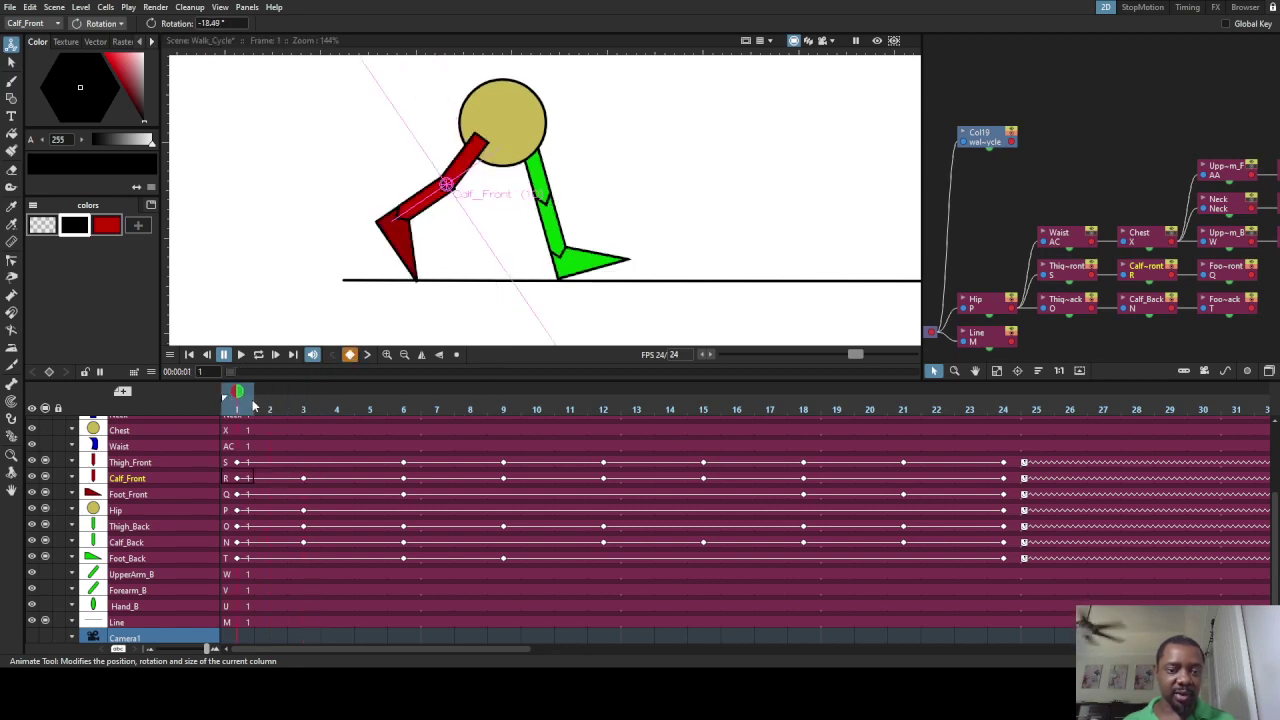
click(258, 405)
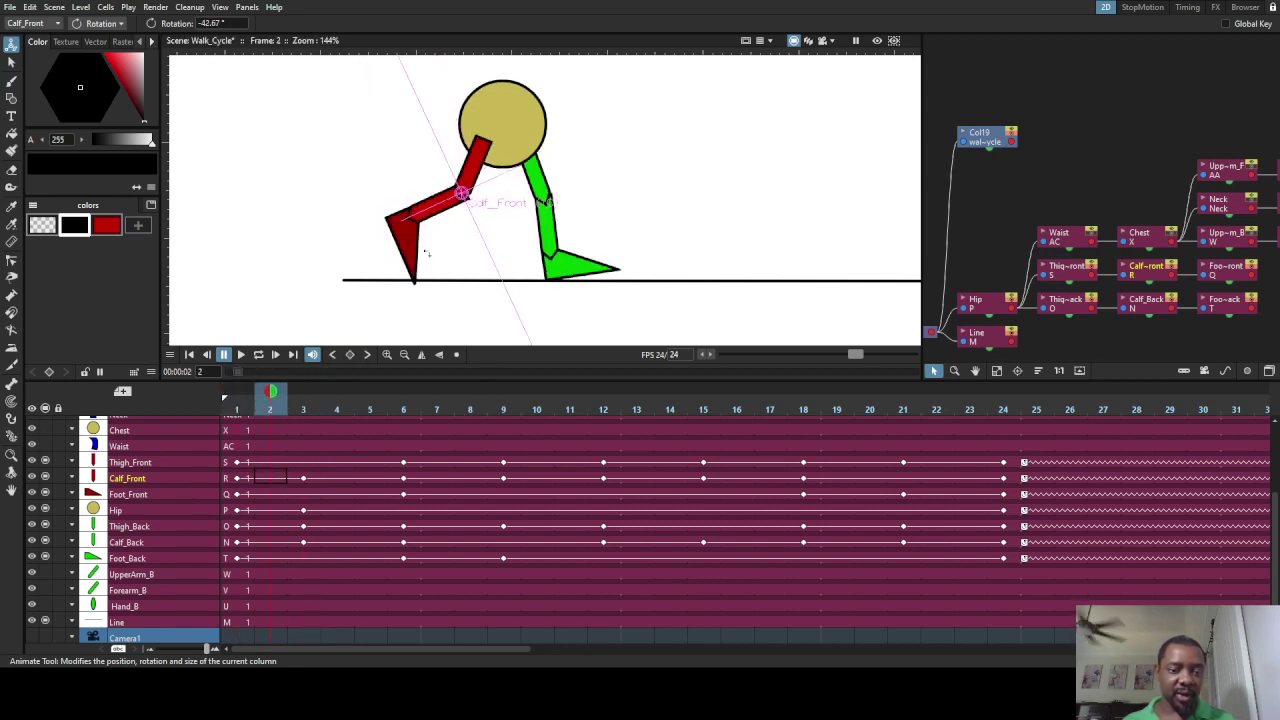
drag(432, 216, 432, 212)
click(237, 409)
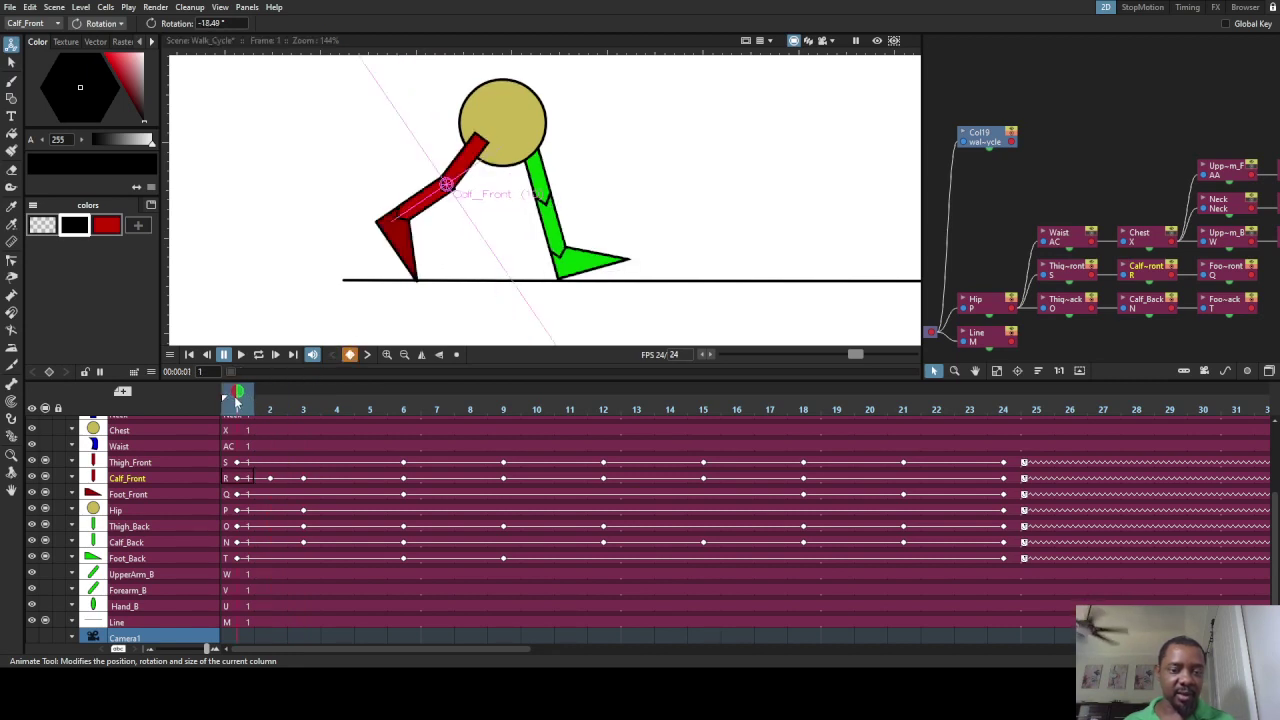
click(269, 409)
click(303, 416)
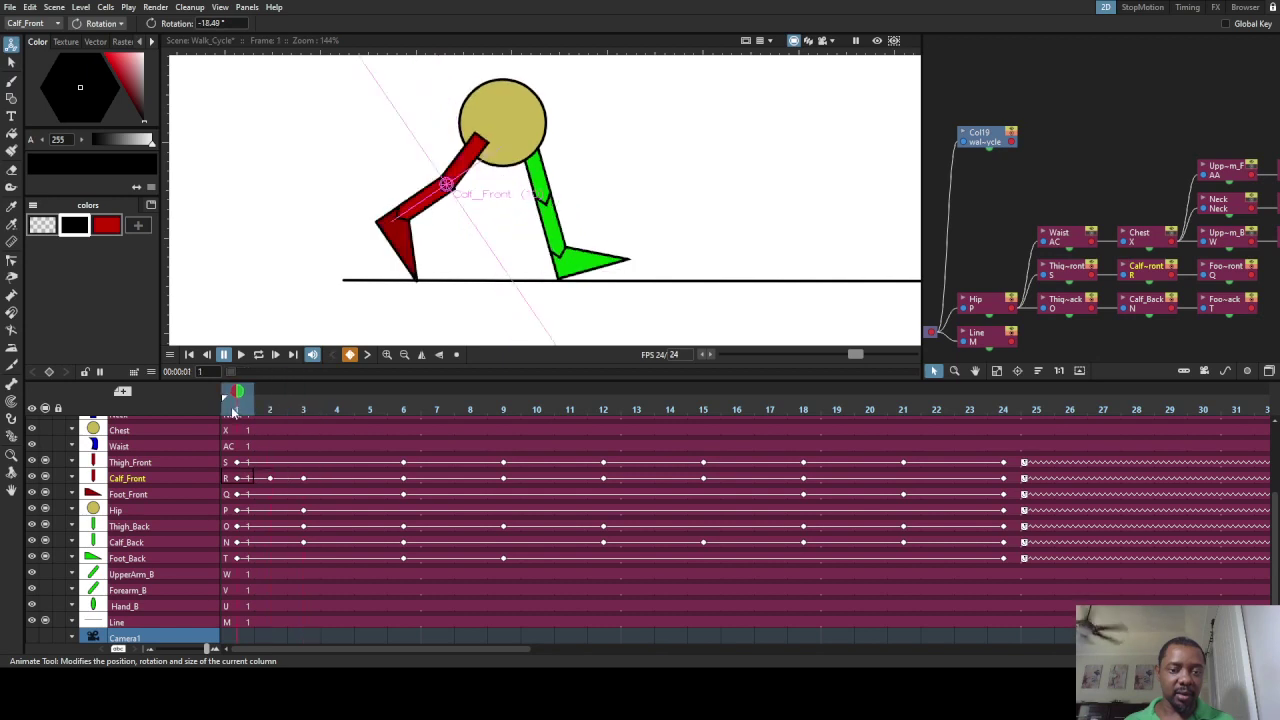
Step: Go to frame 6 of the walk cycle and save the scene
drag(320, 430, 392, 439)
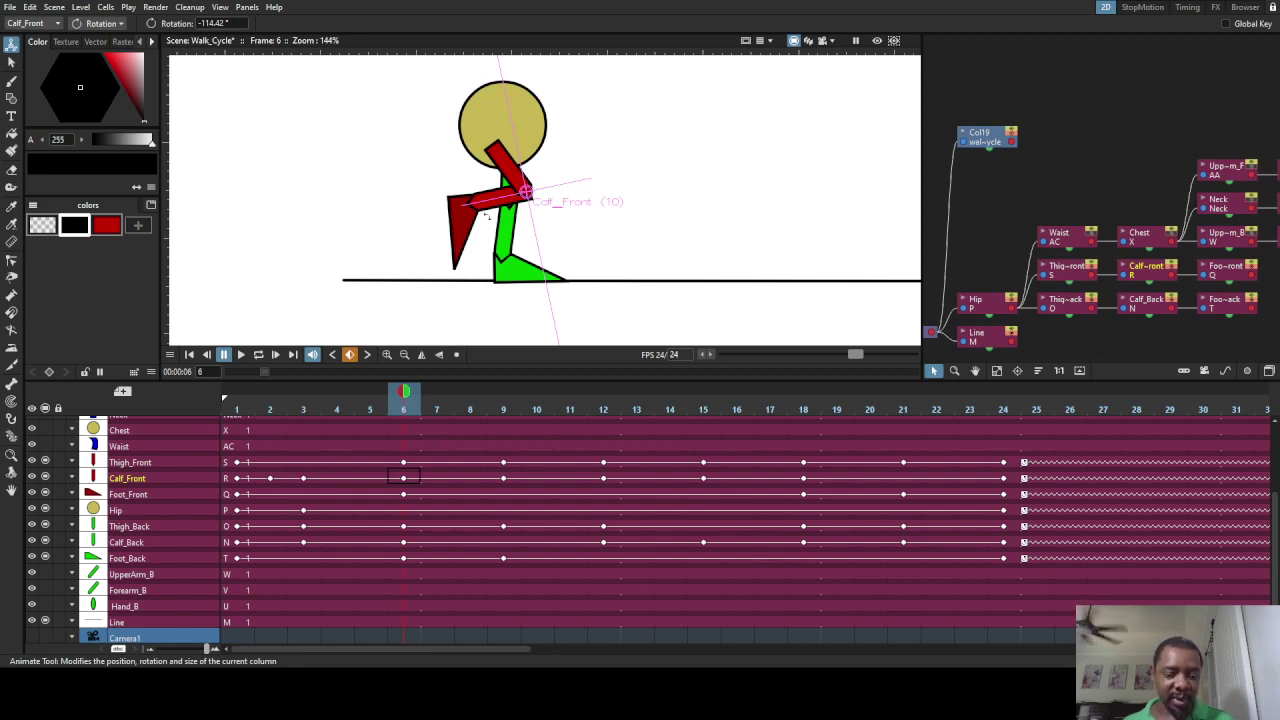
key(c)
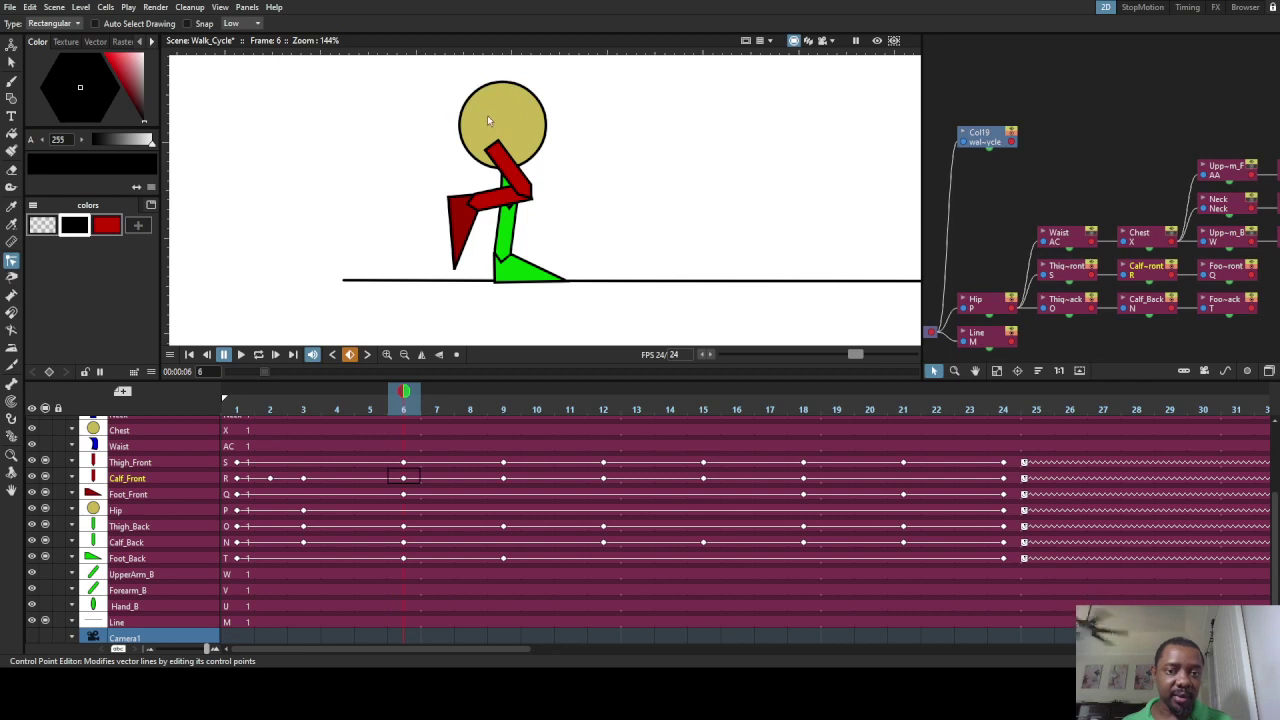
scroll(604, 263, down, 3)
scroll(587, 267, up, 3)
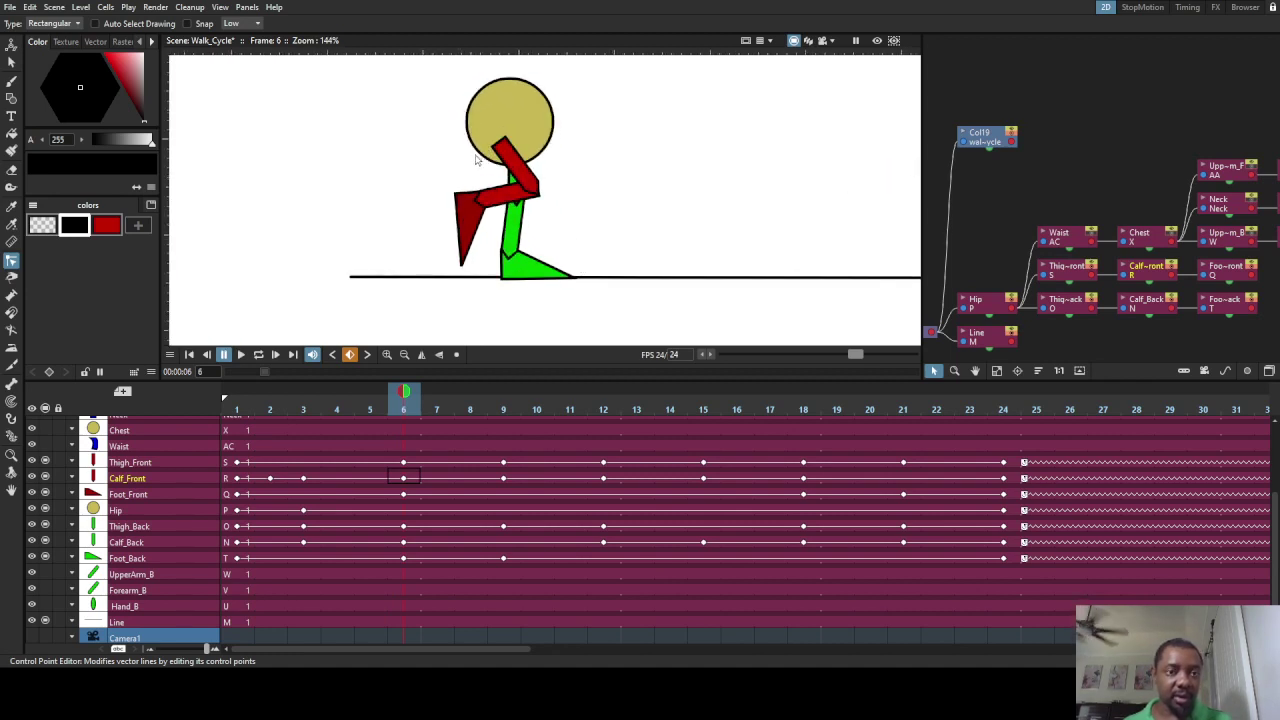
key(ctrl+s)
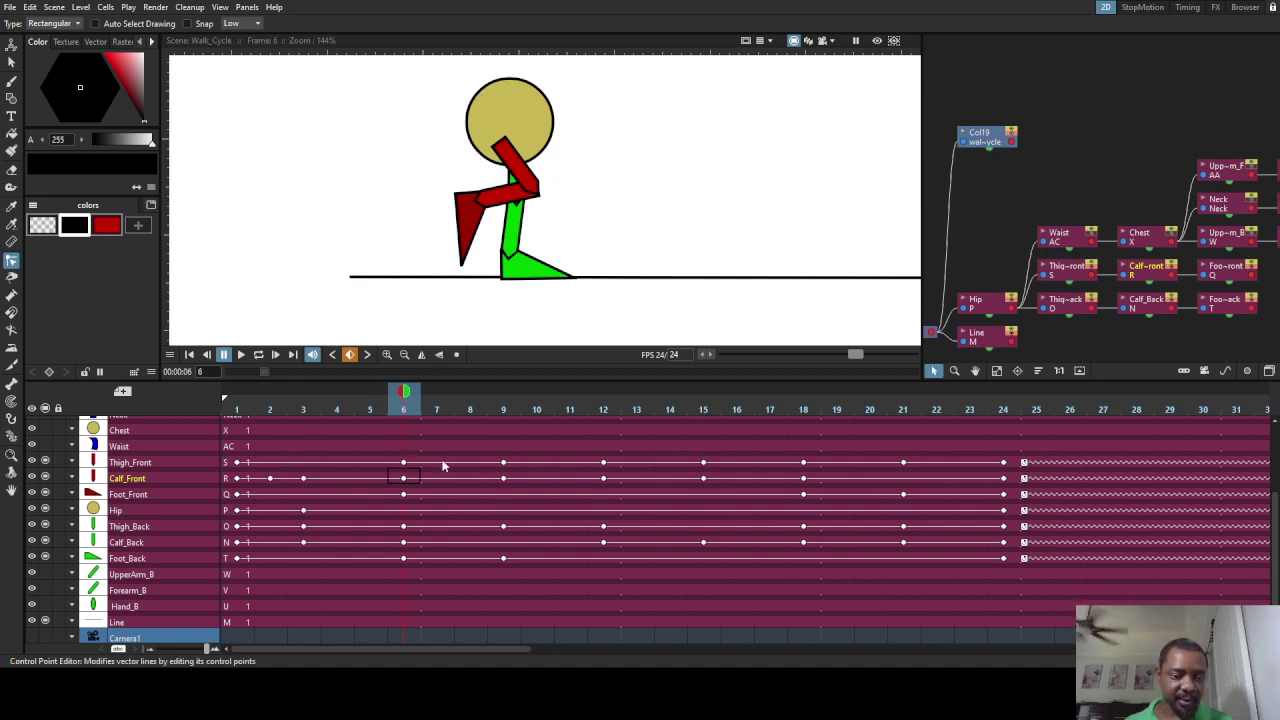
click(130, 479)
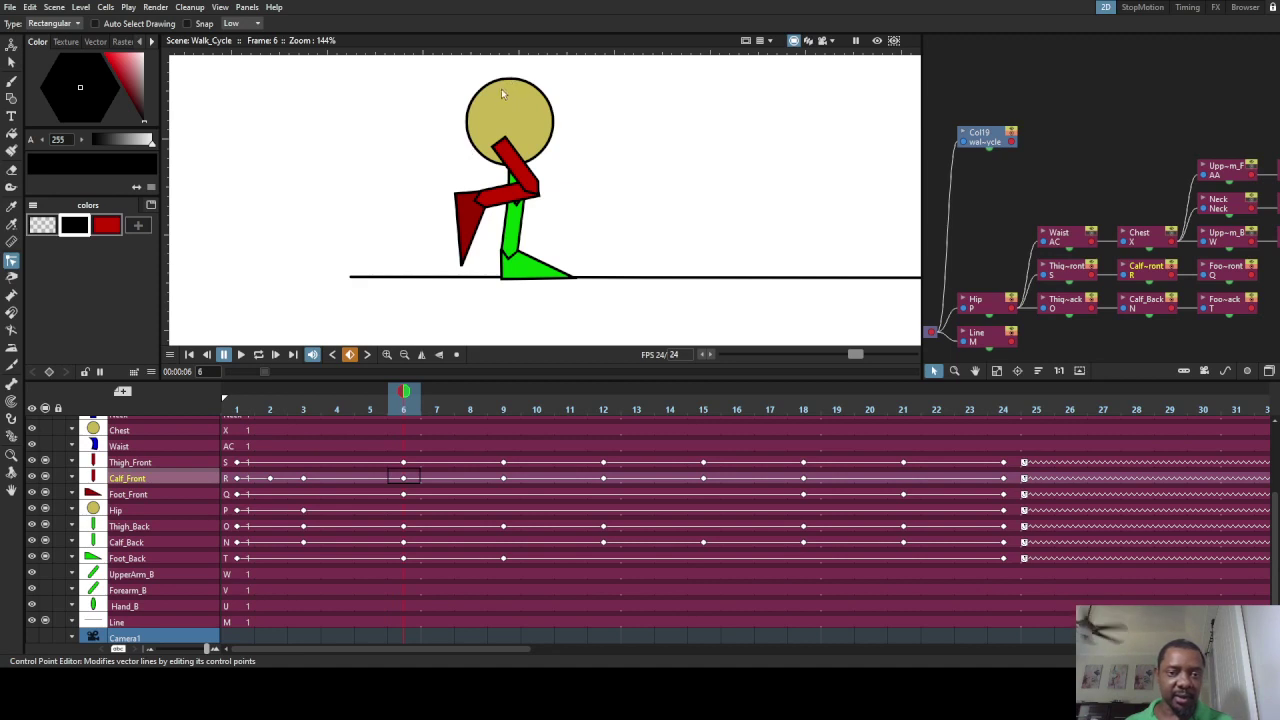
click(12, 46)
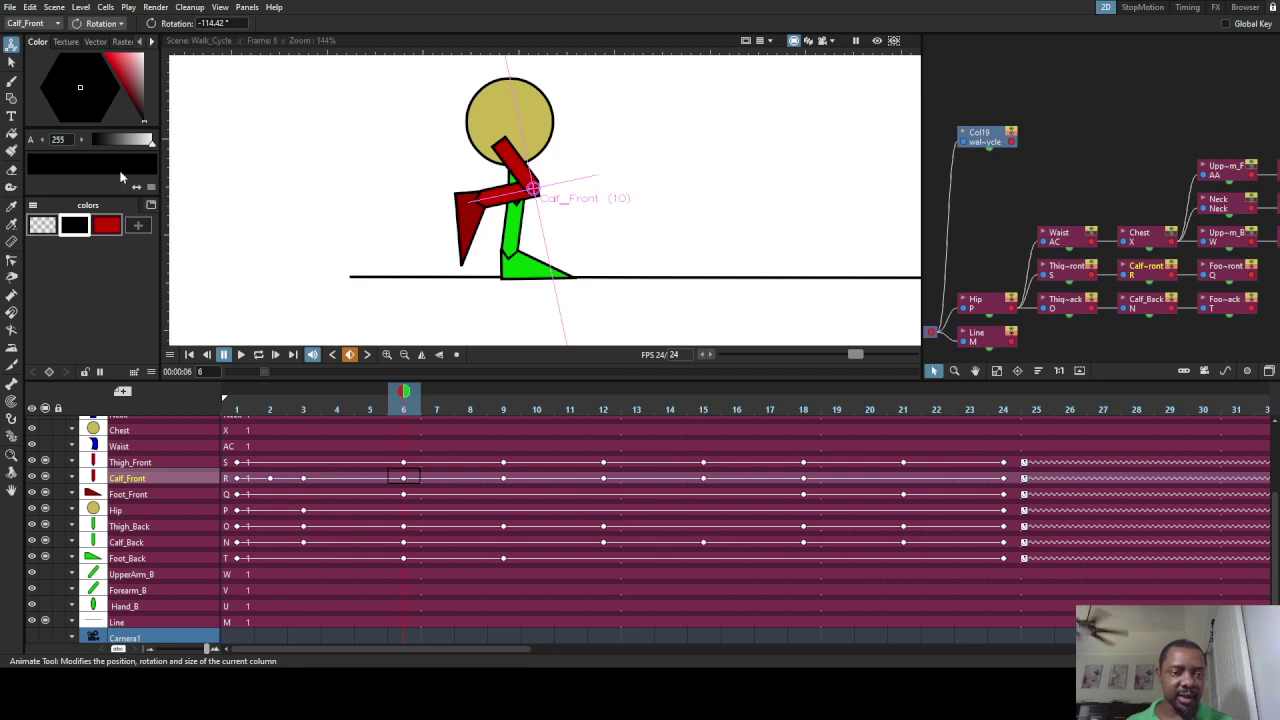
click(12, 258)
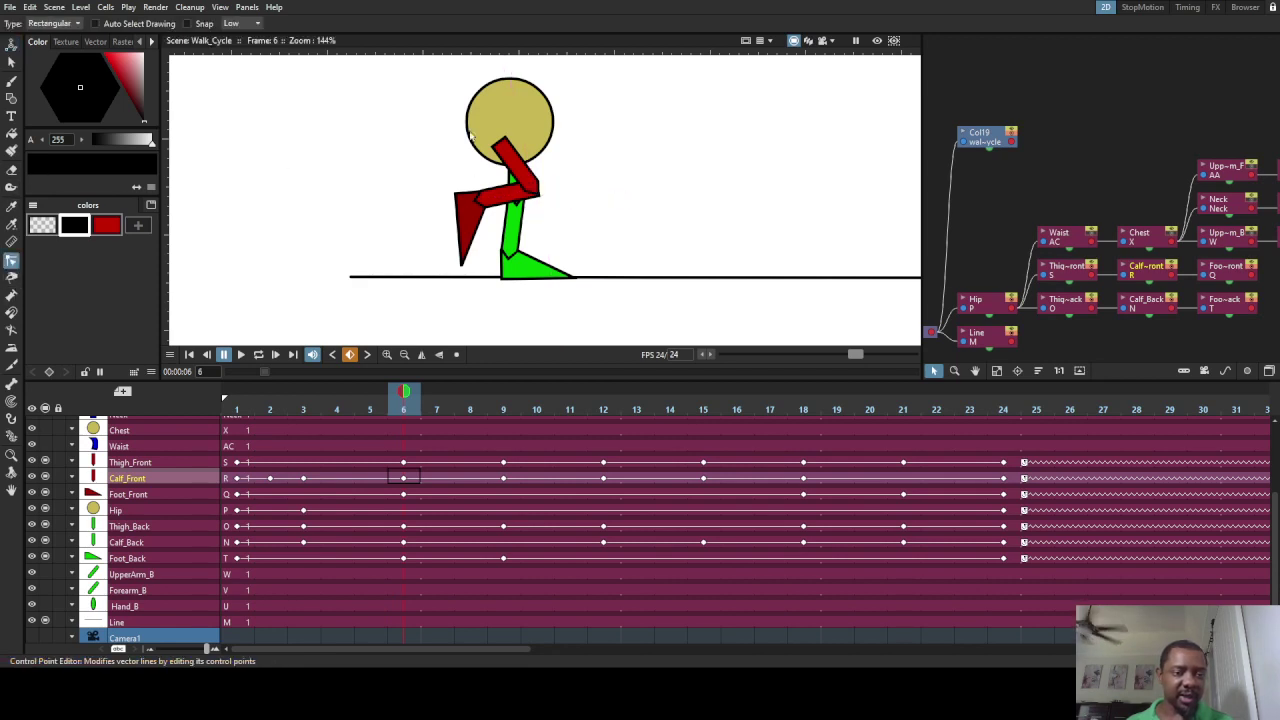
scroll(502, 85, up, 3)
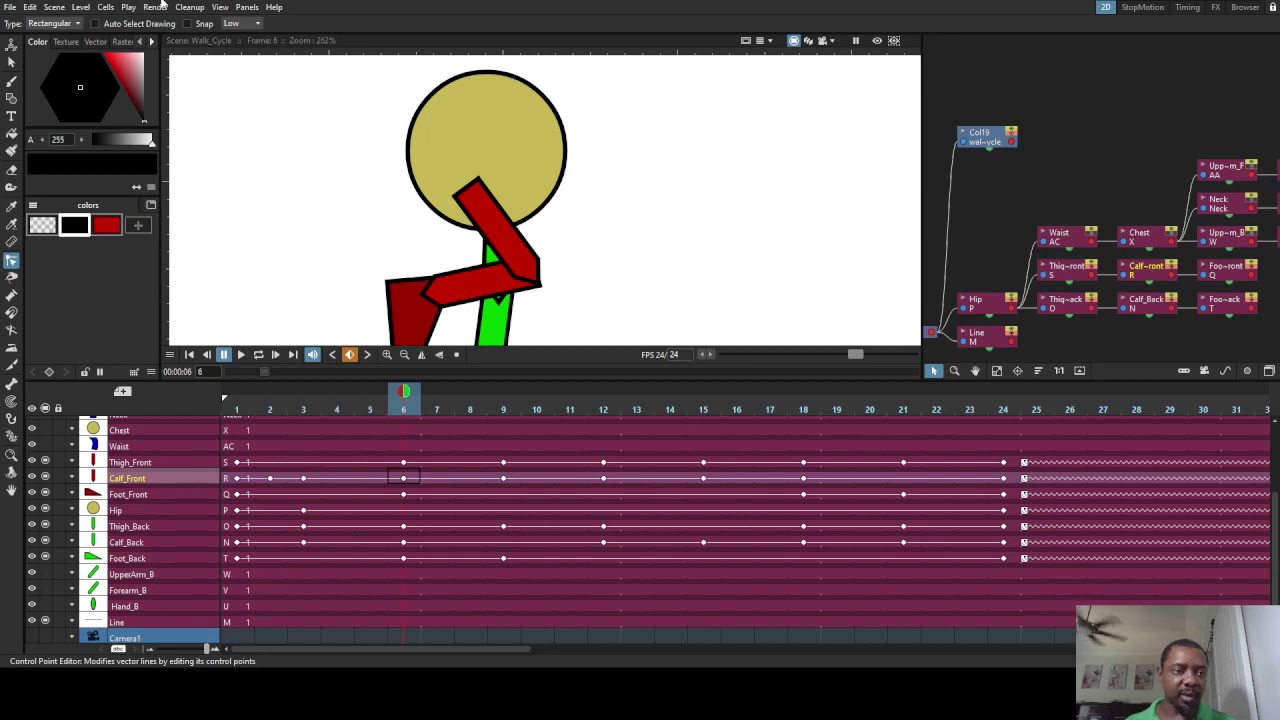
scroll(484, 316, down, 4)
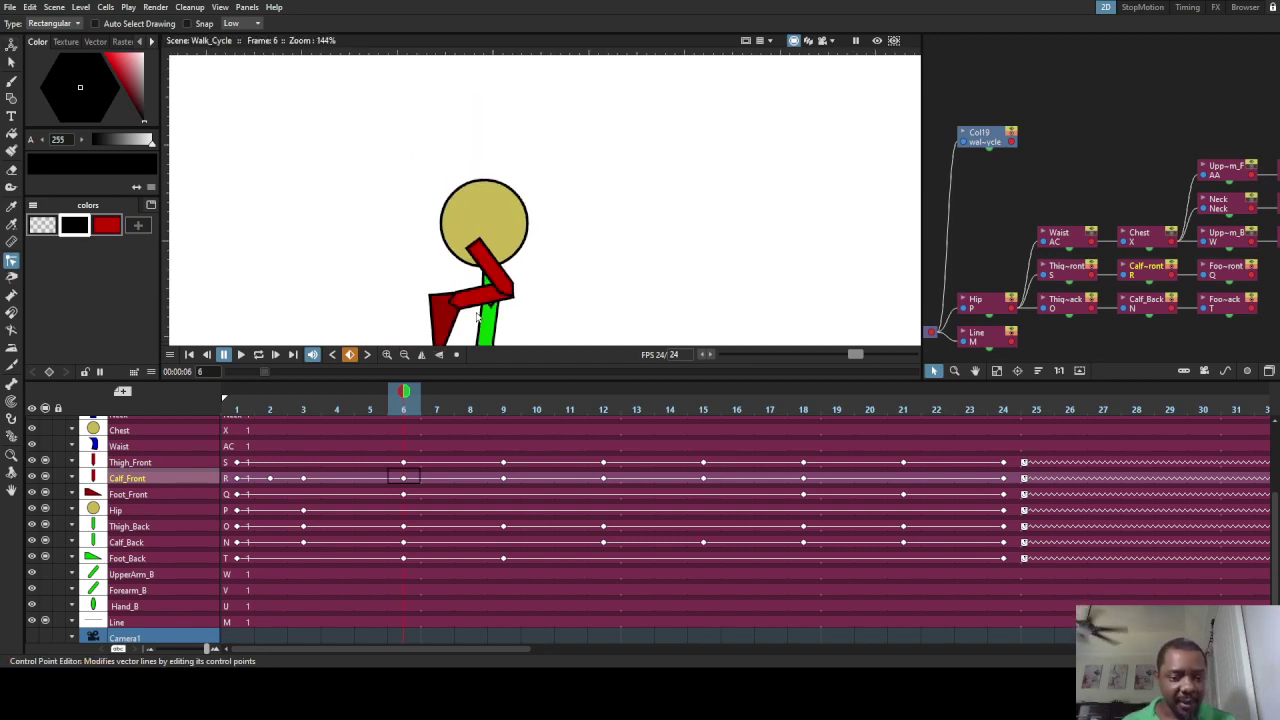
Step: At frame 6, raise the hip to a Y position of about -0.2 px so the back foot rests on the ground line
click(125, 511)
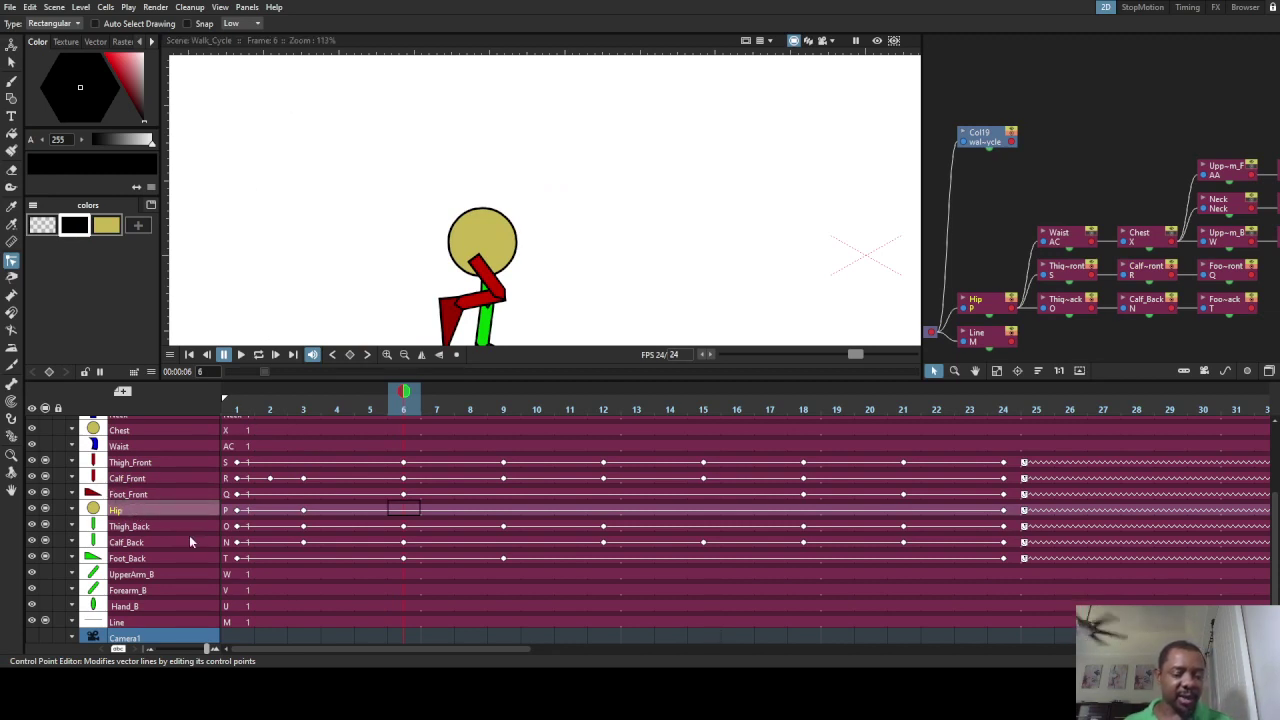
click(11, 45)
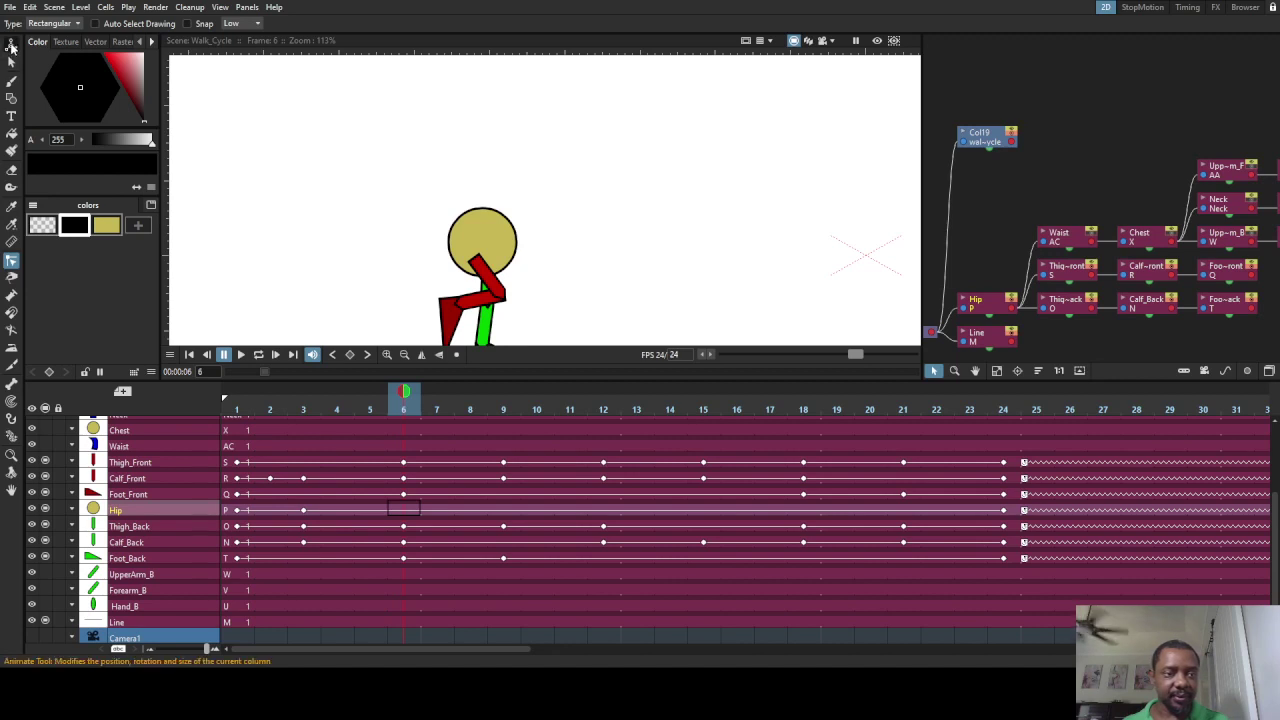
click(105, 23)
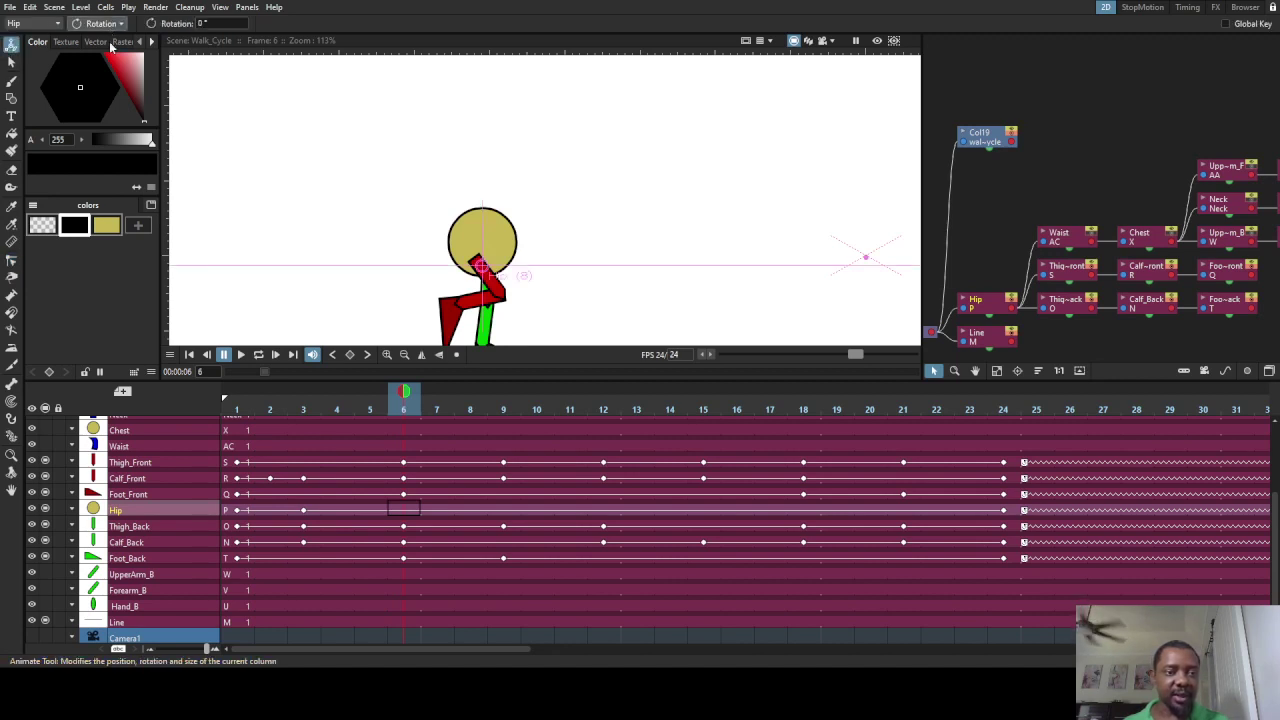
click(112, 40)
scroll(448, 212, down, 2)
scroll(448, 212, up, 7)
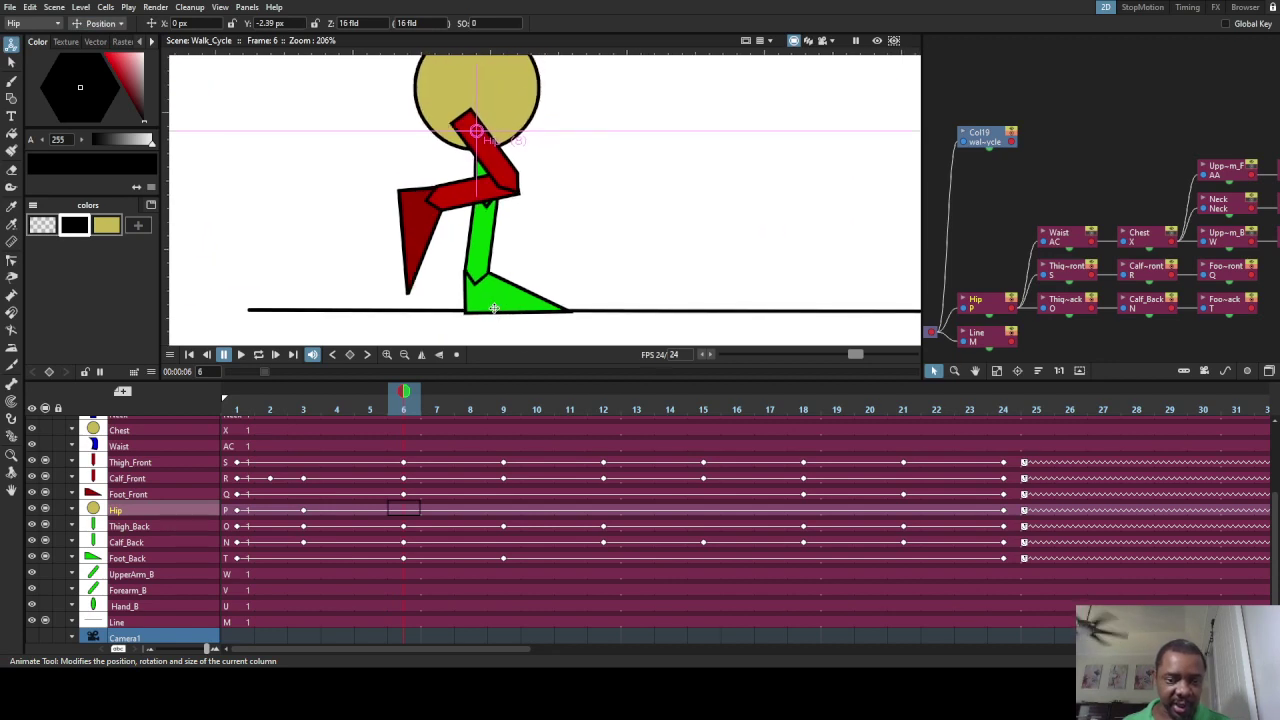
scroll(498, 305, down, 1)
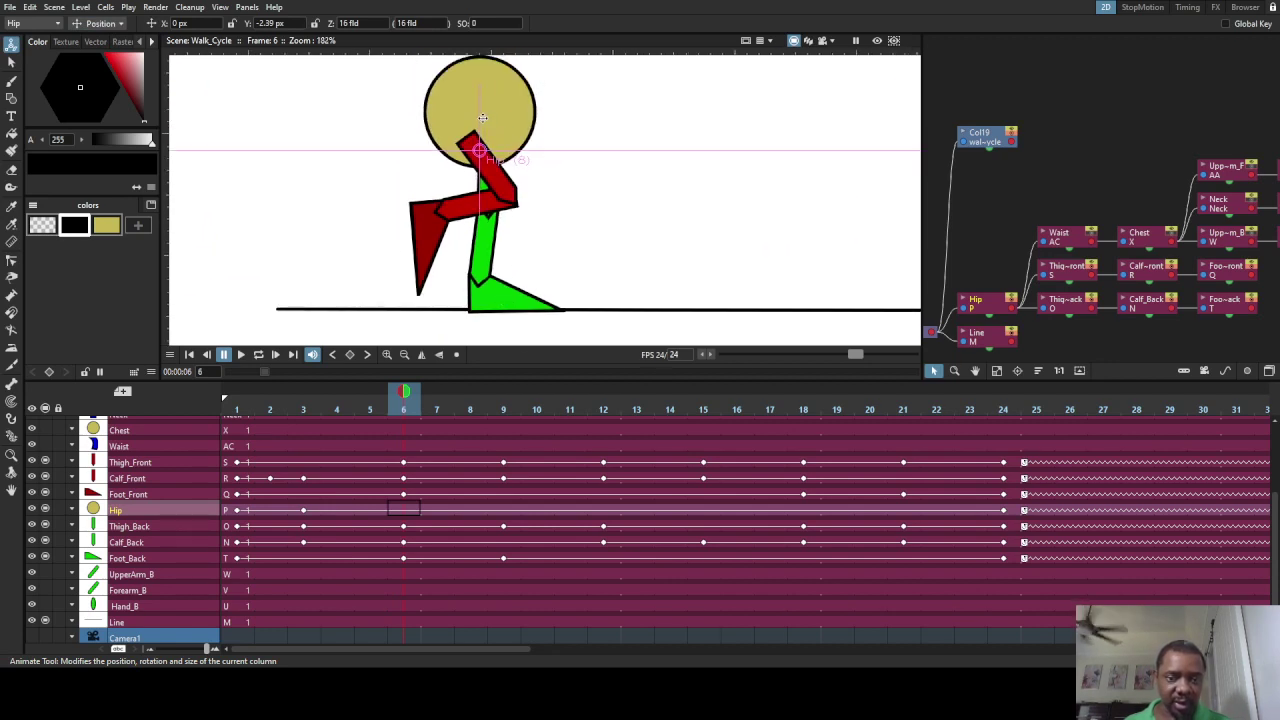
drag(482, 118, 484, 116)
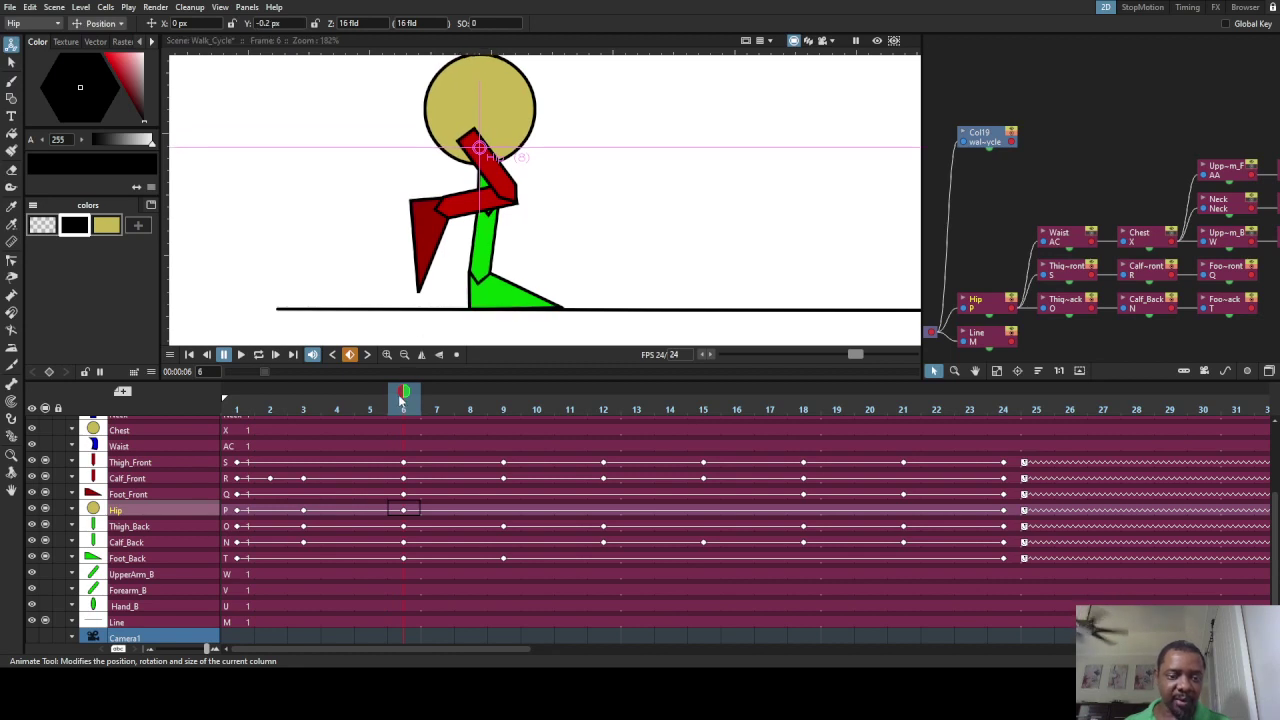
Step: At frame 9, raise the hip to a Y position of about 27.3 px so the back toe touches the ground line
drag(405, 394, 493, 466)
scroll(484, 264, down, 2)
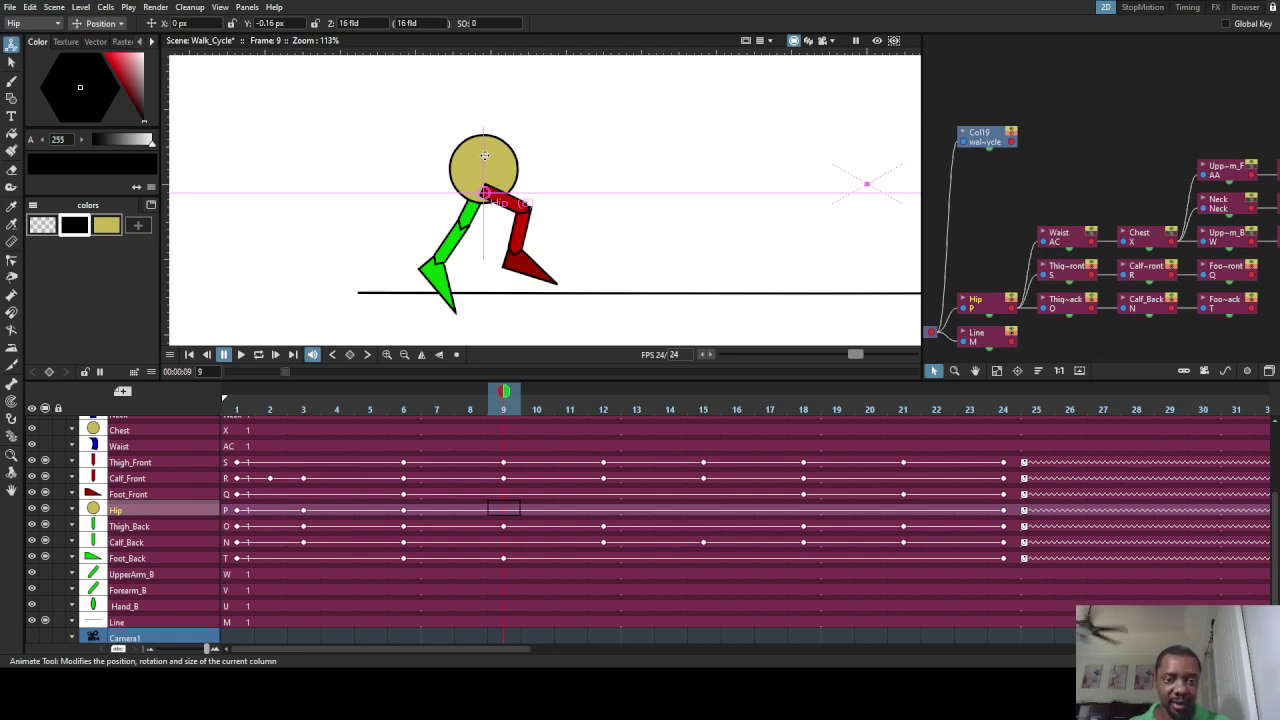
drag(484, 155, 485, 134)
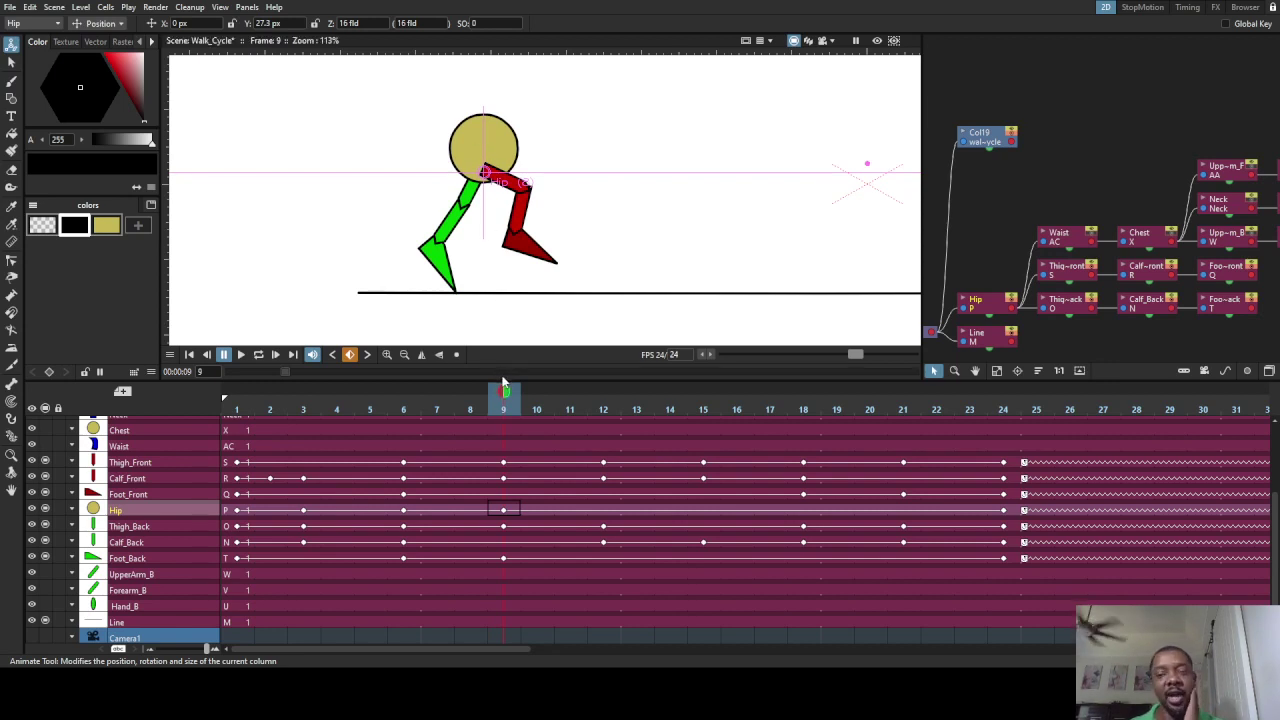
drag(503, 395, 454, 427)
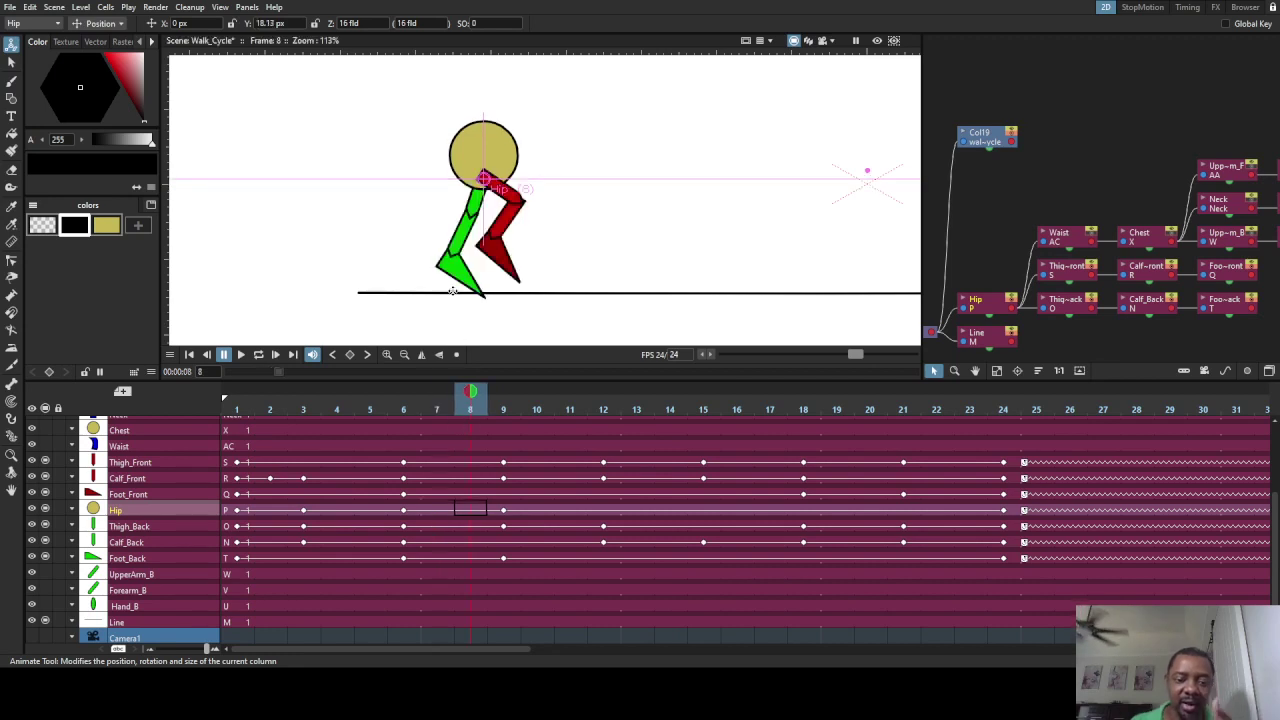
Step: Raise the hip to a Y position of about 27 px at frame 8 and about 15.6 px at frame 7, with the back toe on the ground line
drag(483, 136, 483, 130)
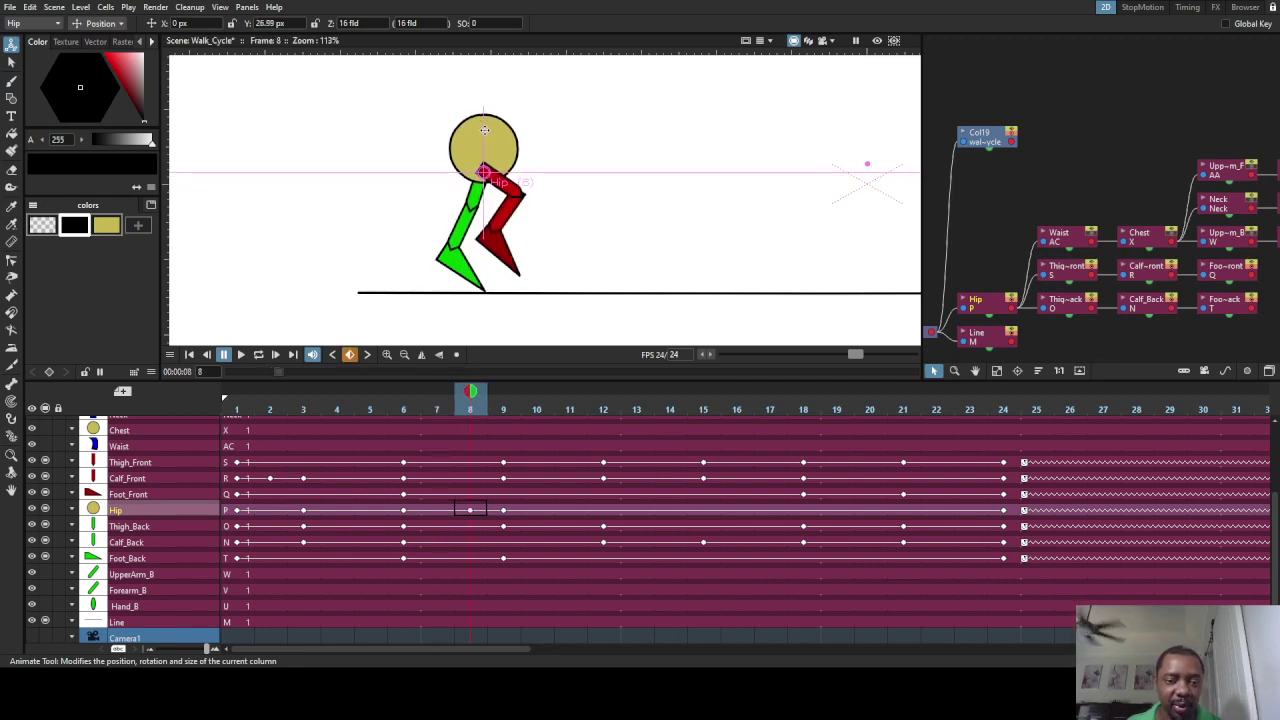
drag(470, 395, 448, 398)
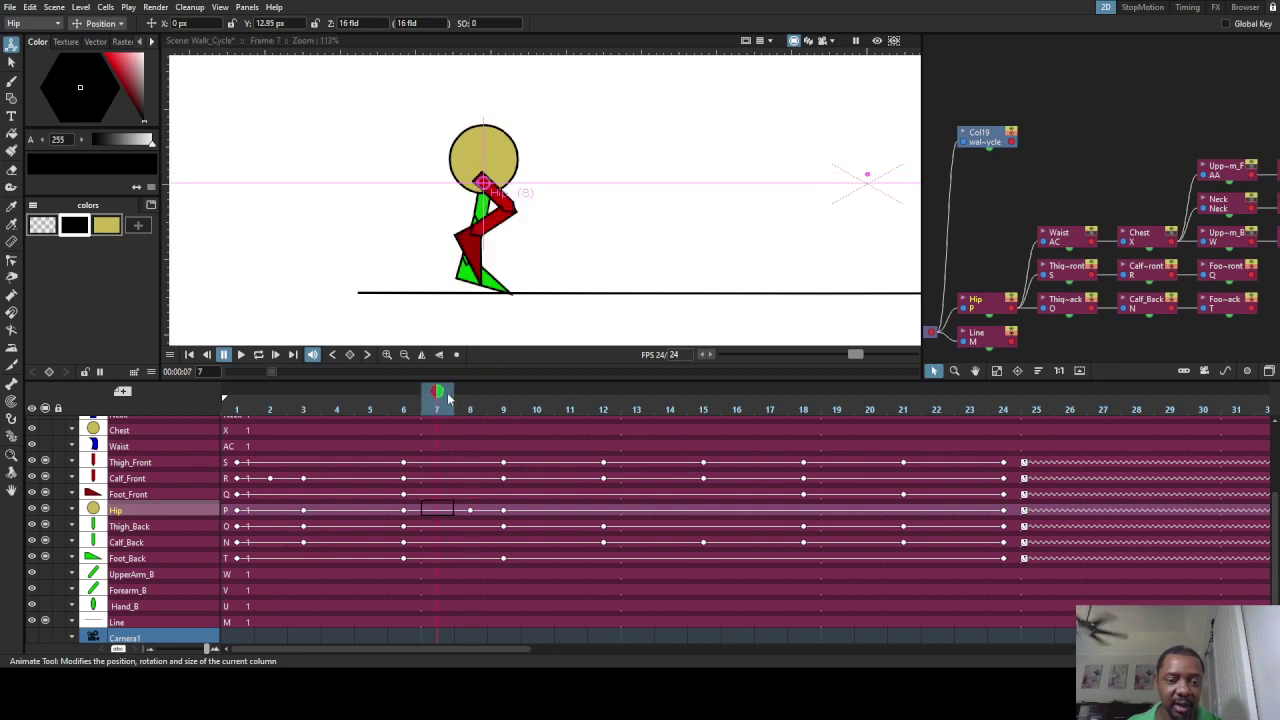
drag(476, 265, 475, 263)
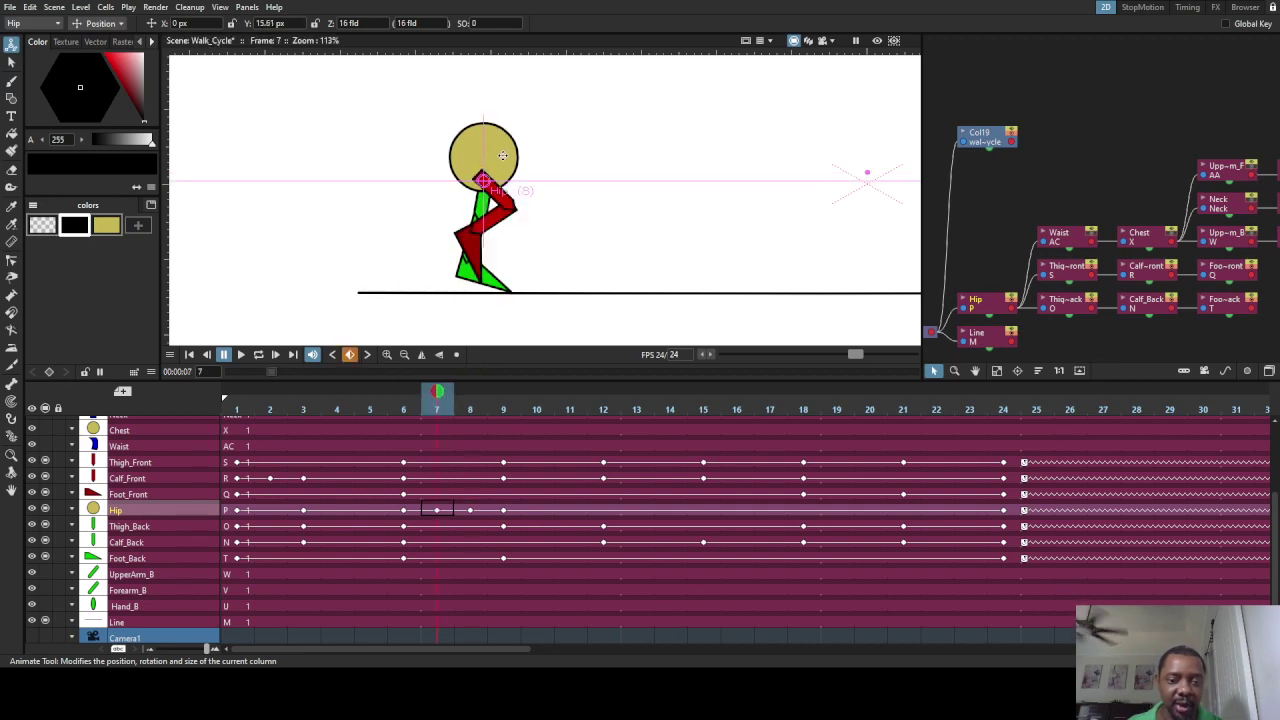
drag(495, 164, 495, 162)
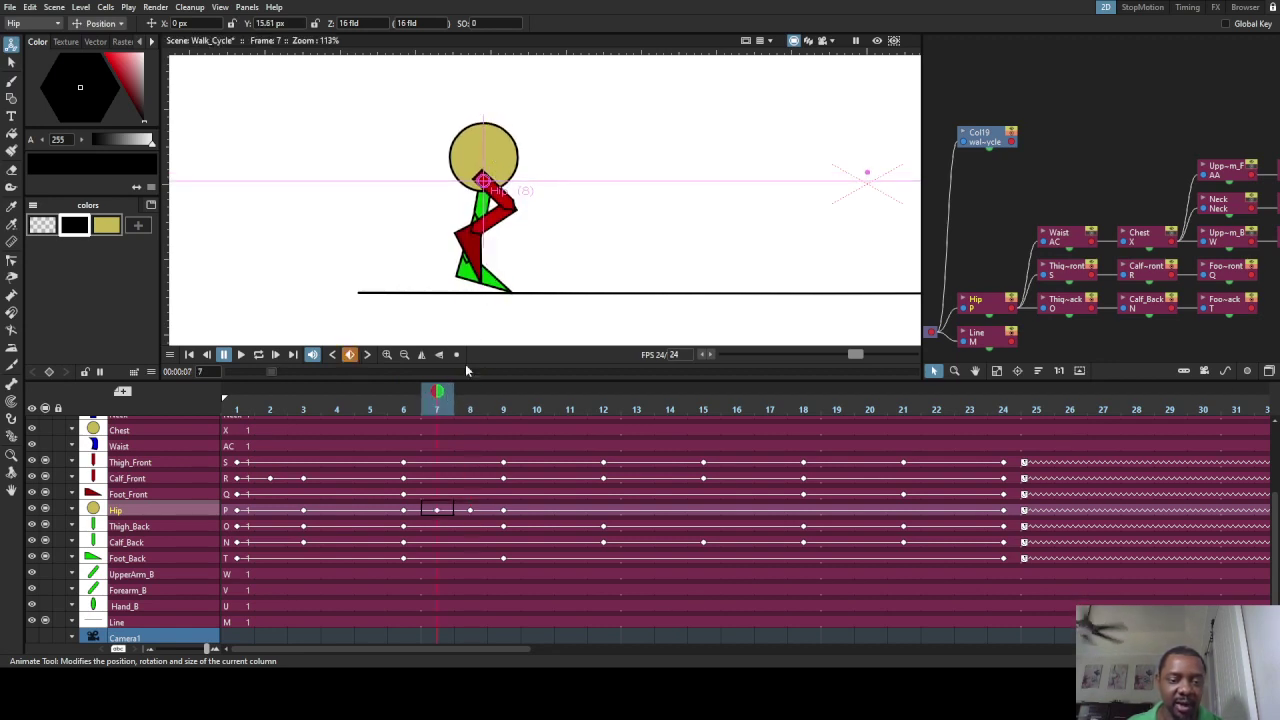
Step: At frame 12, lower the hip to a Y position of about -2.1 px and rotate the back thigh to about -51.9° to fit the ground line
drag(440, 398, 598, 472)
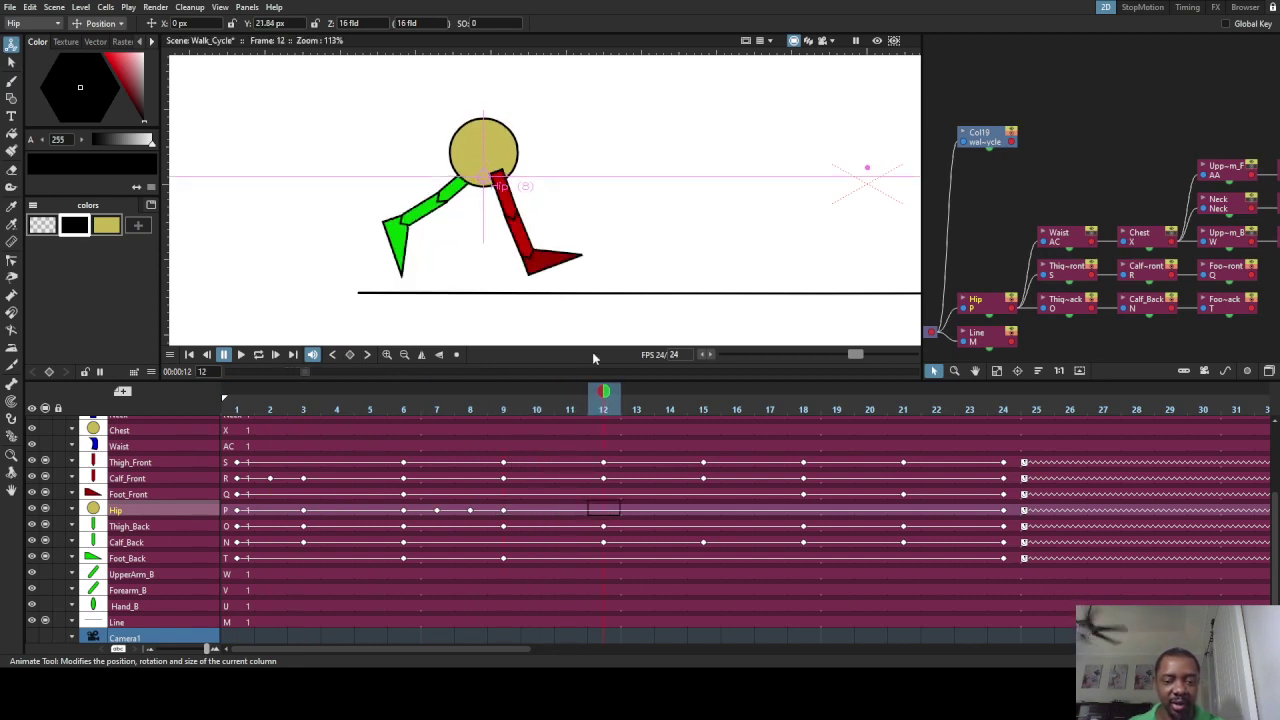
drag(487, 138, 487, 156)
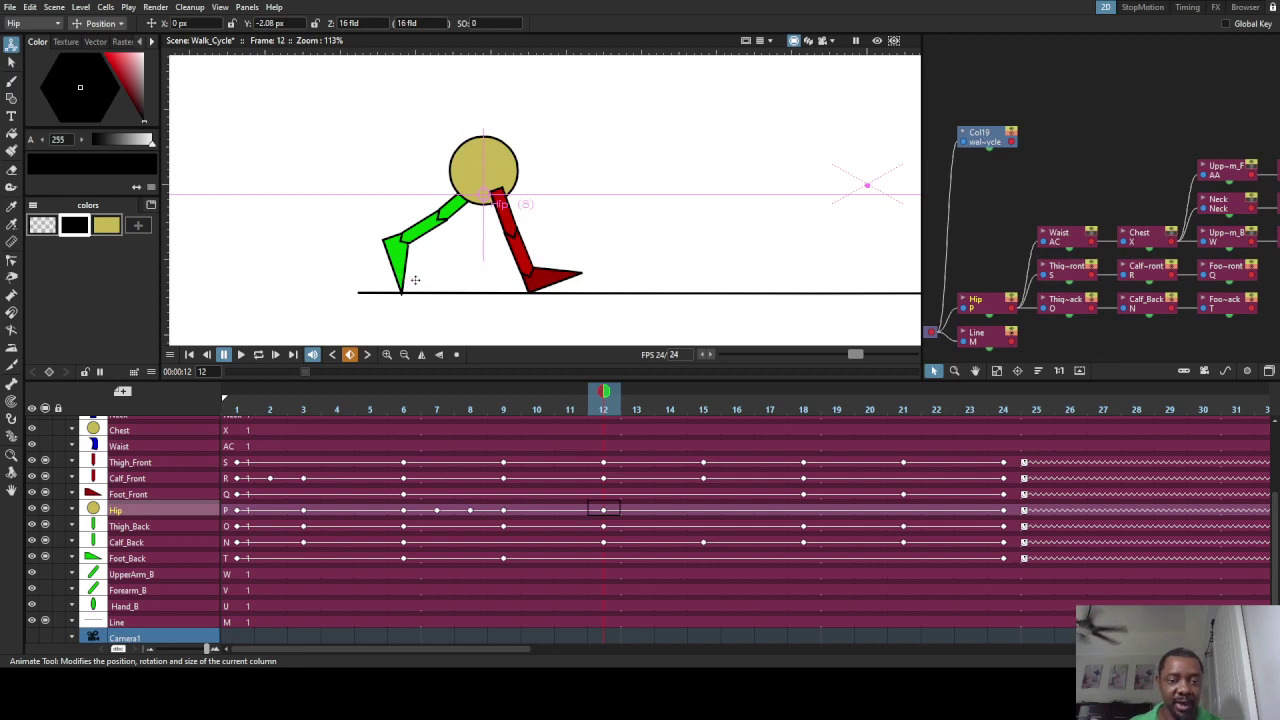
key(c)
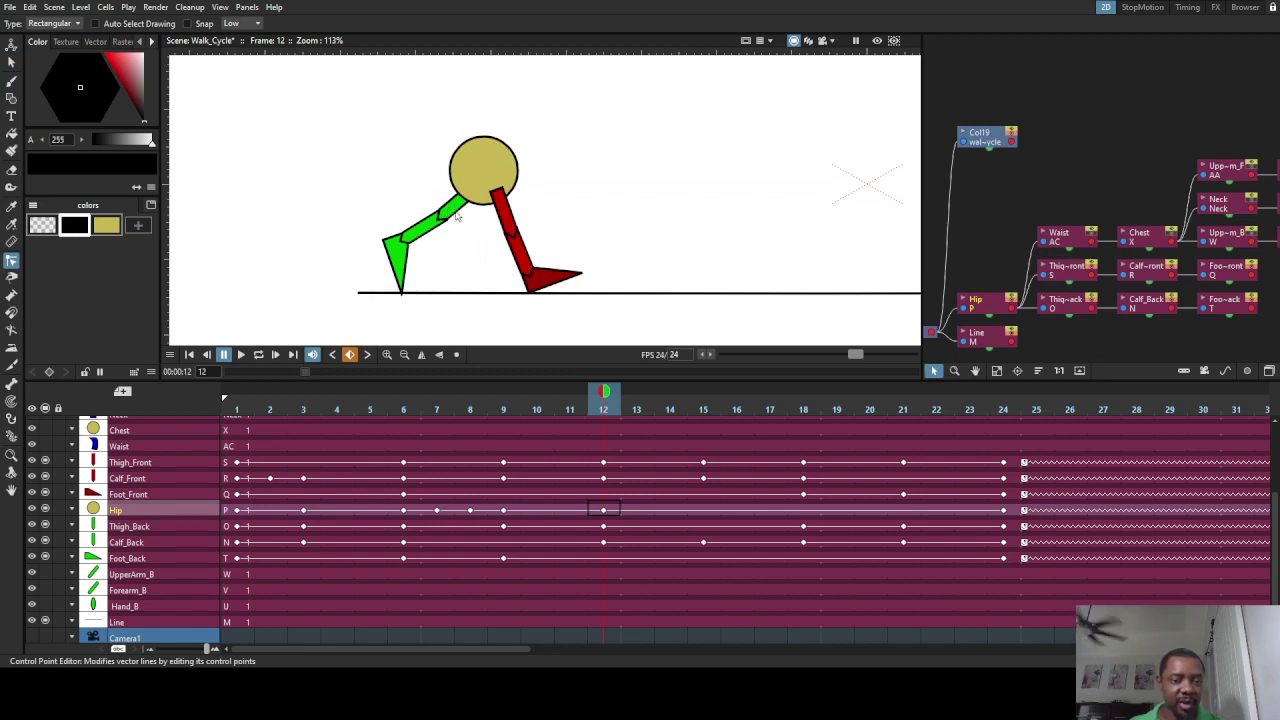
click(135, 526)
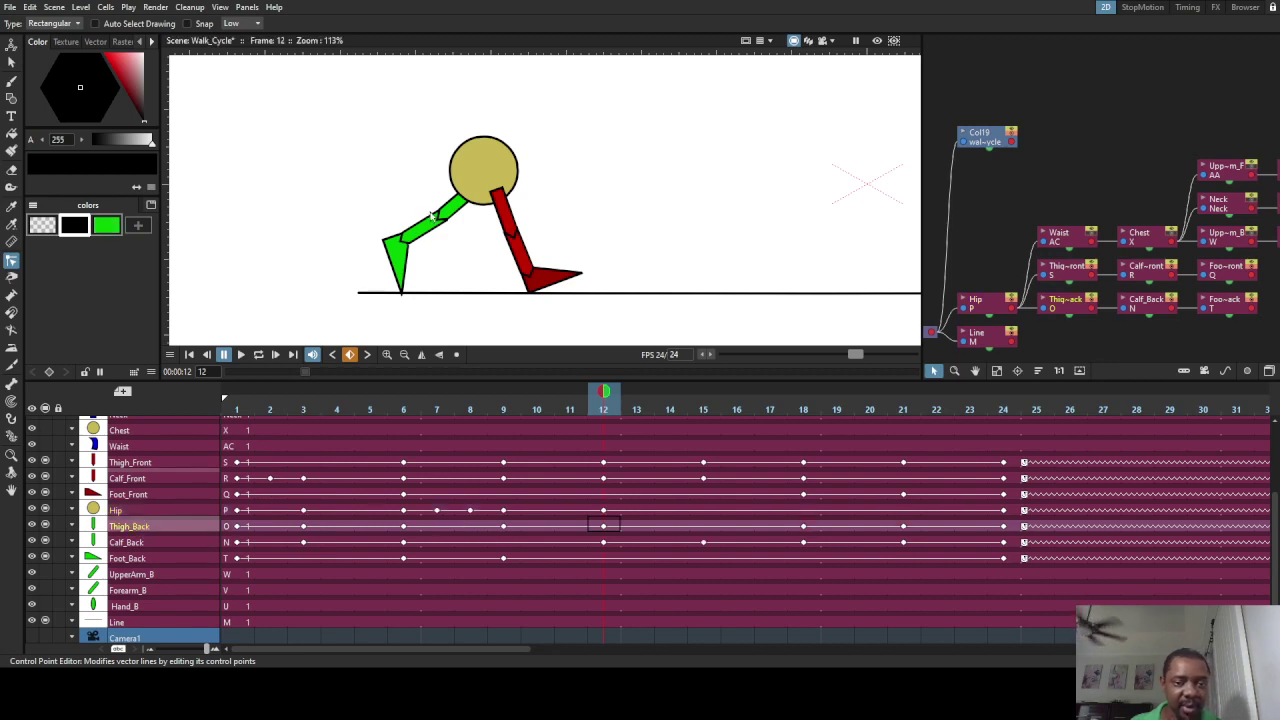
key(a)
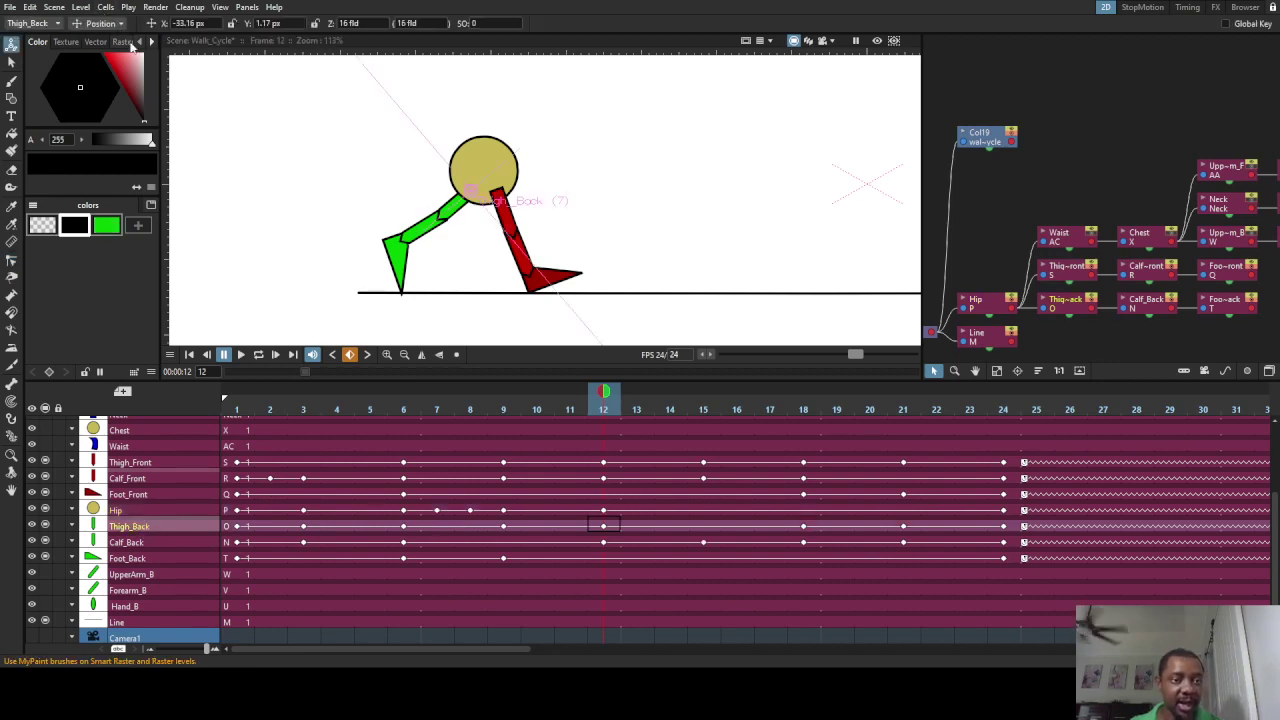
click(100, 23)
click(110, 52)
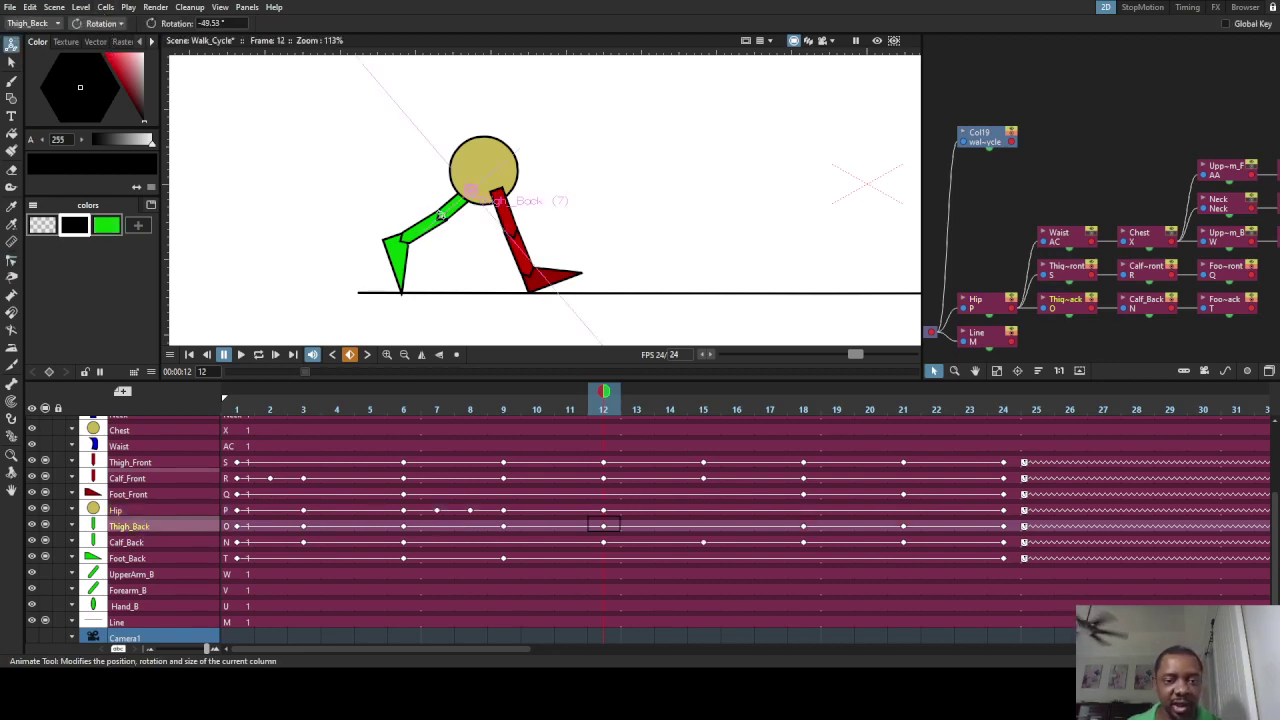
drag(441, 215, 441, 207)
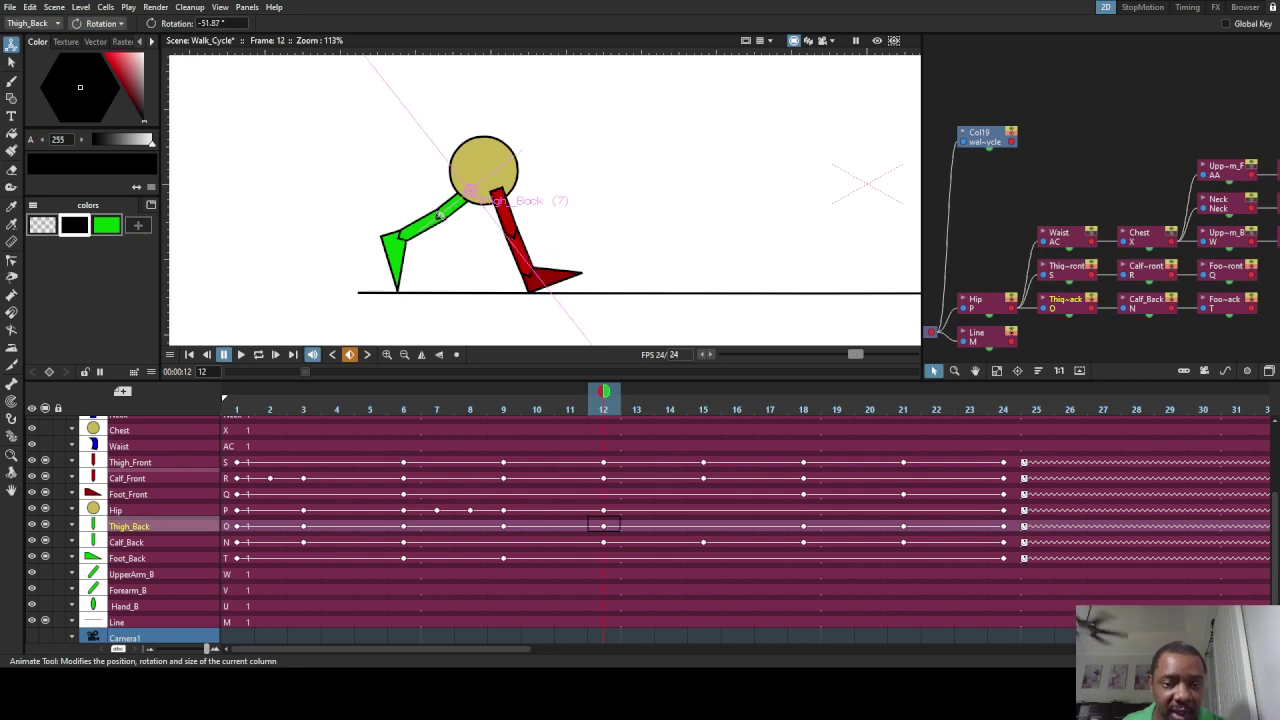
Step: At frame 10, raise the hip slightly so the back toe rests on the ground line
drag(604, 395, 555, 405)
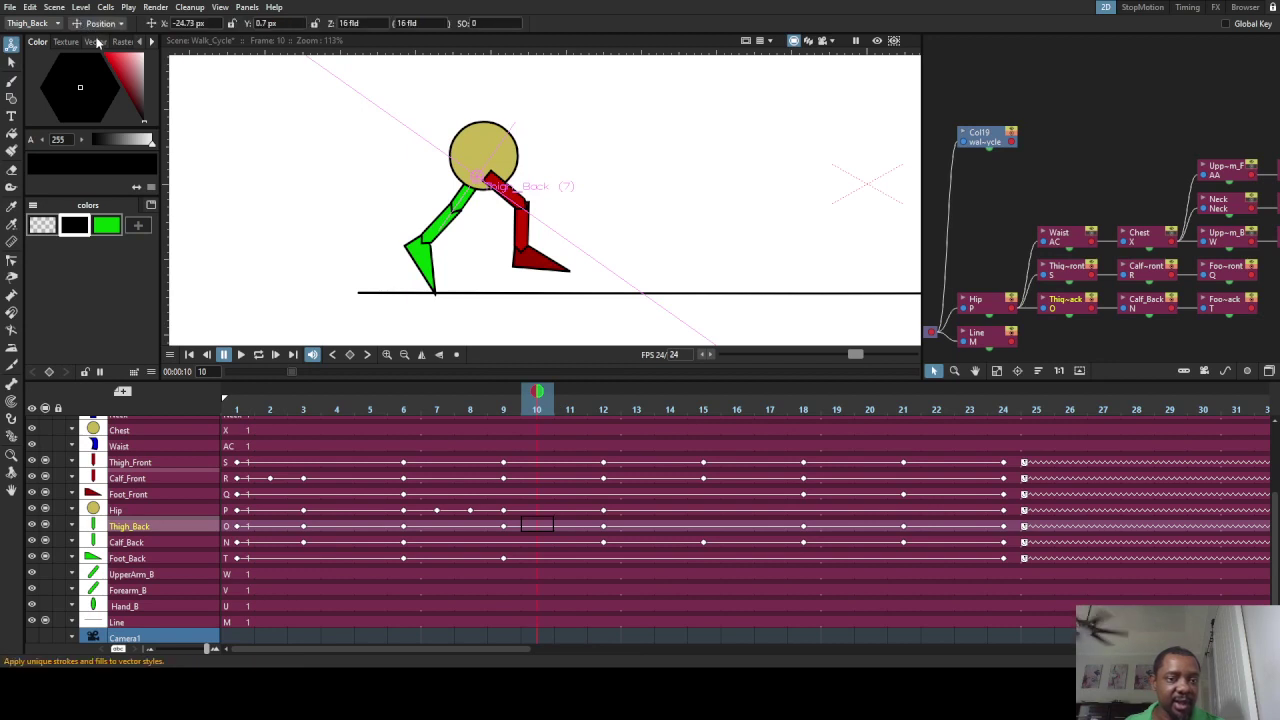
click(131, 511)
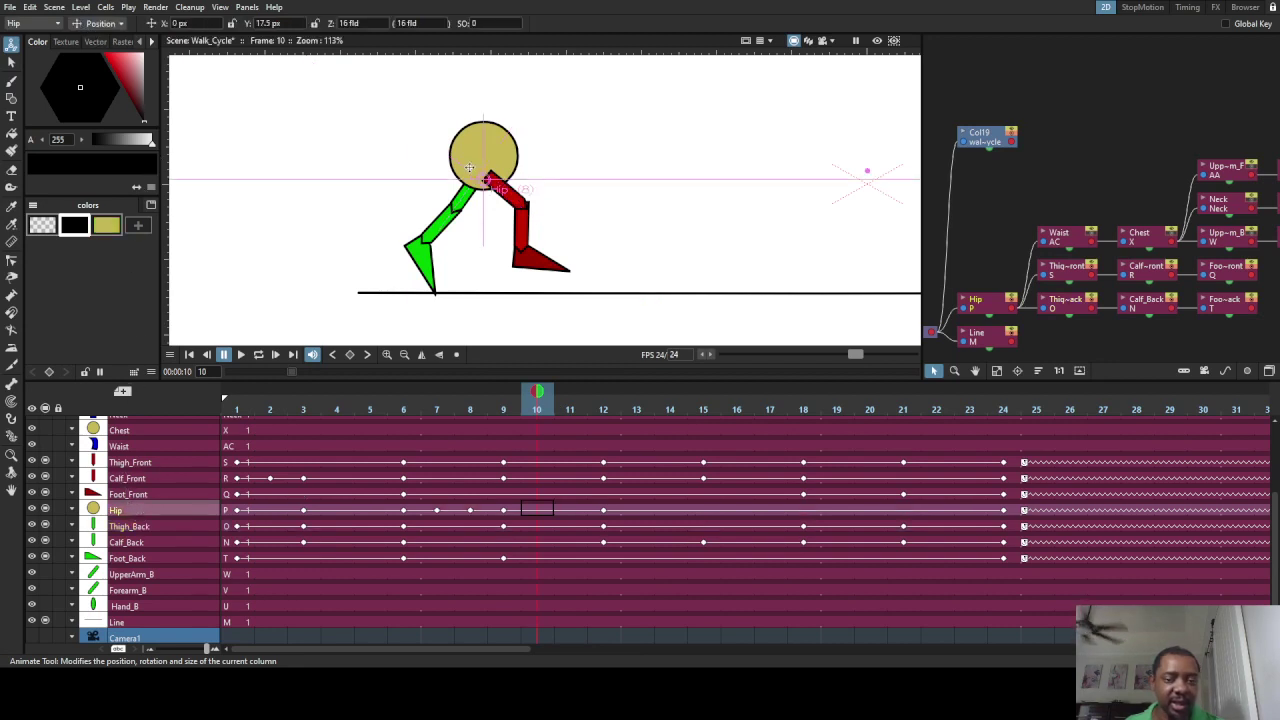
drag(483, 145, 485, 142)
Step: Raise the hip to a Y position of about 20.7 px at frame 21 and about 22.6 px at frame 20, with the front toe on the ground line
drag(537, 395, 912, 454)
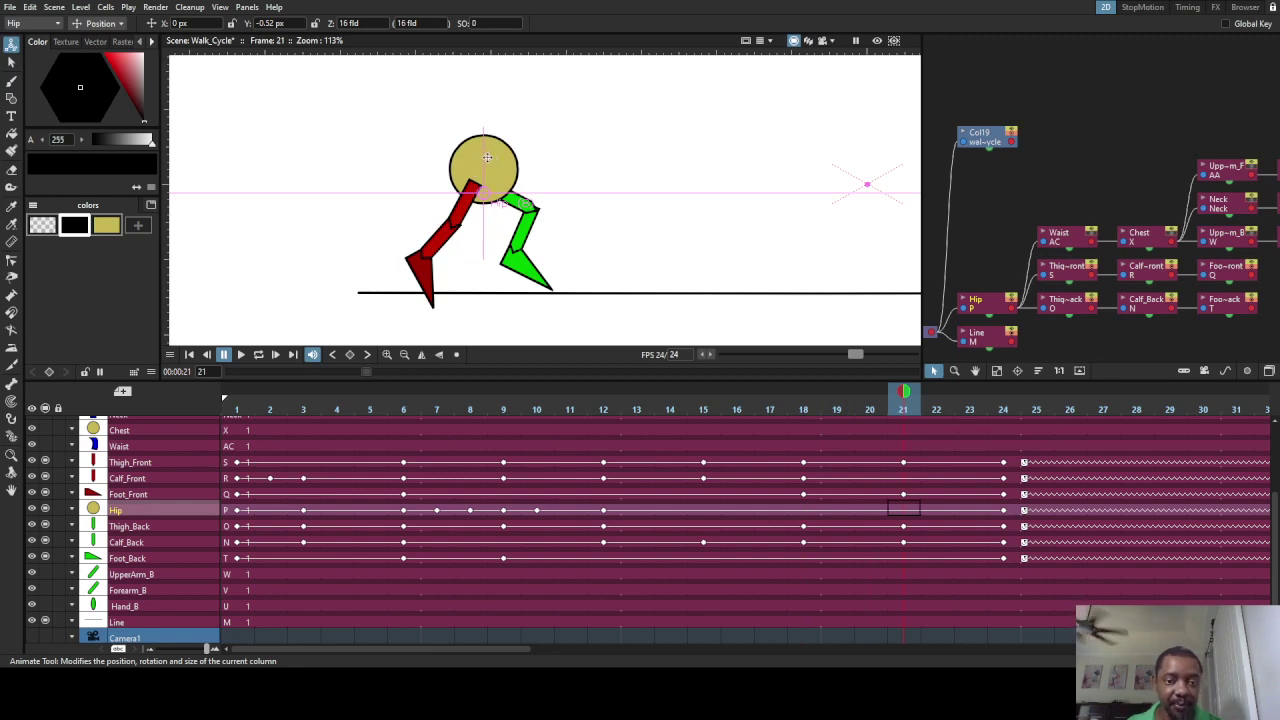
drag(487, 157, 487, 141)
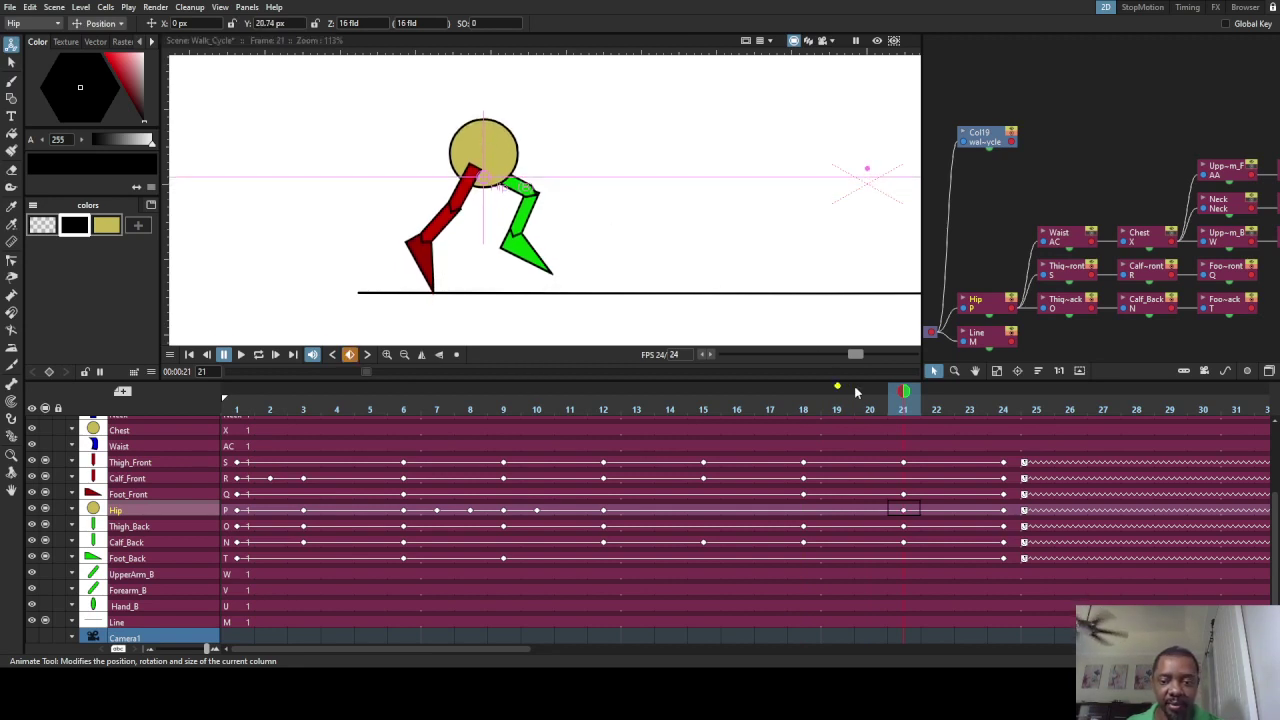
drag(904, 393, 872, 395)
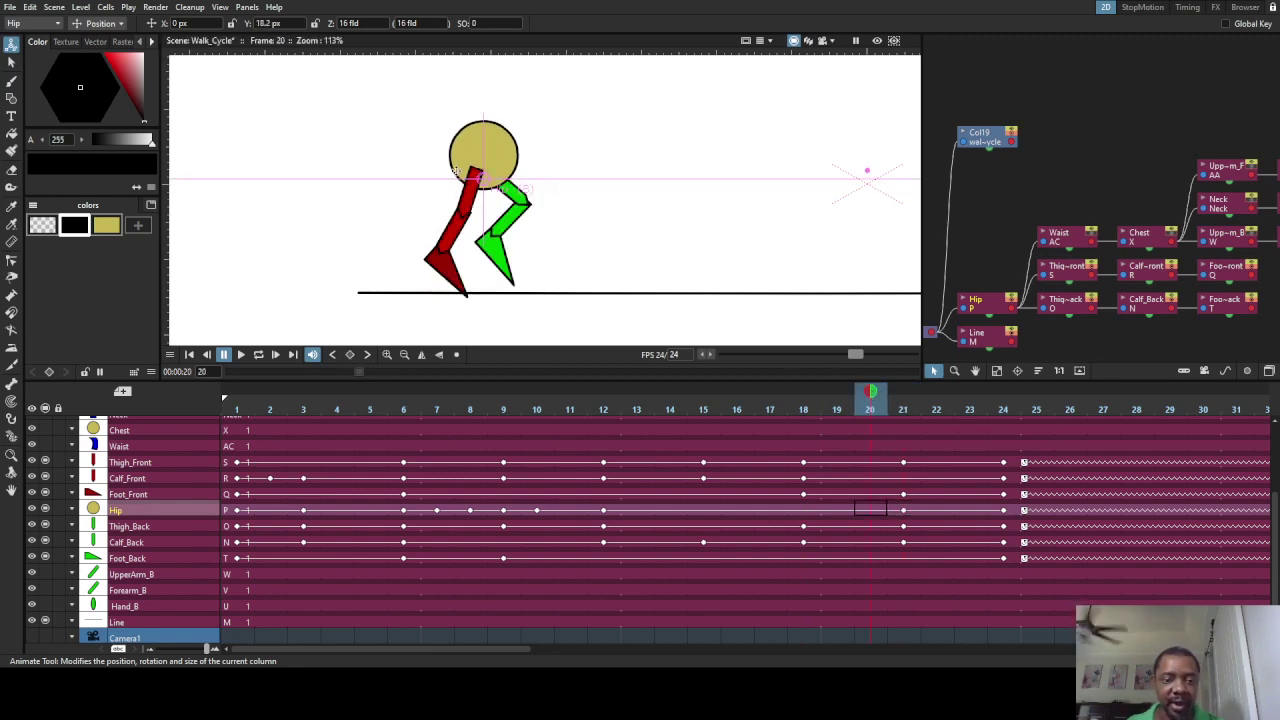
drag(482, 150, 482, 147)
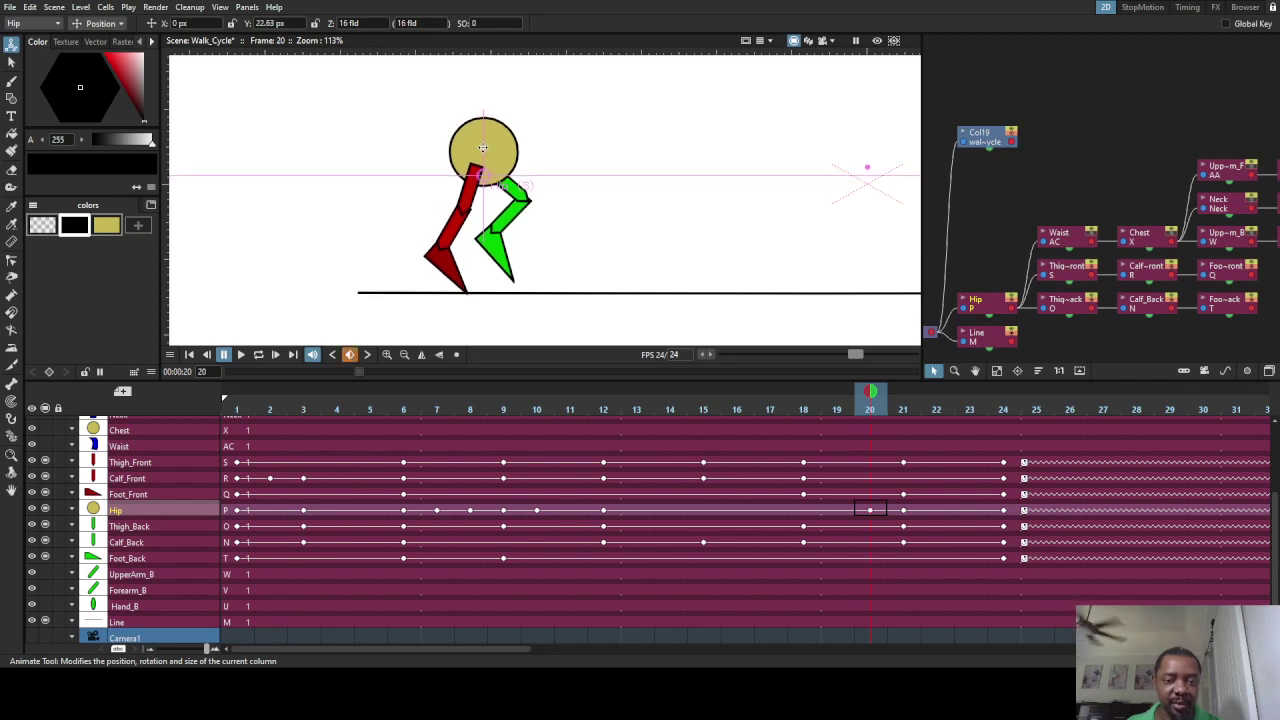
Step: At frame 19, lower the hip to a Y position of about 17.8 px, and play the walk cycle from frame 1
drag(869, 395, 836, 395)
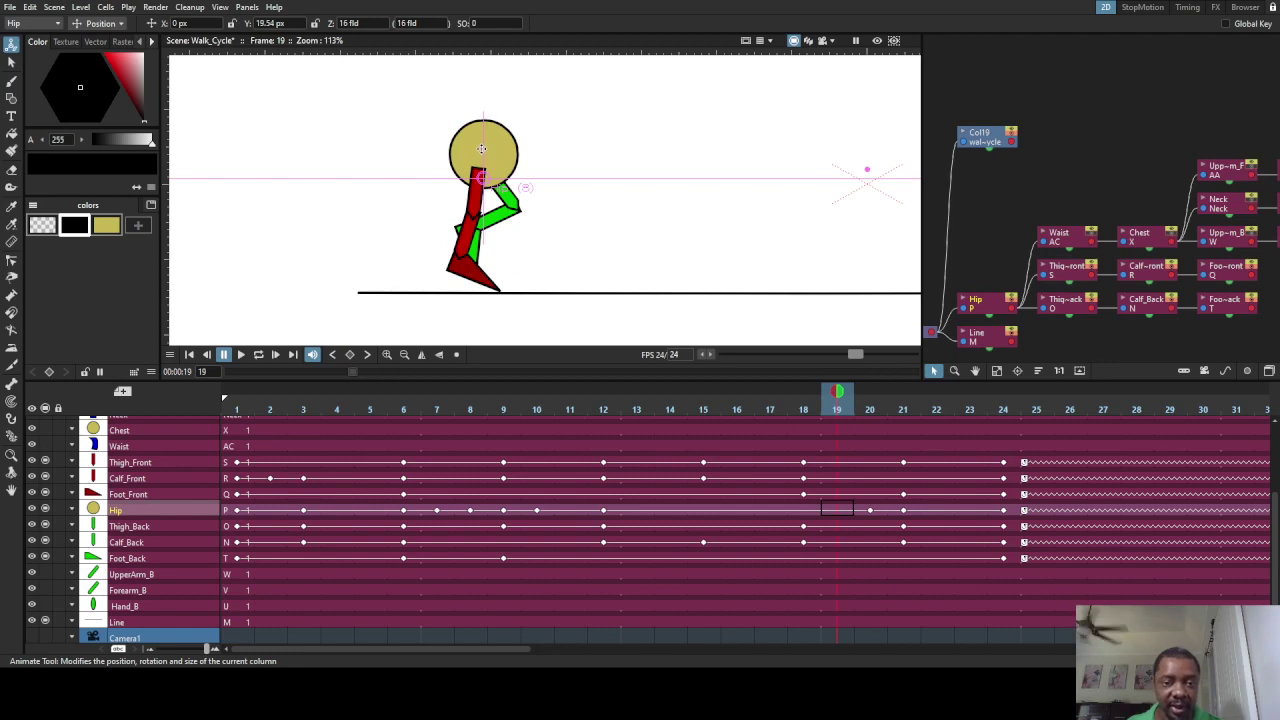
drag(481, 147, 481, 149)
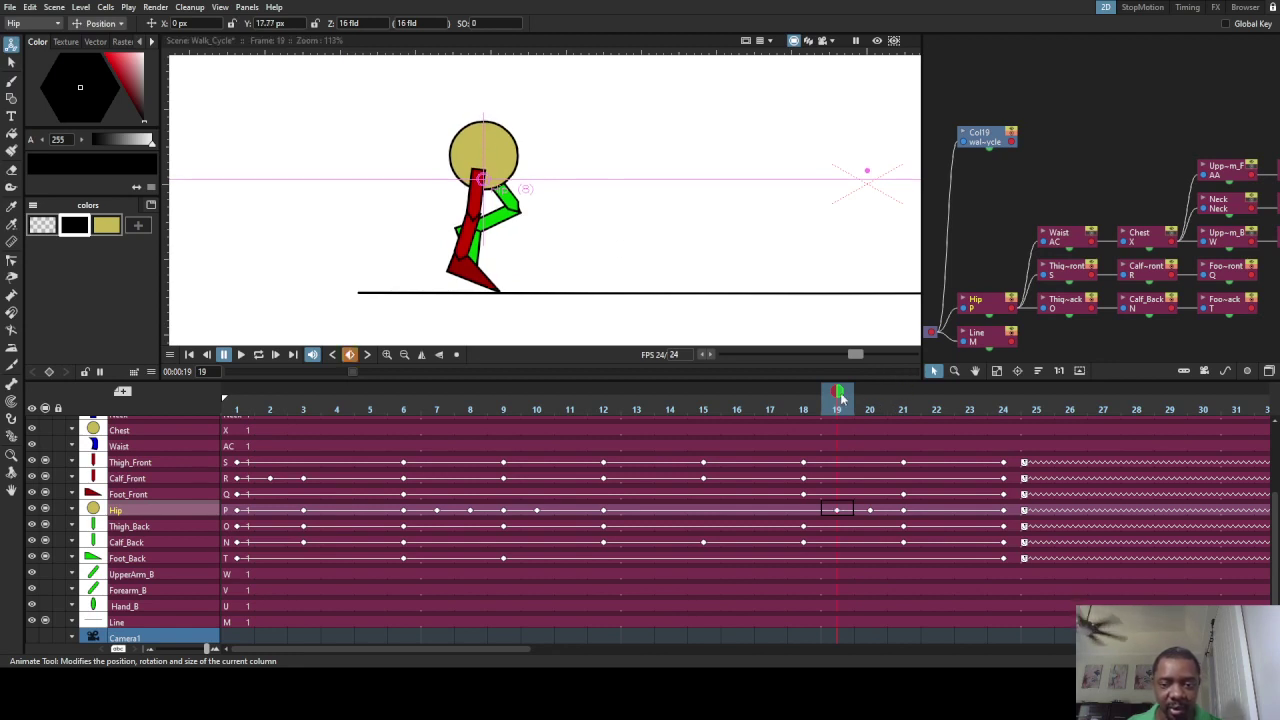
mouse_move(840, 395)
mouse_down()
mouse_move(1036, 395)
mouse_move(237, 395)
mouse_up()
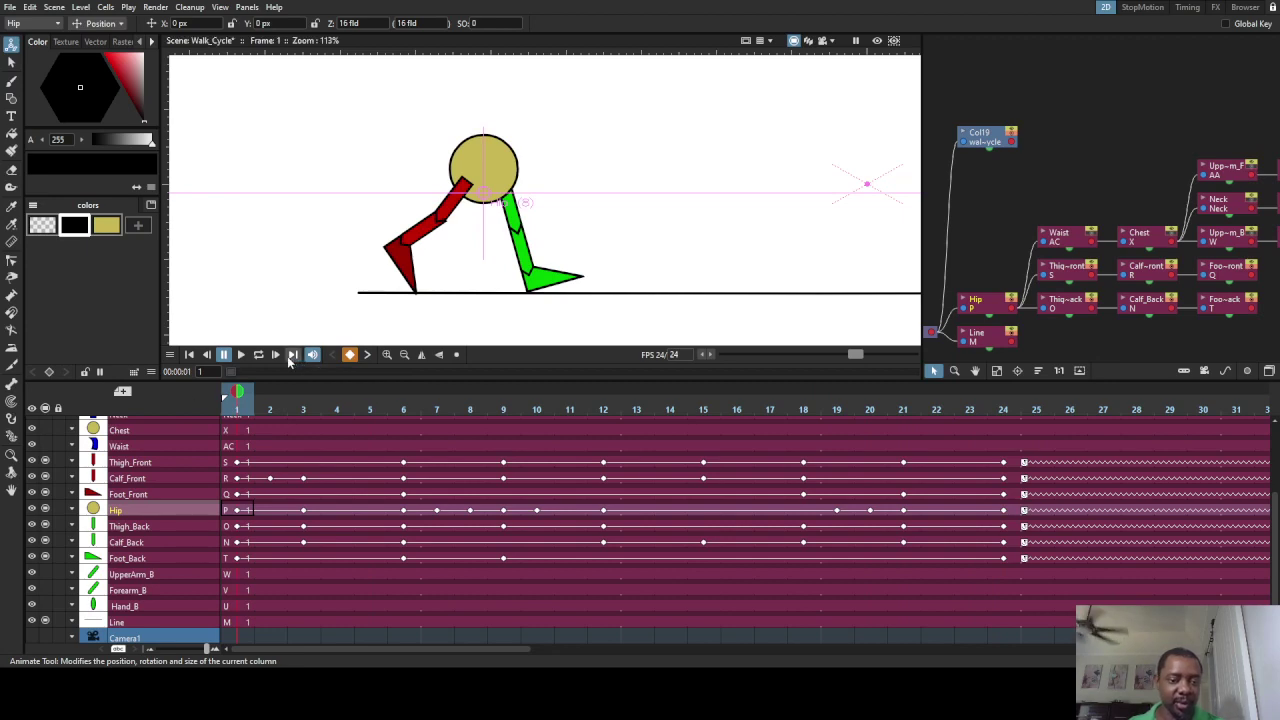
click(242, 356)
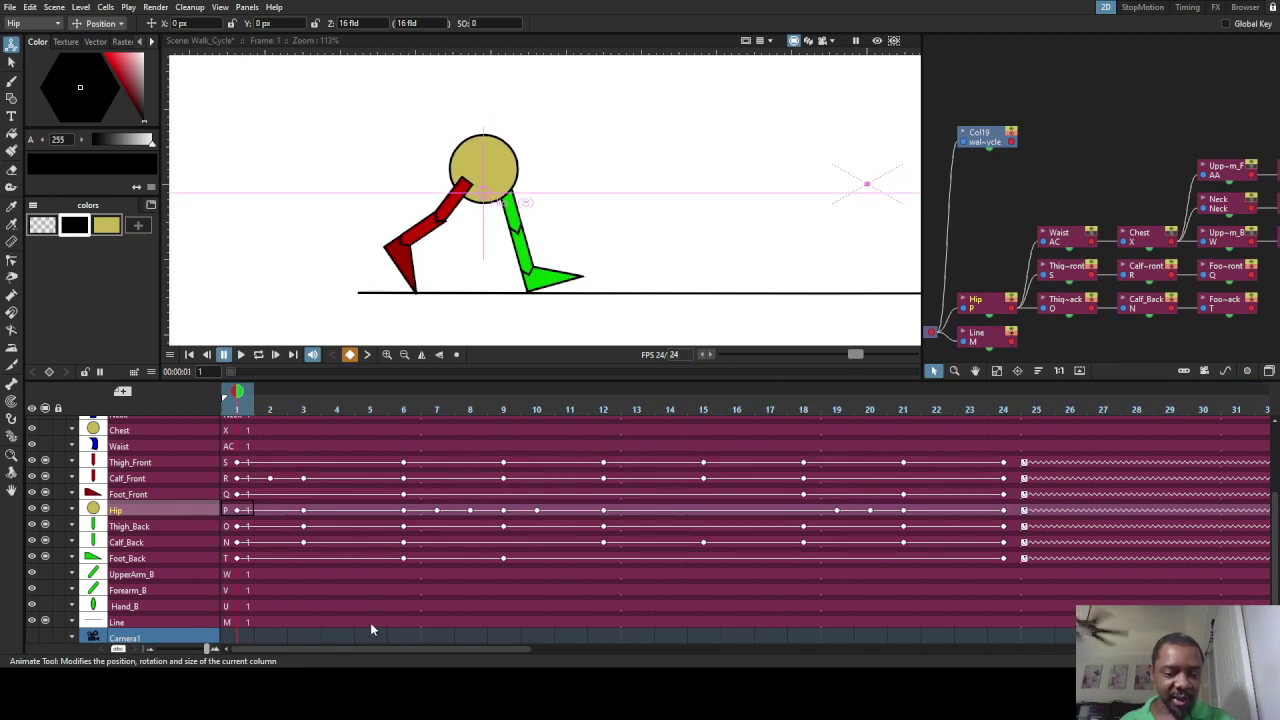
Step: Lower the hip to a Y position of about -1.5 px at frame 15 and about 1.4 px at frame 18 so the front foot meets the ground
drag(237, 396, 403, 396)
drag(412, 441, 703, 497)
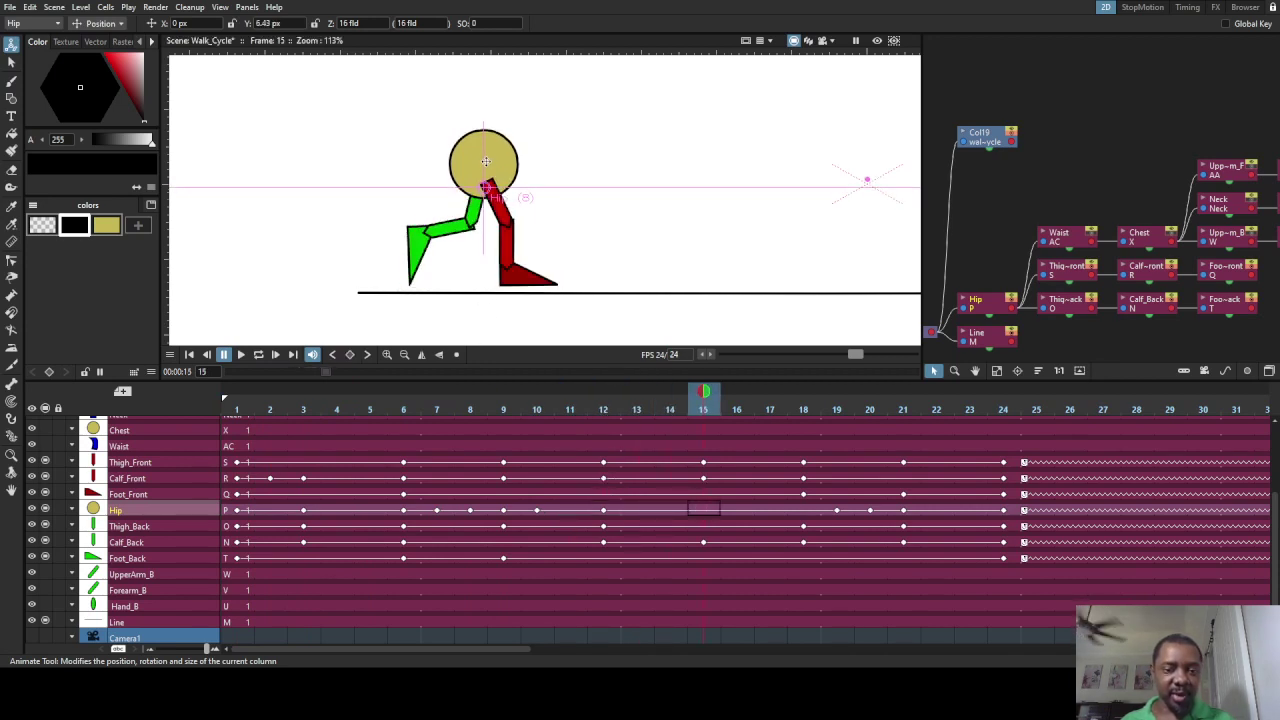
drag(485, 161, 482, 159)
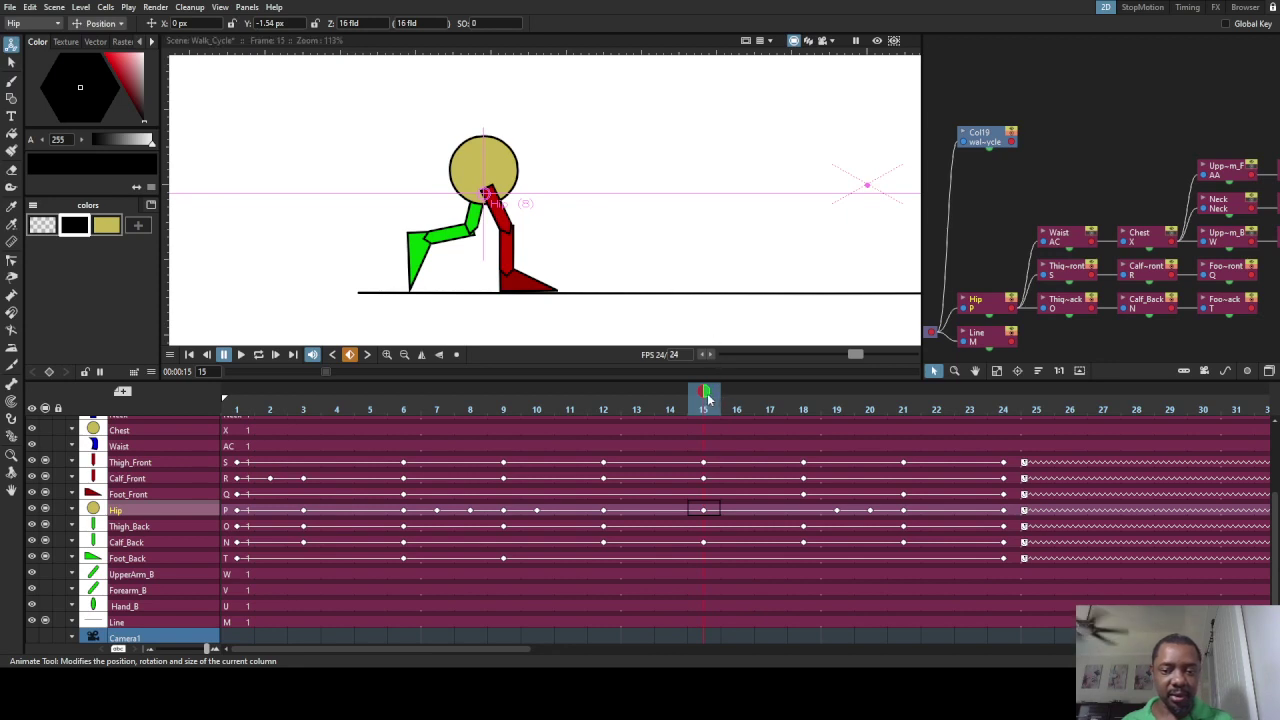
drag(714, 383, 811, 420)
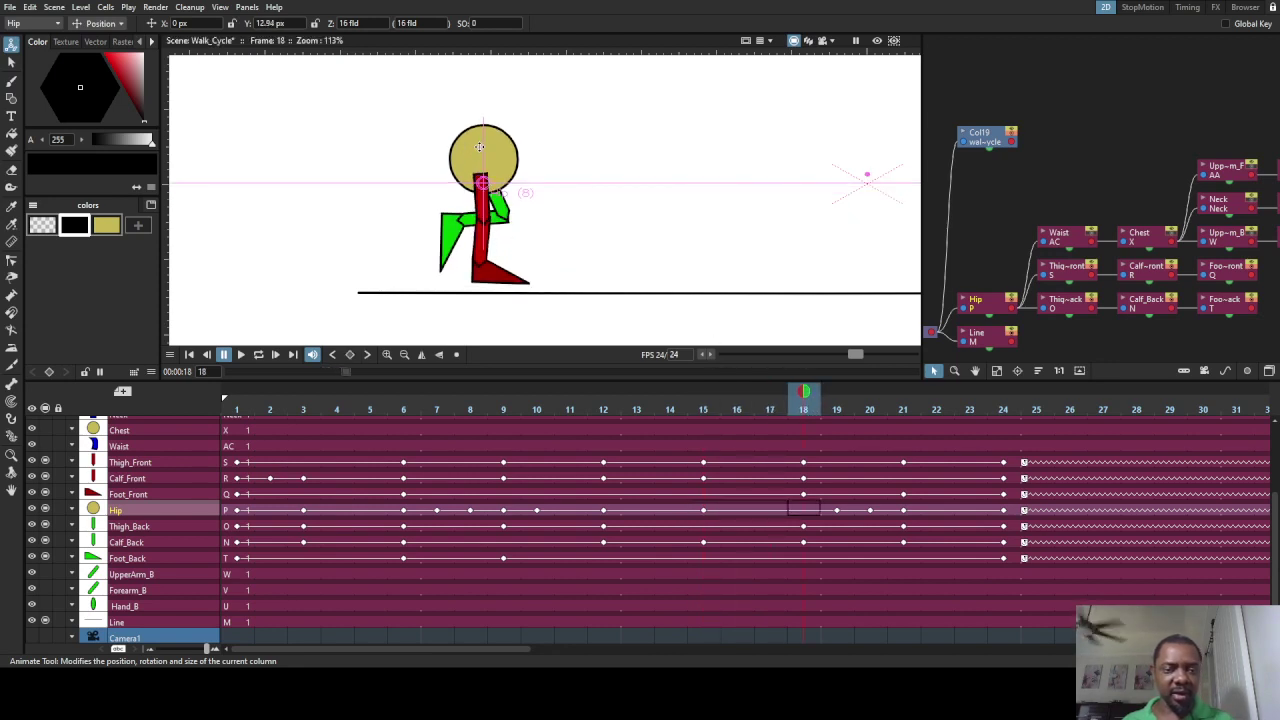
drag(482, 144, 482, 154)
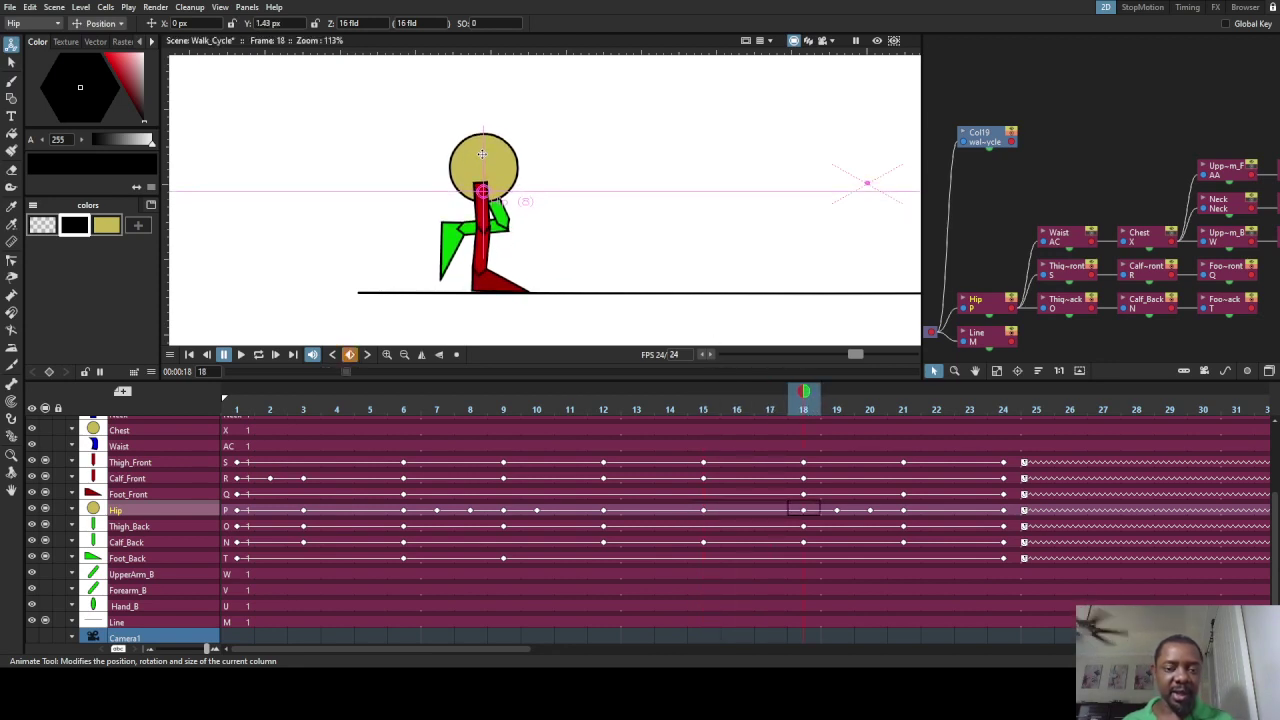
Step: Play the walk cycle from frame 1 to review the hip motion, and save the scene
mouse_move(817, 383)
mouse_down()
mouse_move(808, 390)
mouse_move(1022, 436)
mouse_move(409, 427)
mouse_move(252, 442)
mouse_move(192, 430)
mouse_up()
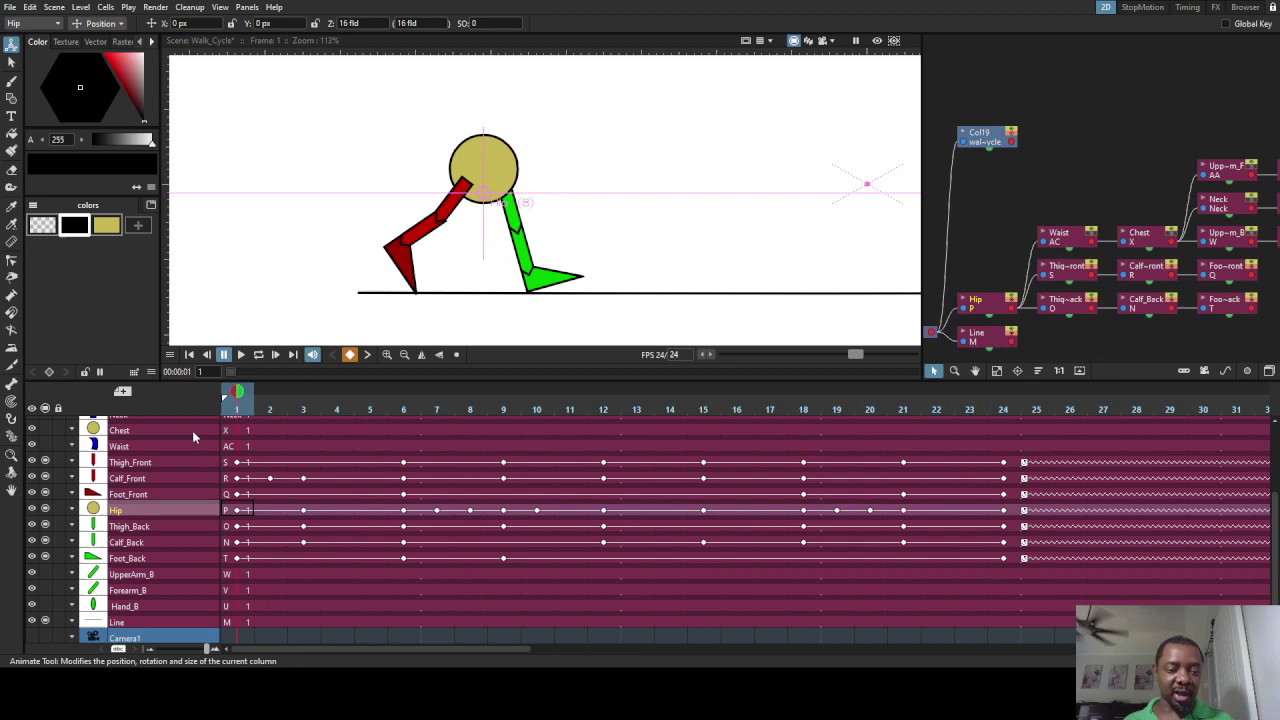
click(241, 355)
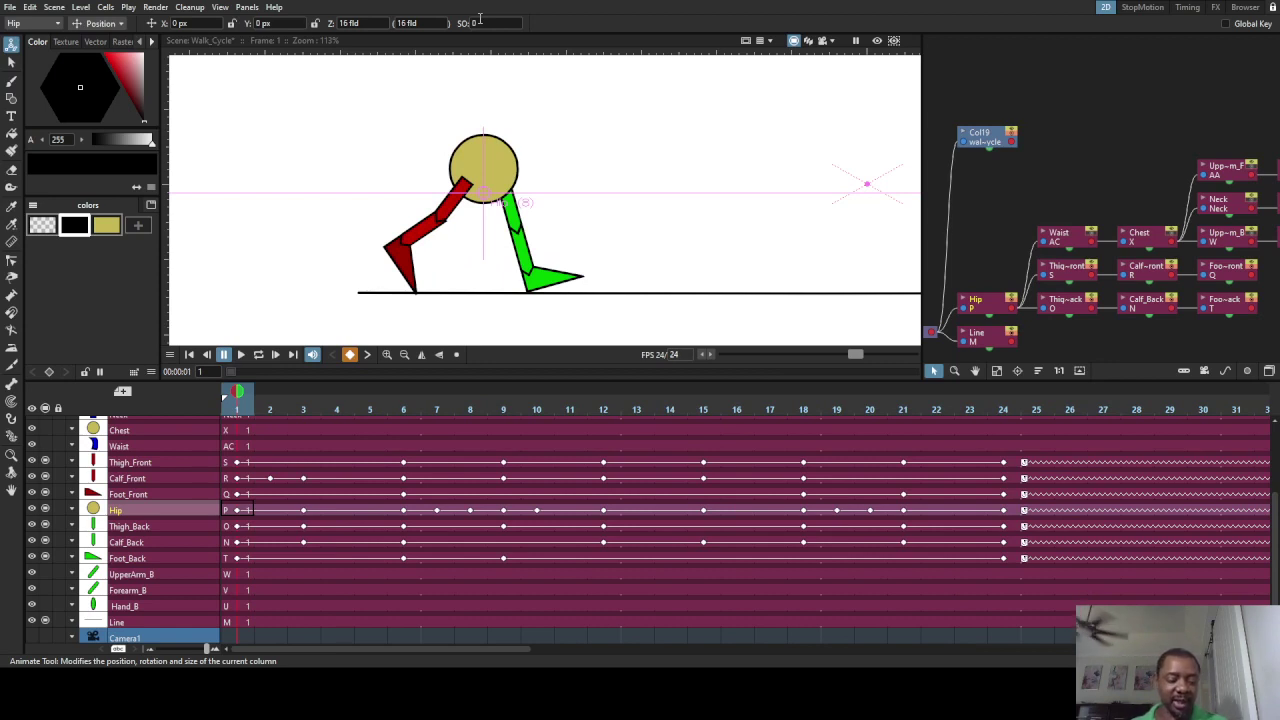
key(ctrl+s)
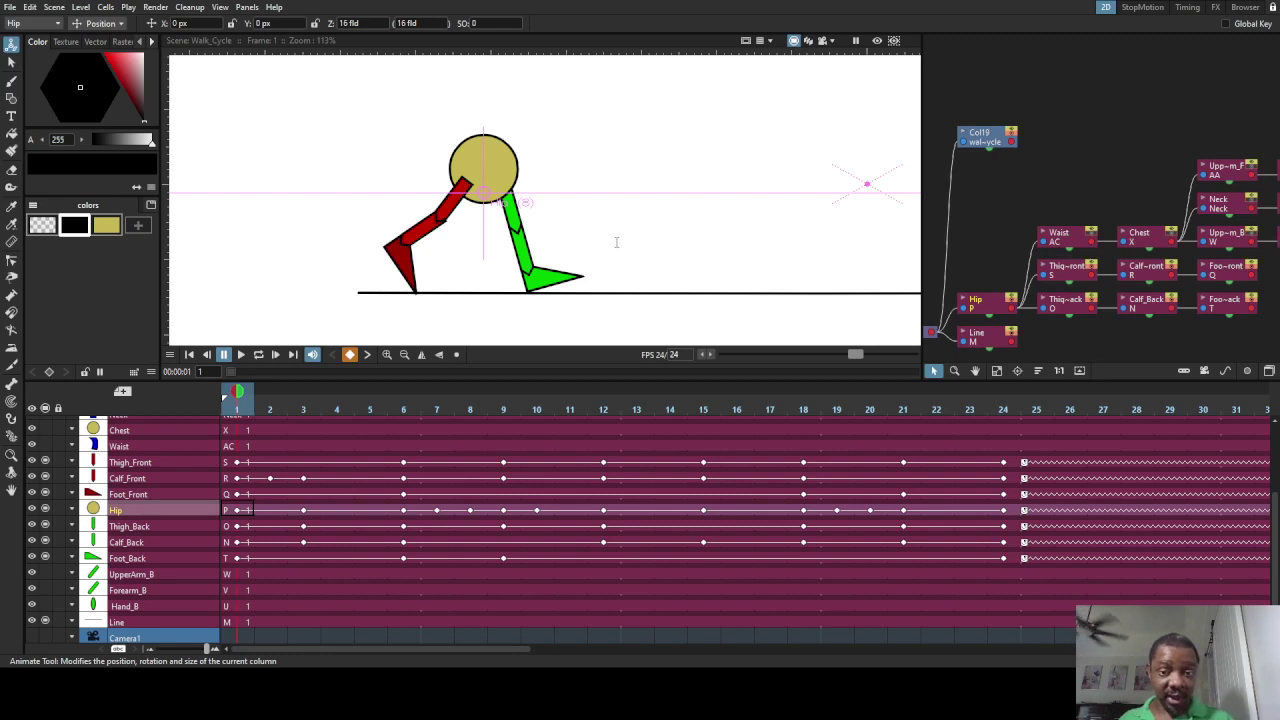
click(726, 223)
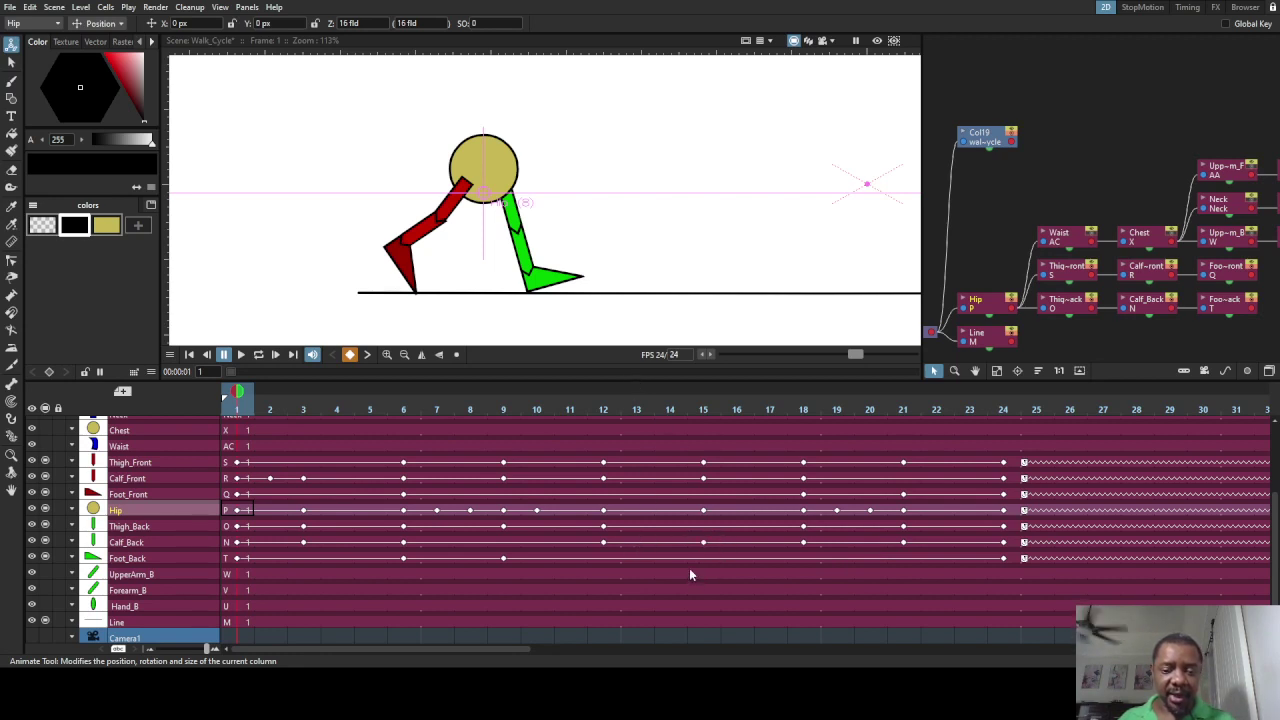
key(ctrl+s)
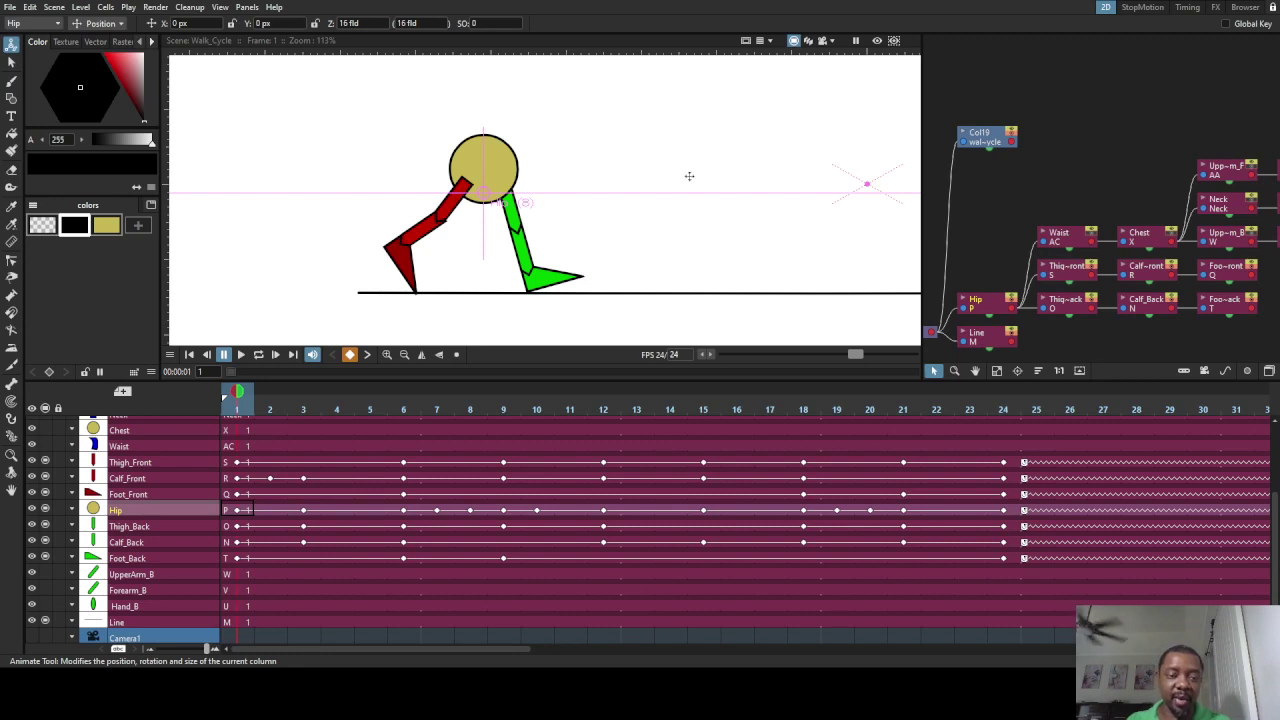
Step: Turn off the preview visibility of the UpperArm_F, Hand_F, ForeArm_F, Head, Neck and Chest columns
scroll(66, 450, up, 2)
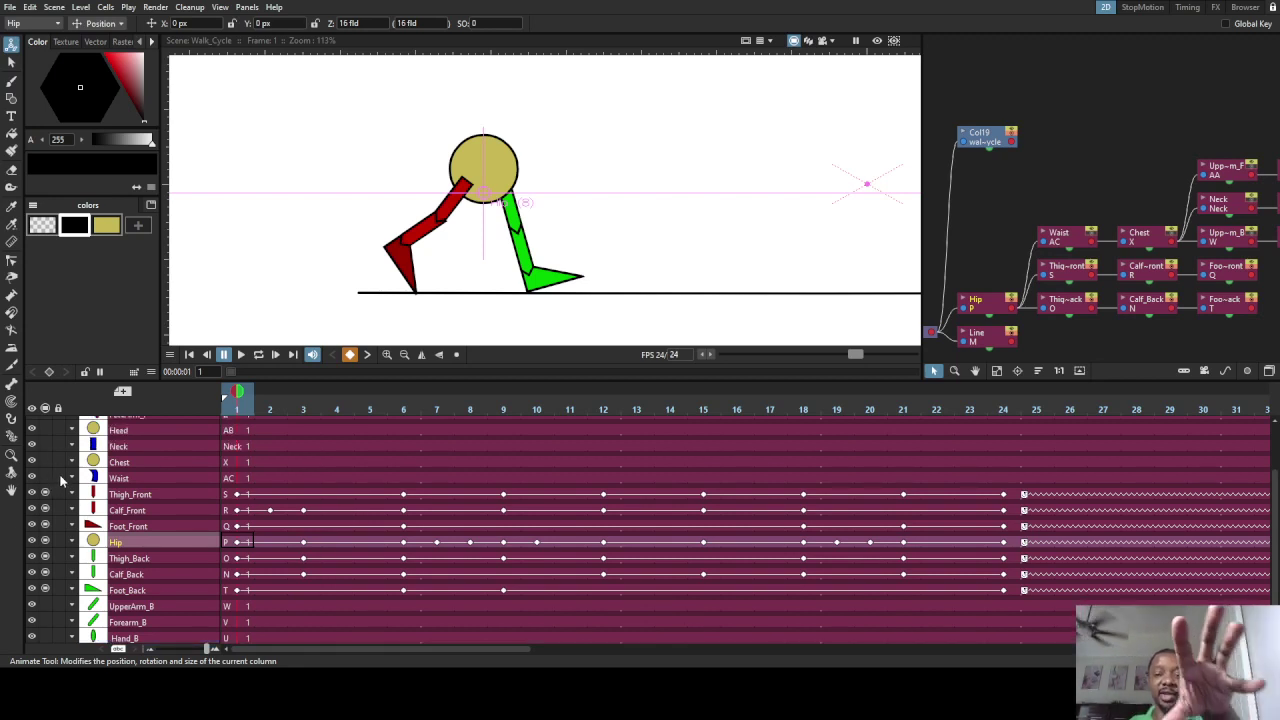
scroll(40, 465, up, 4)
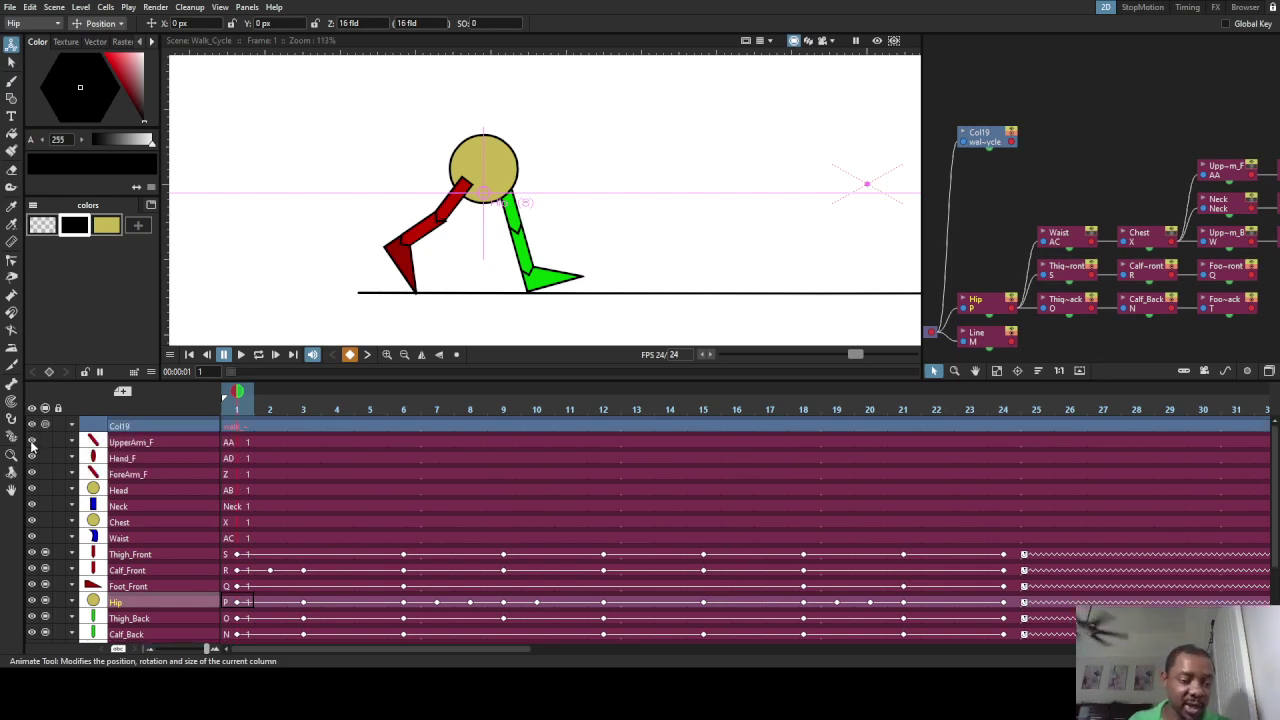
click(35, 443)
click(31, 458)
click(31, 474)
click(31, 490)
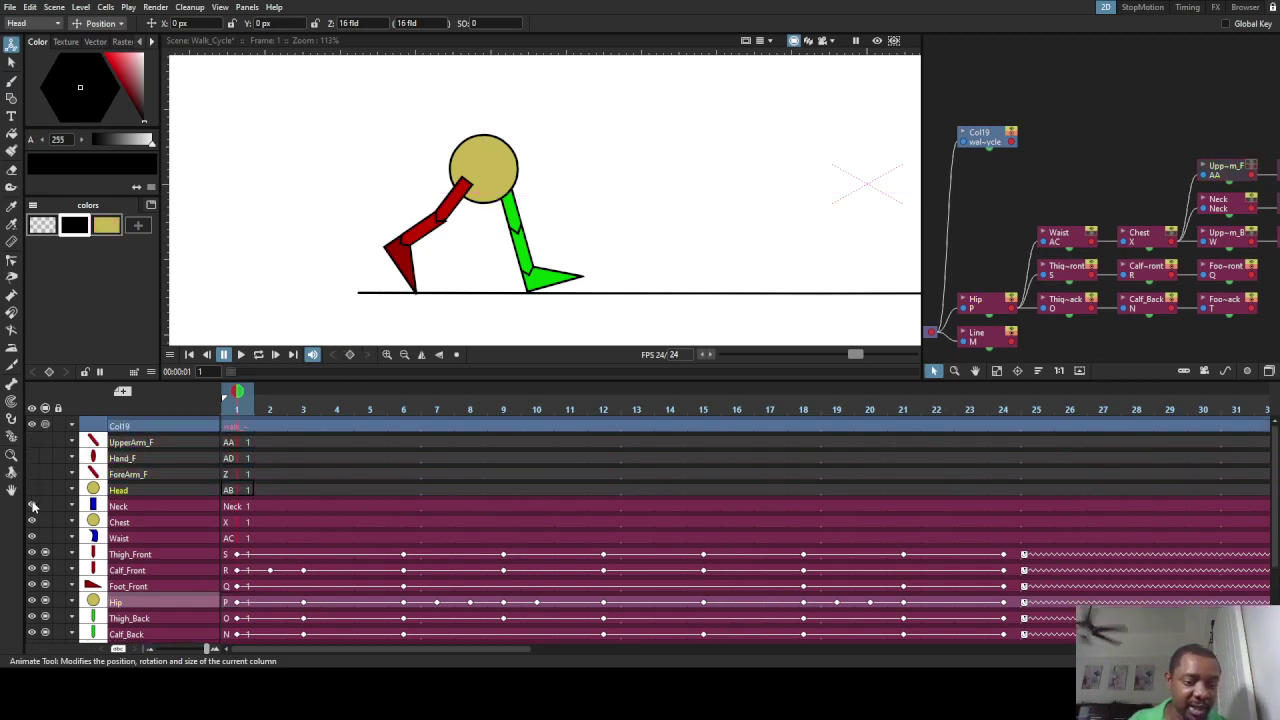
click(31, 506)
click(31, 522)
Step: Turn off the preview visibility of the back arm columns UpperArm_B, Forearm_B and Hand_B
scroll(31, 530, down, 3)
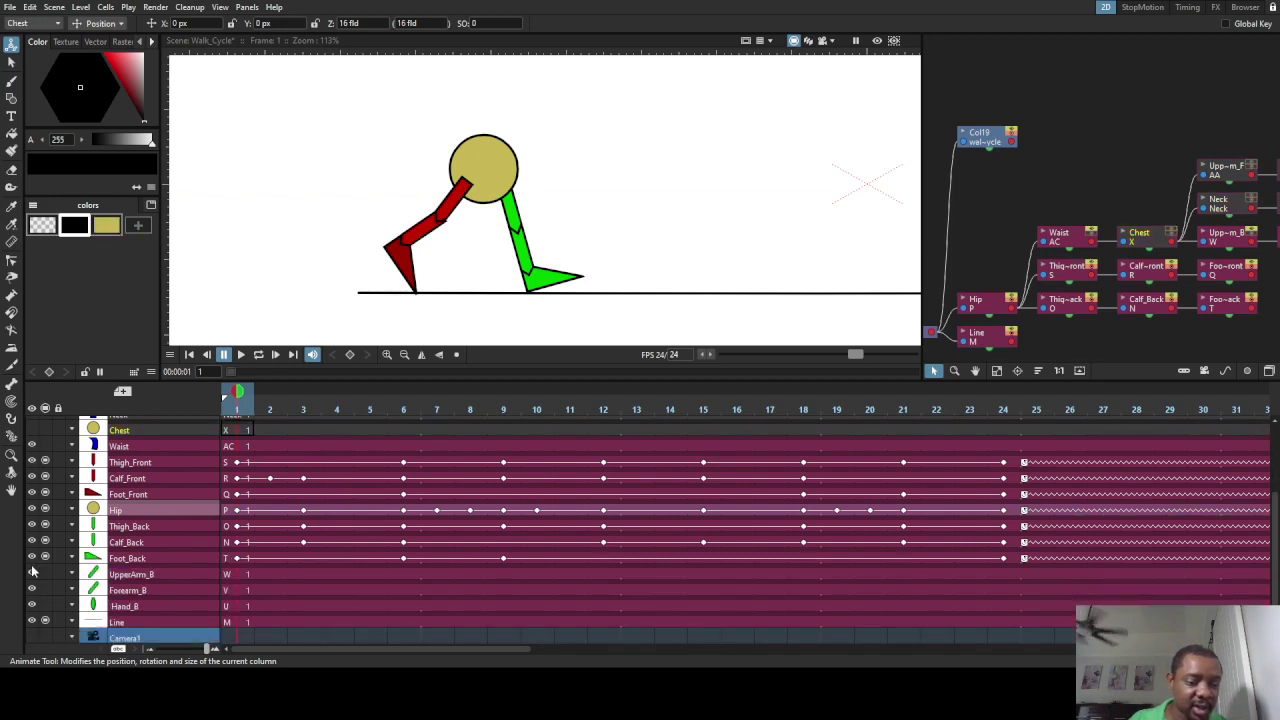
click(31, 575)
click(31, 590)
click(31, 606)
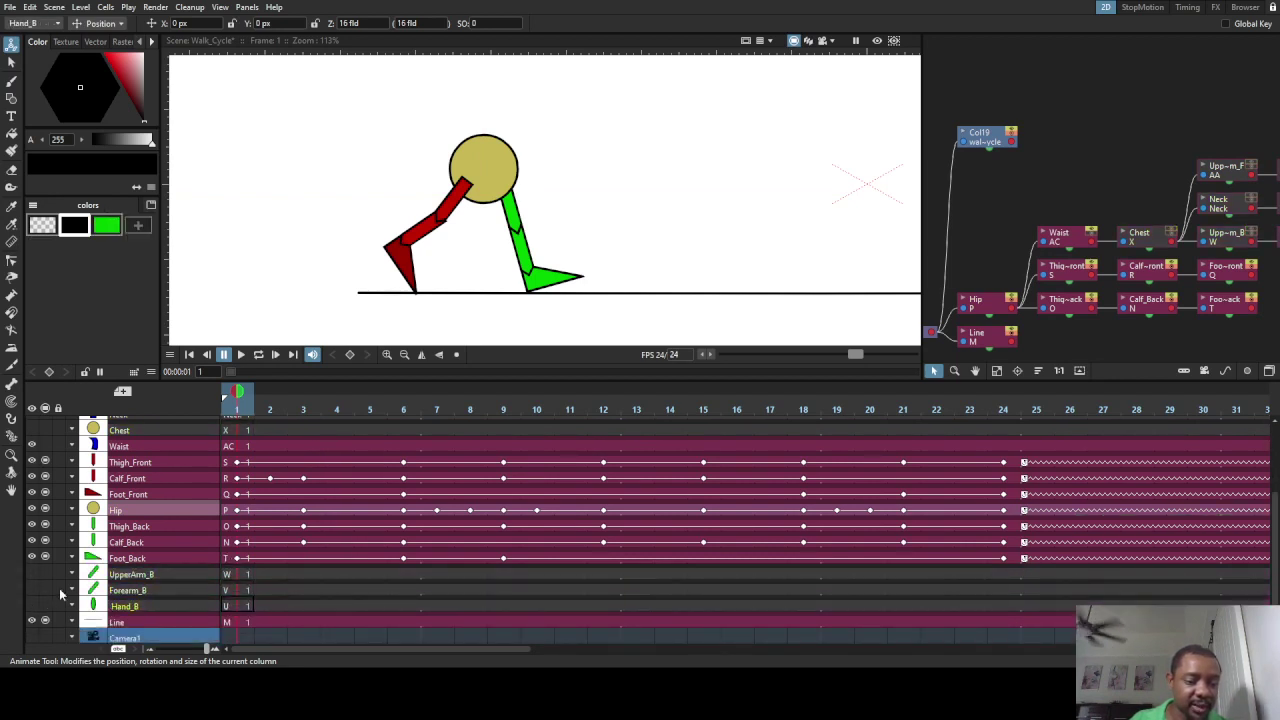
Step: Export the walk cycle scene as an MP4 with the fast render command
scroll(108, 560, up, 3)
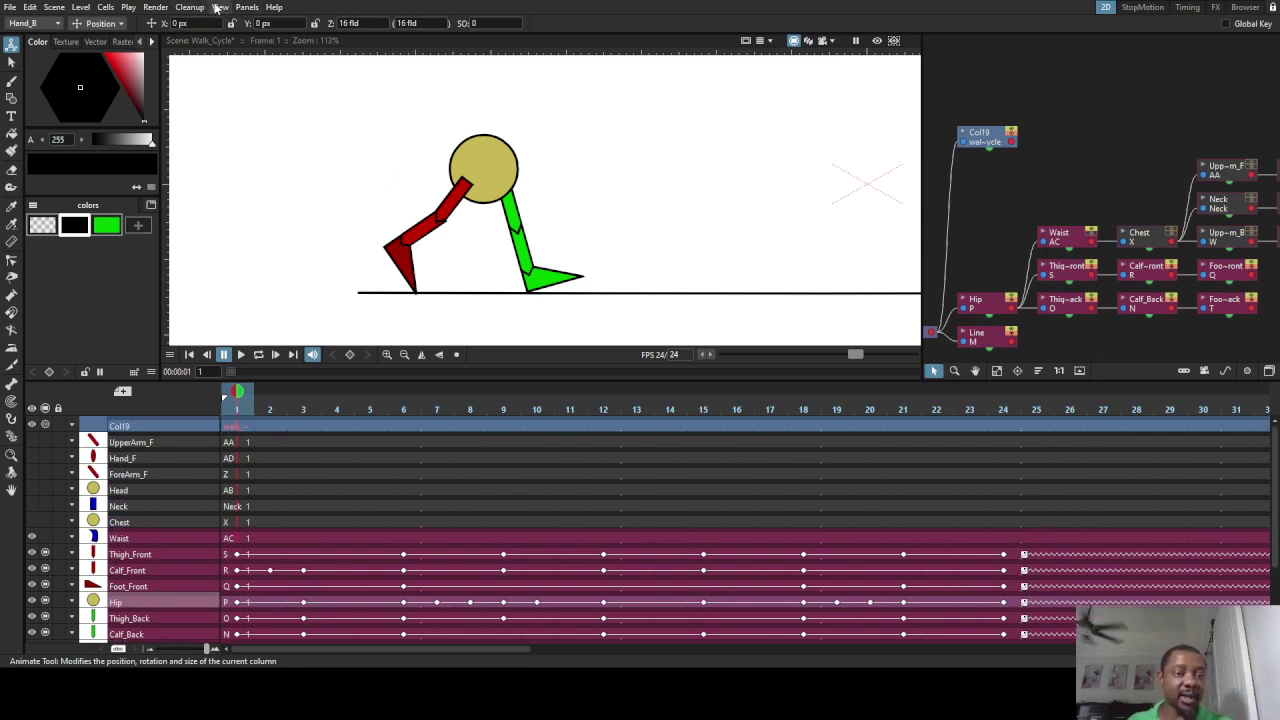
click(158, 8)
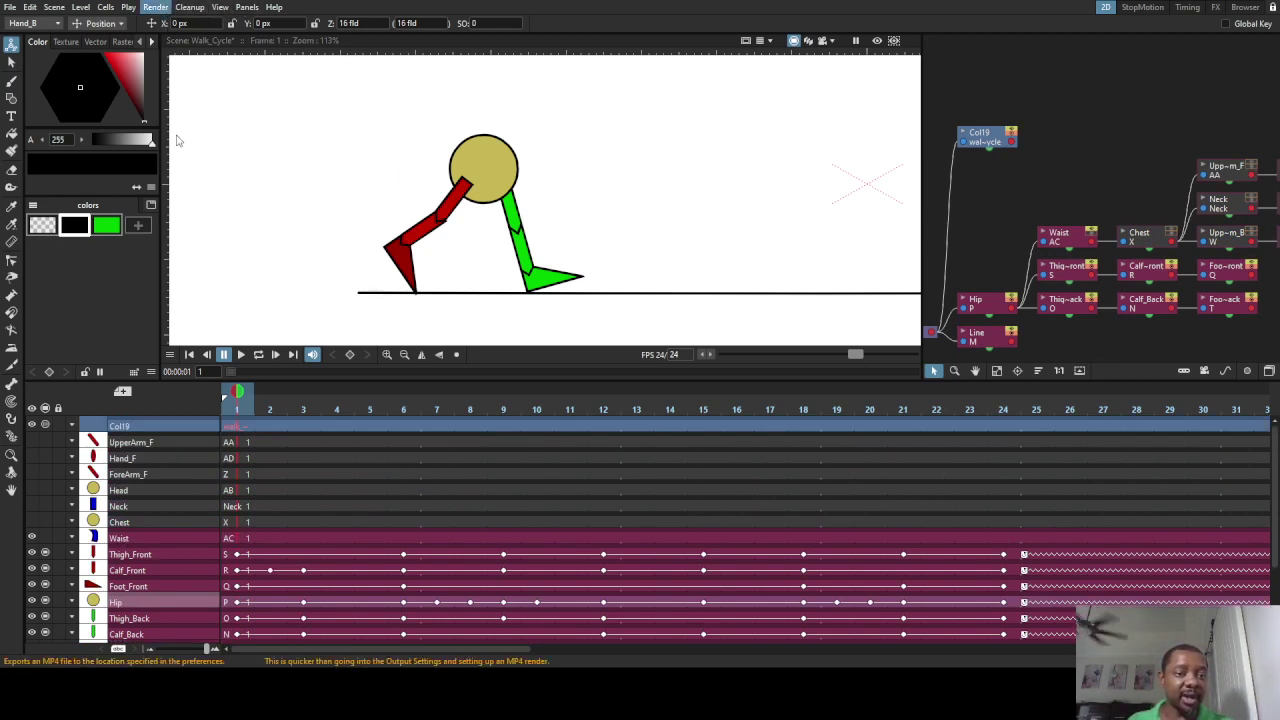
click(212, 143)
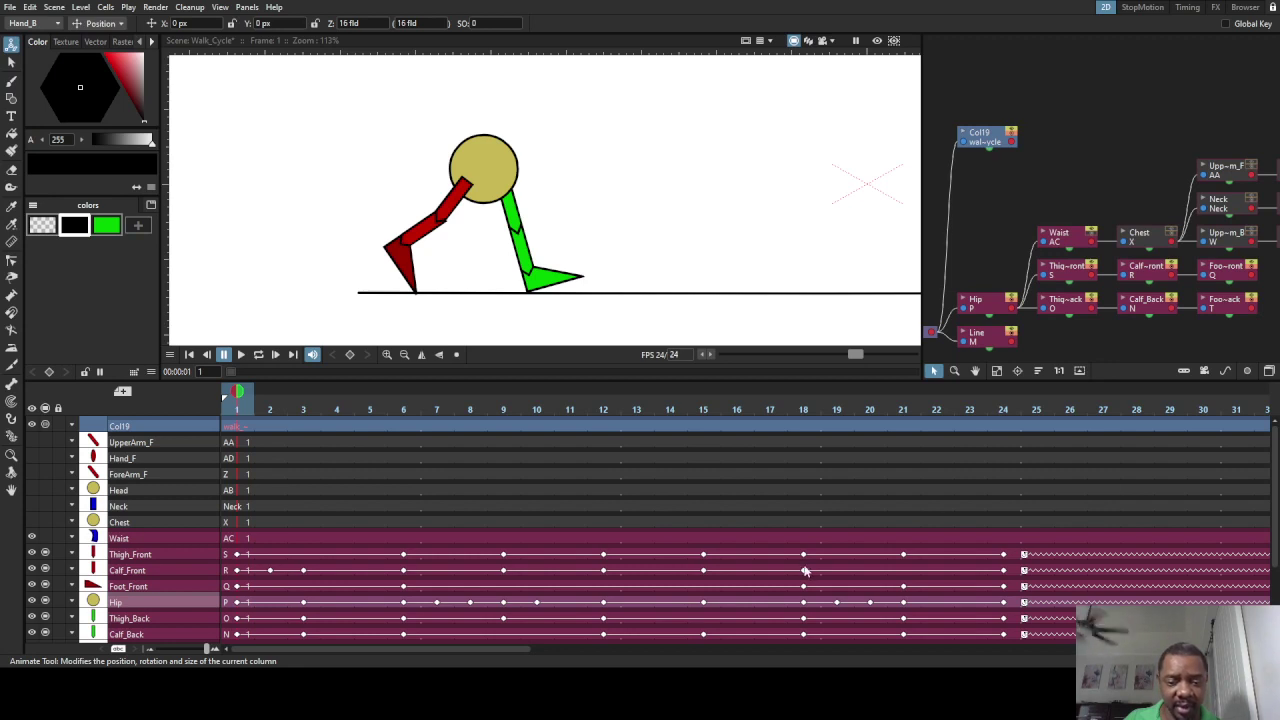
Step: Save the scene and turn off the preview visibility of the Waist column
key(ctrl+s)
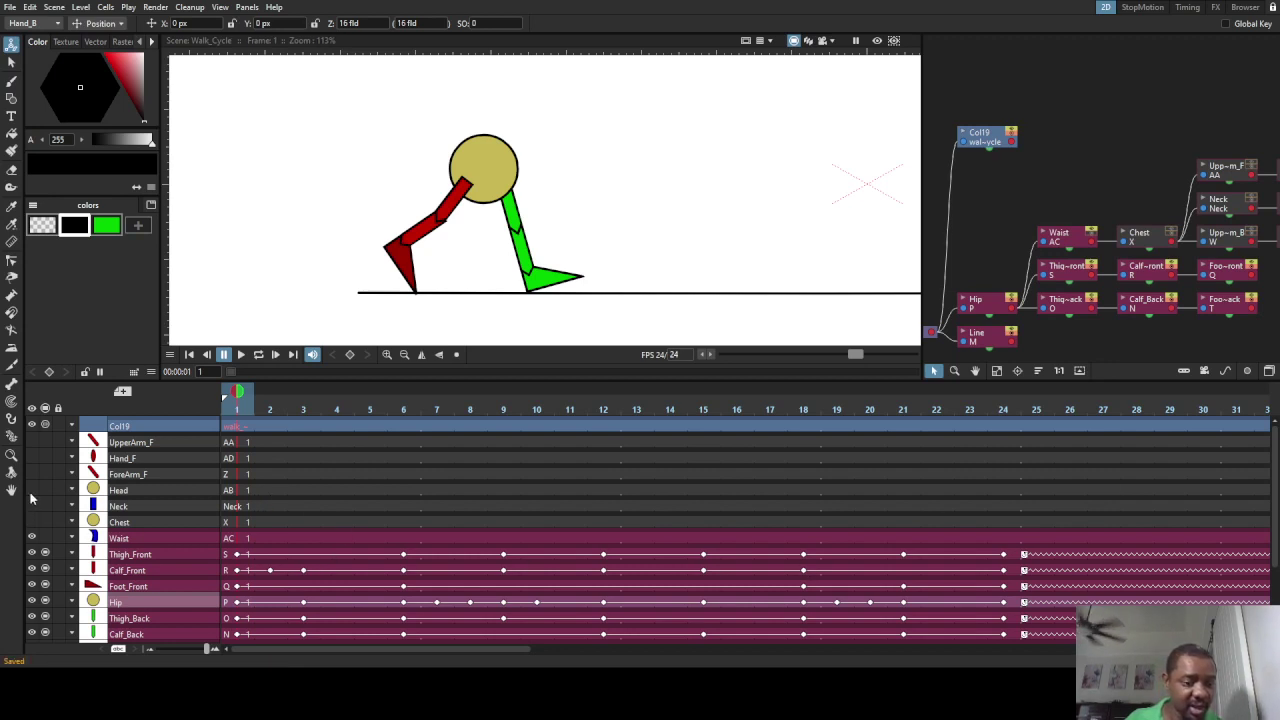
mouse_move(239, 394)
mouse_down()
mouse_move(505, 394)
mouse_move(237, 394)
mouse_up()
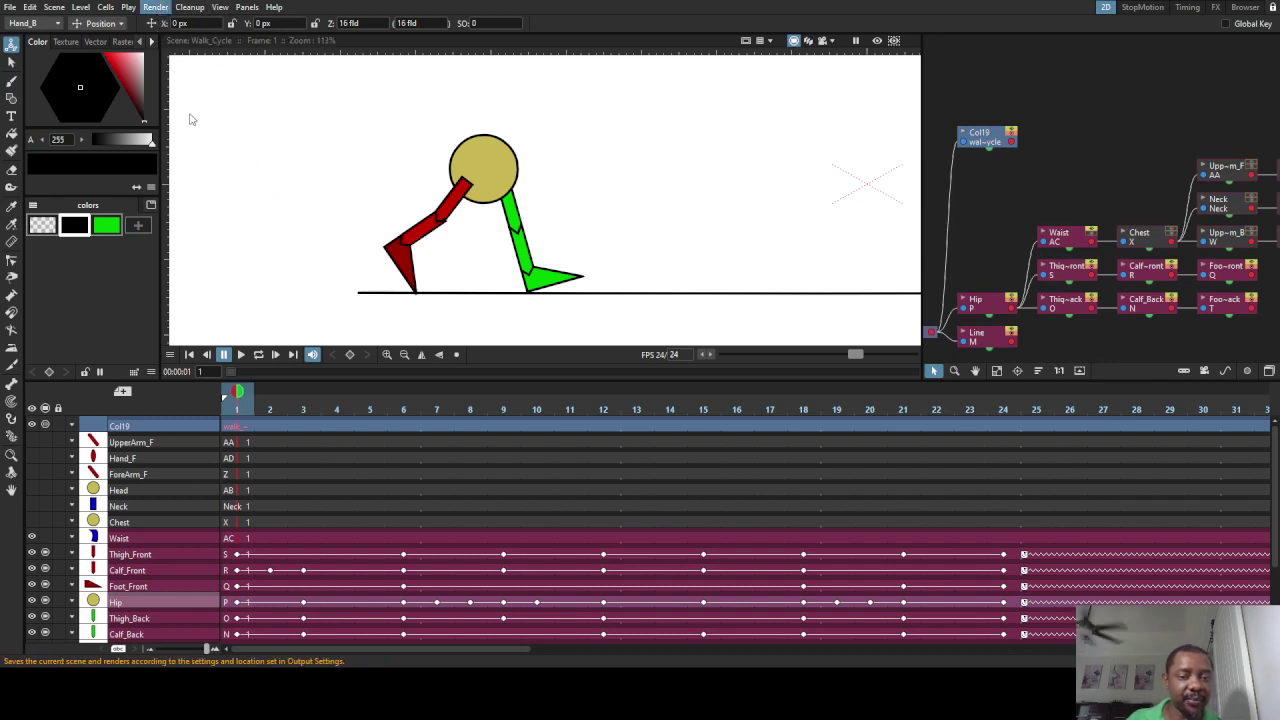
key(ctrl+s)
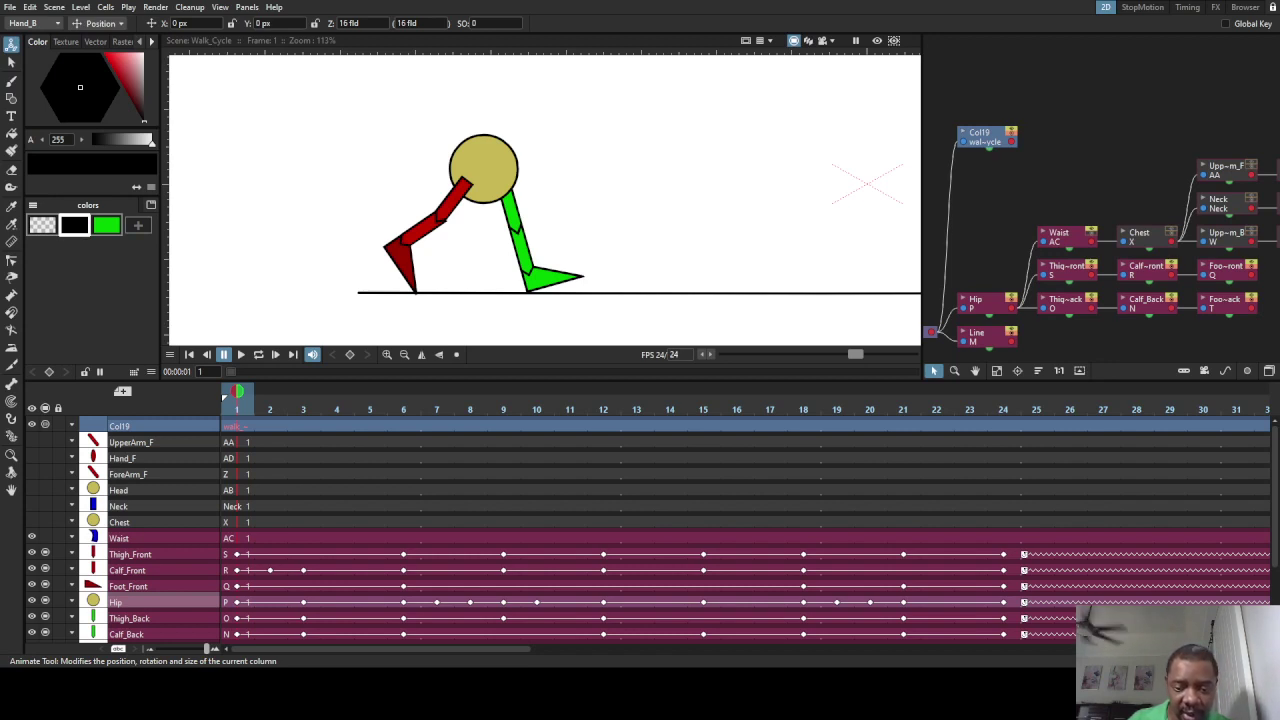
click(34, 538)
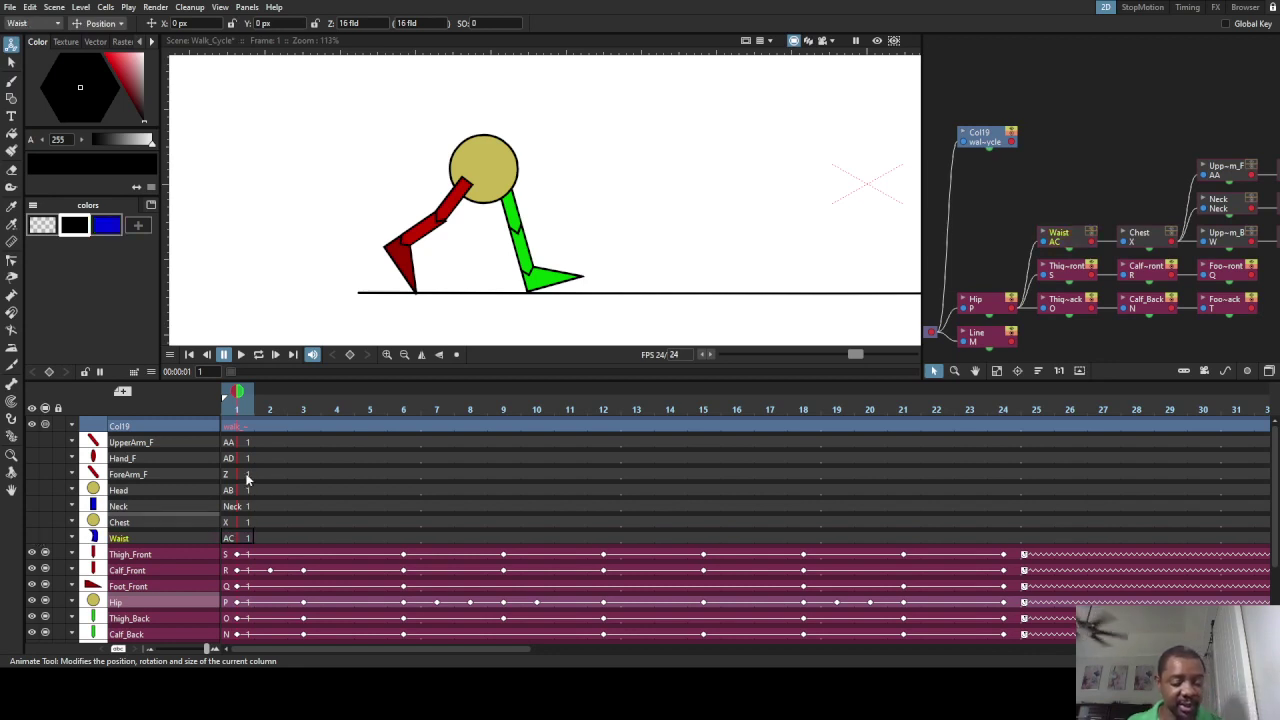